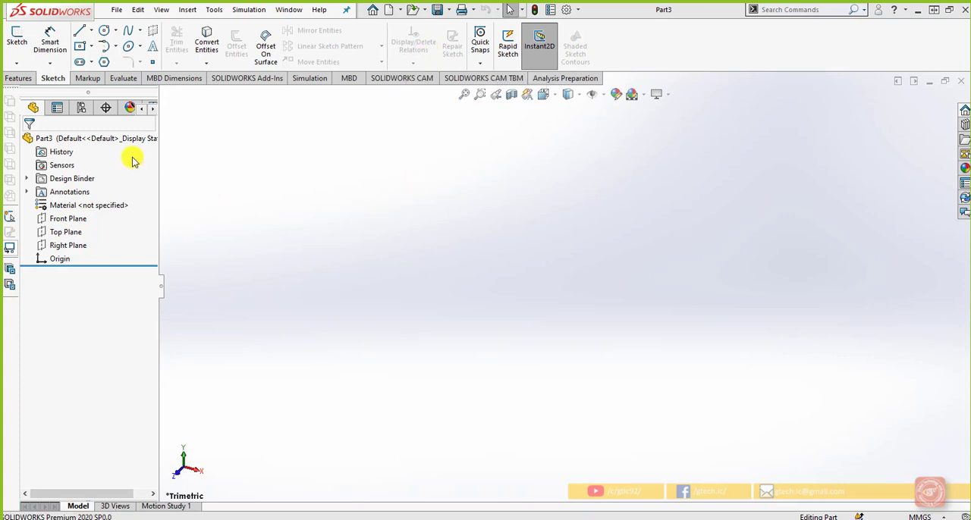
Step: Start a new sketch on the Front Plane
left_click(78, 220)
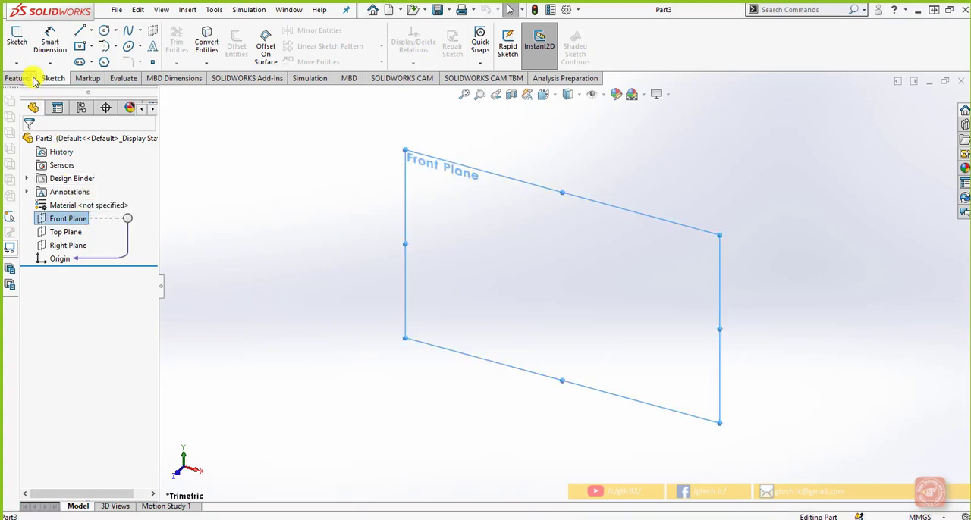
left_click(16, 38)
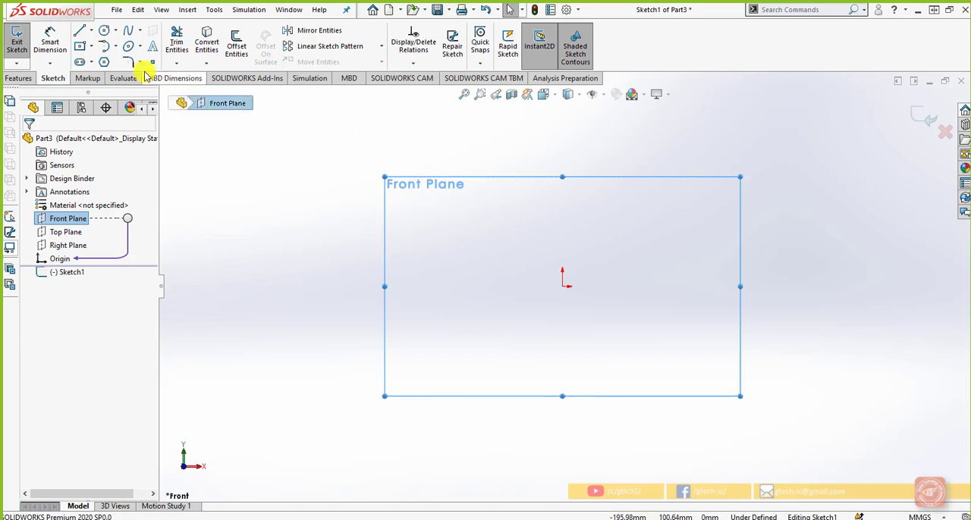
left_click(79, 31)
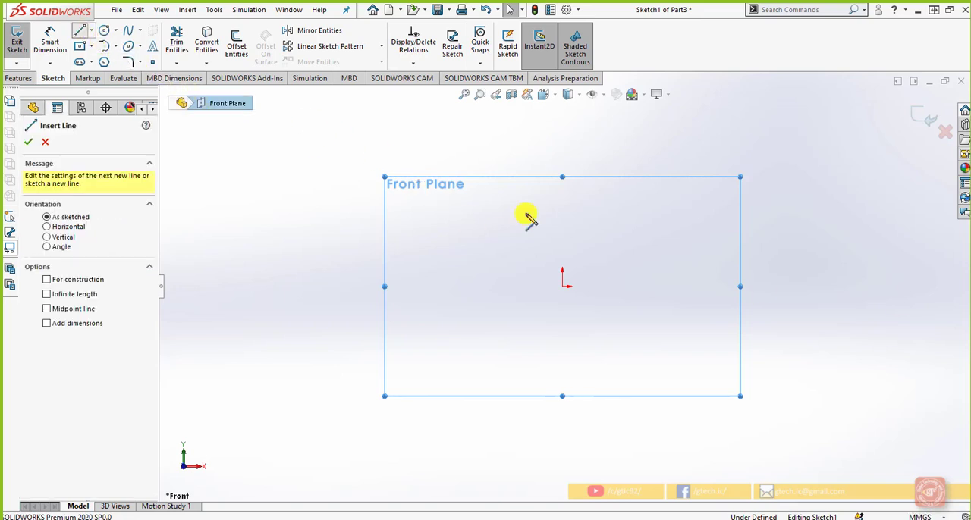
left_click(562, 286)
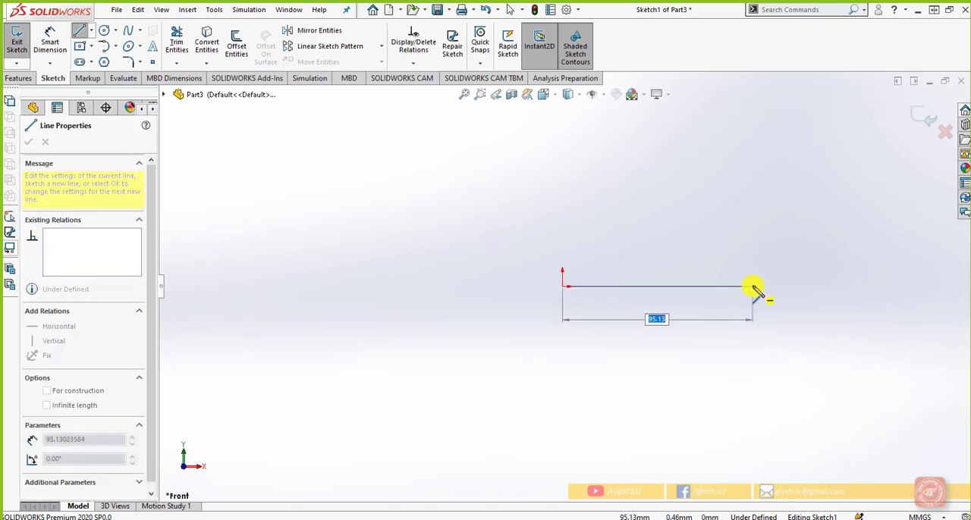
key("Escape")
Step: Turn off numeric input for new sketch entities
right_click(749, 262)
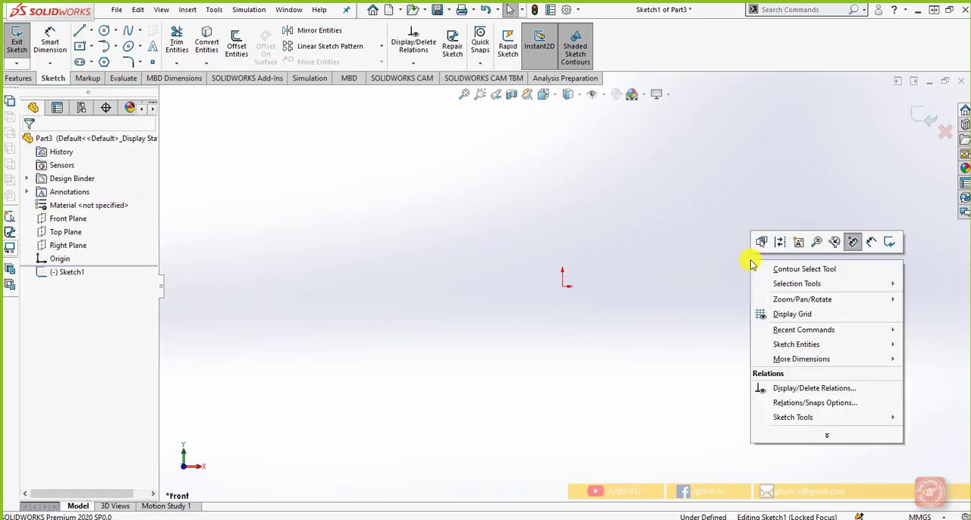
left_click(830, 241)
Step: Sketch four connected lines from the origin: about 102 mm horizontal, one vertical, about 81 mm sloping back, and about 55 mm perpendicular to the slope
left_click(79, 31)
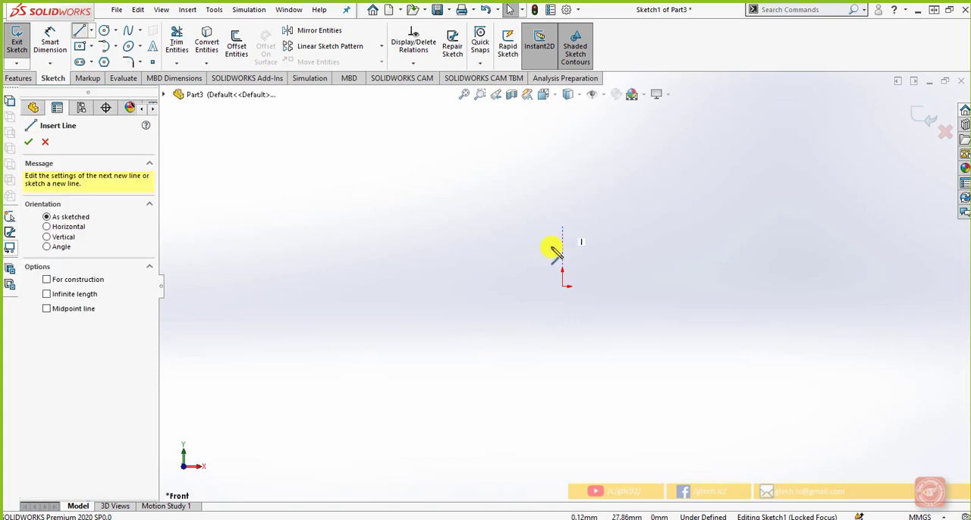
left_click(564, 286)
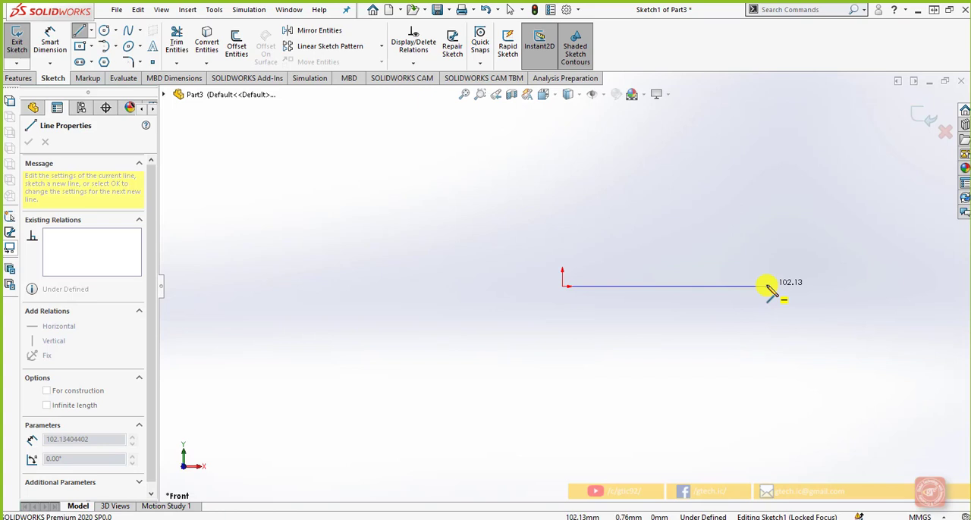
left_click(767, 287)
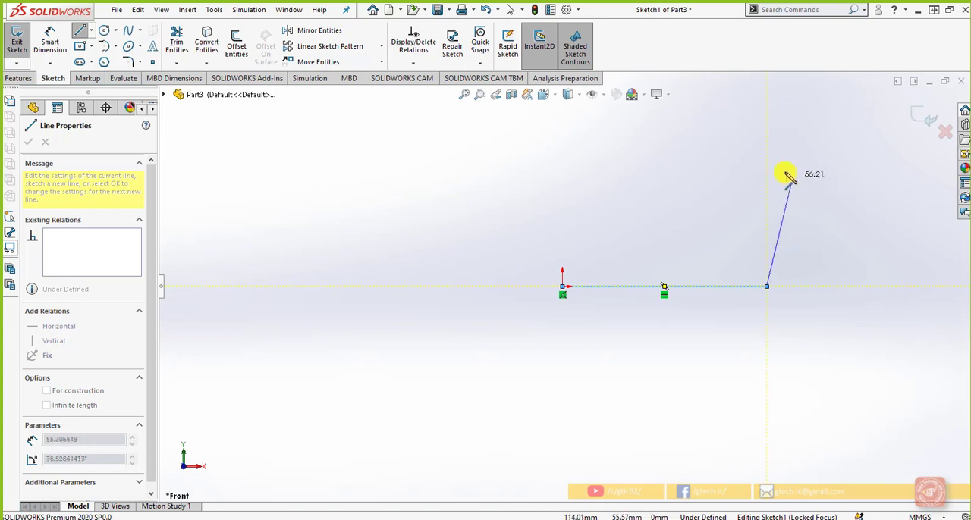
left_click(768, 159)
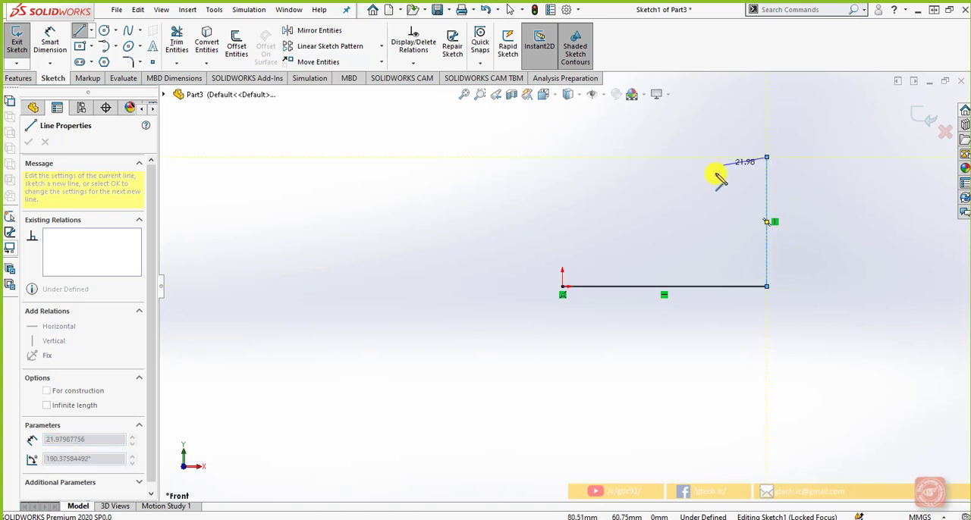
left_click(625, 241)
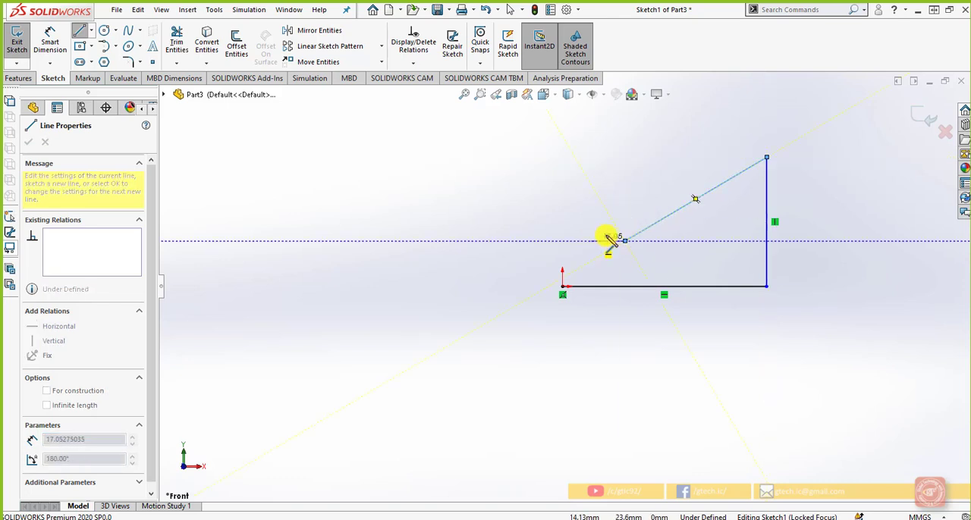
left_click(570, 148)
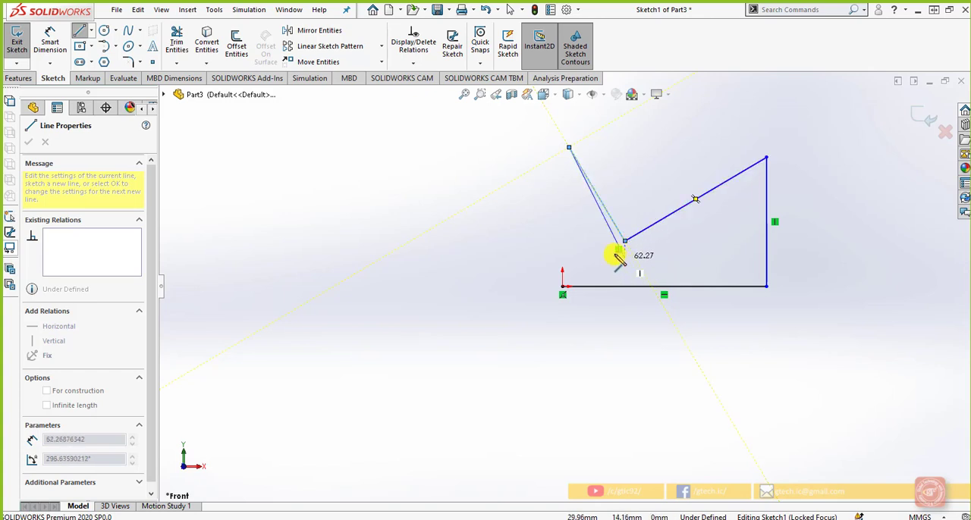
key("Escape")
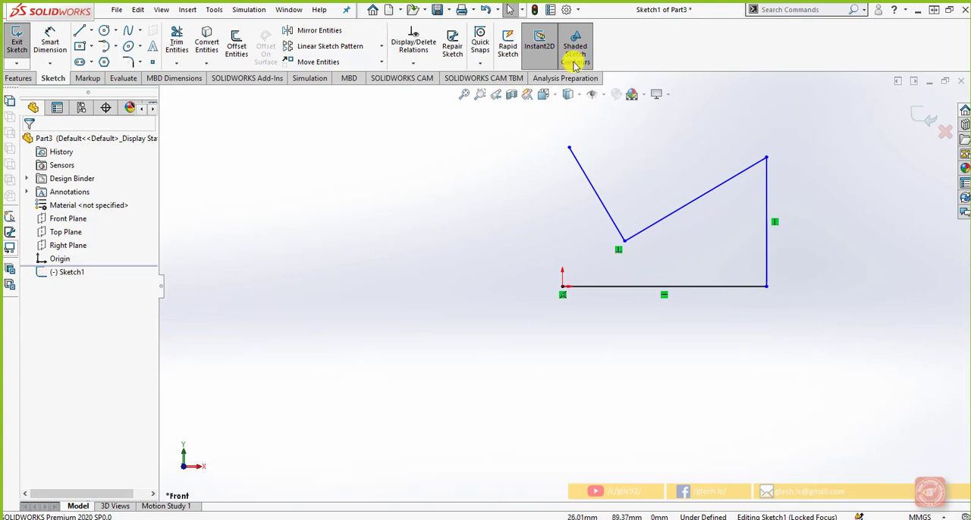
Step: Disable automatic relations in the system's sketch relations and snaps options
left_click(578, 9)
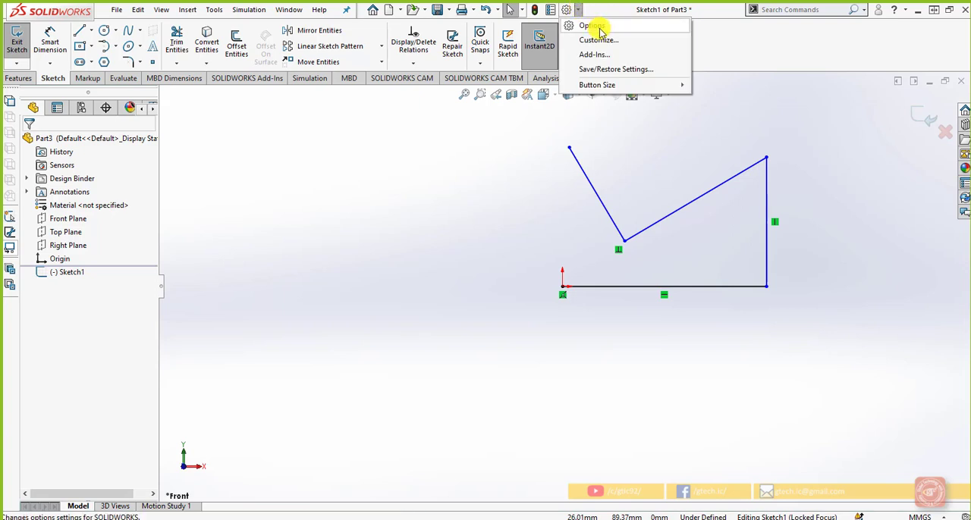
left_click(595, 26)
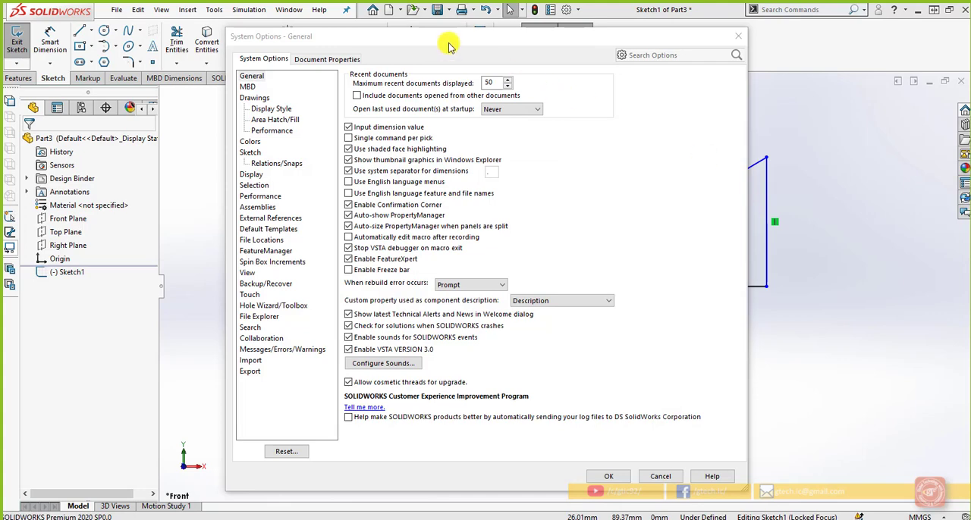
left_click_drag(448, 41, 478, 32)
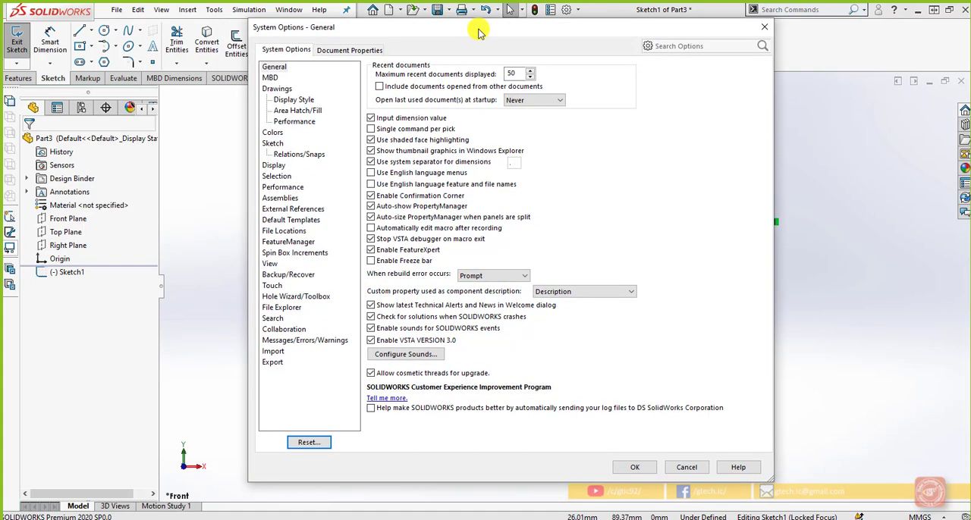
left_click(288, 155)
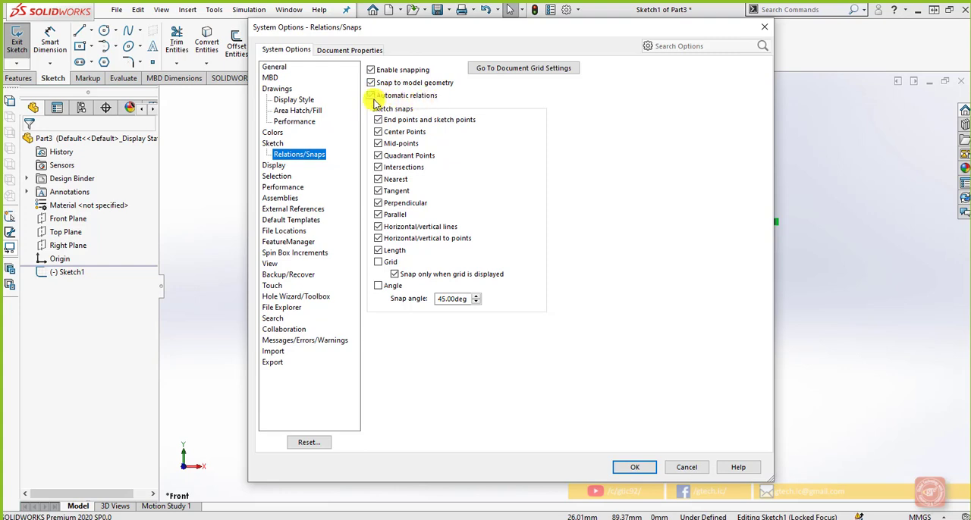
left_click(372, 97)
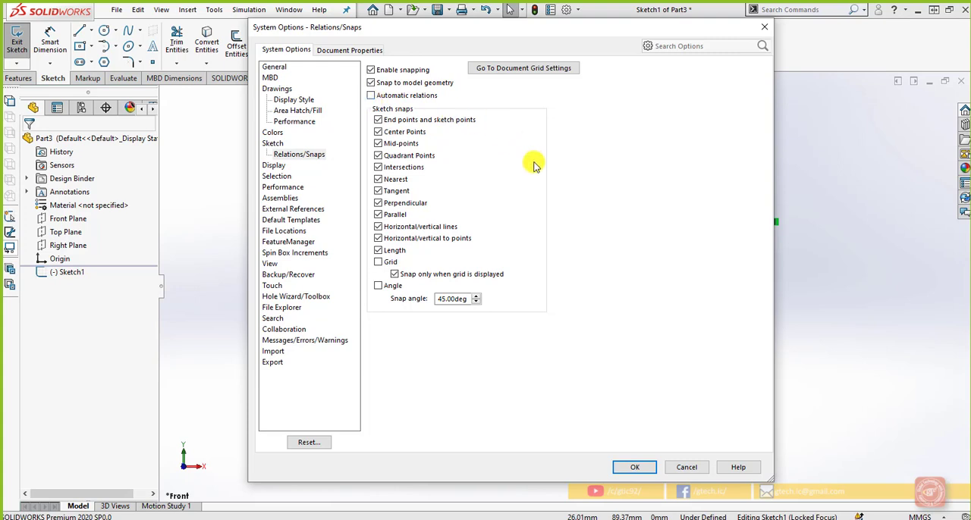
left_click(635, 467)
right_click(643, 464)
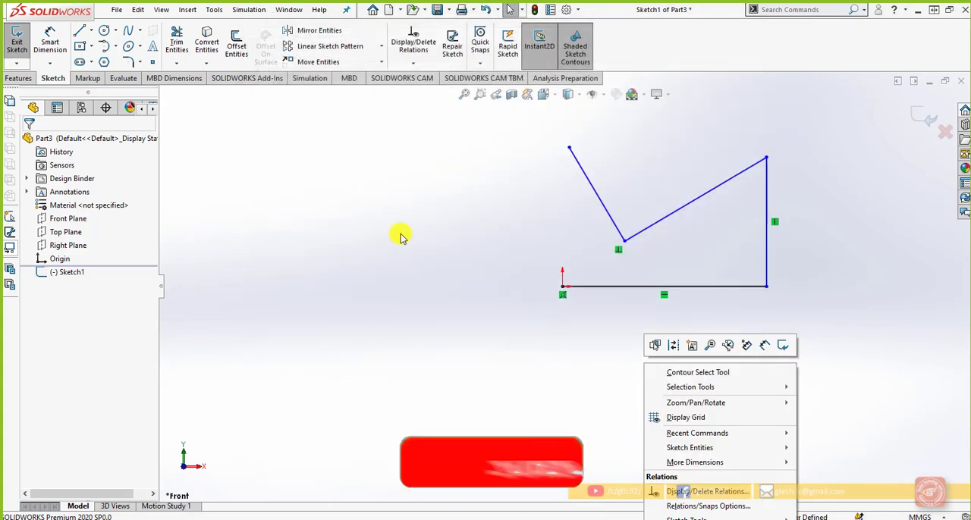
left_click(365, 211)
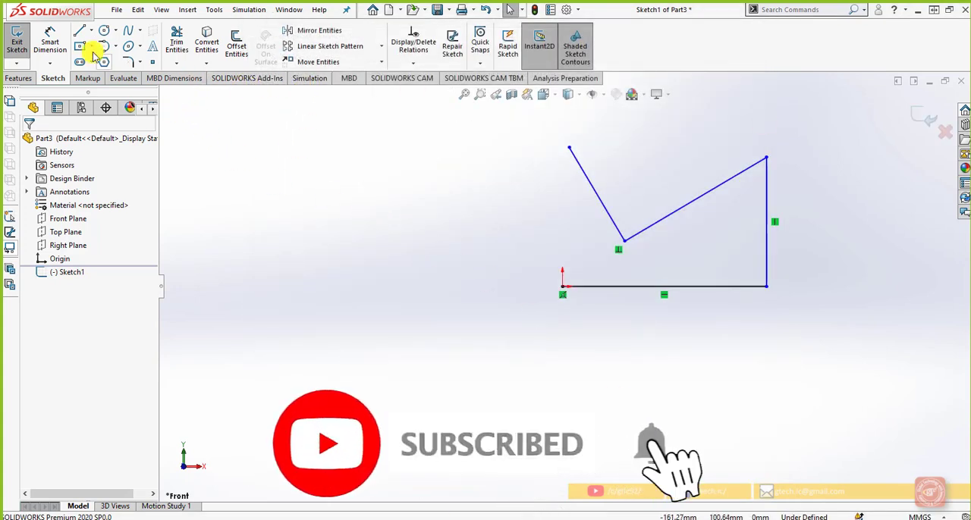
Step: Sketch a separate open chain: a horizontal line, a vertical about 47 mm, a tangent arc of about 21 mm radius, and a horizontal about 56 mm
left_click(79, 31)
left_click(280, 281)
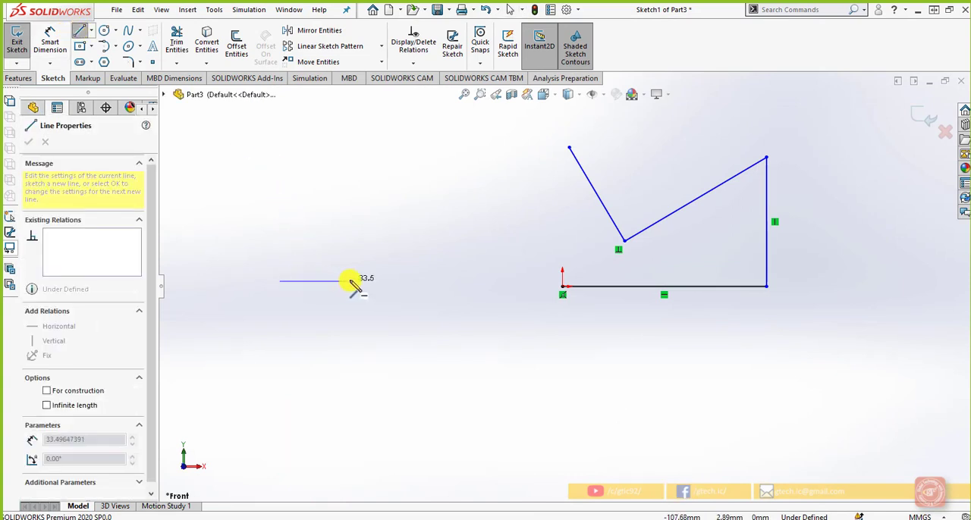
left_click(429, 281)
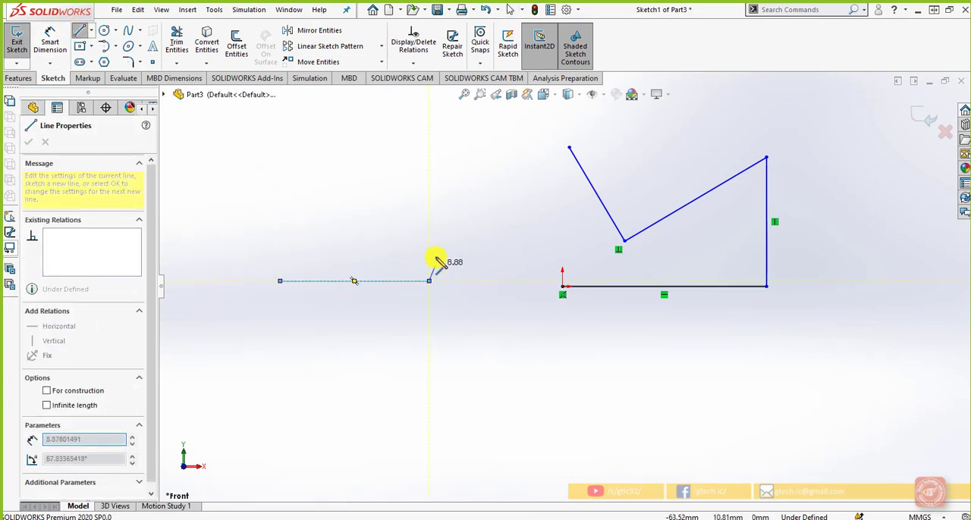
left_click(429, 187)
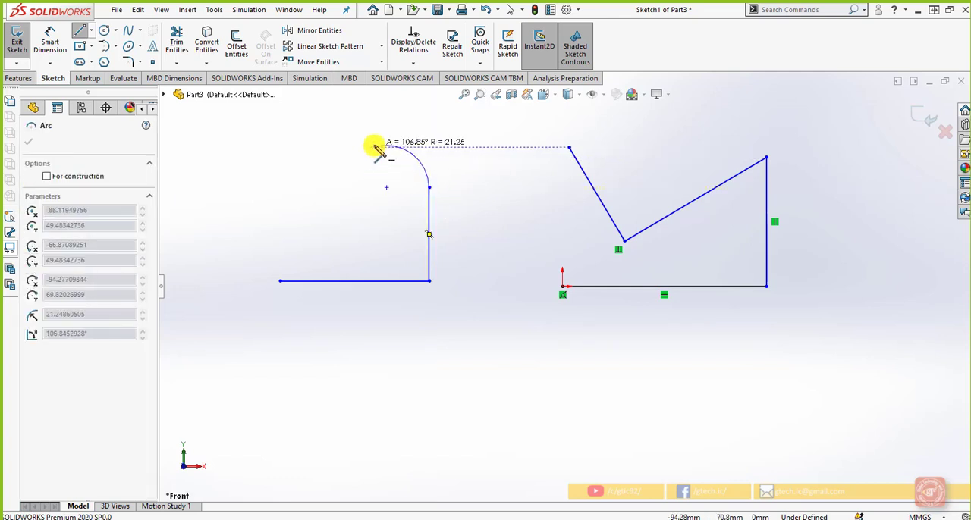
left_click(373, 147)
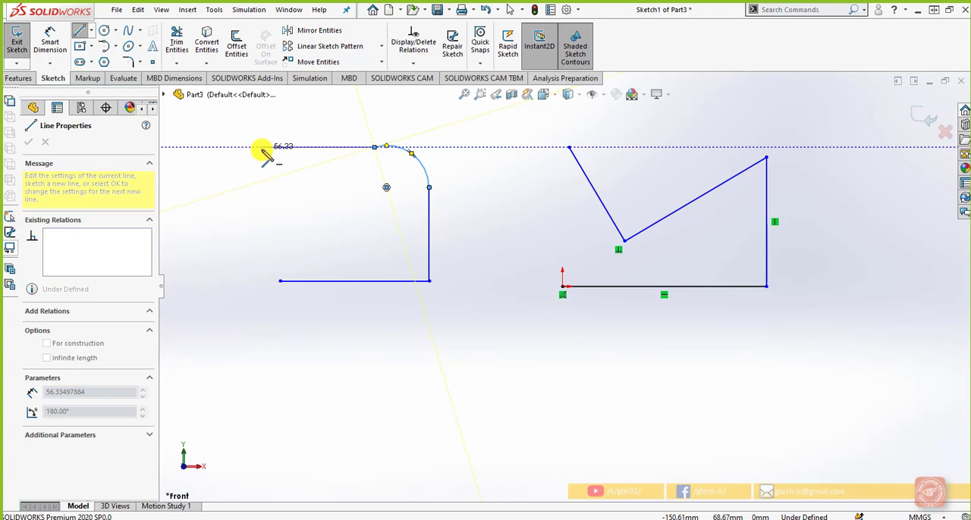
left_click(261, 147)
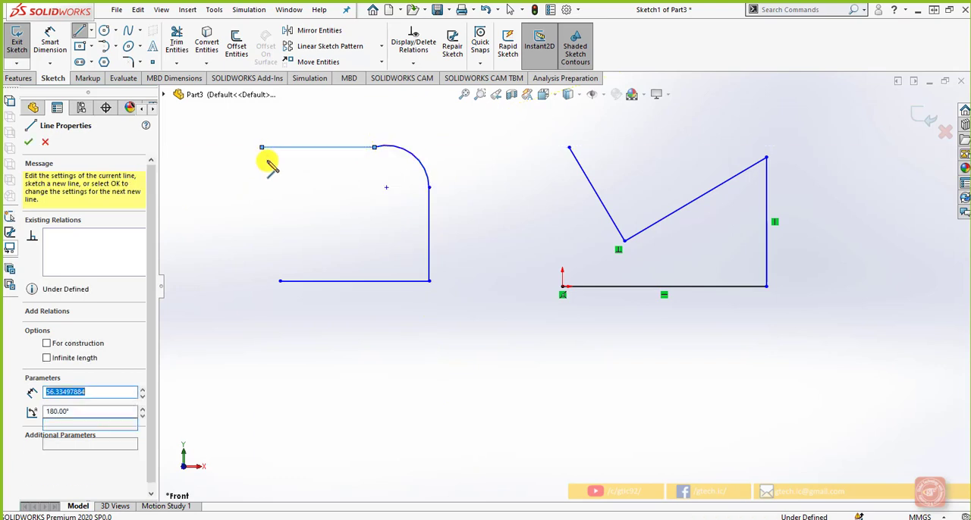
key("Escape")
Step: Delete both line chains from the sketch
left_click_drag(485, 326, 243, 113)
key("Delete")
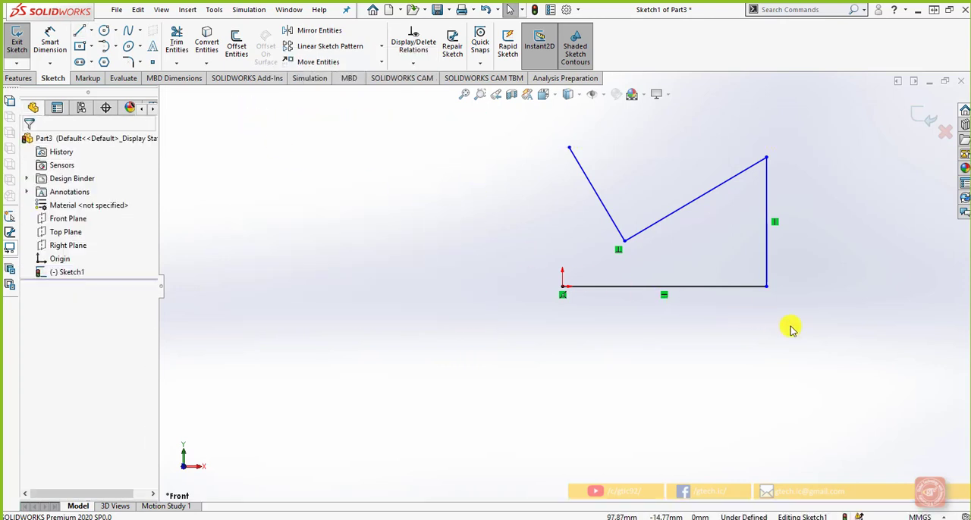
left_click_drag(844, 337, 563, 131)
key("Delete")
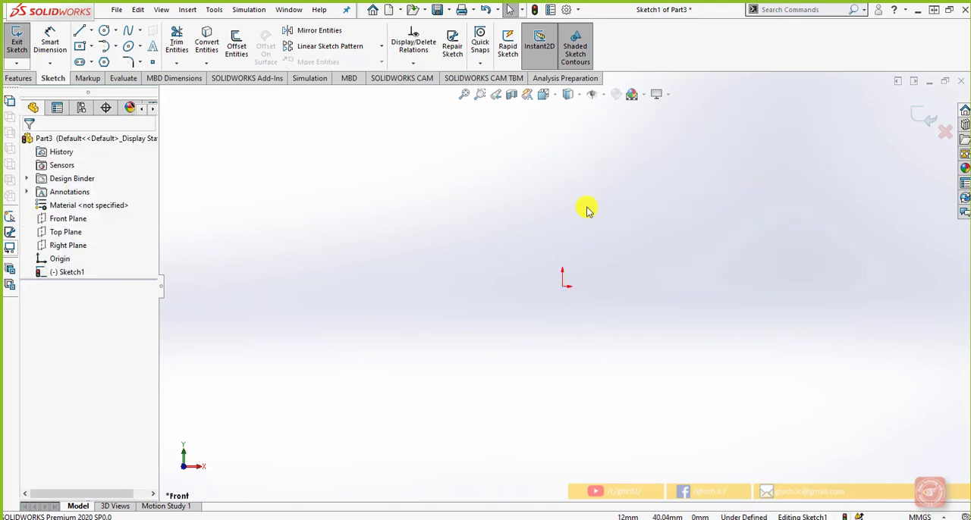
Step: Sketch a closed five-sided profile starting and ending at the origin, with a horizontal base about 83 mm long
scroll(618, 259, "down", 2)
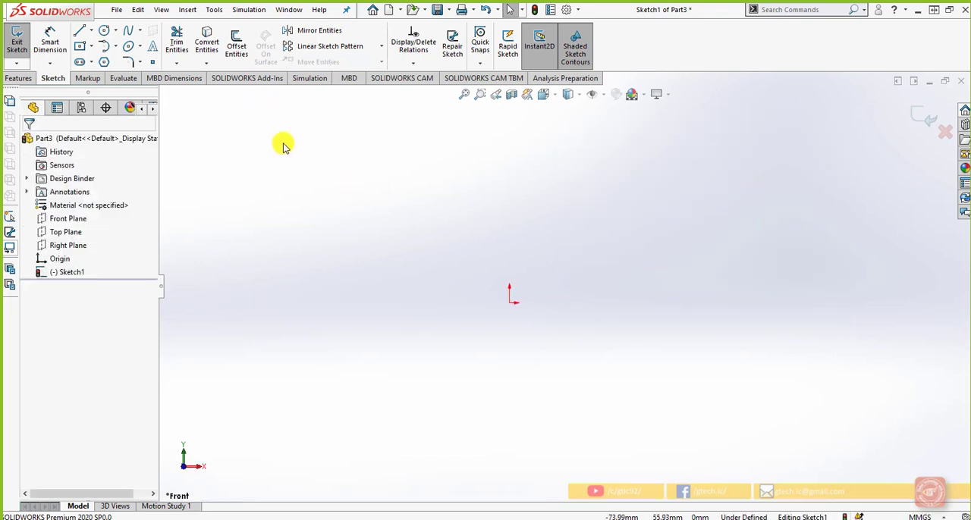
left_click(80, 31)
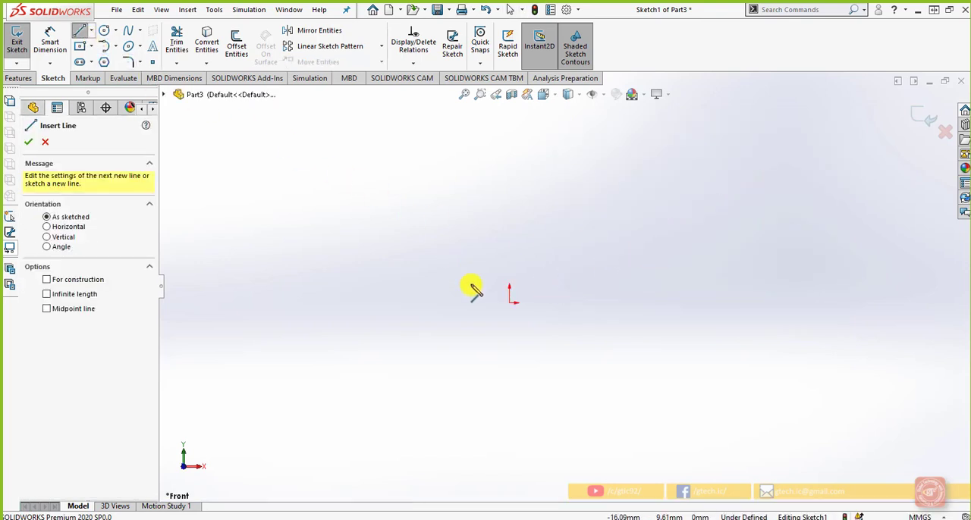
left_click(513, 302)
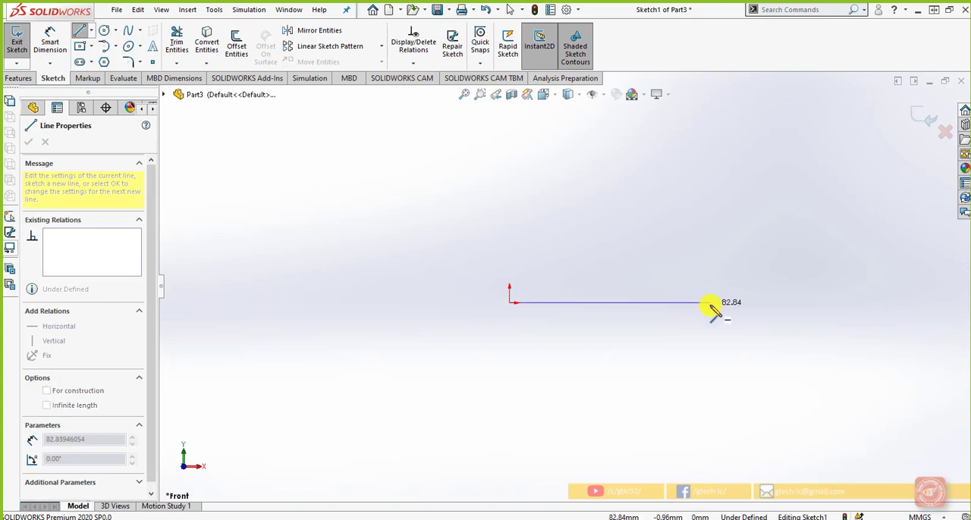
left_click(714, 303)
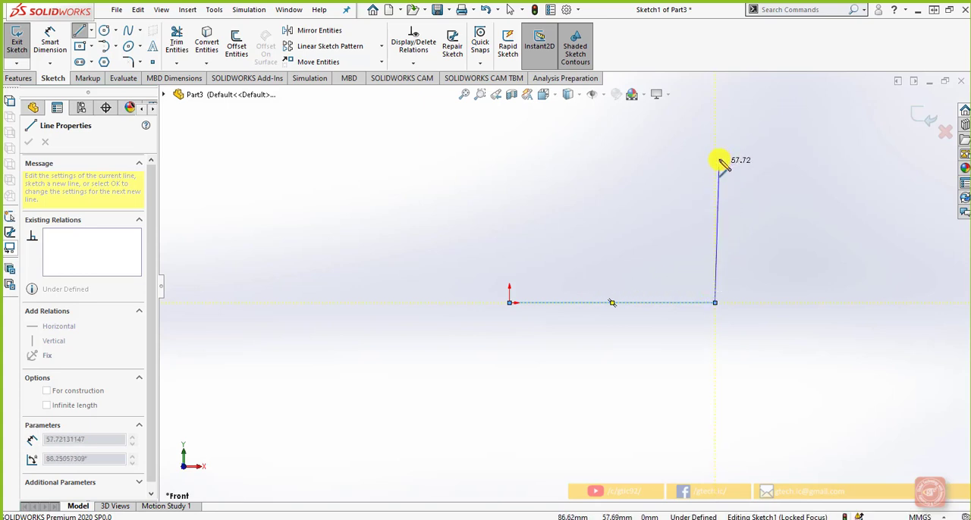
left_click(784, 152)
scroll(637, 144, "down", 1)
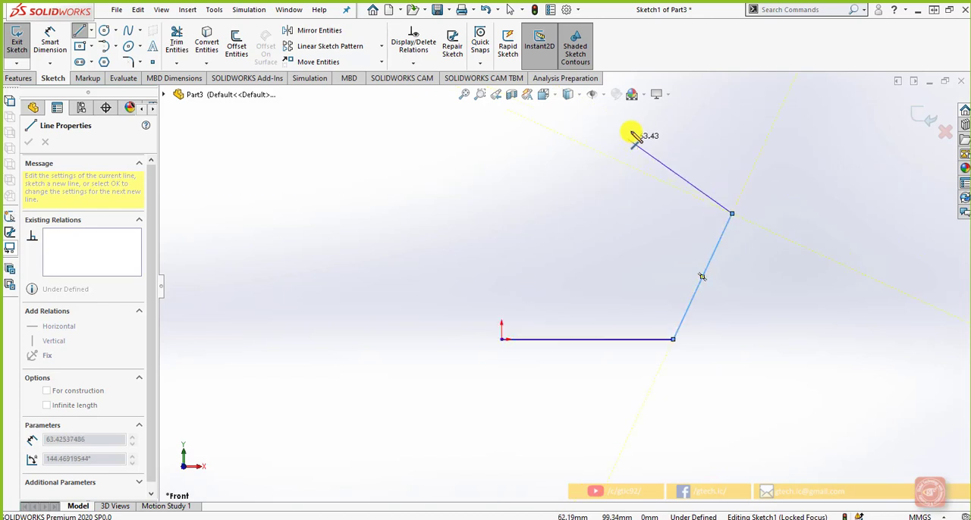
left_click(593, 144)
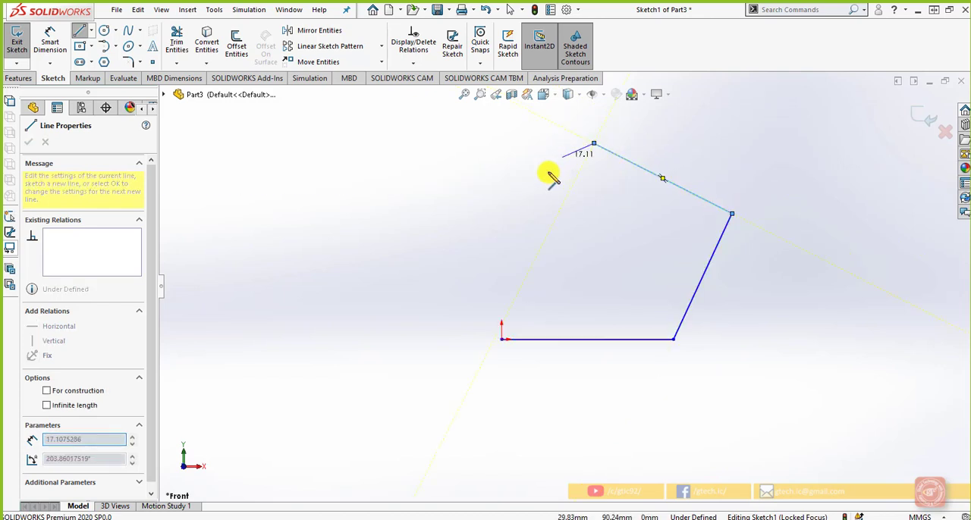
left_click(450, 210)
left_click(500, 338)
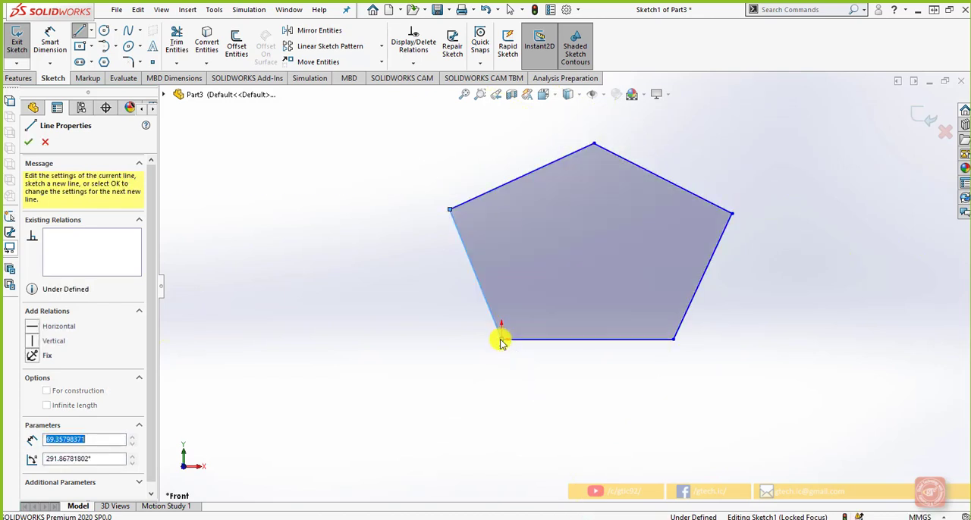
right_click(418, 314)
left_click(425, 325)
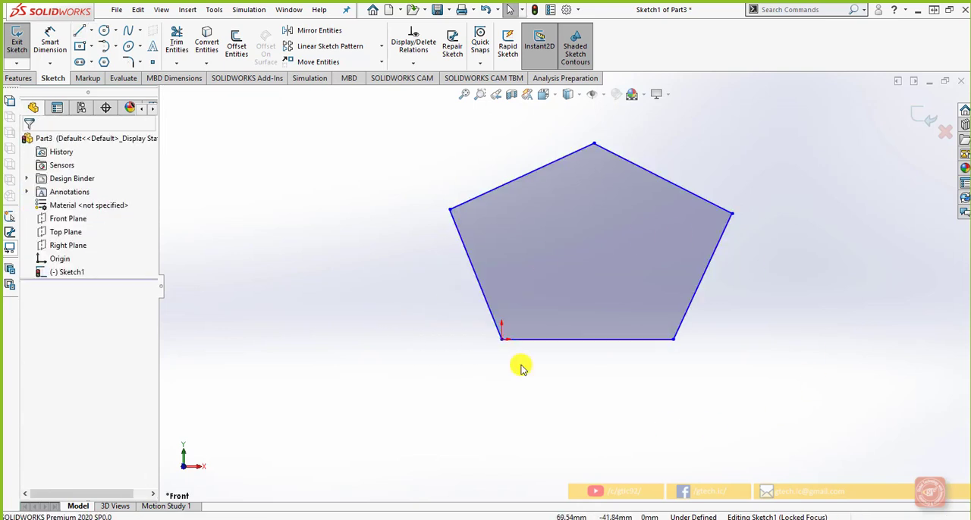
Step: Move the pentagon's top vertex up to about X 44 mm, Y 118 mm
mouse_move(590, 151)
left_mouse_down()
mouse_move(585, 190)
mouse_move(584, 141)
left_mouse_up()
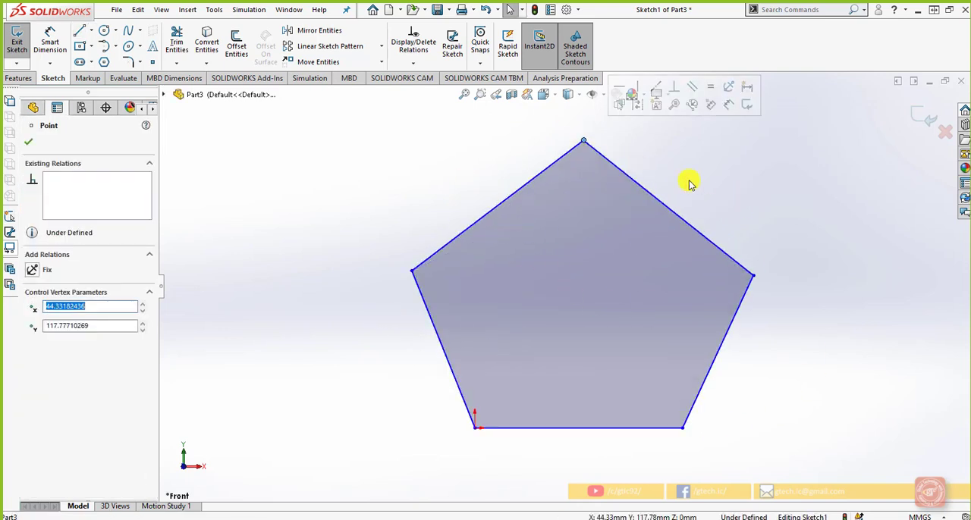
Step: Add a Horizontal relation to the base line of the five-sided profile
left_click(702, 184)
scroll(722, 281, "up", 2)
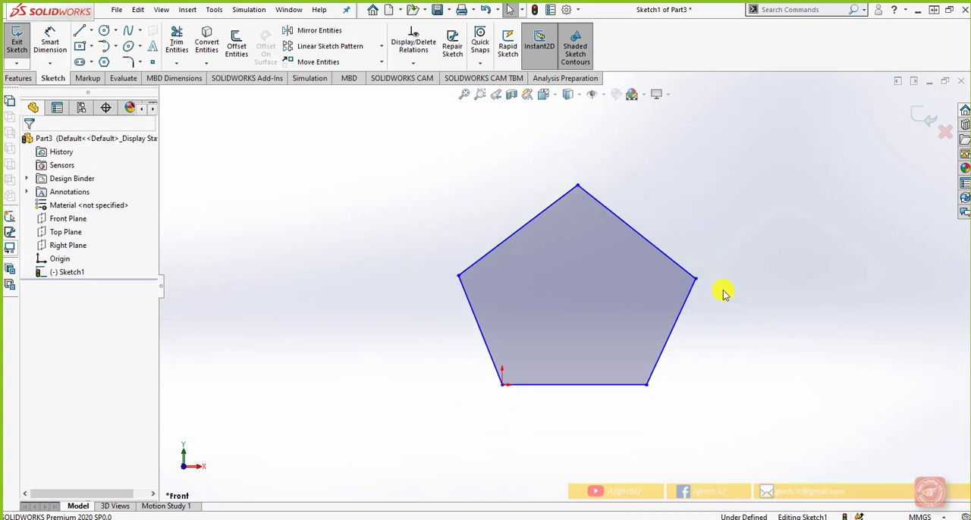
left_click(622, 385)
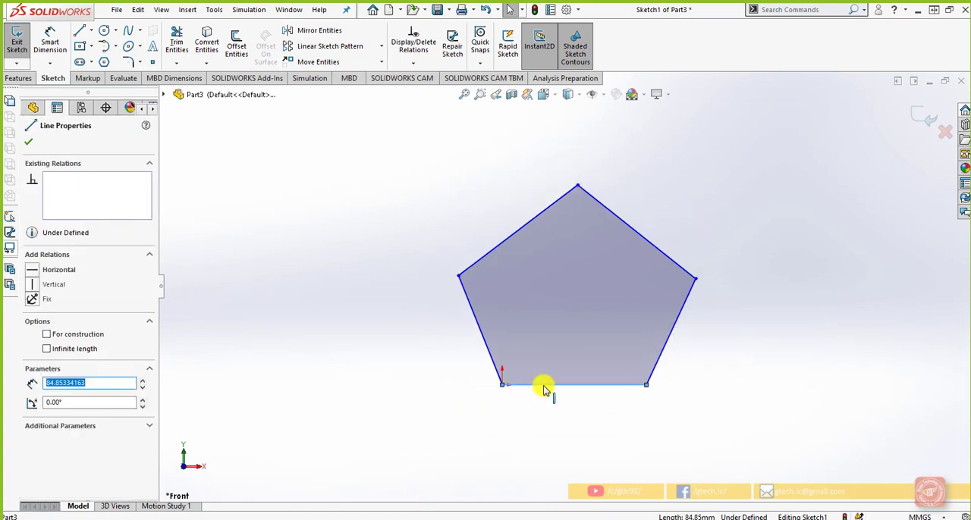
left_click(581, 403)
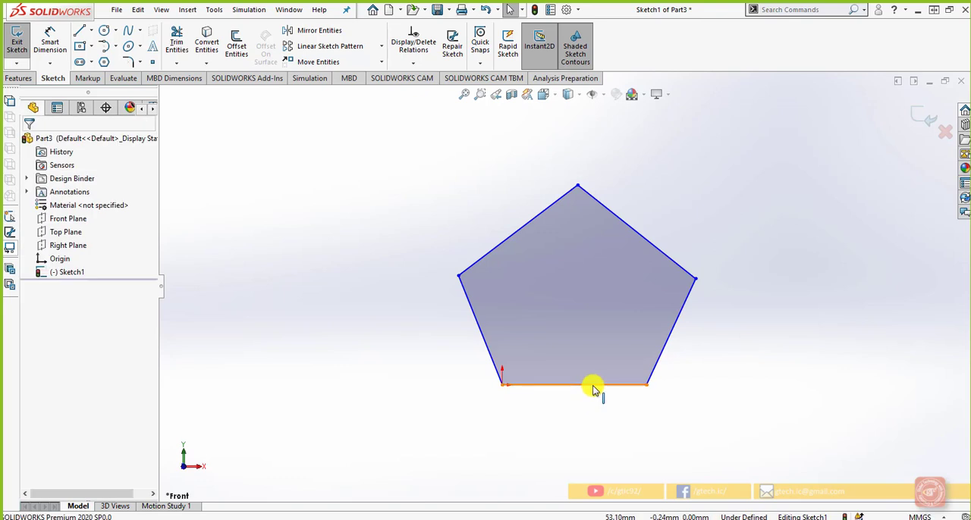
left_click(591, 385)
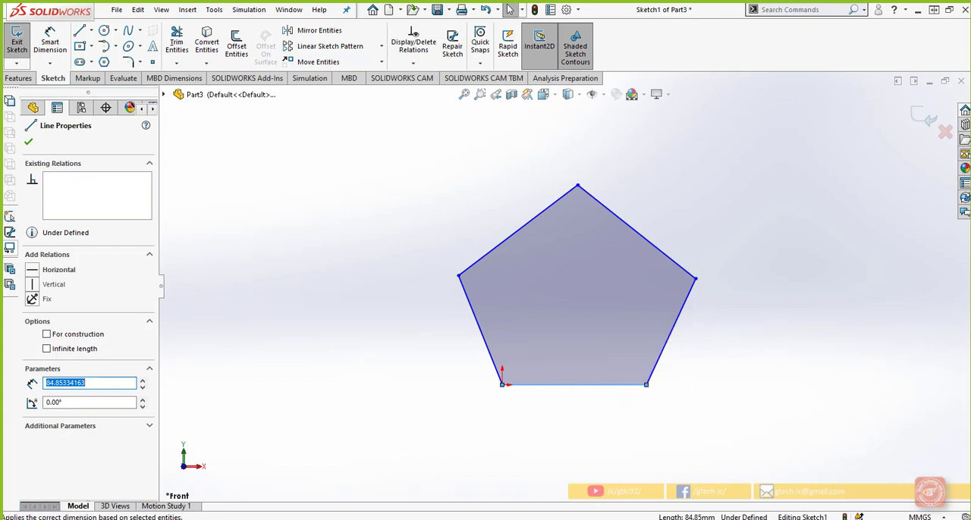
left_click(87, 383)
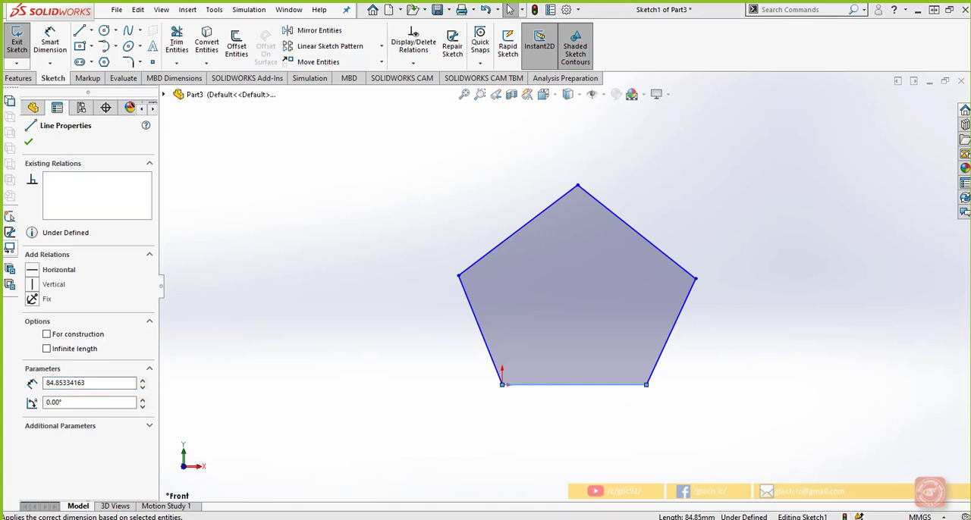
left_click(793, 342)
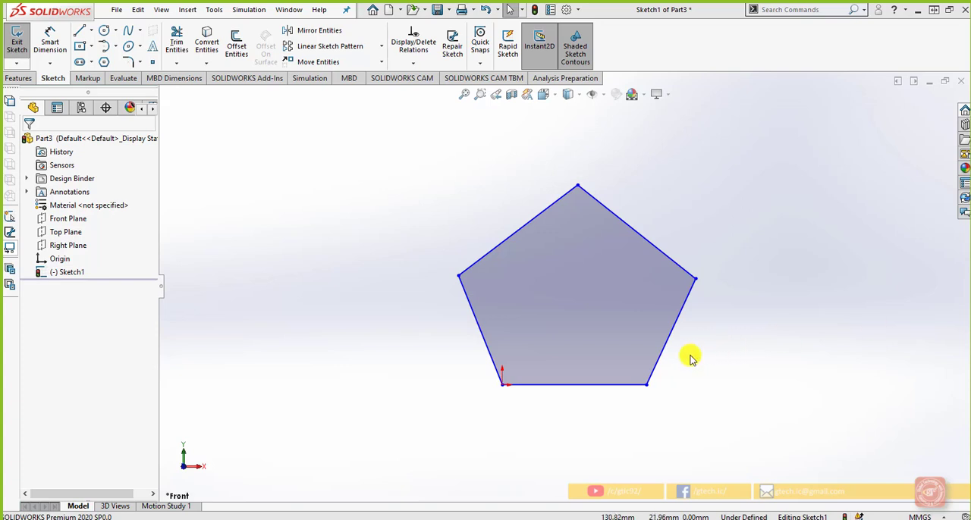
left_click(611, 386)
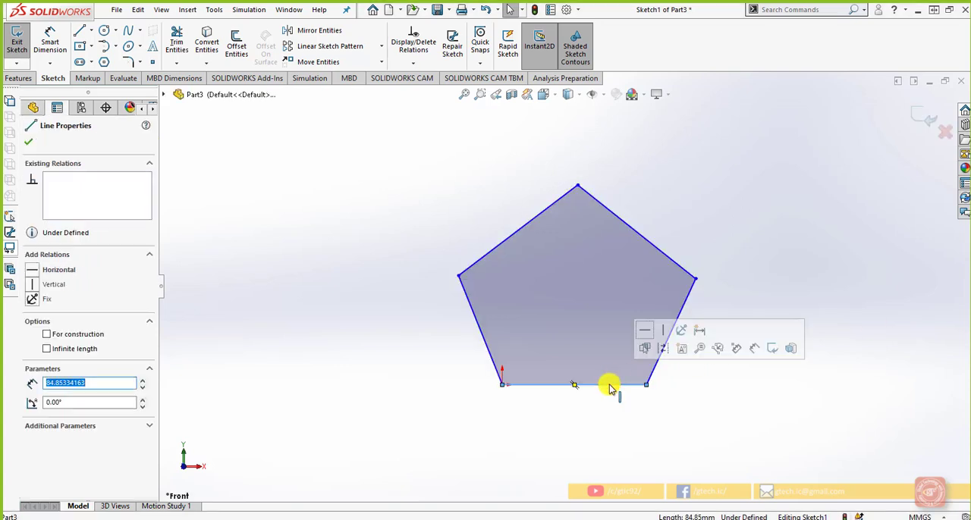
left_click(645, 331)
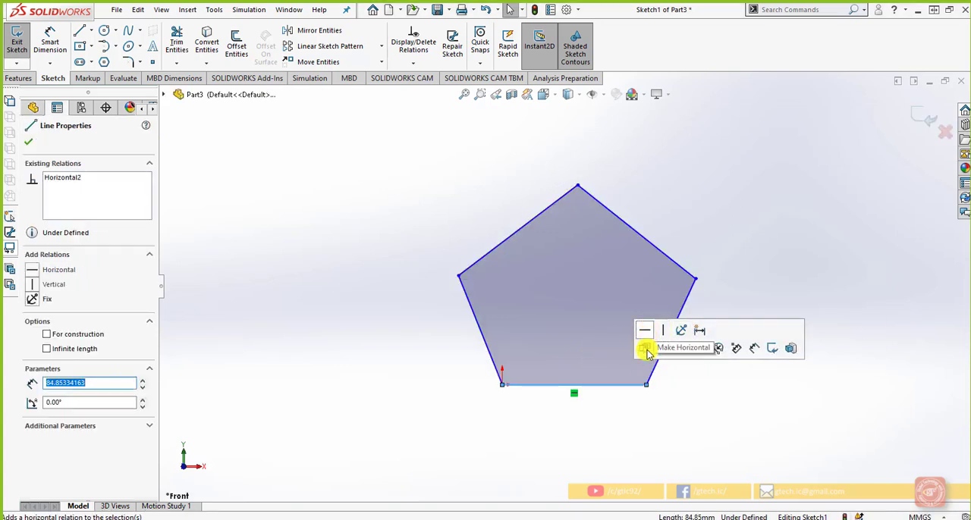
left_click(670, 424)
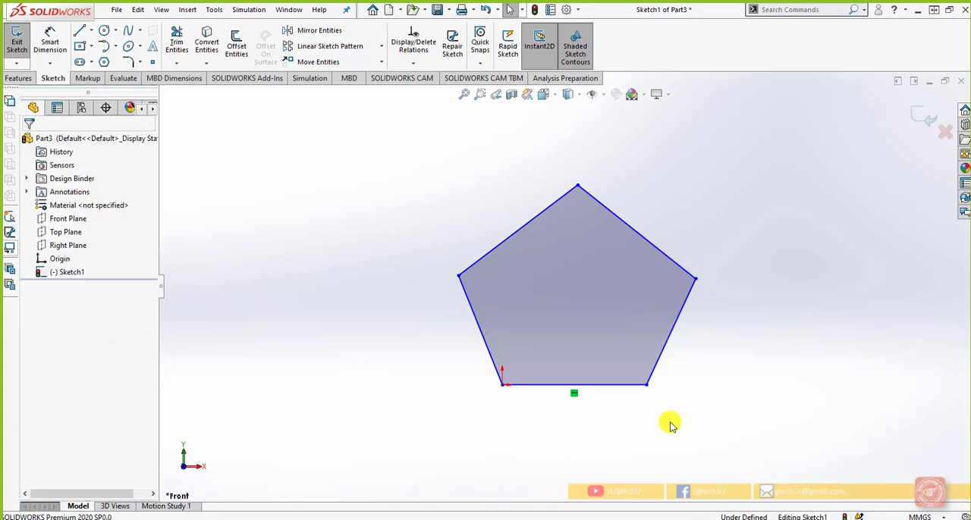
Step: Make the profile's lower-right and upper-right sides perpendicular to each other
left_click(691, 293)
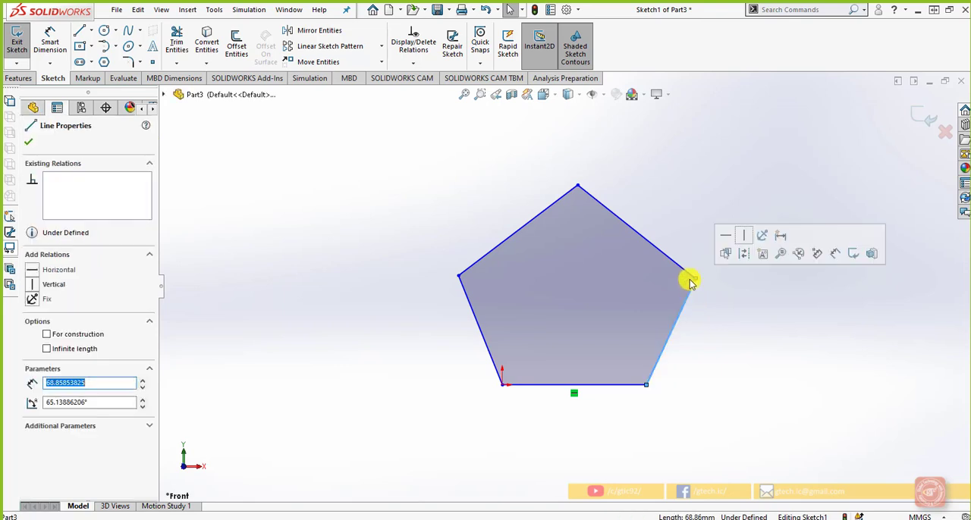
left_click(685, 267)
key("super")
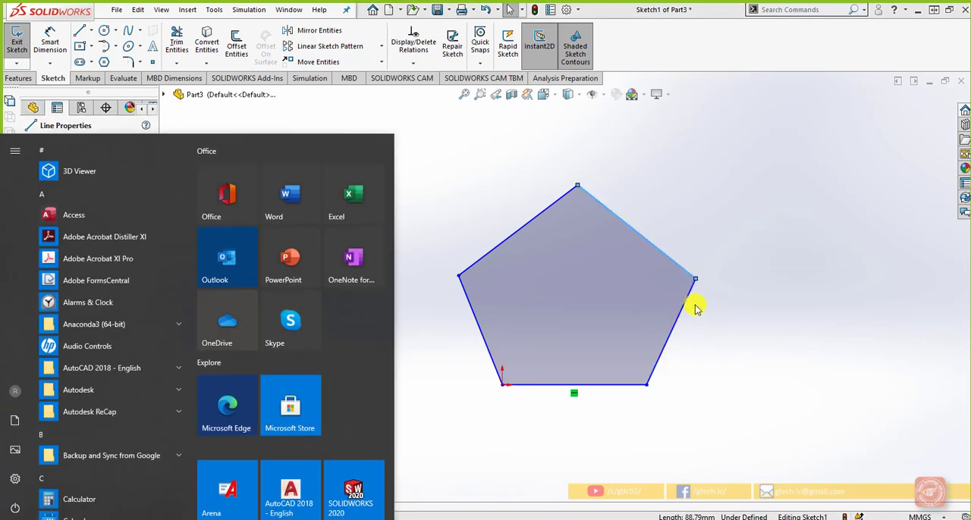
left_click(692, 304)
left_click(689, 294)
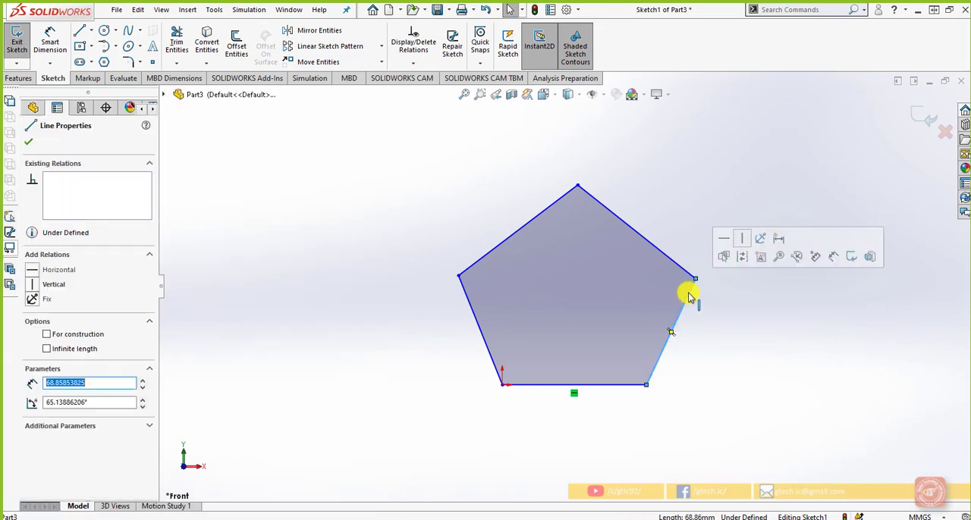
left_click(683, 268, "ctrl")
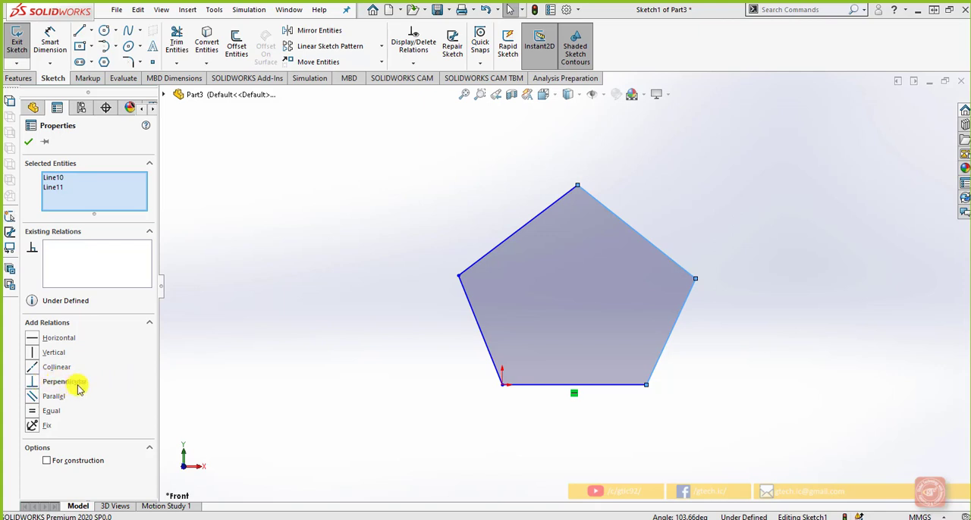
left_click(33, 384)
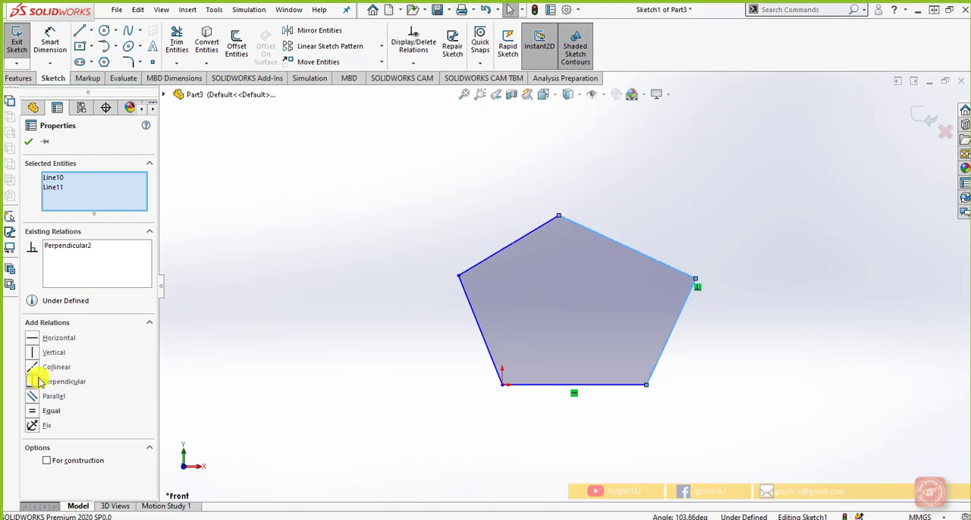
left_click(382, 342)
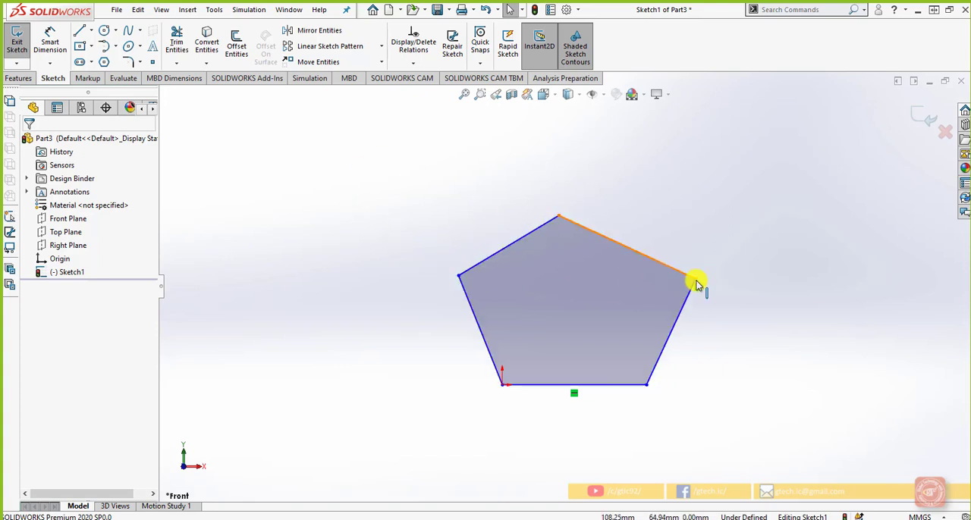
Step: Use Add Relation to fix the profile's vertex at the origin
left_click(413, 66)
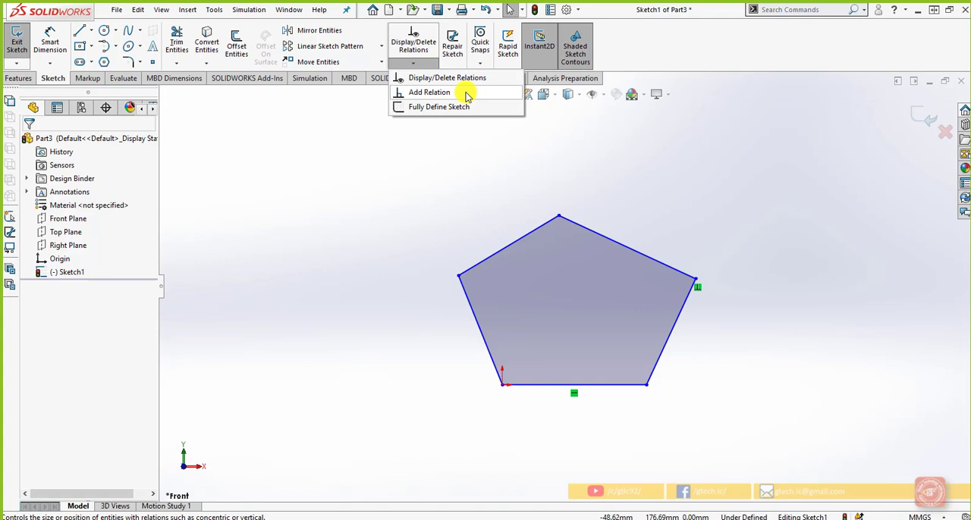
left_click(429, 93)
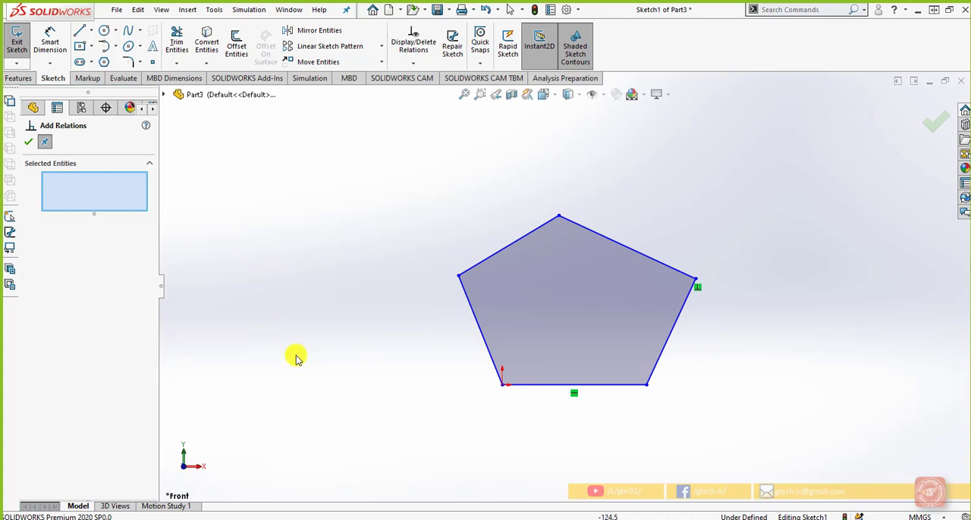
left_click(503, 386)
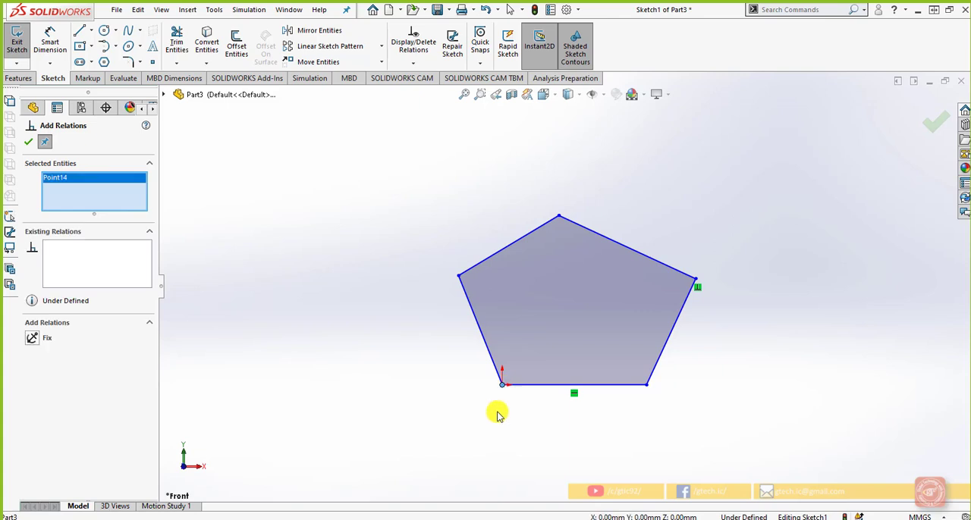
left_click(34, 339)
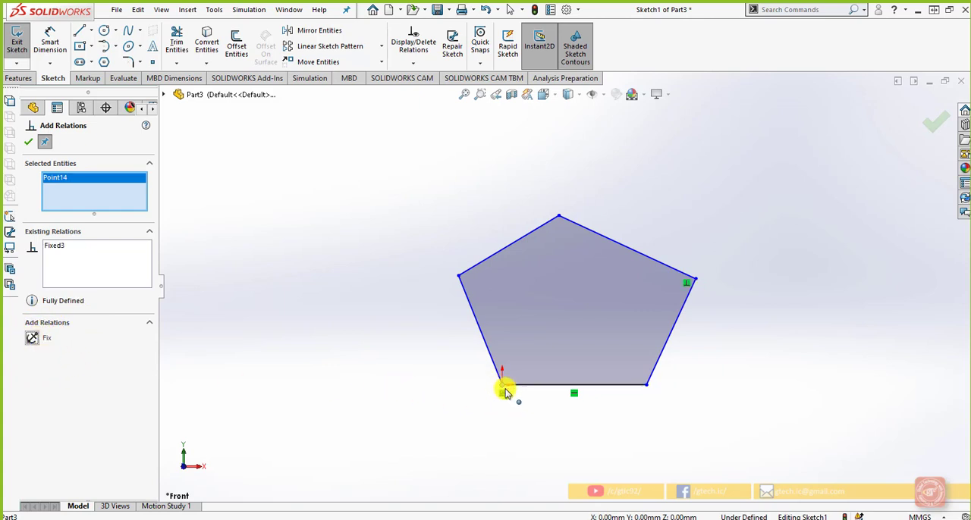
left_click(529, 444)
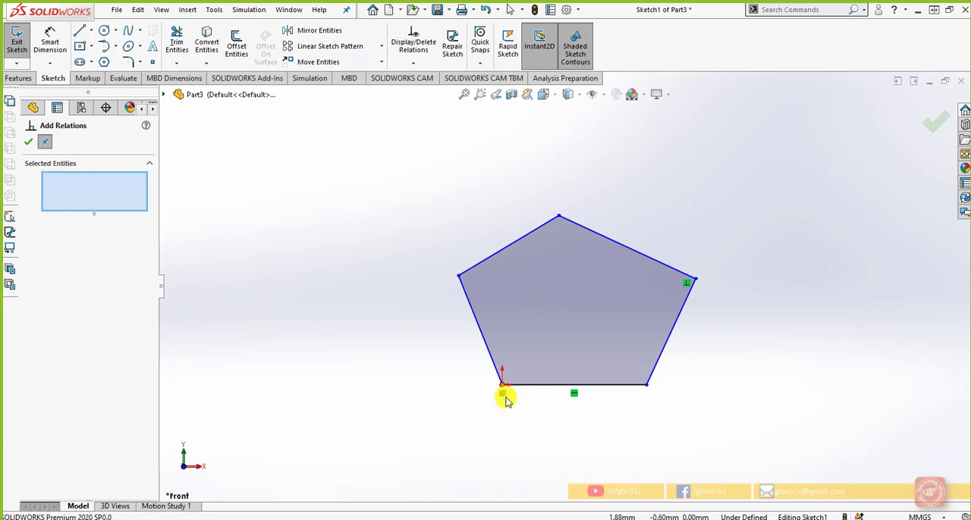
Step: Make the profile's lower-left side vertical and the upper-left side perpendicular to it
left_click(479, 330)
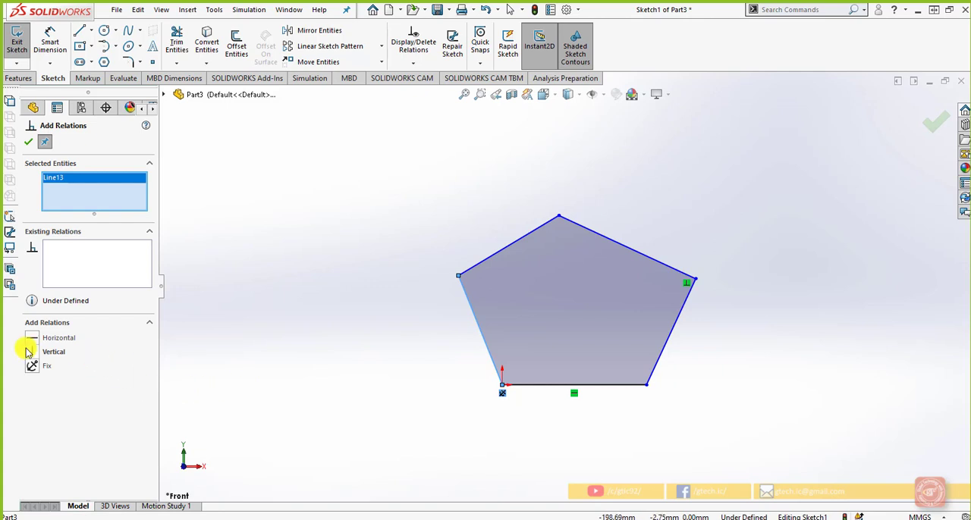
left_click(51, 352)
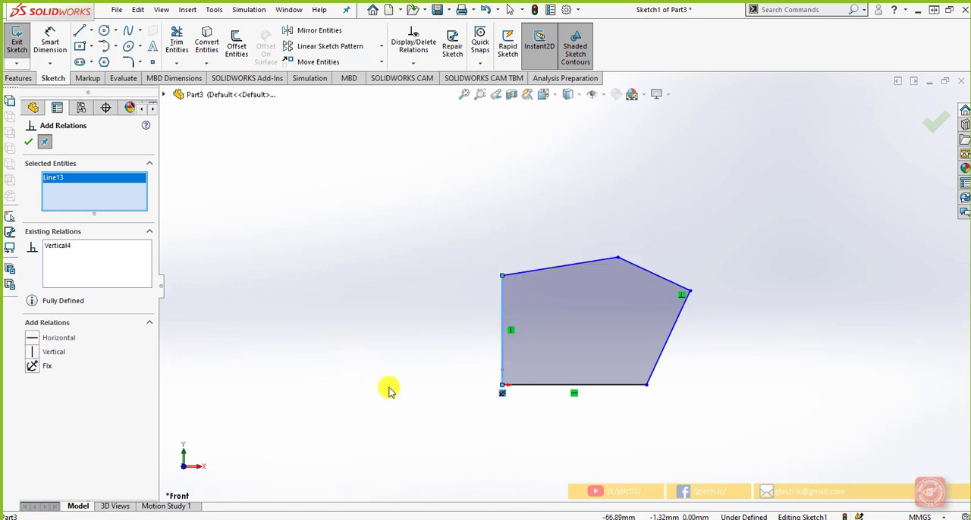
left_click(561, 267)
left_click(502, 289)
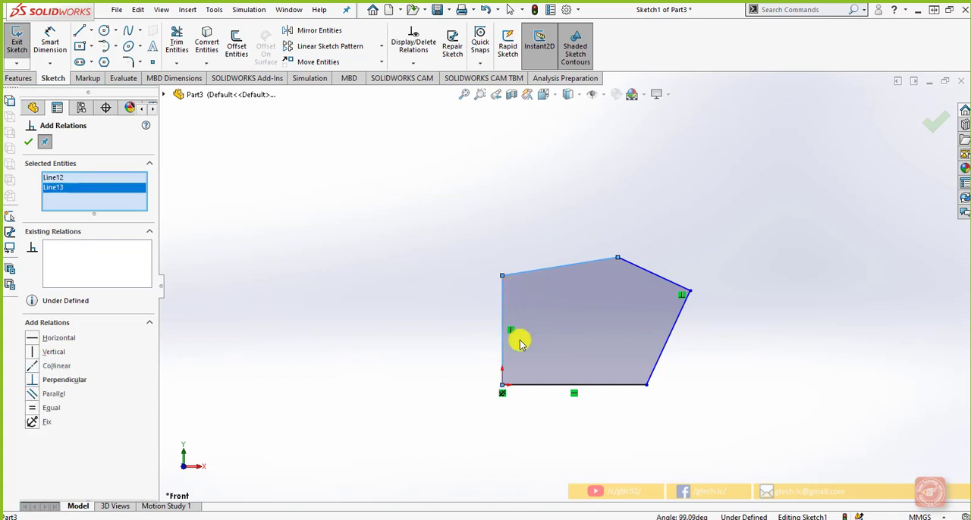
left_click(34, 385)
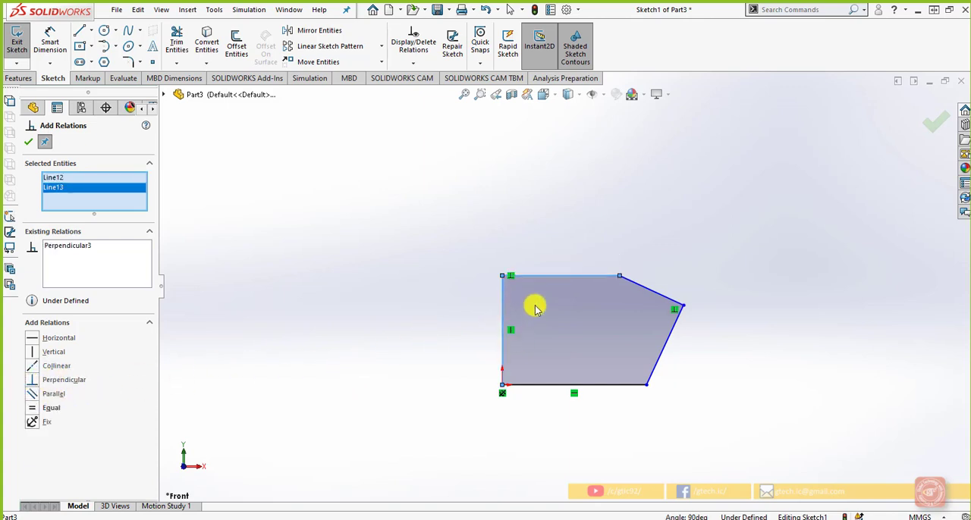
key("Escape")
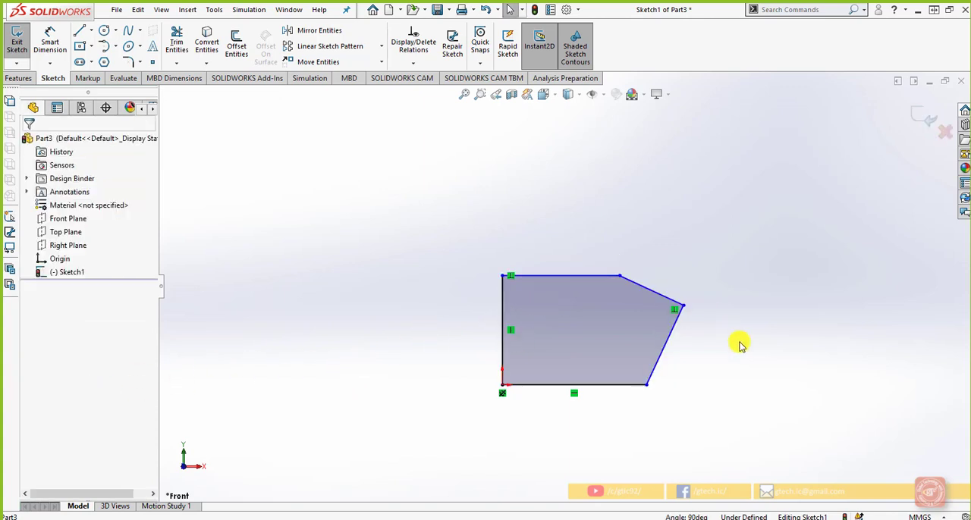
Step: Sketch an open chain above the profile: a horizontal line about 57 mm, two opposing arcs, the second about 34 mm in radius, and another horizontal line
scroll(628, 392, "up", 1)
scroll(628, 392, "down", 1)
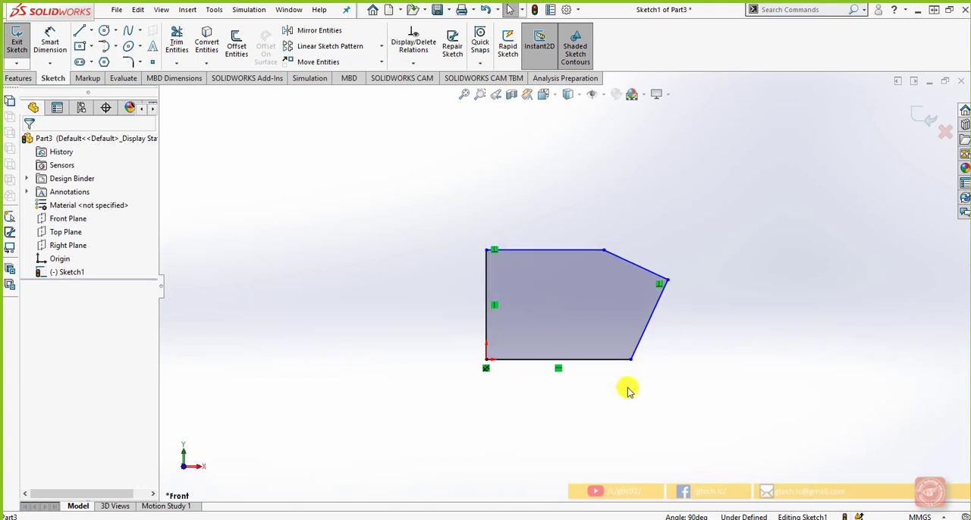
left_click(81, 34)
left_click(493, 144)
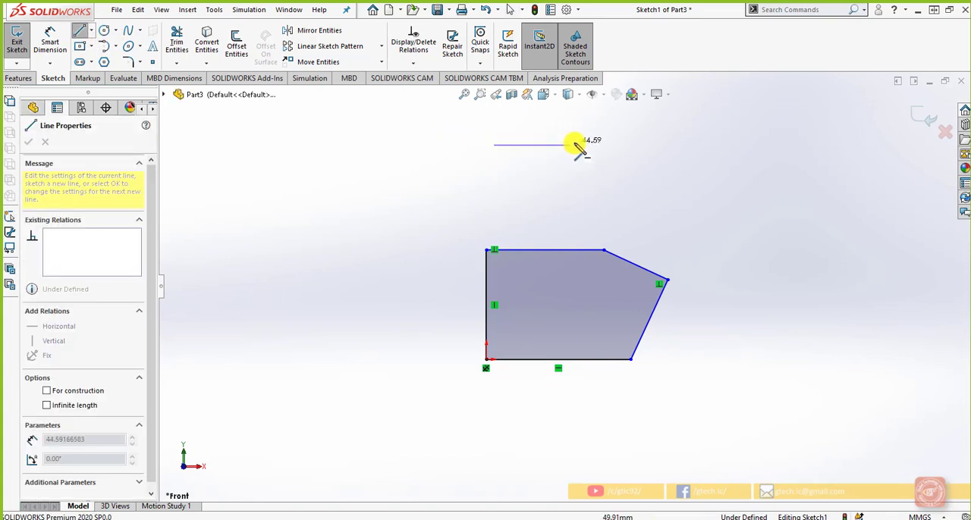
left_click(591, 145)
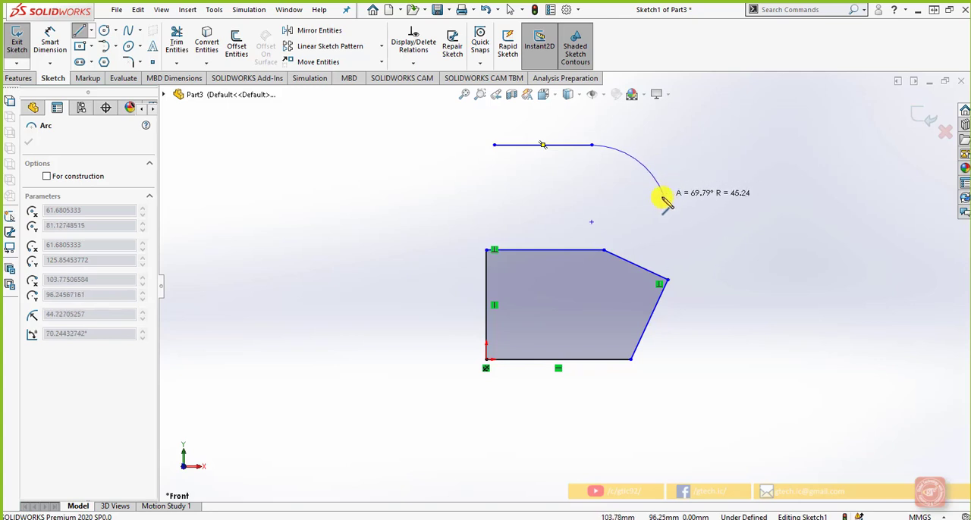
left_click(660, 195)
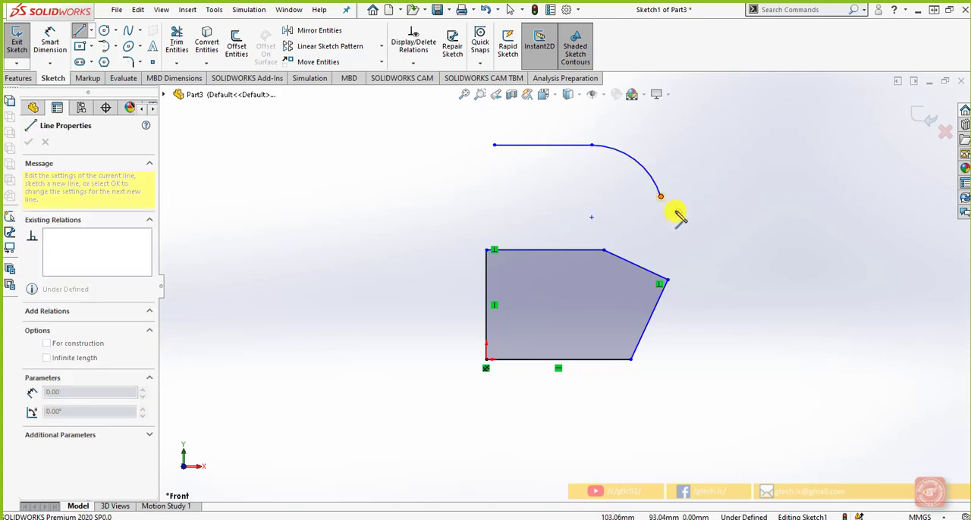
left_click(692, 233)
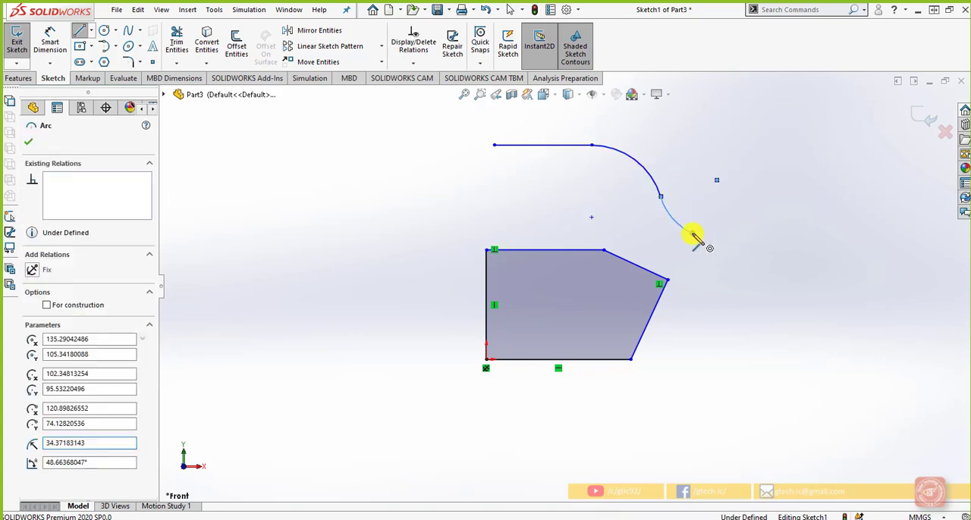
left_click(806, 233)
right_click(815, 244)
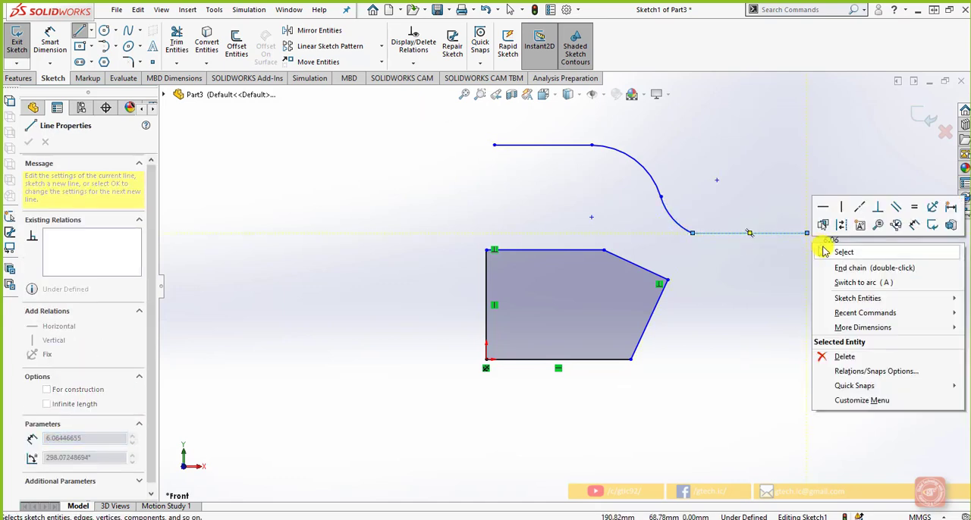
left_click(827, 251)
Step: Add a Tangent relation between the chain's upper horizontal line and the adjoining arc
scroll(661, 198, "down", 1)
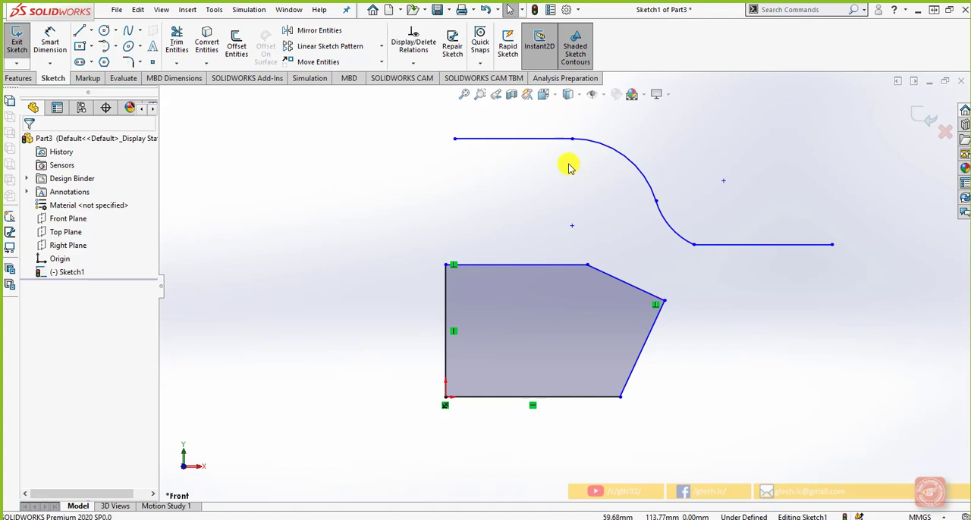
left_click(566, 140)
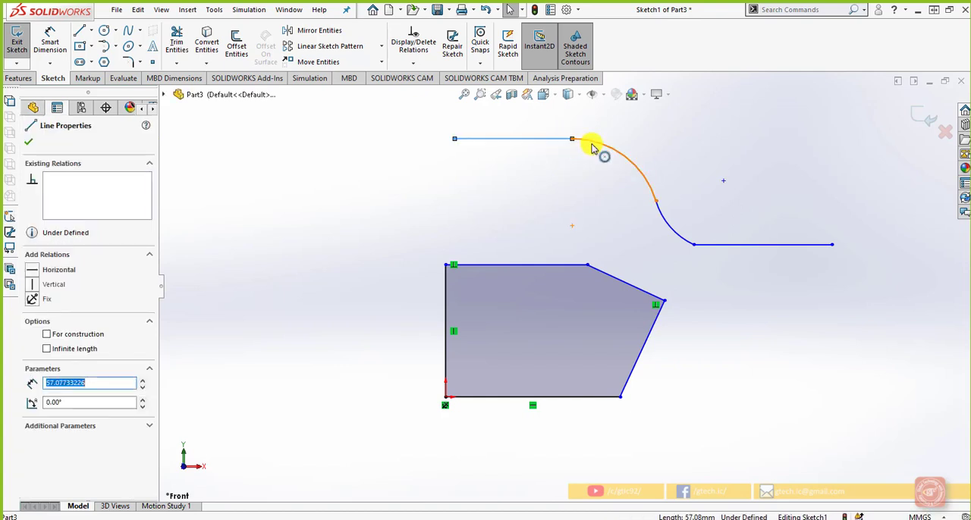
left_click(593, 147, "ctrl")
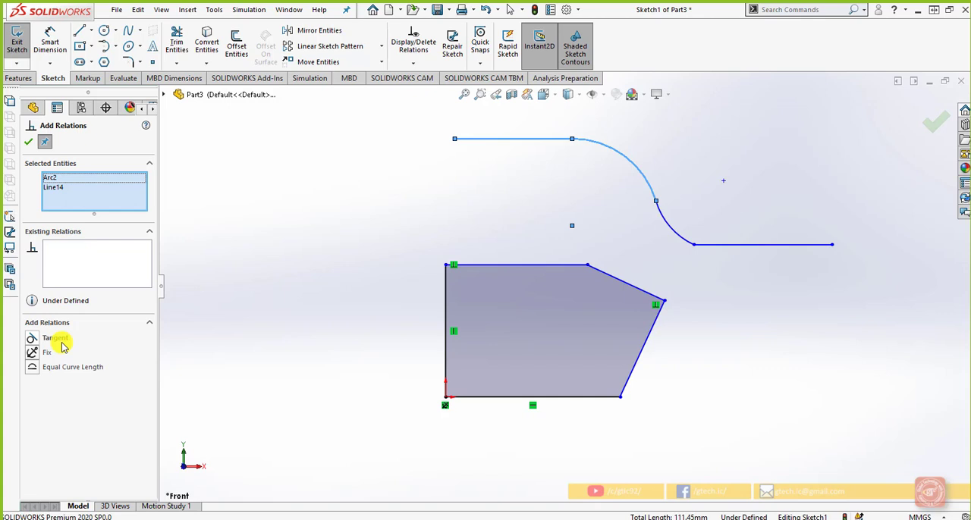
left_click(34, 338)
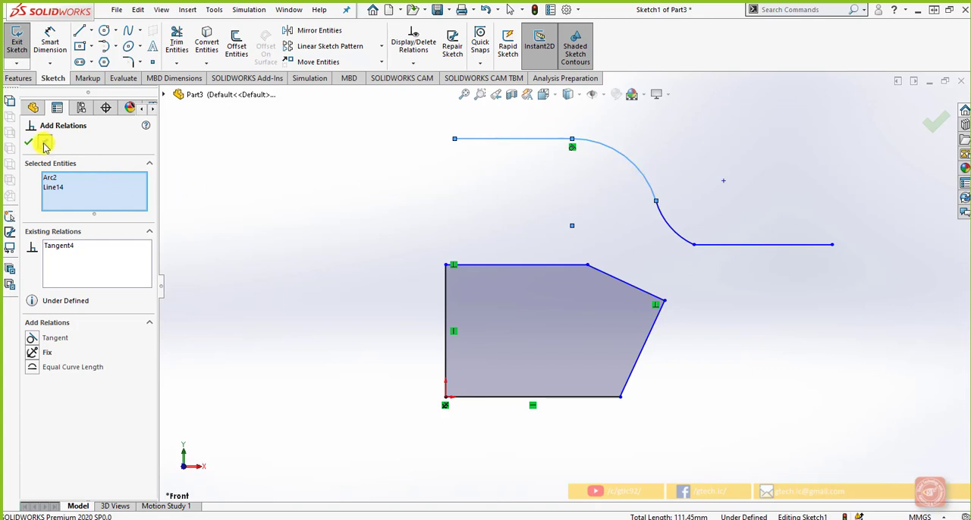
Step: Add a Horizontal relation between the upper arc's centre point and its junction with the lower arc, and reshape the upper arc slightly to test it
left_click(937, 133)
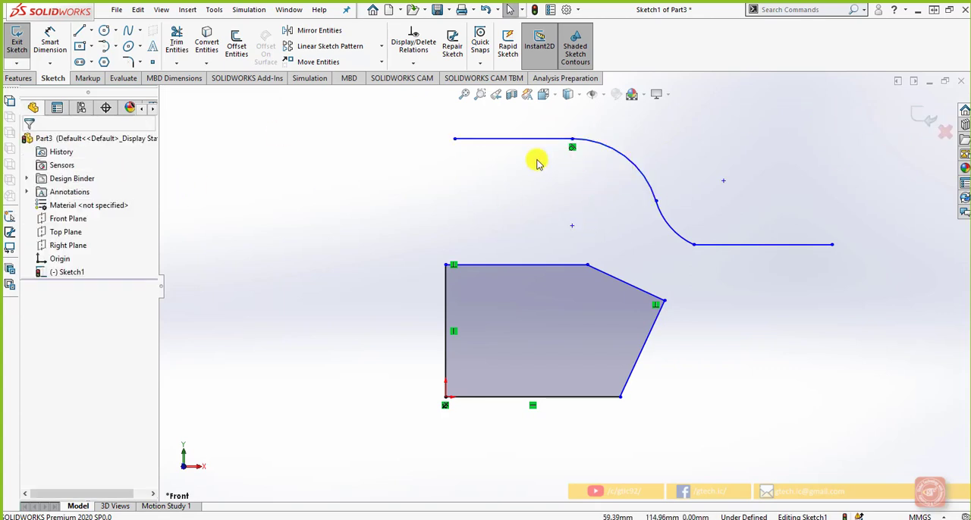
left_click(572, 227)
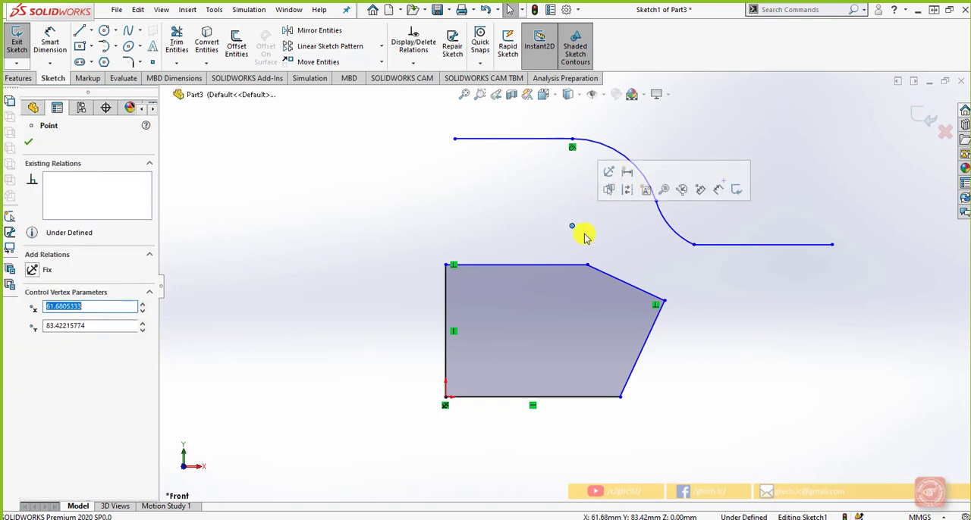
left_click(655, 201, "ctrl")
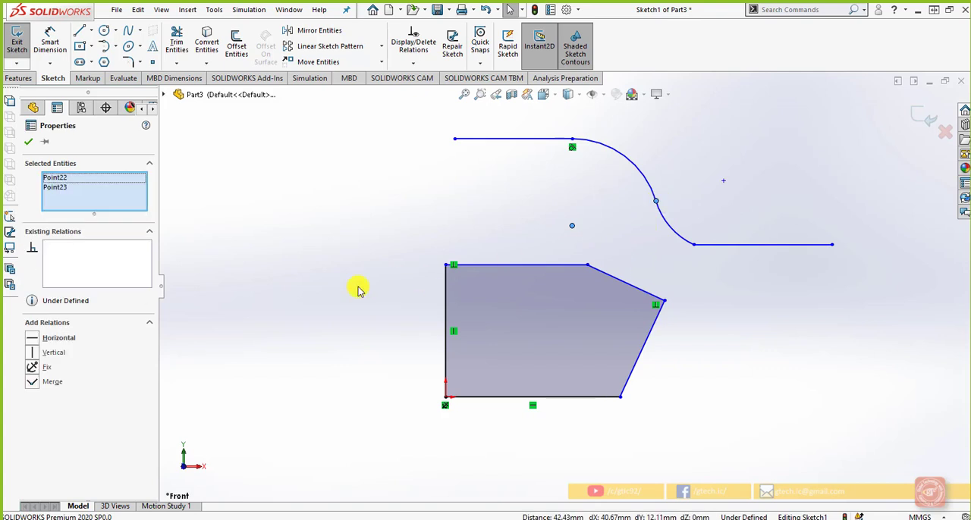
left_click(33, 339)
left_click(641, 242)
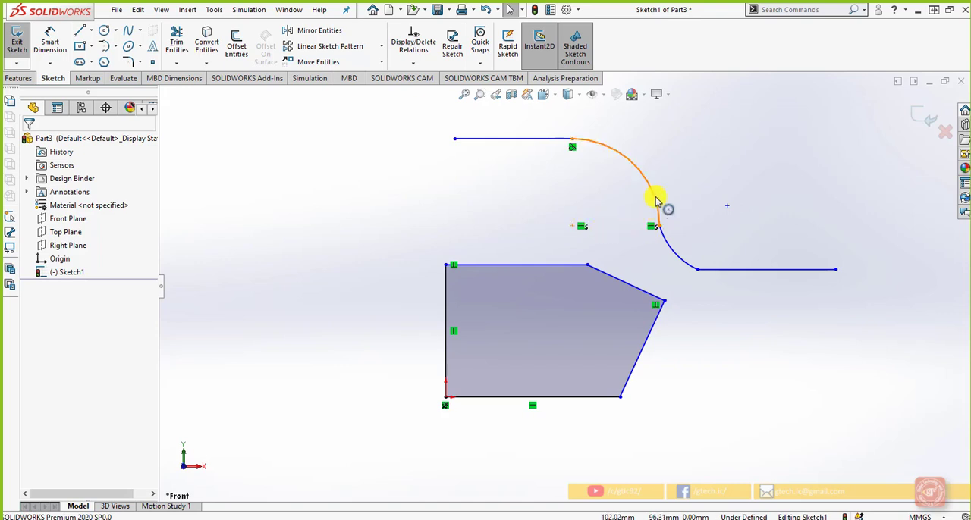
mouse_move(654, 195)
left_mouse_down()
mouse_move(677, 164)
mouse_move(613, 217)
mouse_move(670, 182)
mouse_move(642, 202)
mouse_move(648, 188)
left_mouse_up()
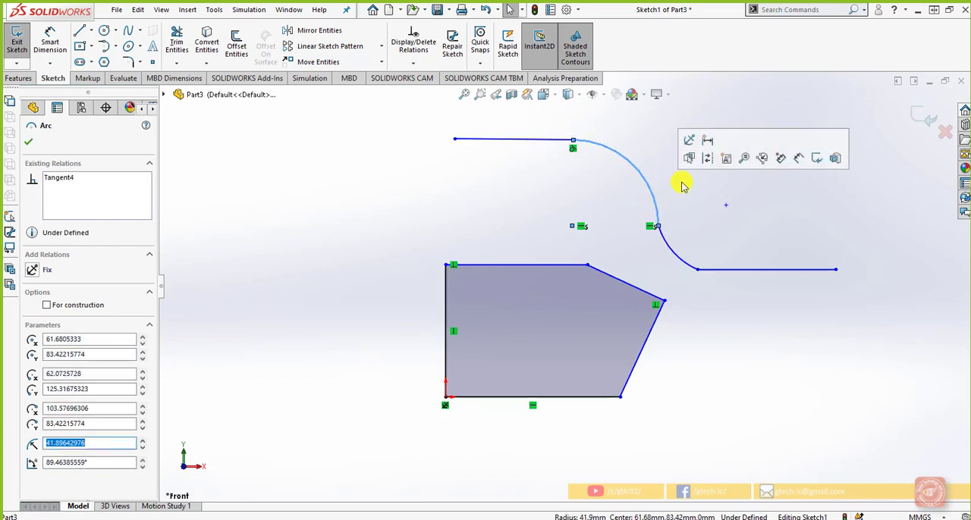
left_click(688, 192)
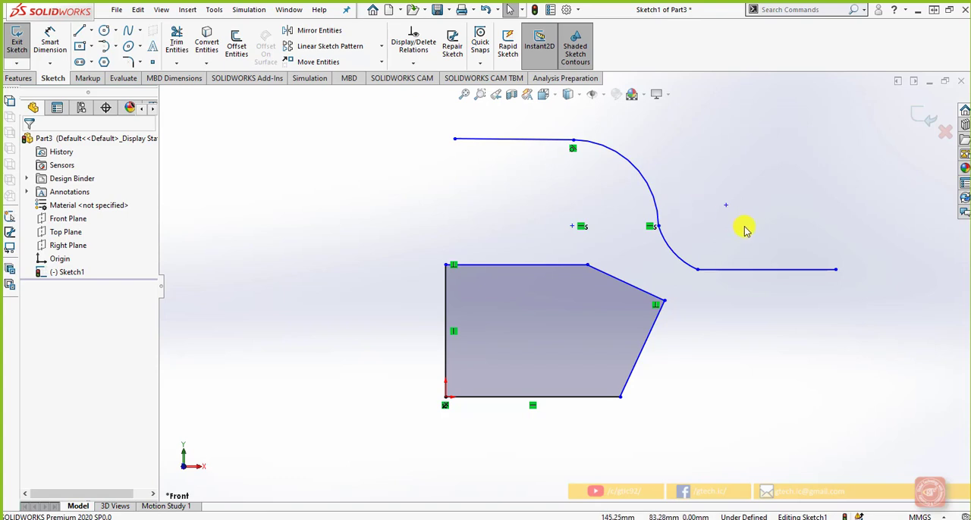
Step: Add a Tangent relation between the chain's lower arc and the adjoining lower horizontal line
left_click(686, 265)
left_click(719, 270)
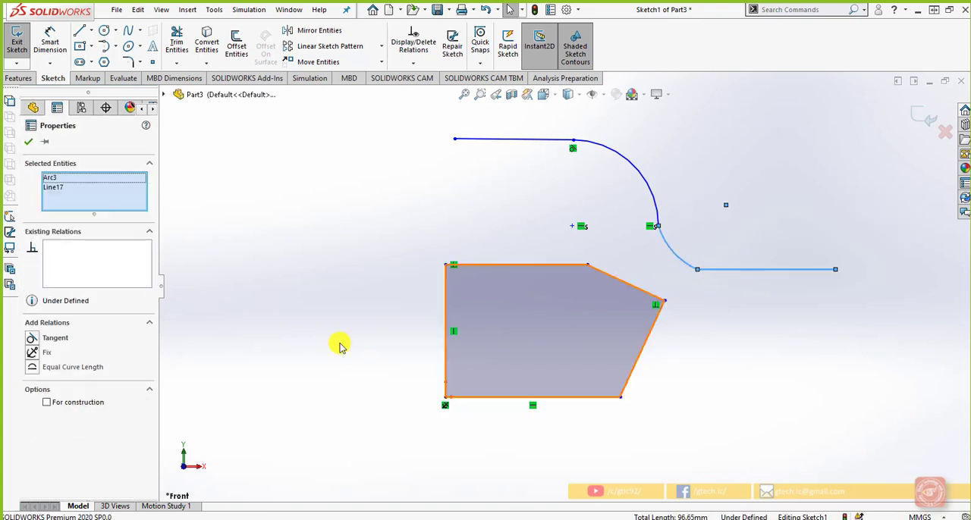
left_click(32, 338)
left_click(764, 388)
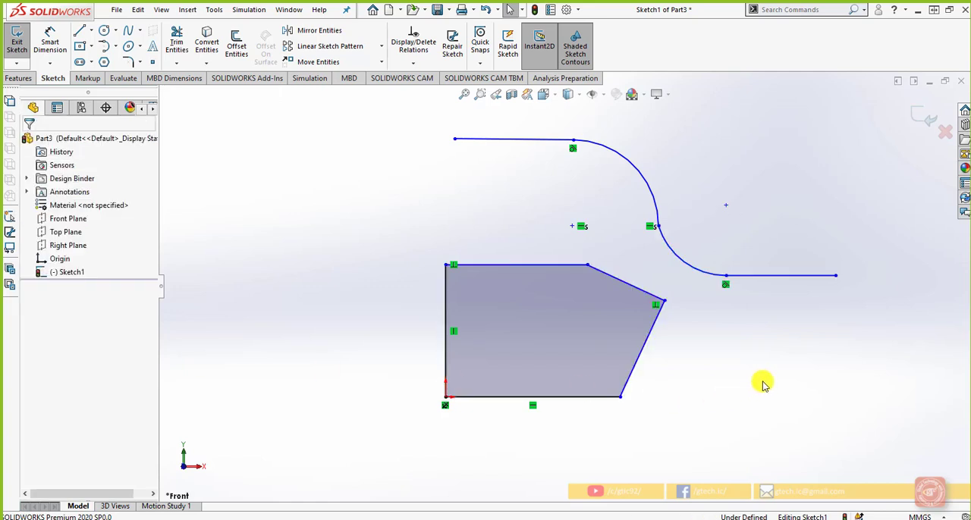
Step: Make the chain's two arcs tangent to each other after undoing a trial Coradial relation between them
left_click(658, 241)
left_click(658, 216, "ctrl")
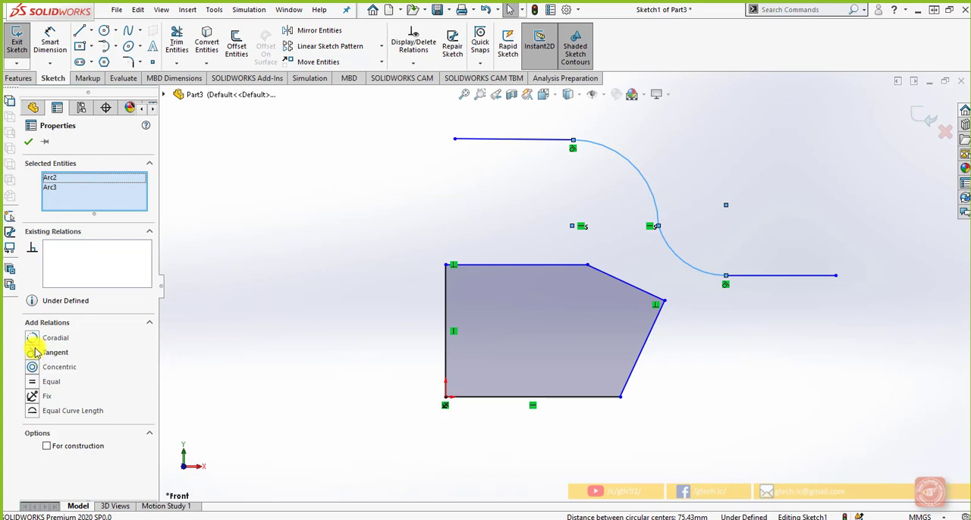
left_click(34, 341)
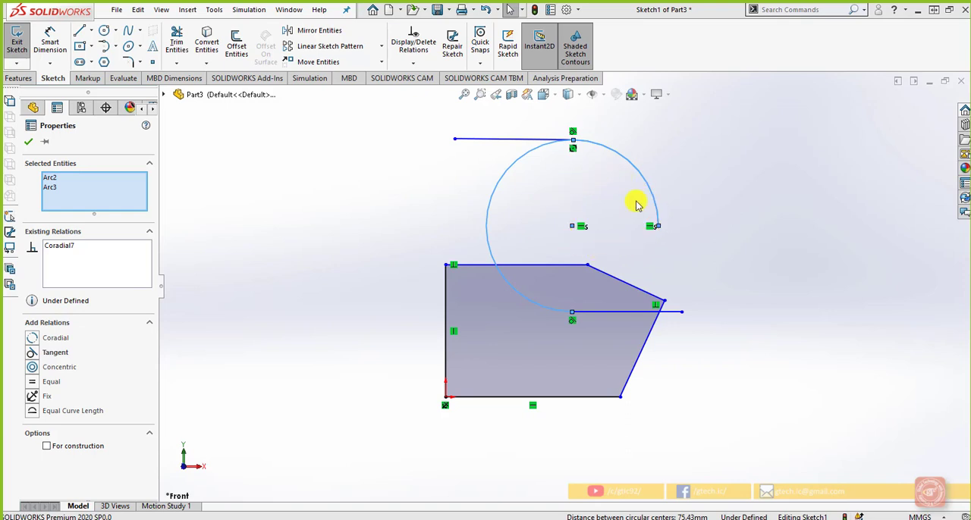
left_click(486, 10)
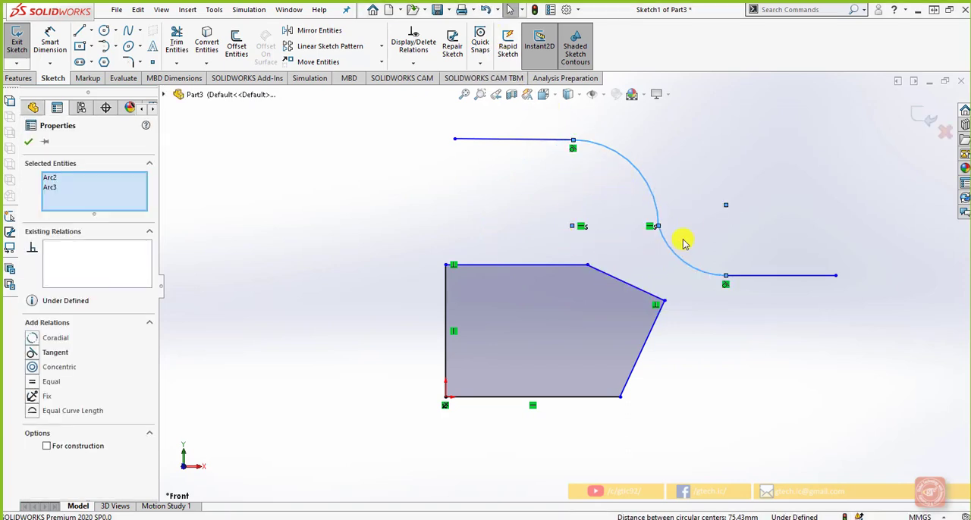
left_click(34, 354)
left_click(725, 414)
scroll(726, 414, "up", 1)
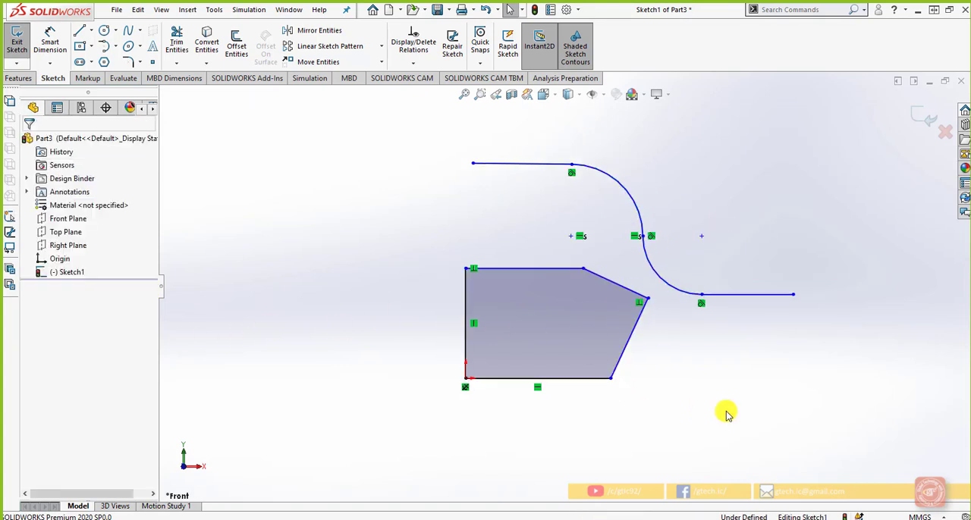
scroll(734, 264, "down", 1)
Step: Sketch two overlapping circles beside the chain with offset centres, about 19 mm and 20 mm in radius
left_click(104, 32)
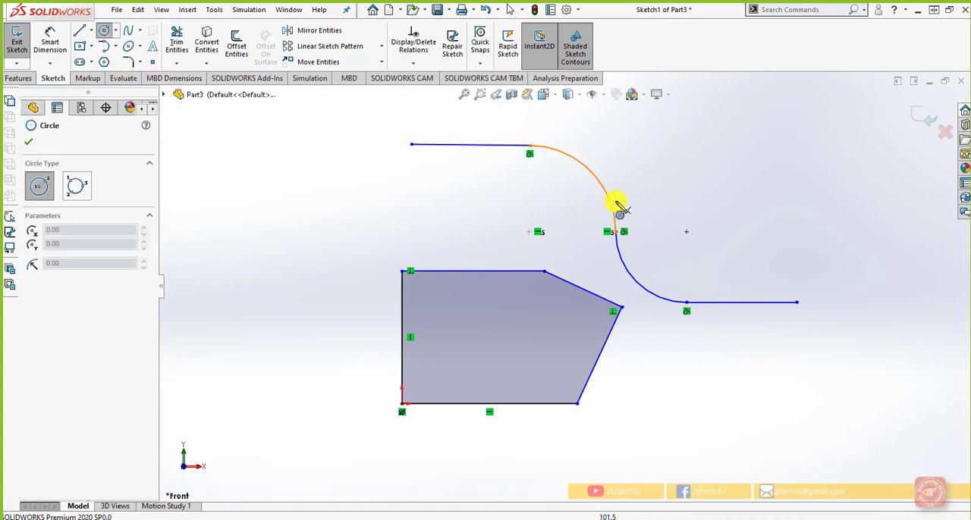
left_click(733, 222)
left_click(735, 184)
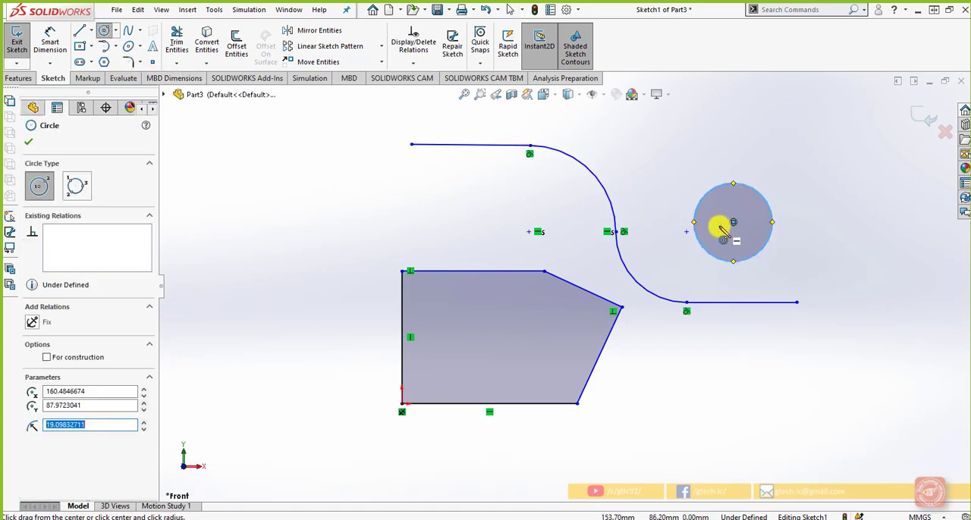
left_click(719, 221)
left_click(705, 187)
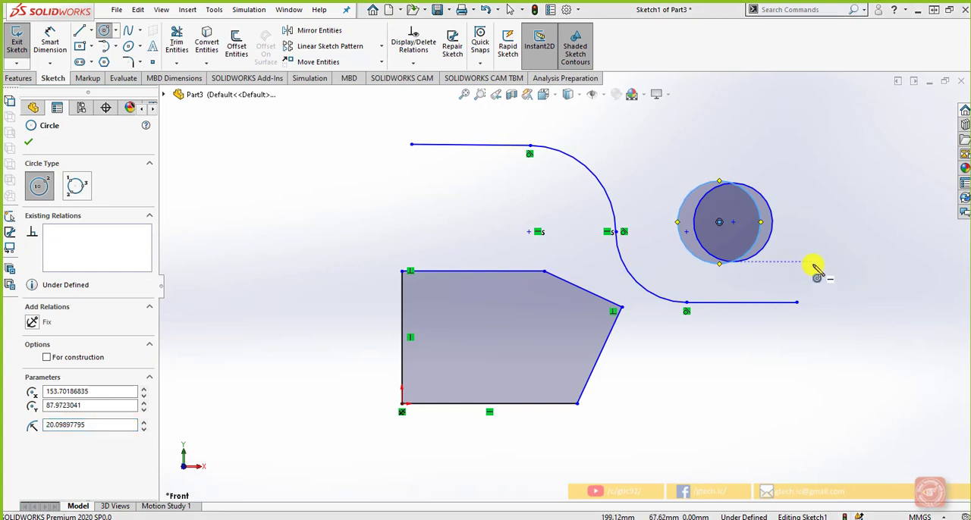
key("Escape")
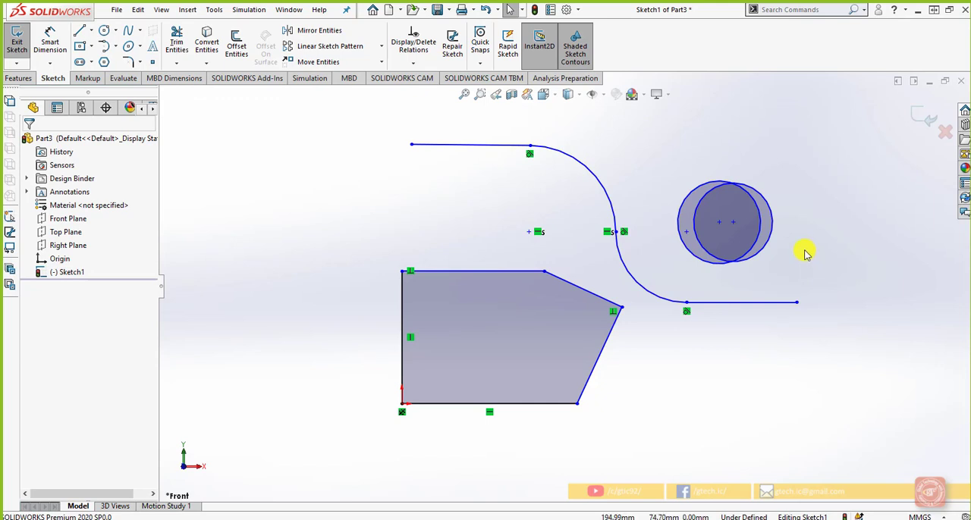
Step: Add a Concentric relation between the two overlapping circles
left_click(770, 228)
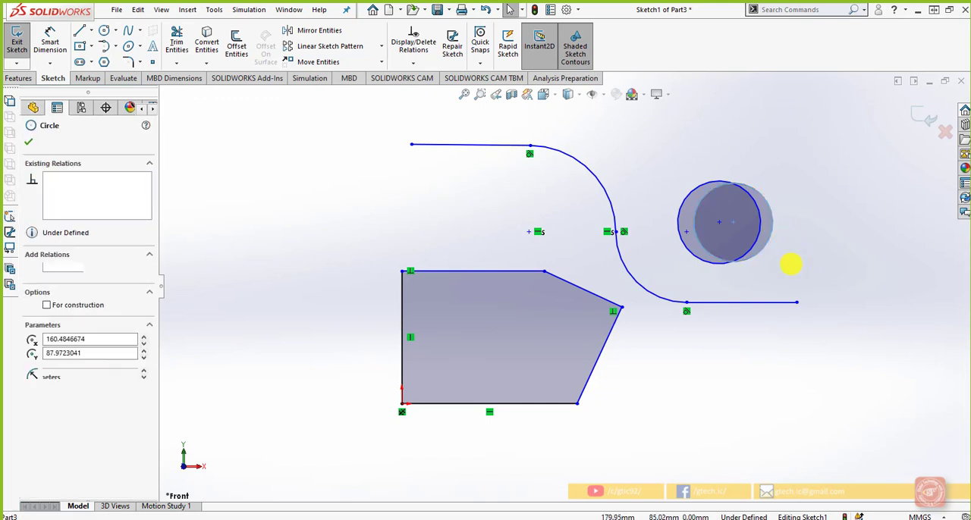
left_click(758, 234, "ctrl")
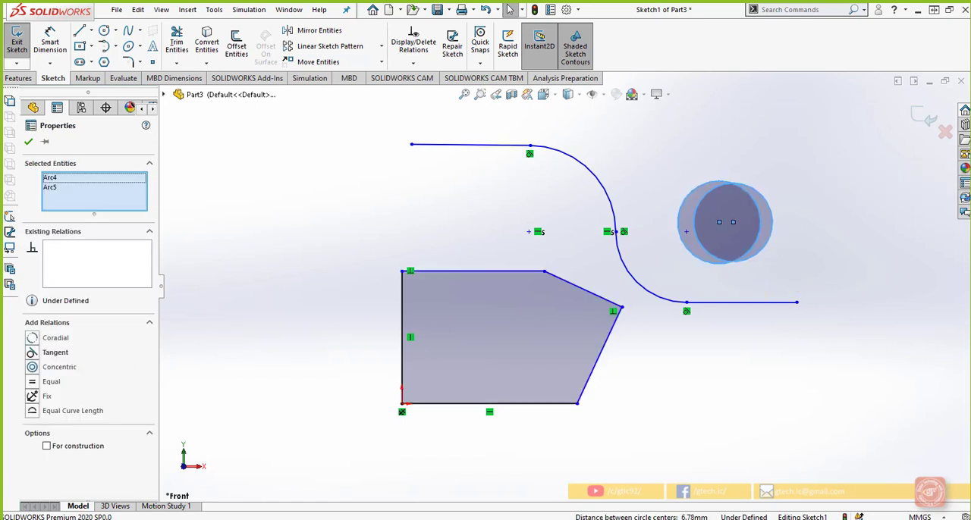
left_click(32, 369)
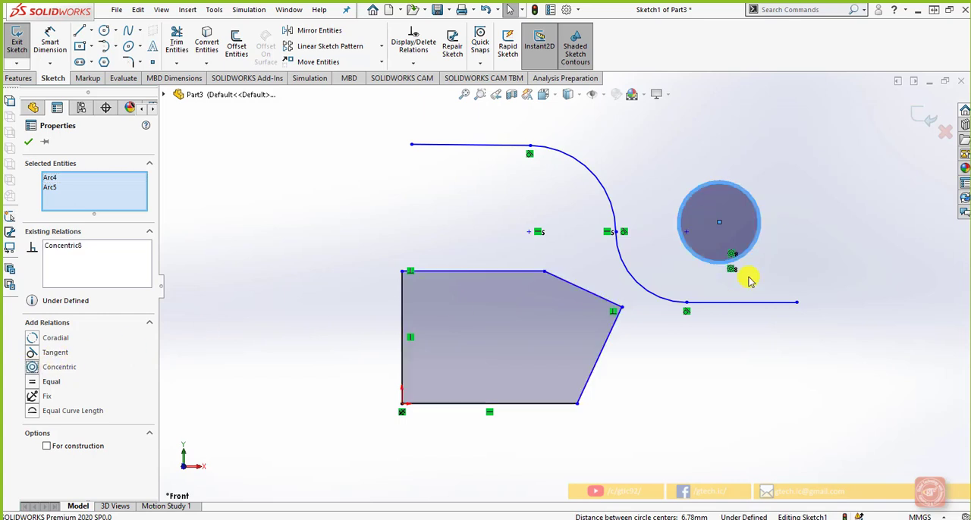
left_click(841, 251)
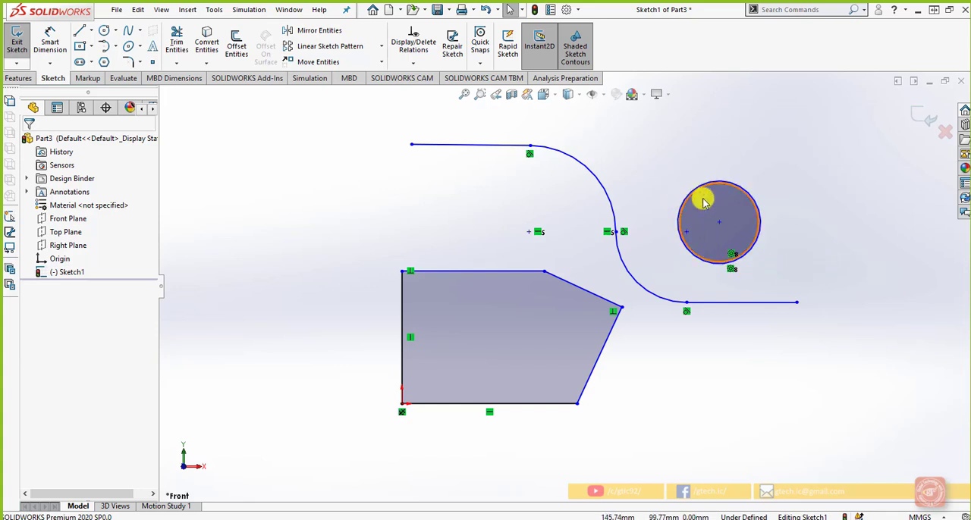
Step: Shrink the inner concentric circle freehand to roughly 60% of the outer circle's diameter
scroll(728, 205, "down", 3)
left_click_drag(745, 202, 725, 217)
left_click(806, 297)
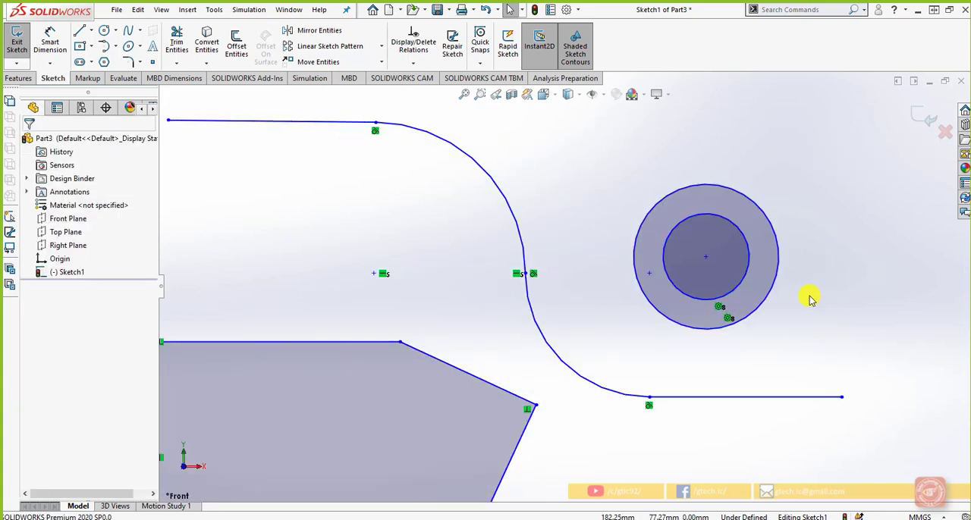
scroll(730, 294, "up", 2)
scroll(565, 277, "up", 2)
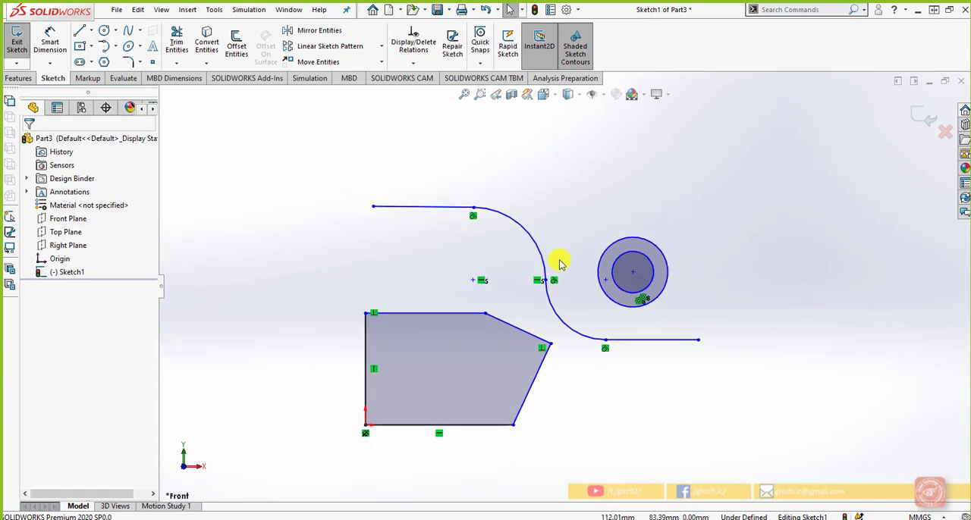
Step: Merge the circles' shared centre with the lower arc's centre point and shift the merged centre slightly away from the chain
left_click(633, 272)
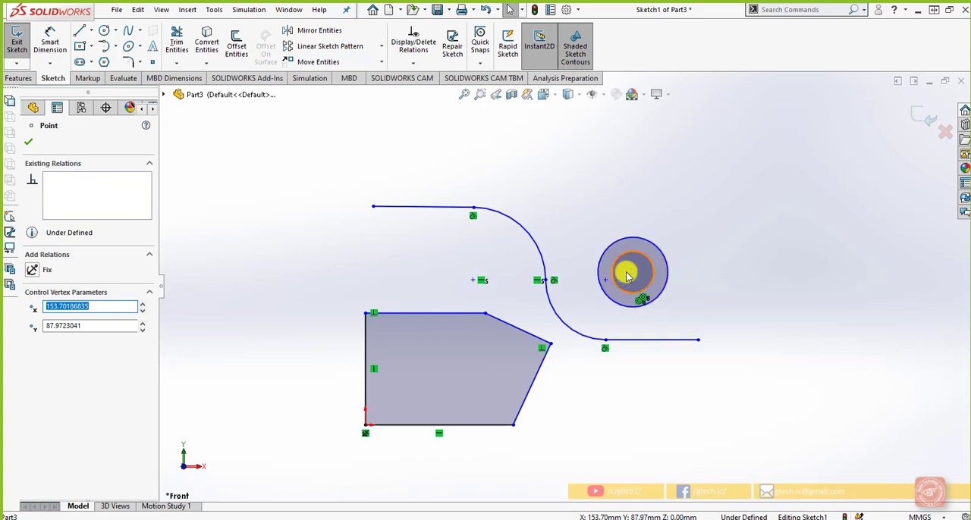
scroll(626, 275, "down", 2)
left_click(589, 371, "ctrl")
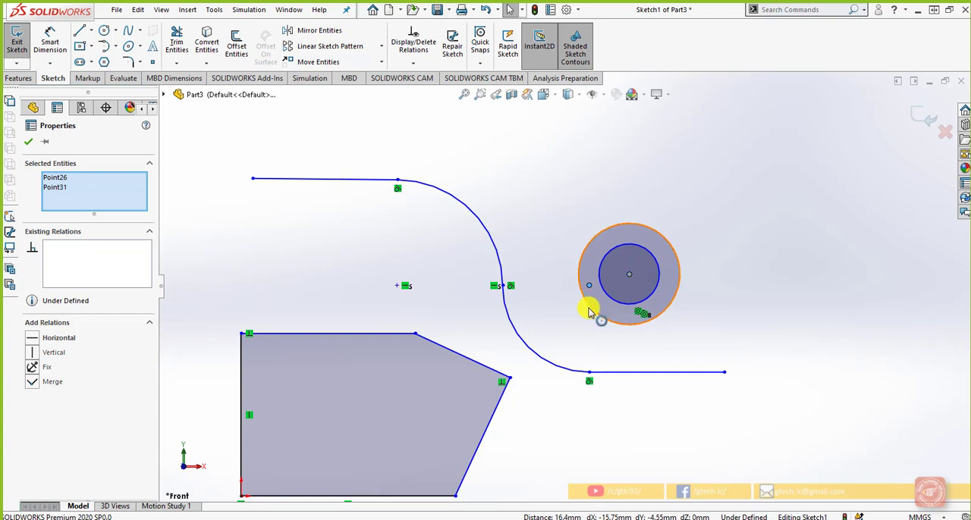
left_click(32, 381)
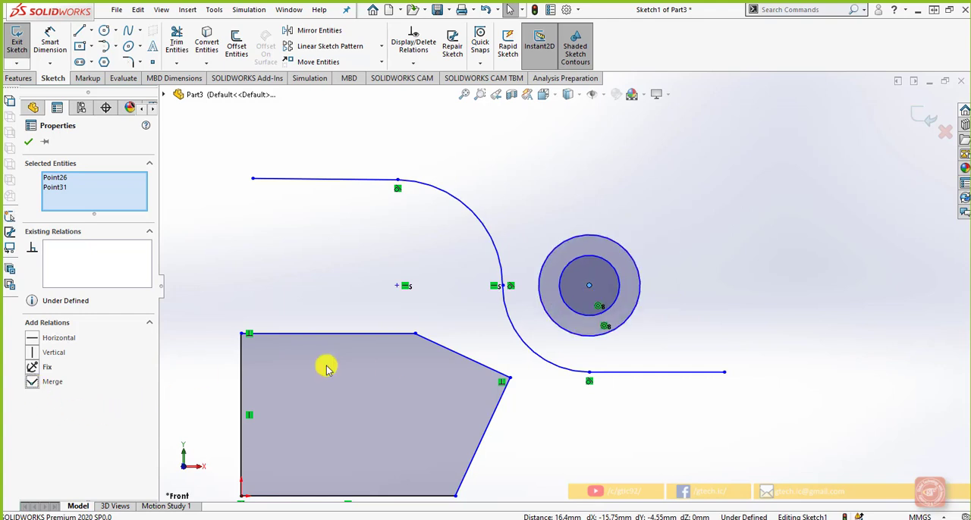
left_click(755, 313)
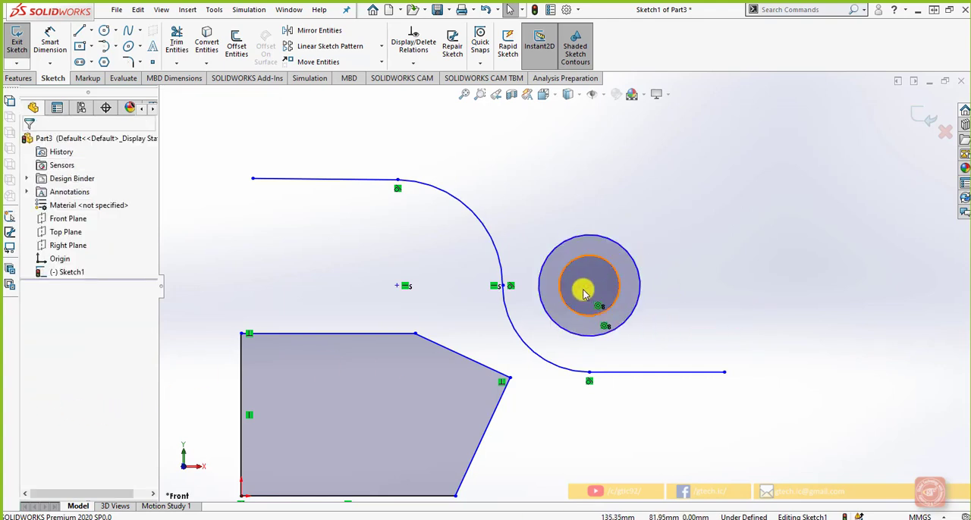
mouse_move(590, 291)
left_mouse_down()
mouse_move(672, 258)
mouse_move(573, 307)
mouse_move(593, 285)
mouse_move(651, 265)
mouse_move(584, 288)
mouse_move(620, 275)
mouse_move(597, 285)
left_mouse_up()
left_click(724, 292)
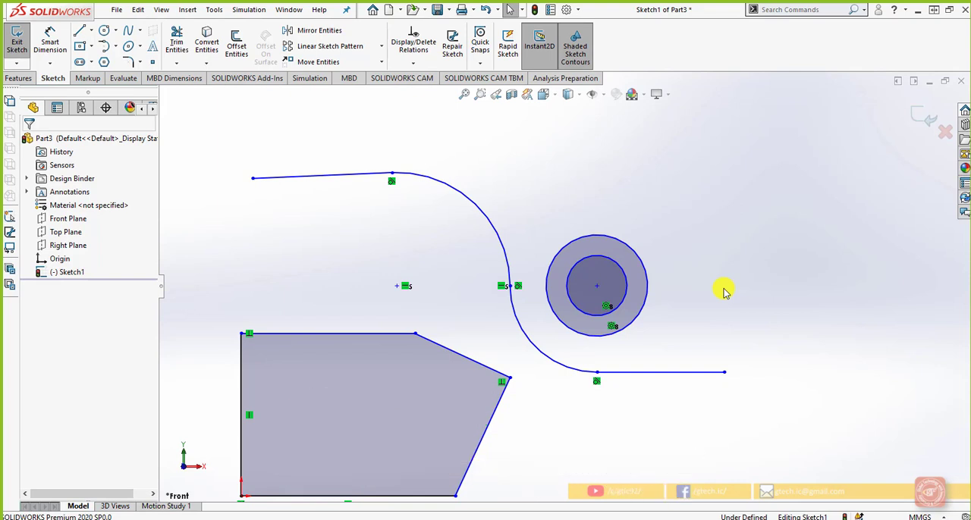
Step: Add an Equal relation between the chain's upper and lower straight lines
left_click(689, 373)
left_click(313, 179, "ctrl")
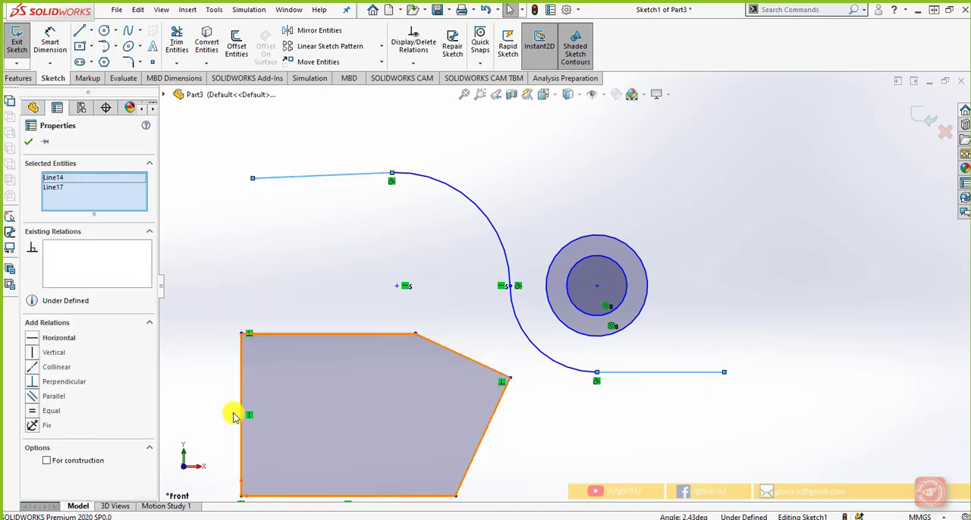
left_click(32, 413)
left_click(299, 195)
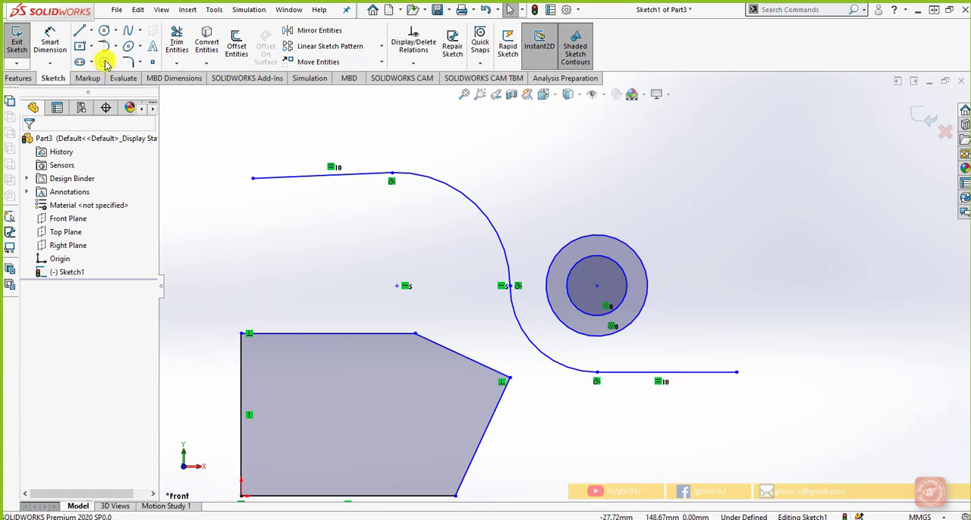
Step: Dimension the chain's lower horizontal line with Smart Dimension and set its length to 55 mm
left_click(50, 38)
left_click(688, 373)
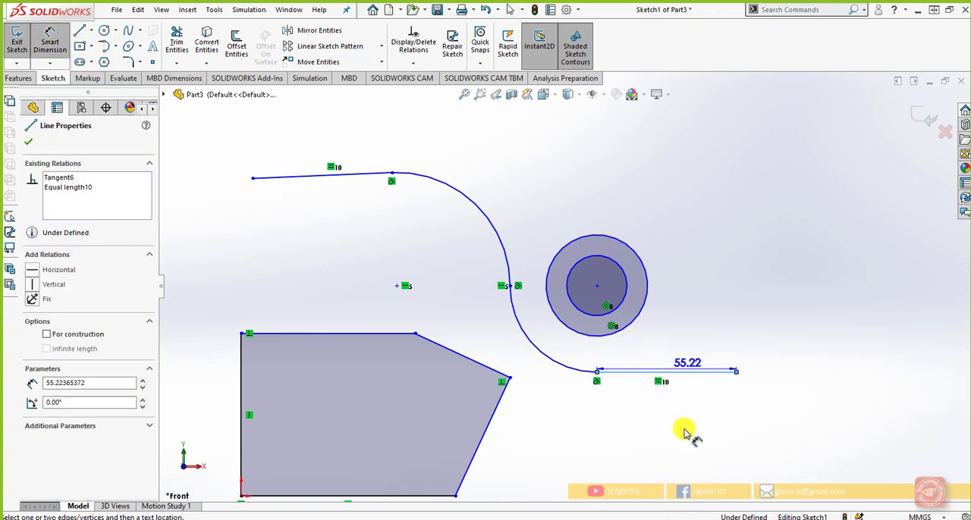
left_click(682, 434)
type("55")
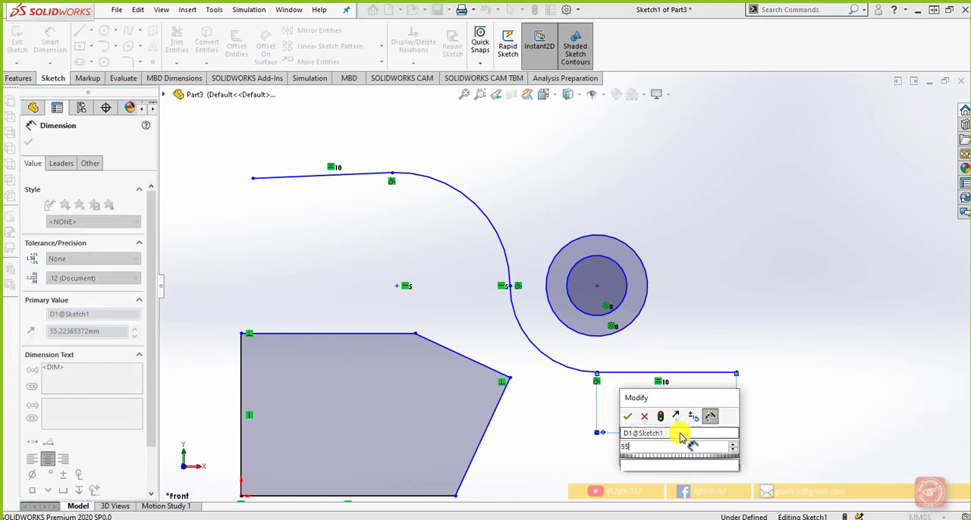
key("Return")
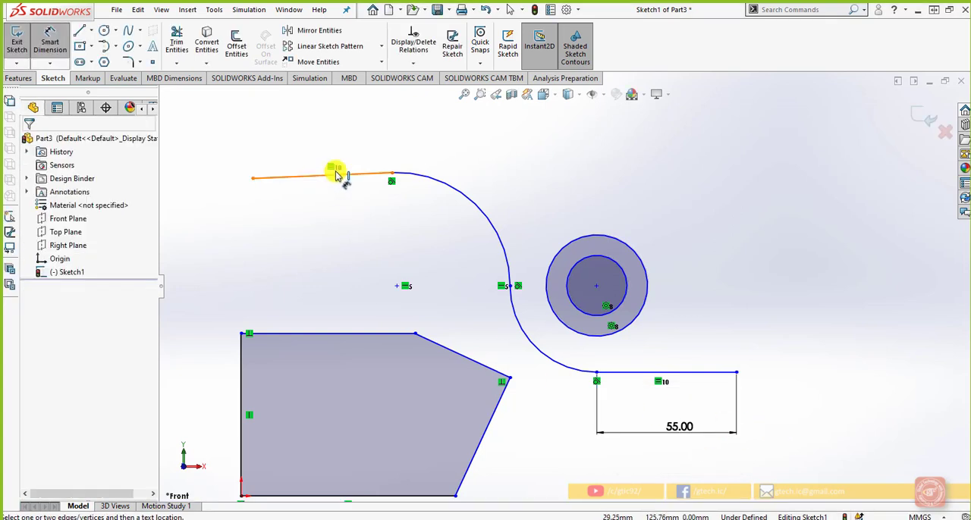
Step: Dimension the horizontal span of the chain's upper line without entering a new value
left_click(348, 177)
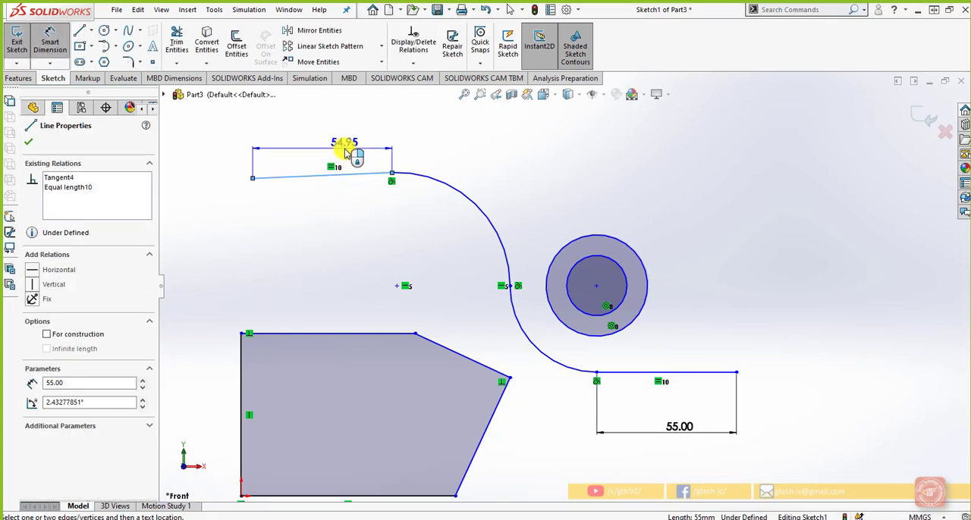
left_click(345, 150)
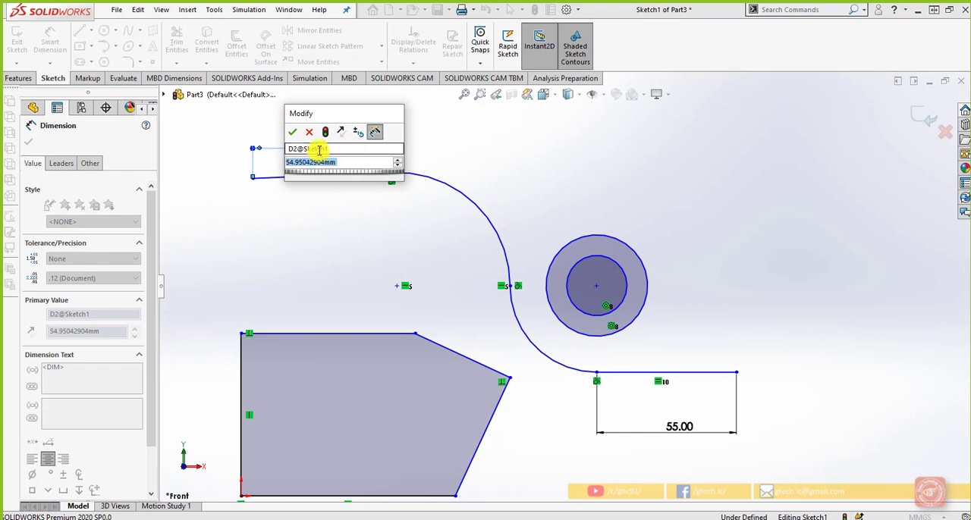
left_click(309, 133)
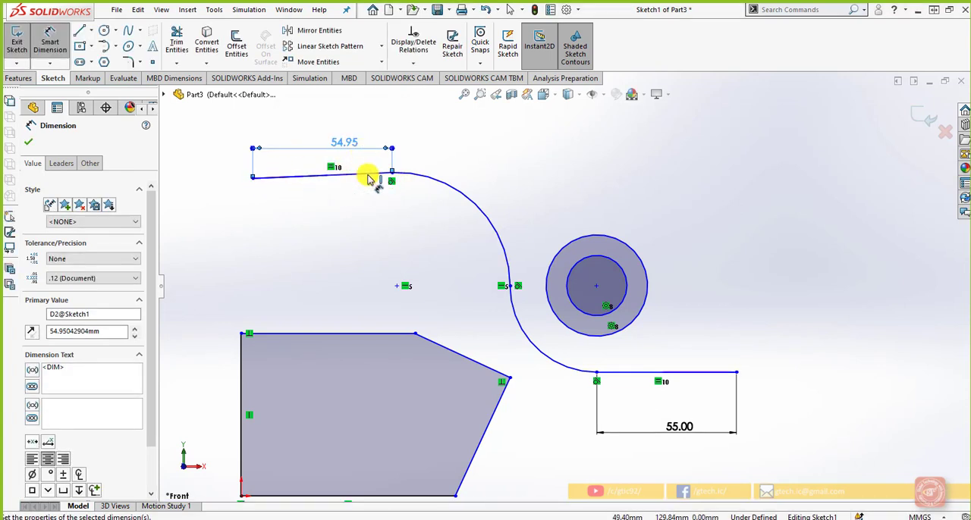
Step: Check the aligned length of the chain's upper line with Smart Dimension without placing a dimension
left_click(295, 179)
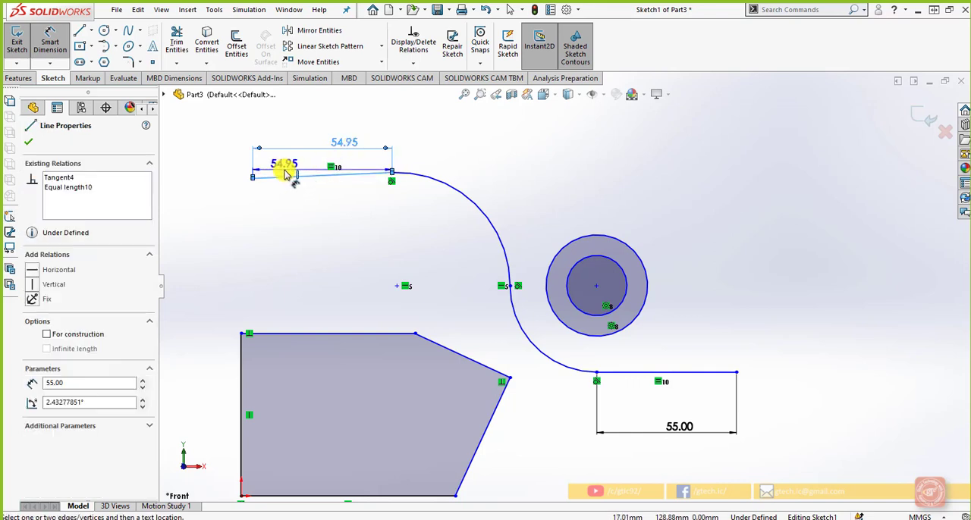
key("Escape")
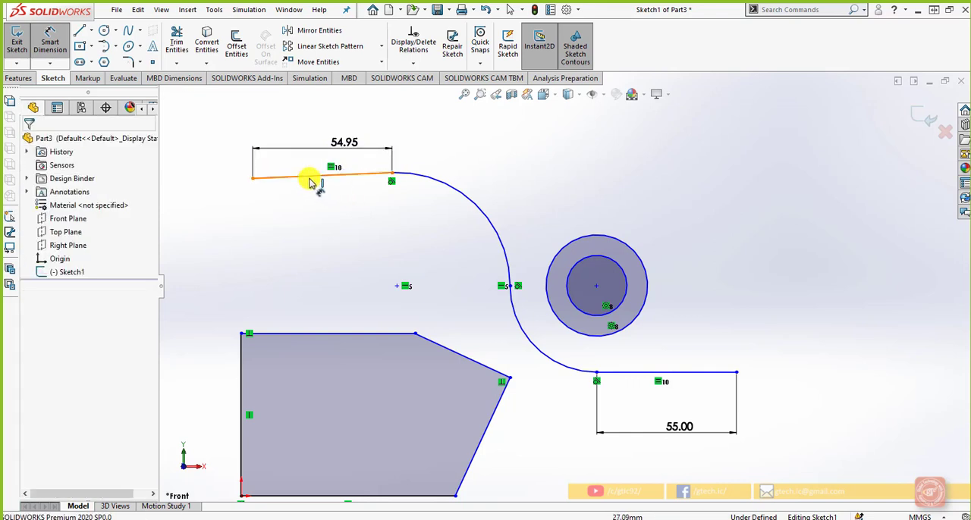
left_click(307, 180)
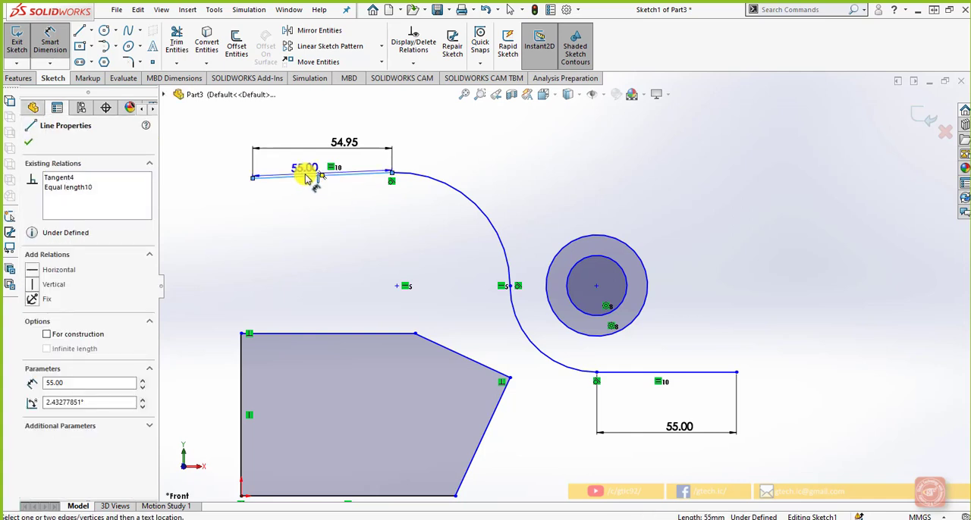
key("Escape")
key("Escape")
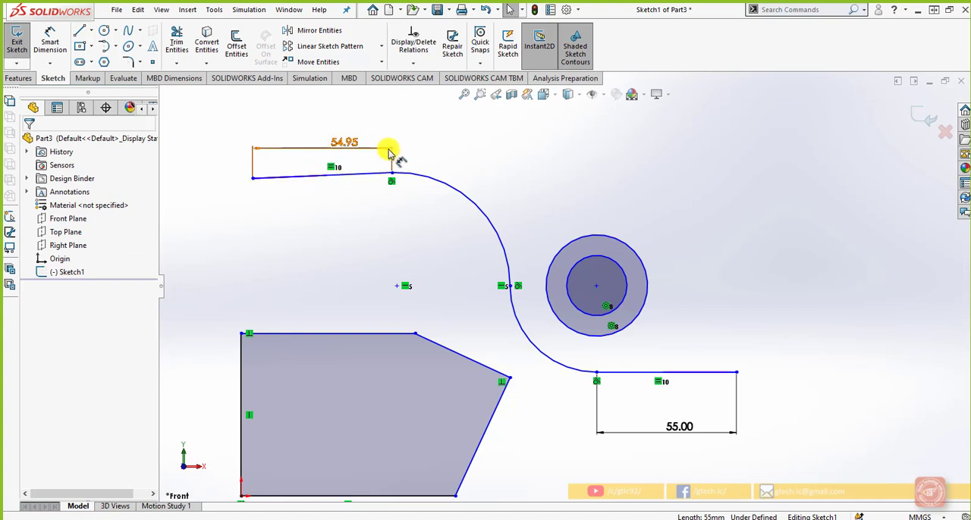
Step: Delete the horizontal-span dimension above the chain's upper line and make that line horizontal
left_click(255, 168)
key("Delete")
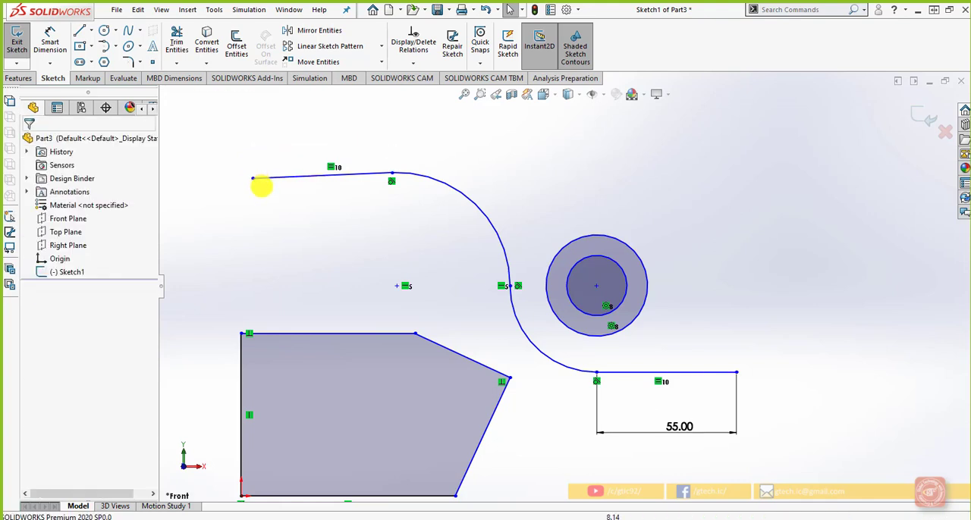
left_click(313, 180)
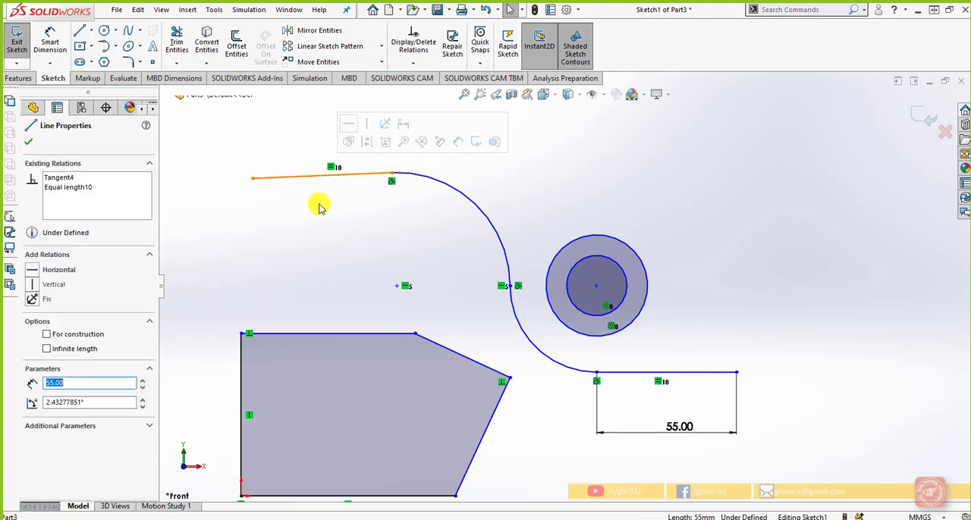
left_click(350, 125)
left_click(337, 225)
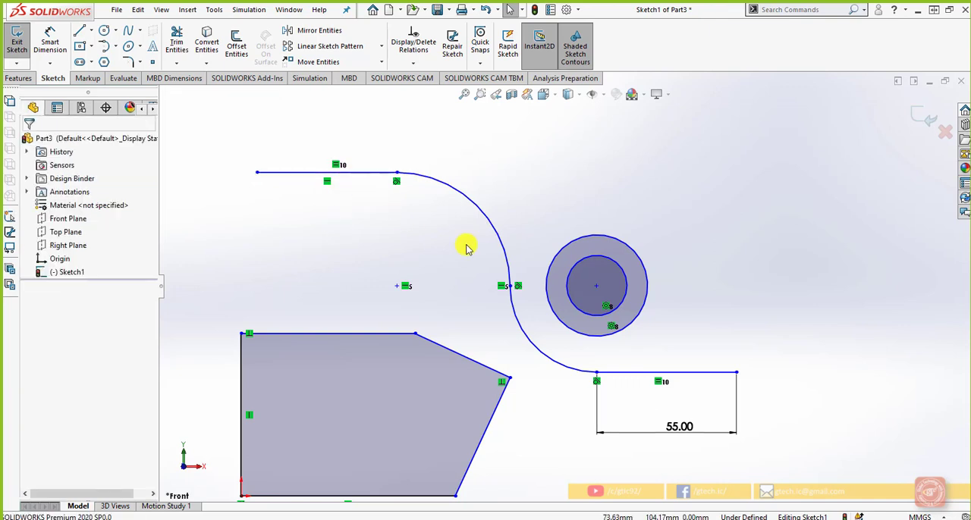
Step: Check the horizontal upper line's length again with Smart Dimension, leaving no dimension on it
left_click(49, 34)
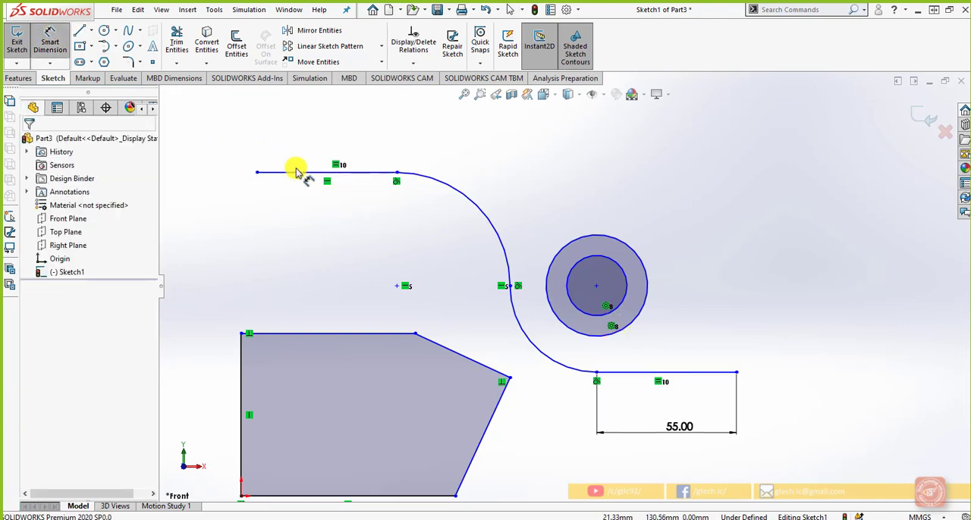
left_click(298, 172)
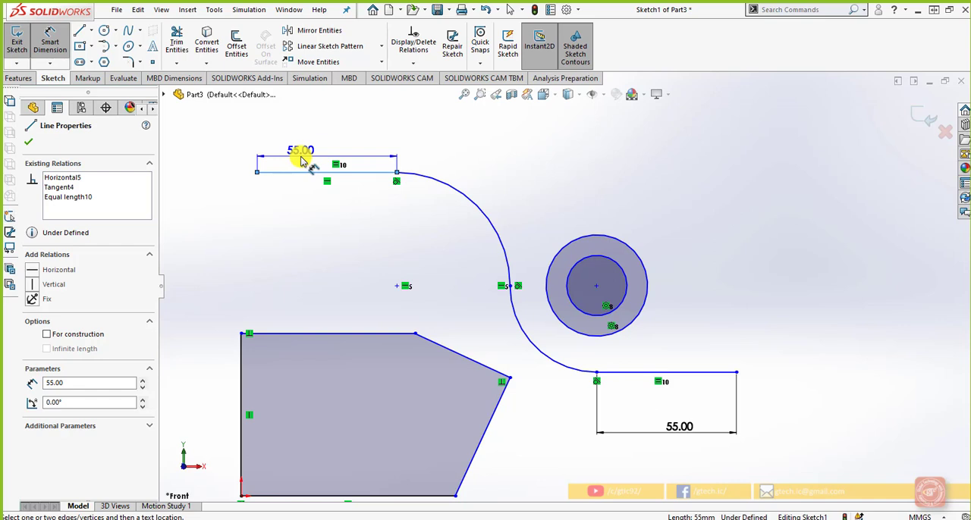
key("Escape")
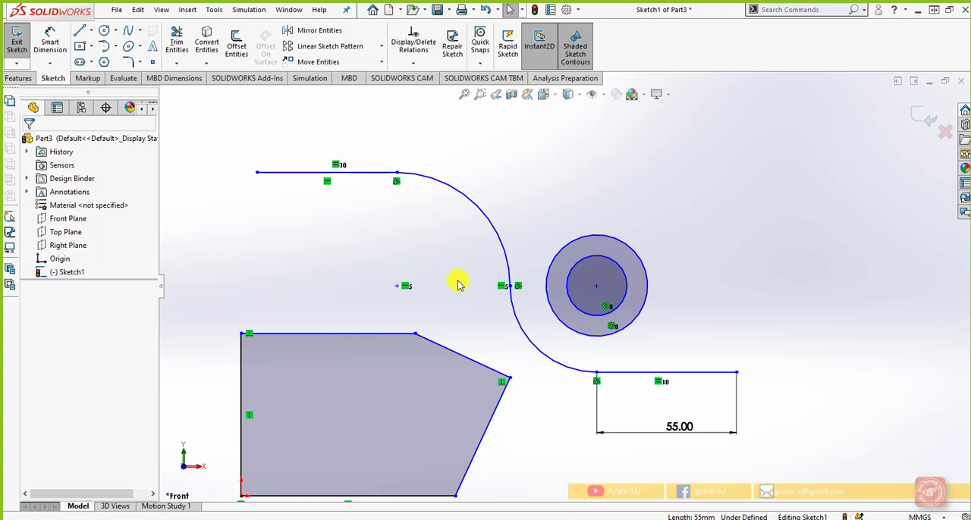
Step: Beside the circles, sketch a short vertical line, an inward arc of about 9 mm radius, a slanted line and a horizontal line about 24.5 mm long
scroll(458, 284, "up", 2)
scroll(713, 275, "down", 1)
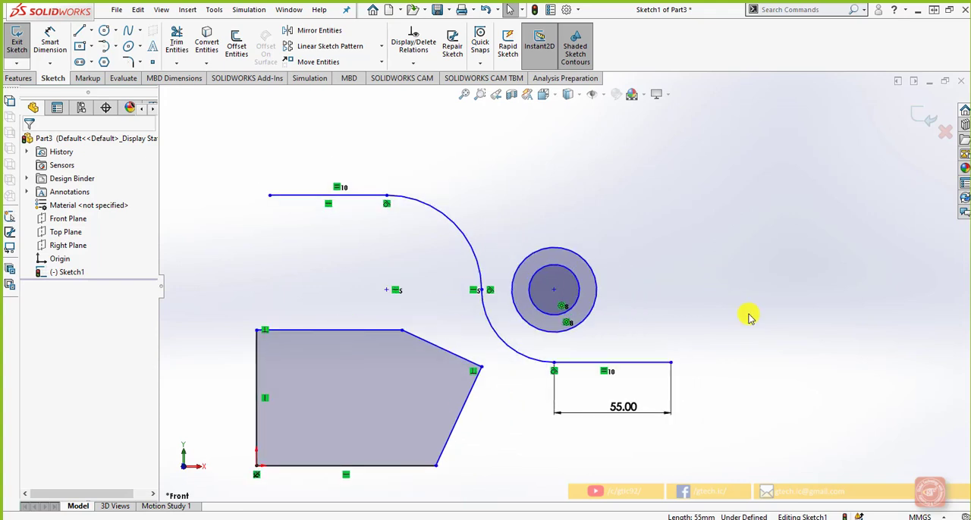
scroll(748, 317, "down", 1)
left_click(78, 30)
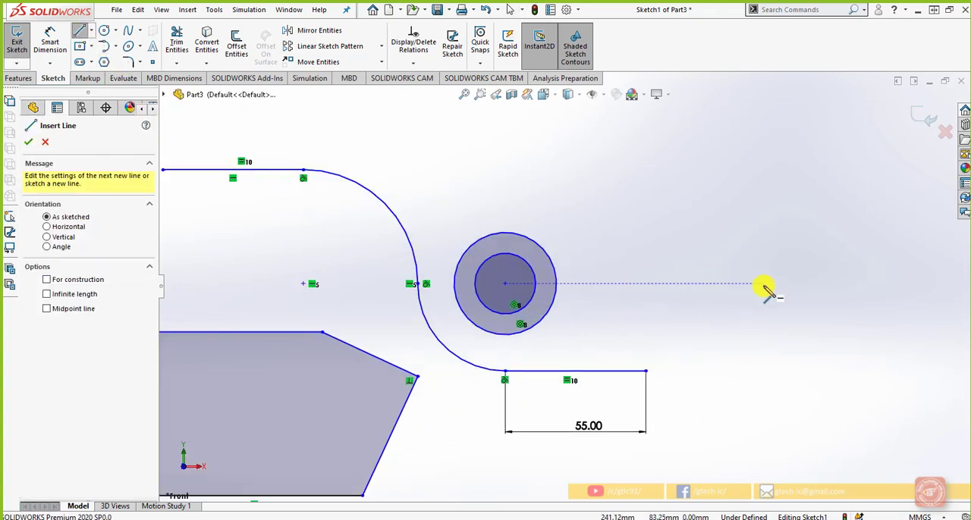
left_click(702, 284)
left_click(703, 251)
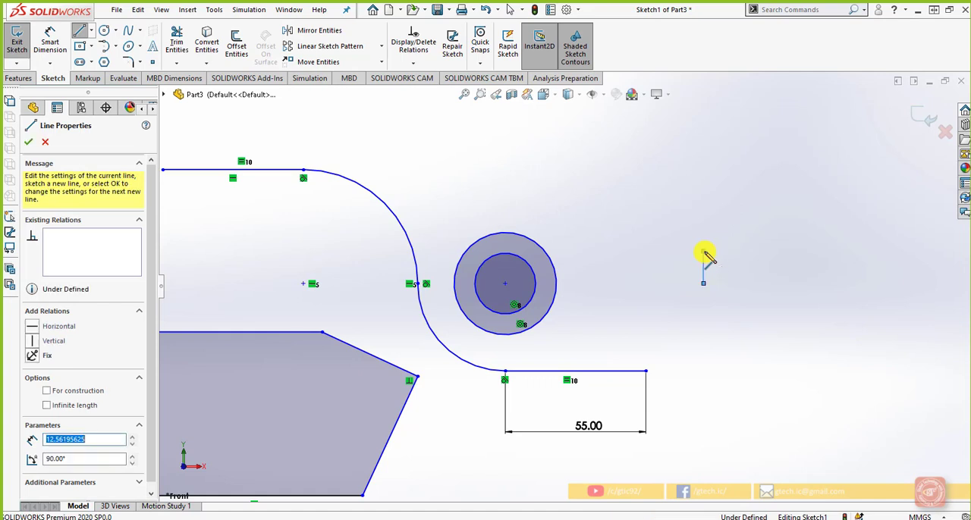
left_click(703, 206)
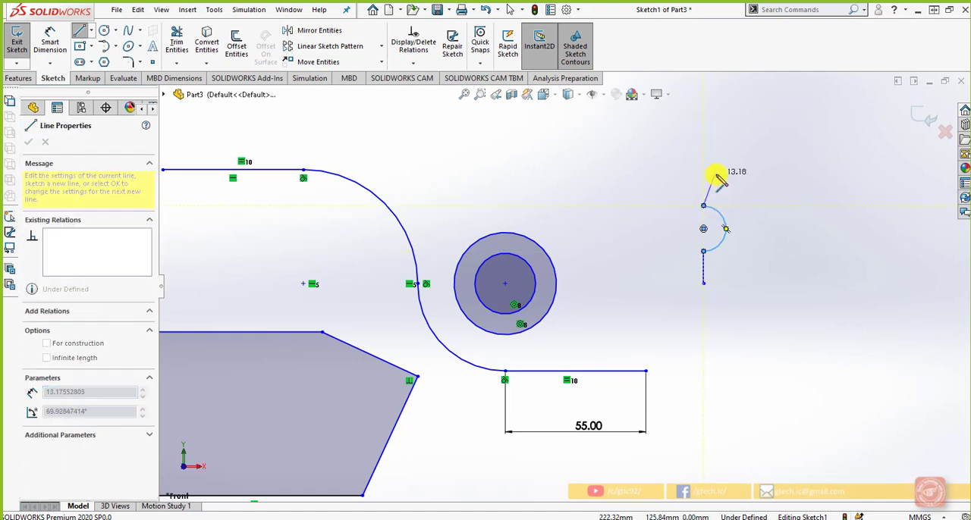
left_click(715, 169)
left_click(777, 169)
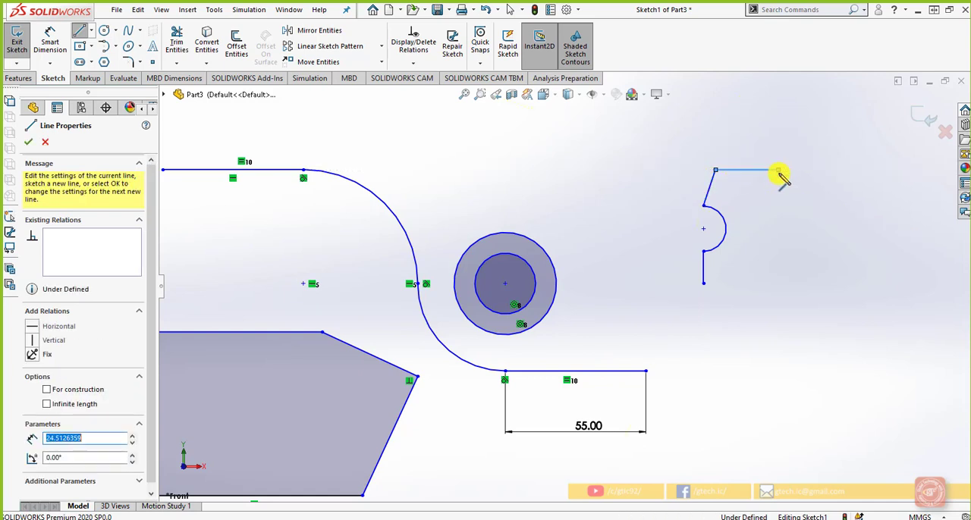
Step: Close the profile with a vertical line, a smaller inward arc, another vertical line and a slightly slanted bottom line about 24.6 mm long
left_click(777, 225)
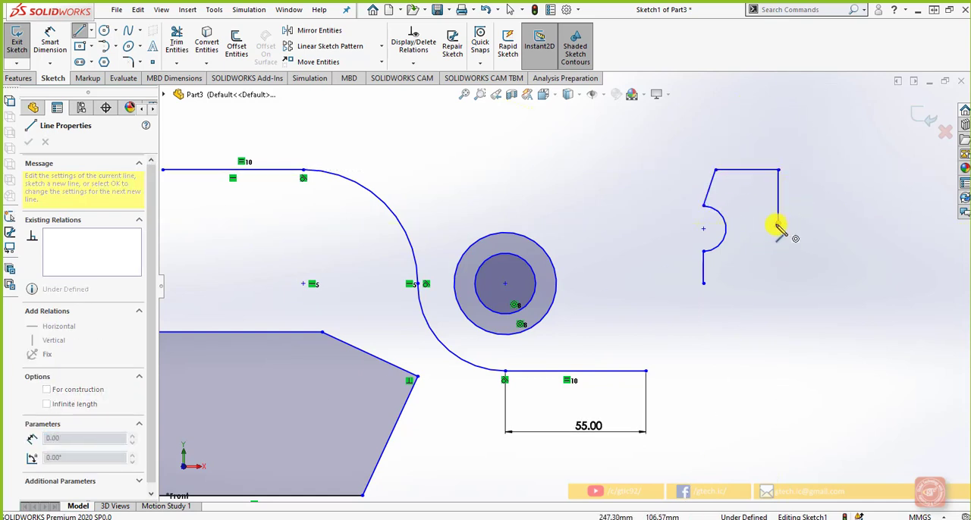
left_click(764, 251)
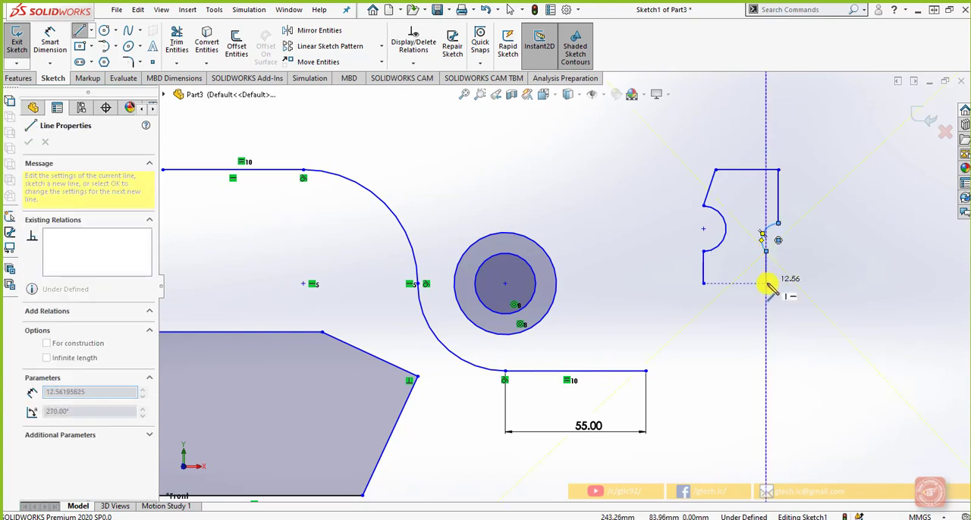
left_click(765, 288)
left_click(705, 285)
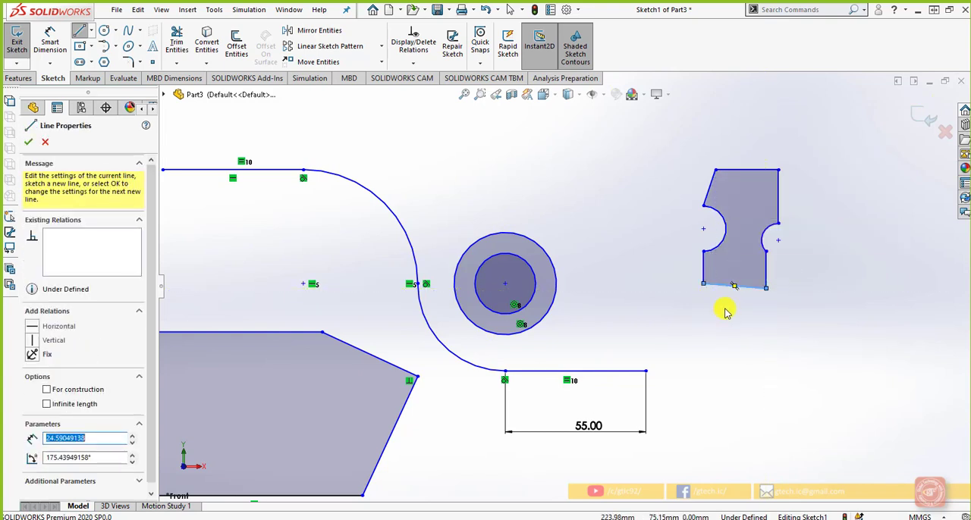
key("Escape")
Step: Add a Horizontal relation between the centre points of the new profile's two arcs
scroll(789, 347, "up", 1)
scroll(802, 293, "down", 1)
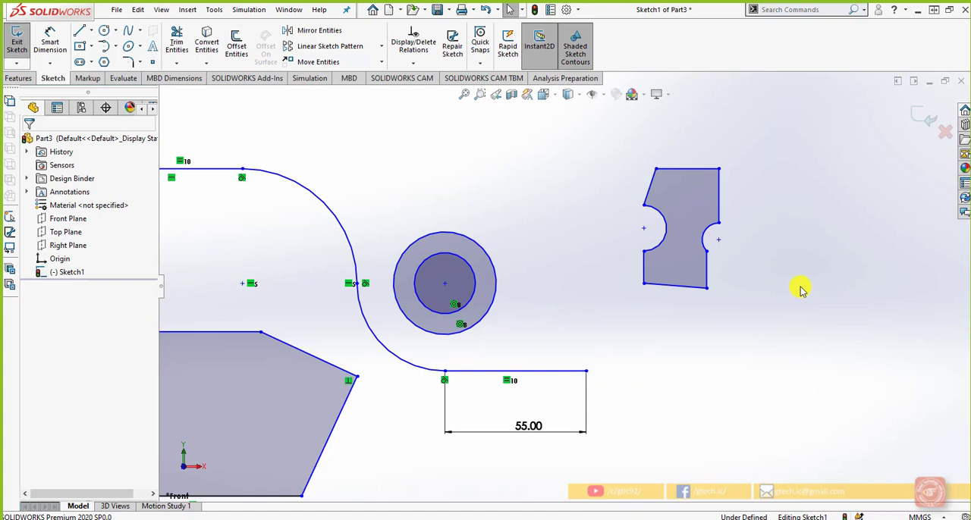
left_click(718, 240)
left_click(643, 228, "ctrl")
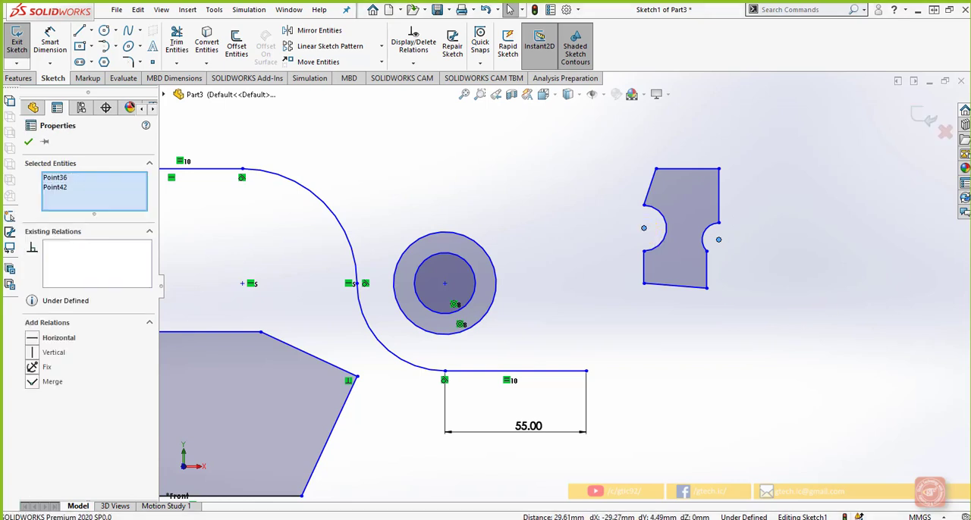
left_click(33, 337)
left_click(869, 266)
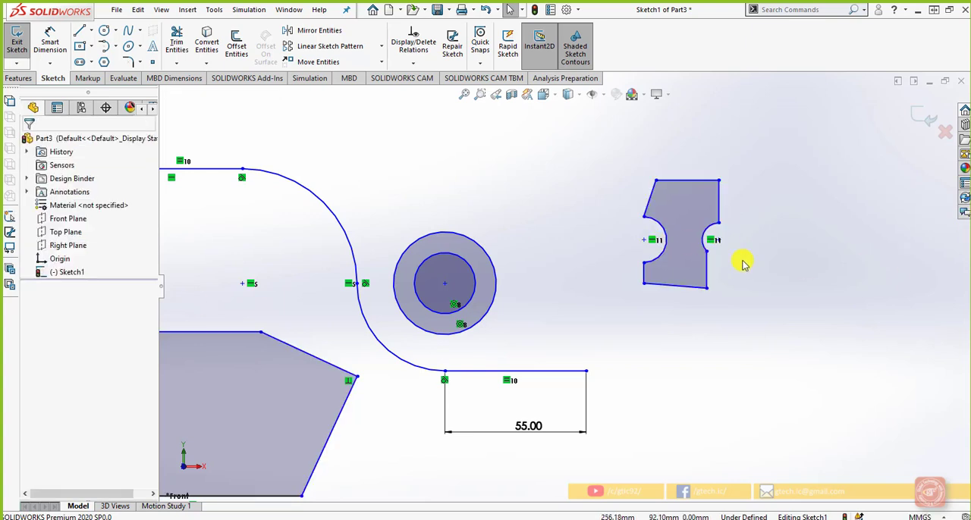
Step: Add a Vertical relation between the two endpoints of the profile's smaller arc
scroll(745, 236, "down", 2)
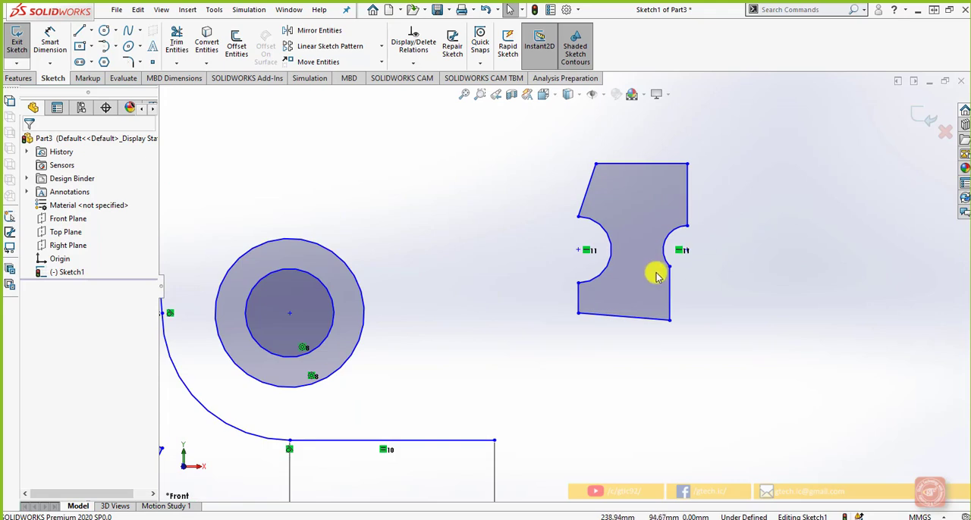
left_click(707, 251)
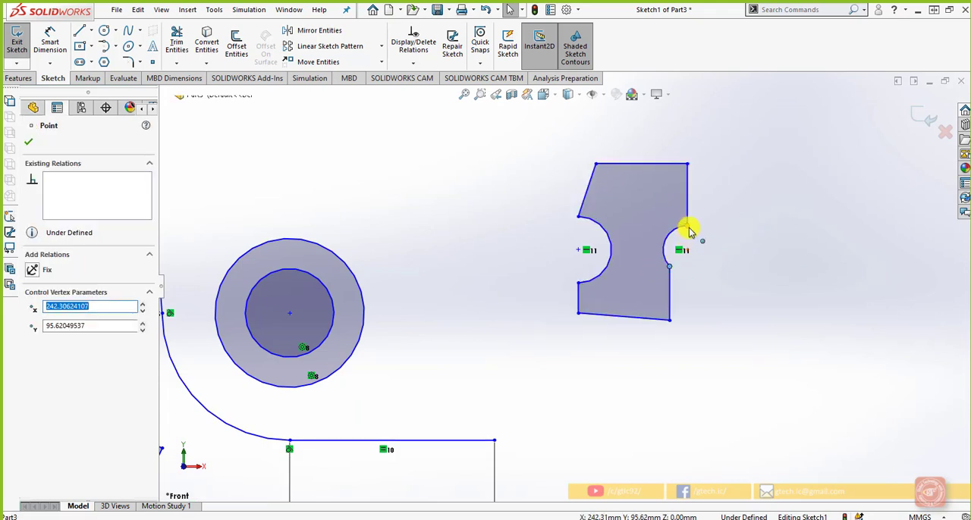
left_click(687, 226, "ctrl")
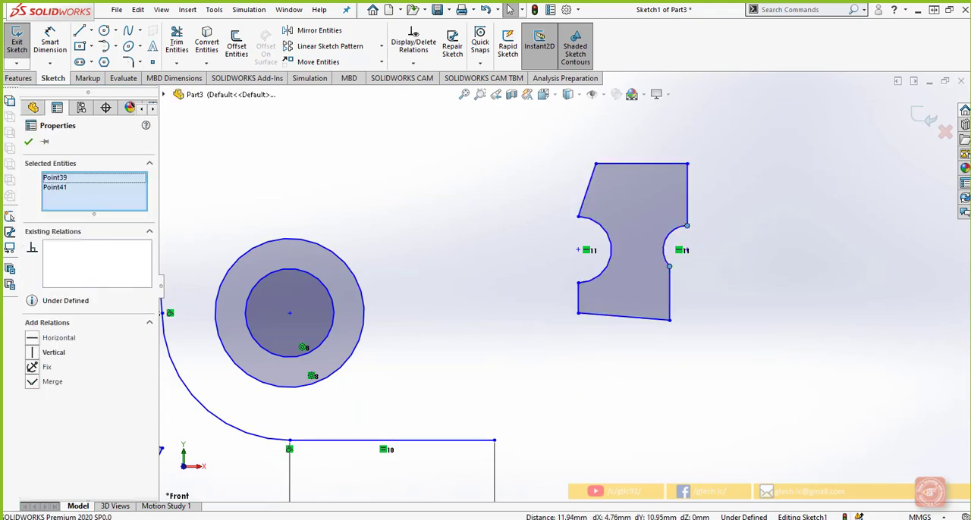
left_click(39, 353)
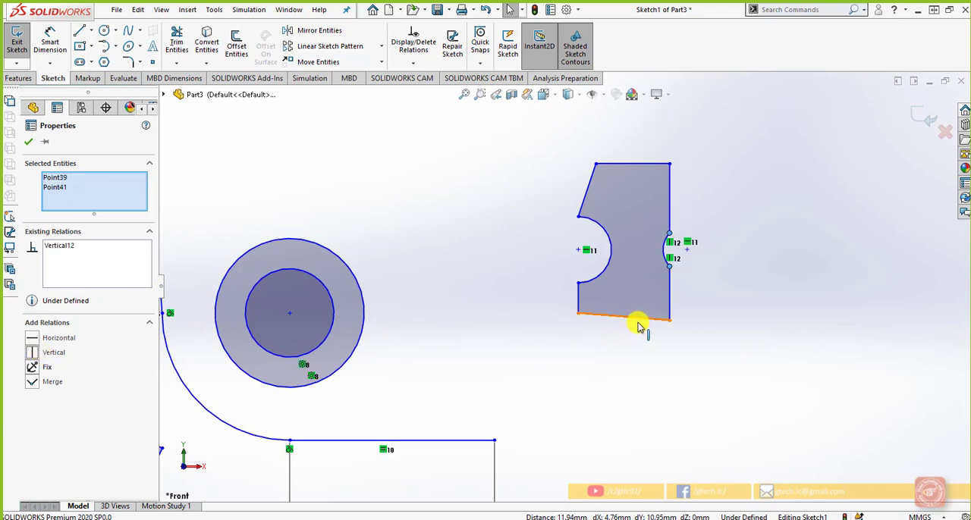
left_click(642, 319)
left_click(629, 353)
Step: Make the profile's slanted bottom line horizontal
scroll(686, 292, "down", 3)
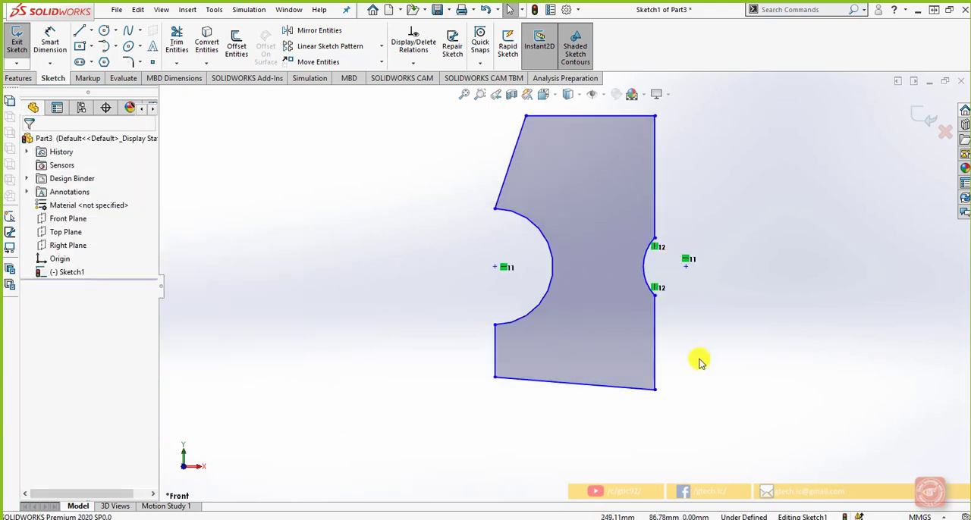
scroll(694, 362, "up", 2)
left_click(601, 375)
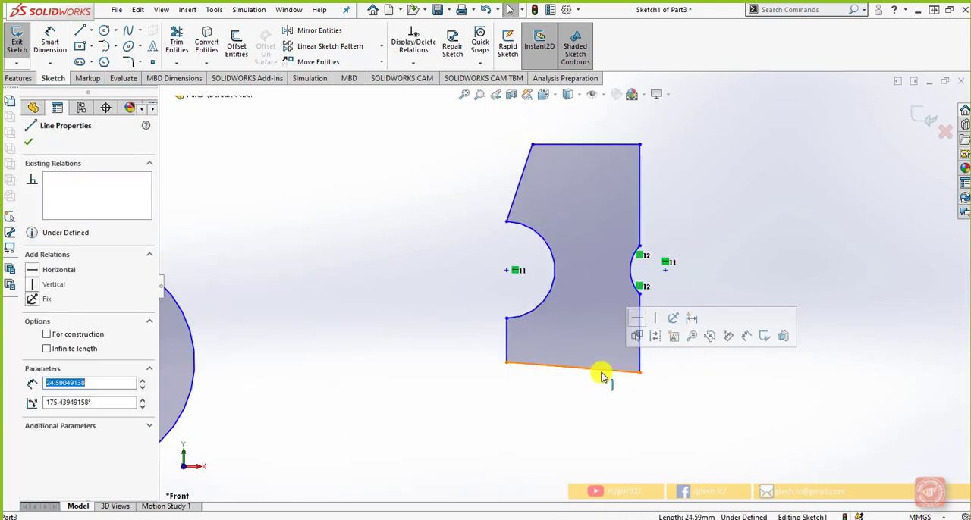
left_click(637, 334)
left_click(683, 390)
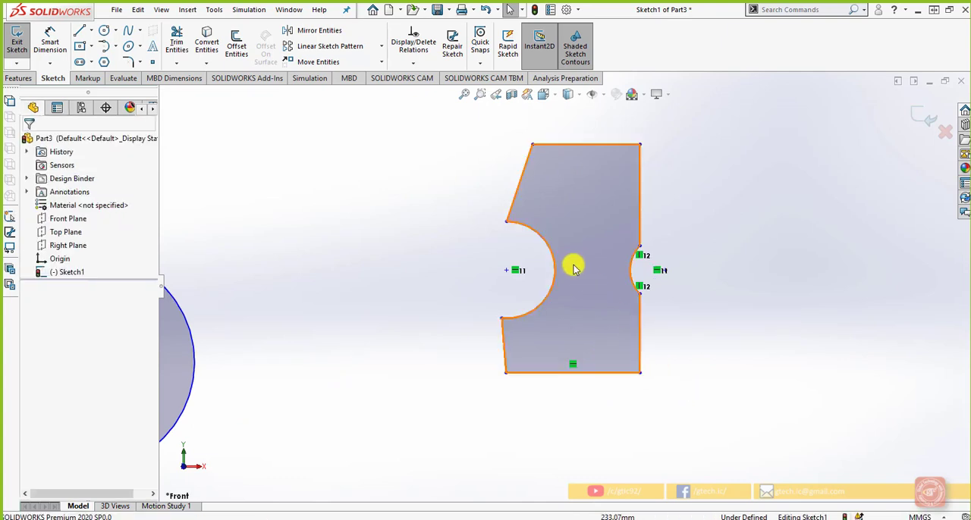
Step: Add a Tangent relation between the profile's upper slanted line and its larger arc
left_click(514, 200)
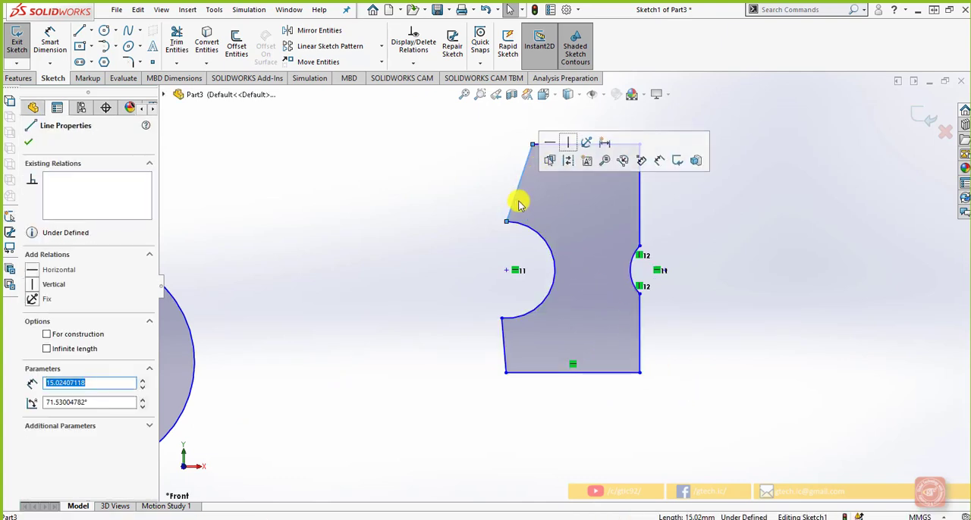
left_click(513, 226, "ctrl")
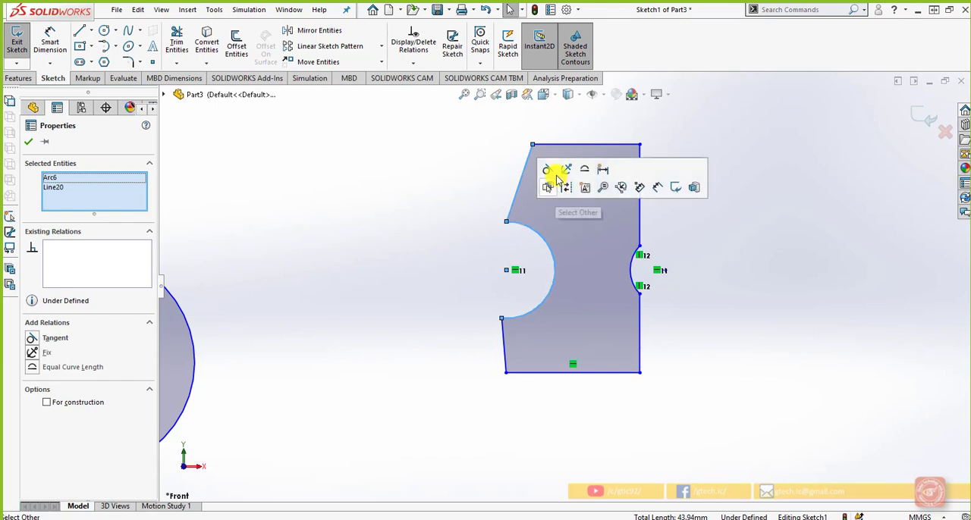
left_click(551, 172)
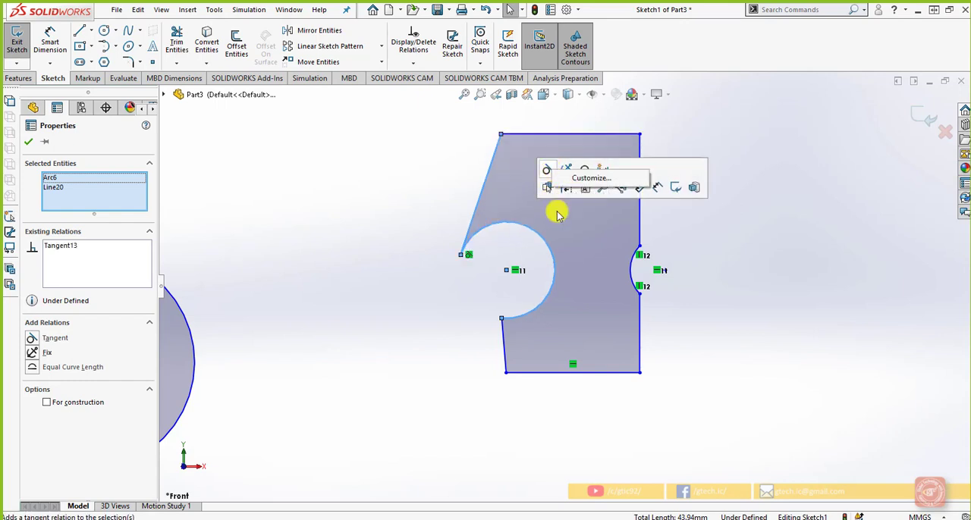
left_click(762, 268)
Step: Add a Vertical relation between the two endpoints of the profile's larger arc
left_click(500, 319)
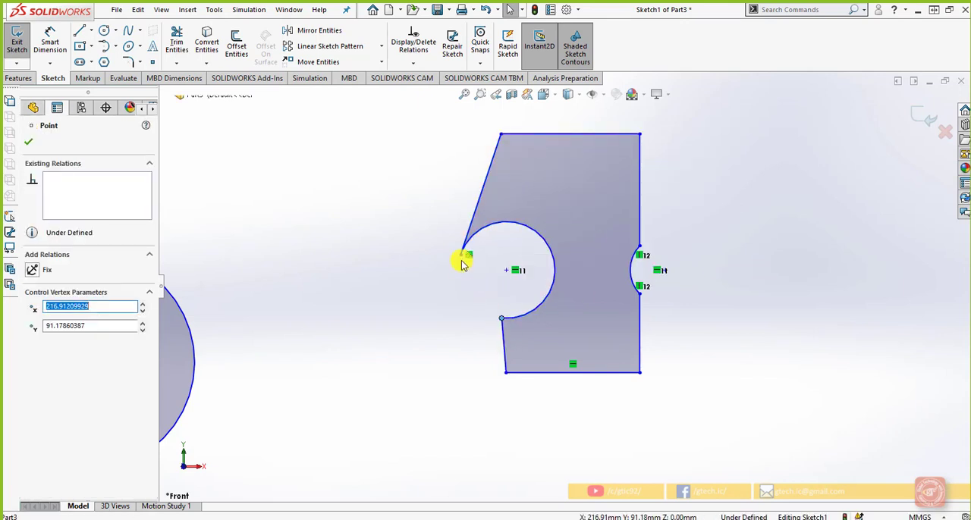
left_click(462, 256, "ctrl")
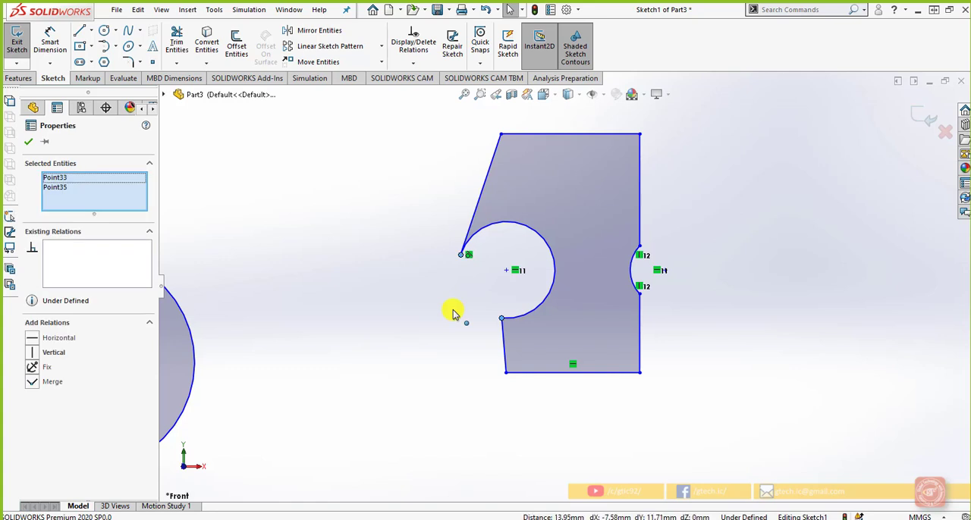
left_click(35, 353)
left_click(415, 332)
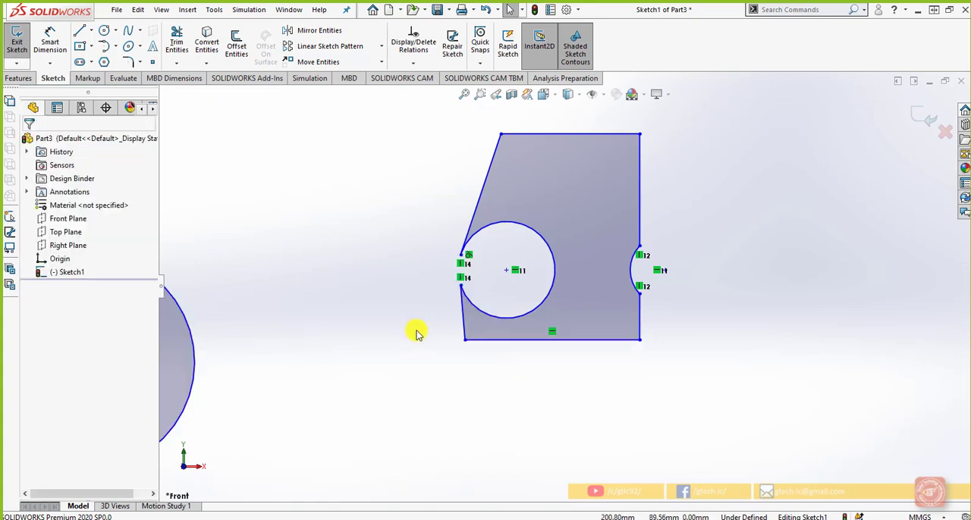
Step: Try to make the profile's upper slanted line vertical
left_click(501, 135)
left_click(497, 147)
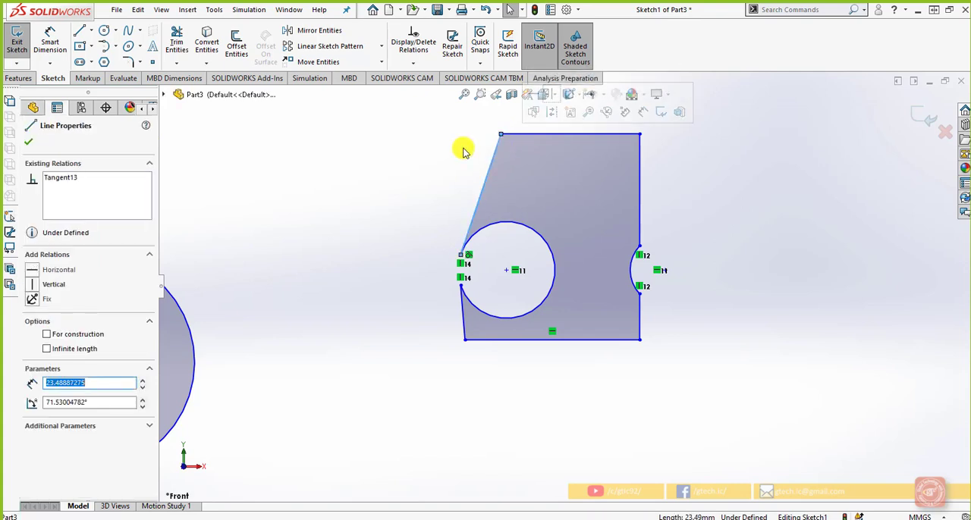
left_click(449, 166)
left_click(490, 174)
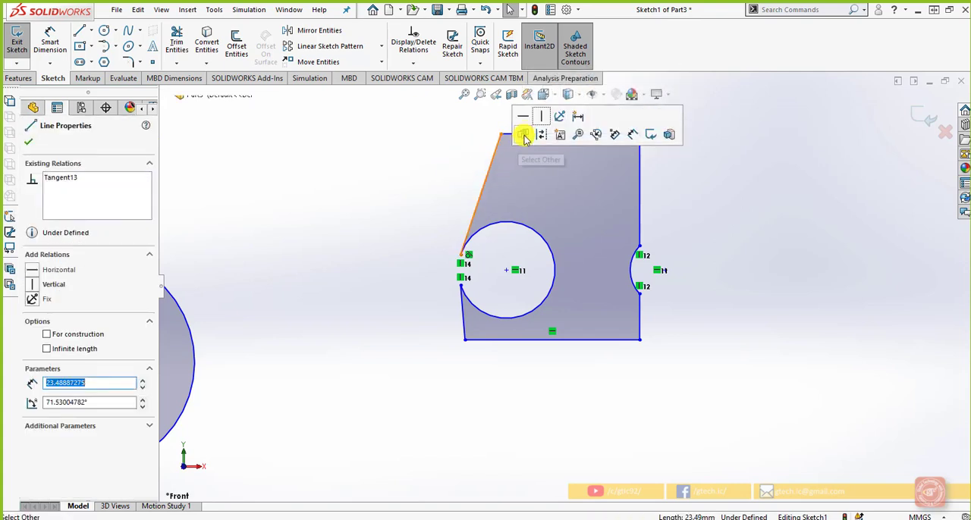
left_click(541, 117)
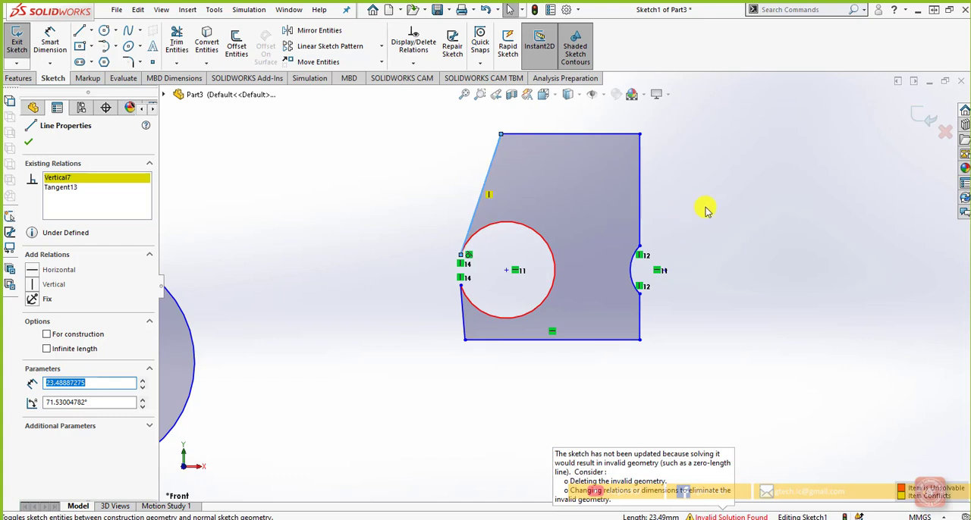
left_click(764, 216)
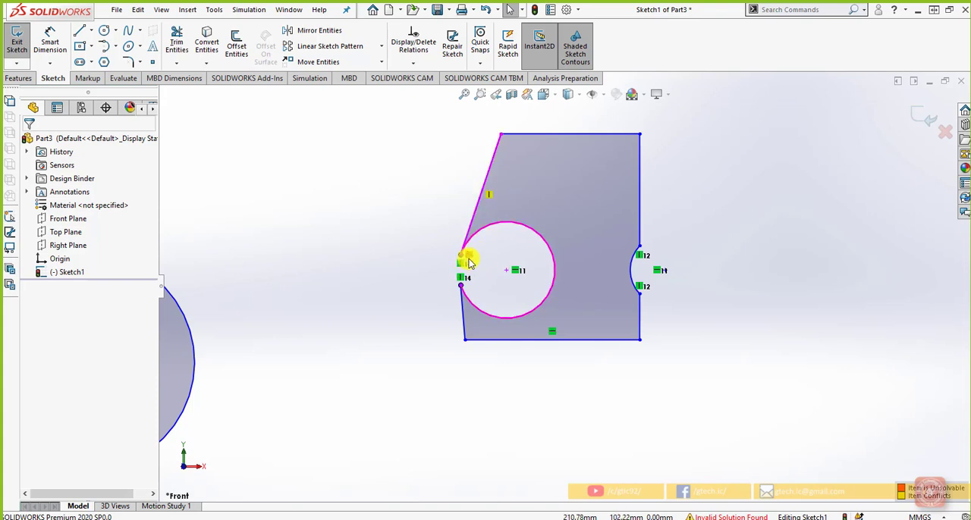
Step: Check the relations around the larger arc's endpoints, then undo the Vertical relation on the upper slanted line
left_click(495, 291)
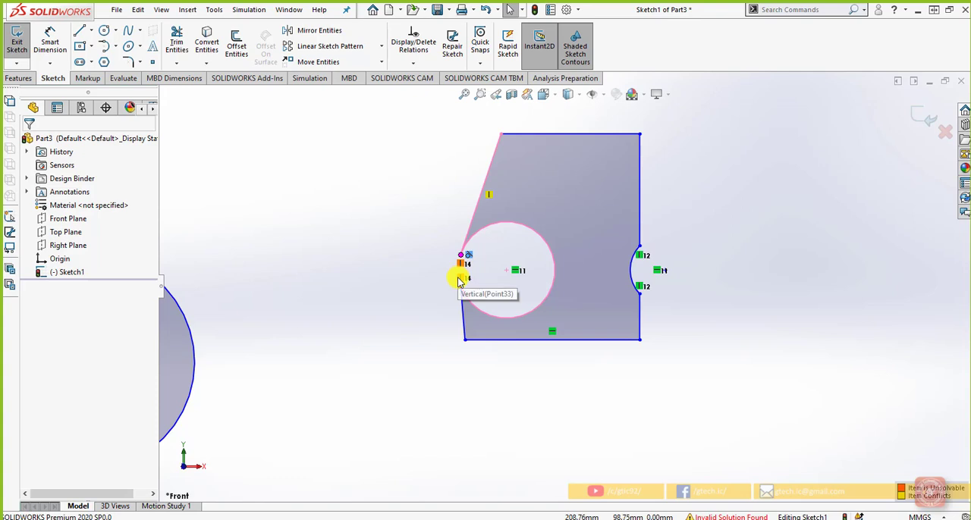
left_click(461, 278)
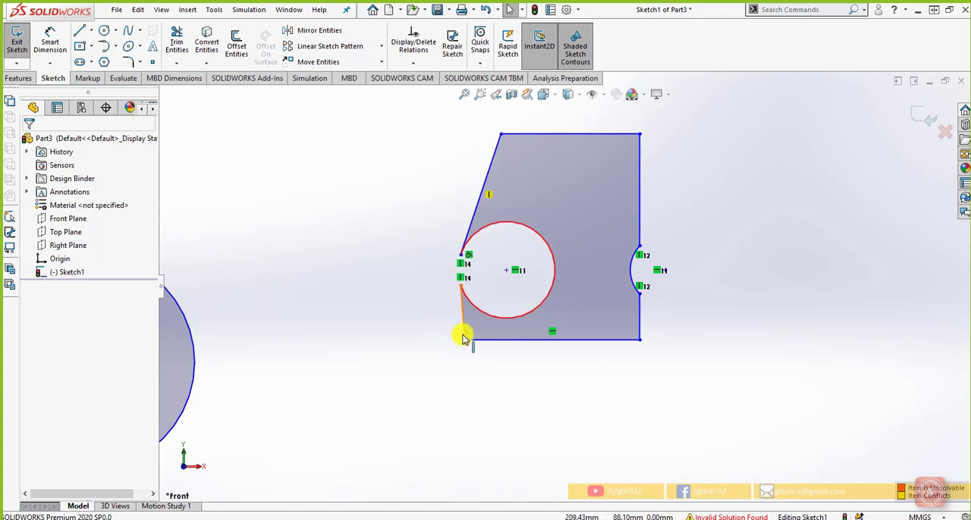
left_click(465, 332)
left_click(408, 302)
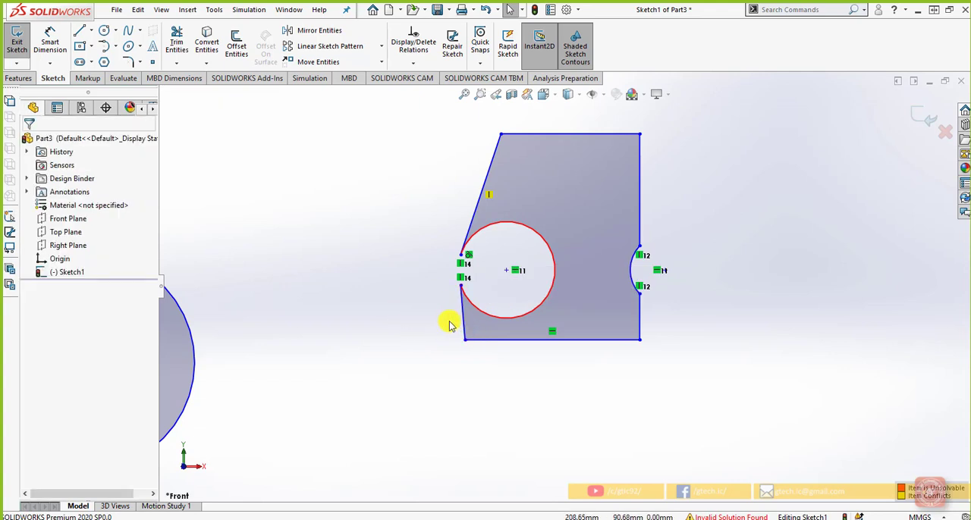
right_click(491, 9)
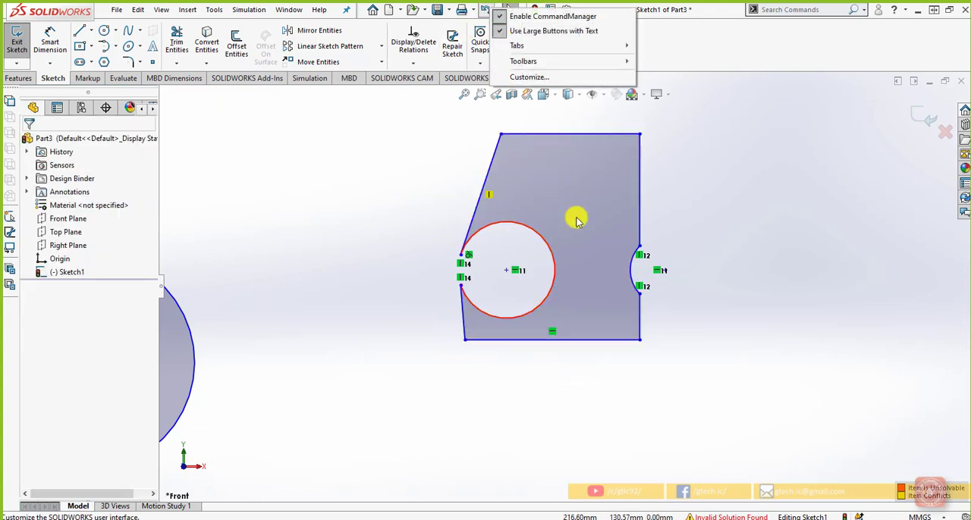
left_click(487, 9)
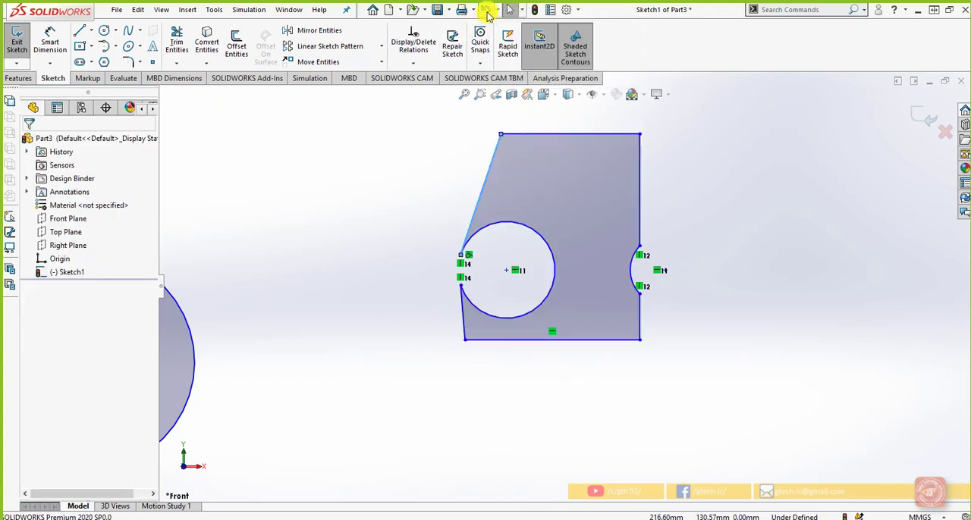
left_click(713, 255)
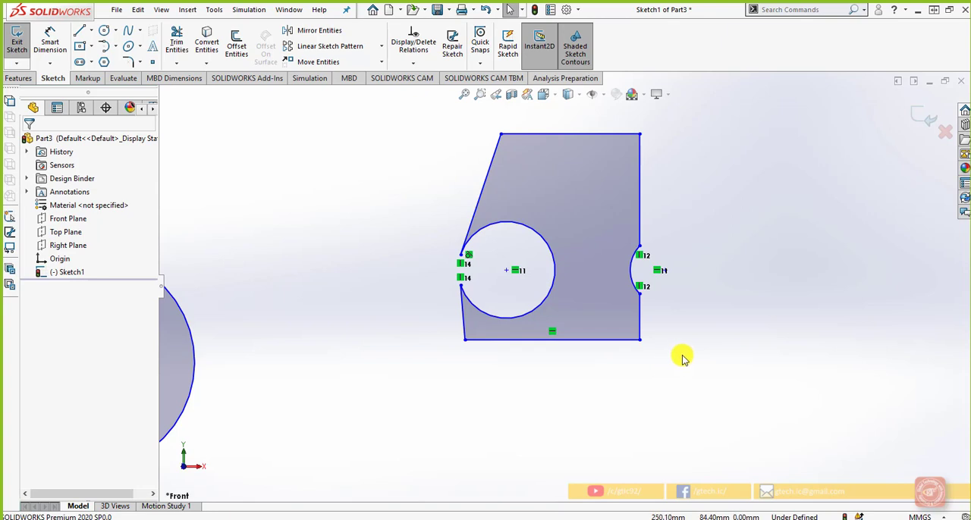
Step: Check the existing relations of the profile's larger arc and its upper slanted line
left_click(485, 229)
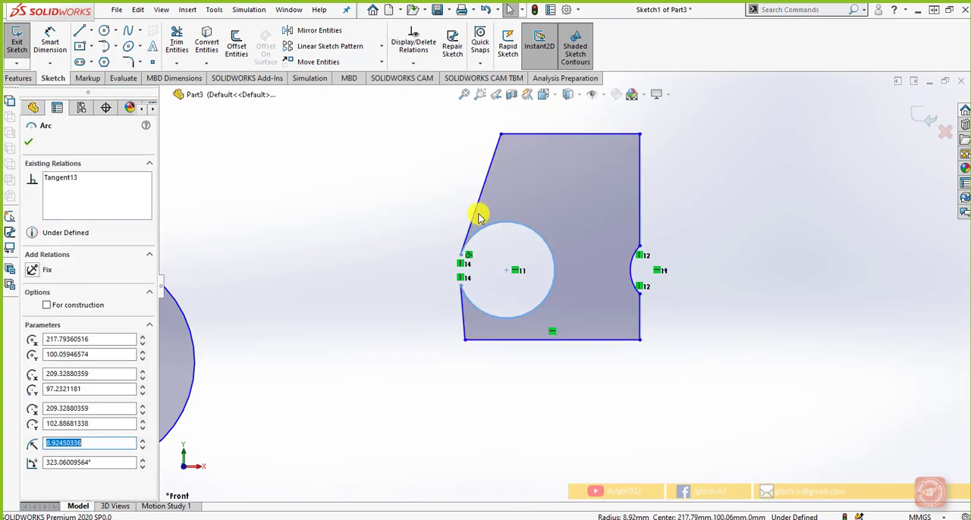
left_click(478, 217, "ctrl")
right_click(507, 158)
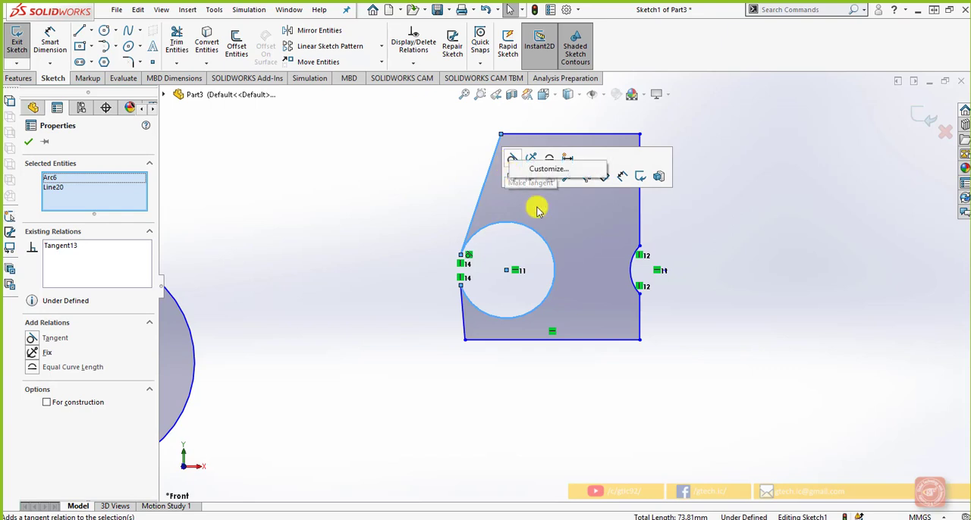
left_click(508, 163)
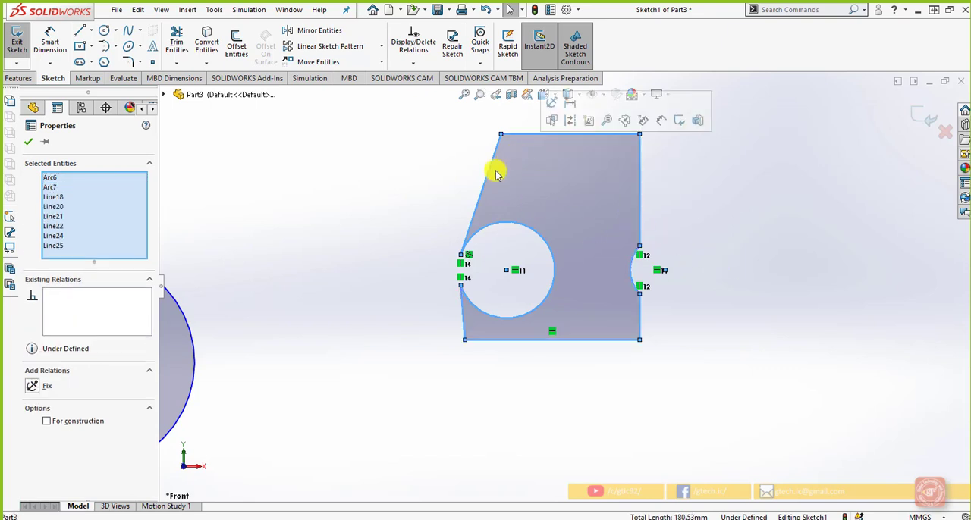
left_click(28, 142)
left_click(472, 229)
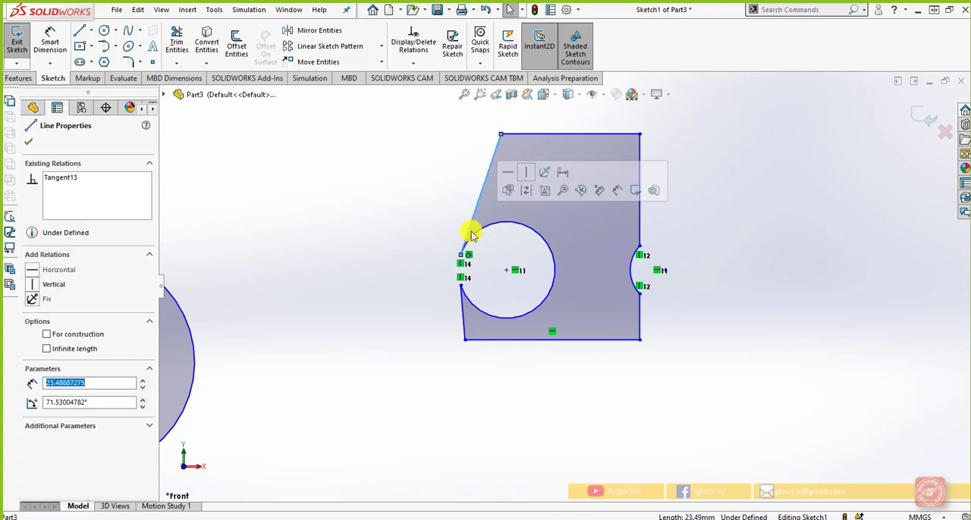
left_click(348, 240)
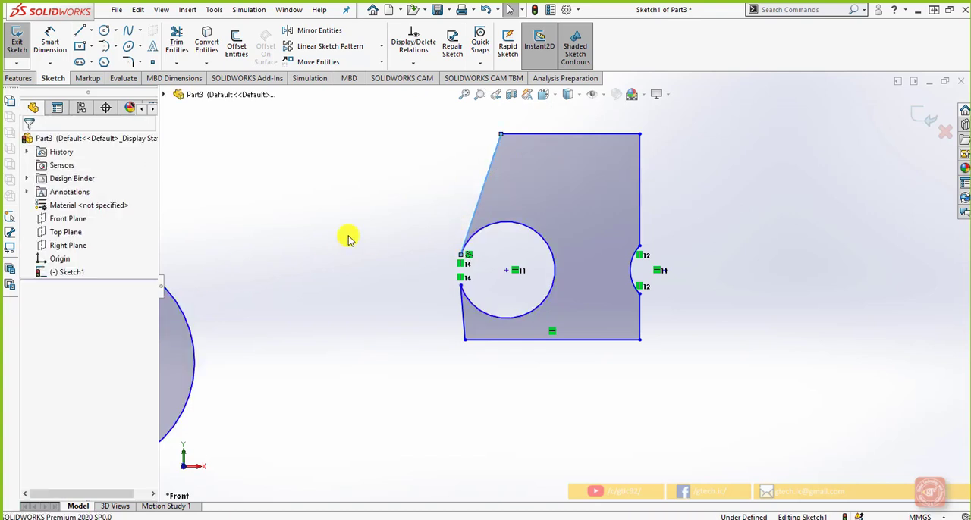
Step: Add the conflicting Vertical relation to the profile's upper slanted line again
left_click(481, 190)
left_click(537, 140)
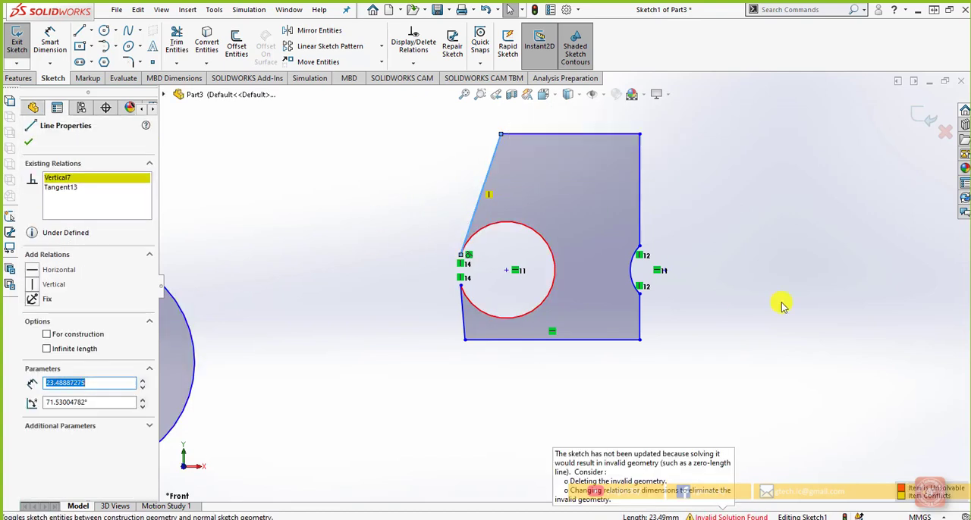
left_click(762, 310)
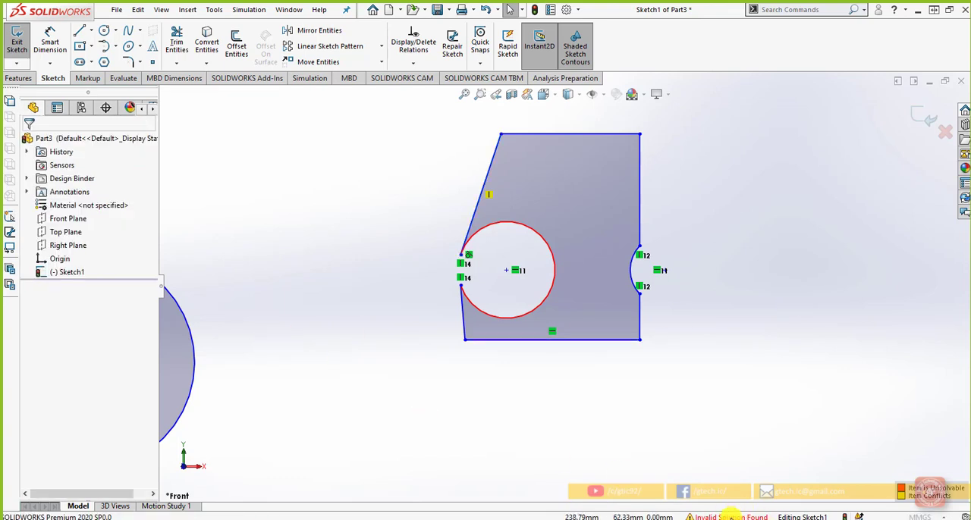
Step: Diagnose the sketch error with SketchXpert and preview the proposed solution
left_click(731, 515)
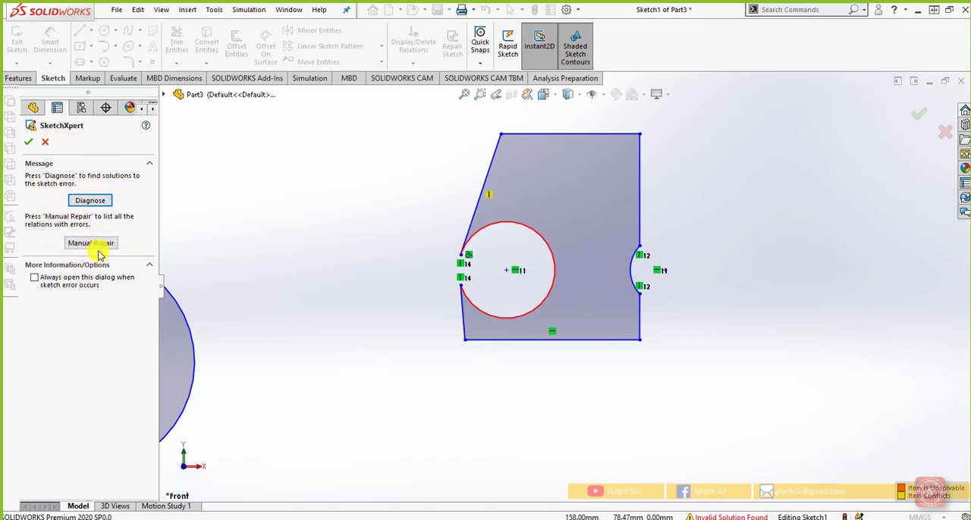
left_click(90, 200)
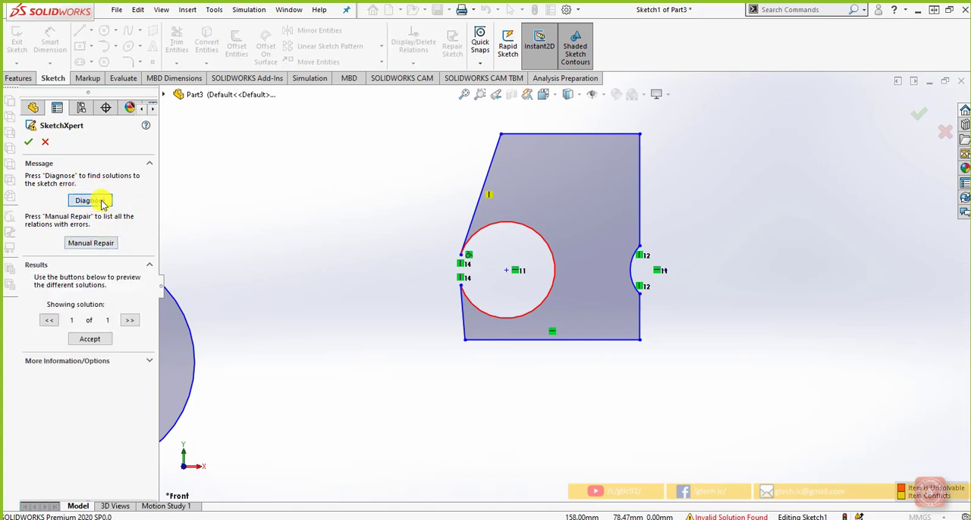
left_click_drag(154, 319, 152, 382)
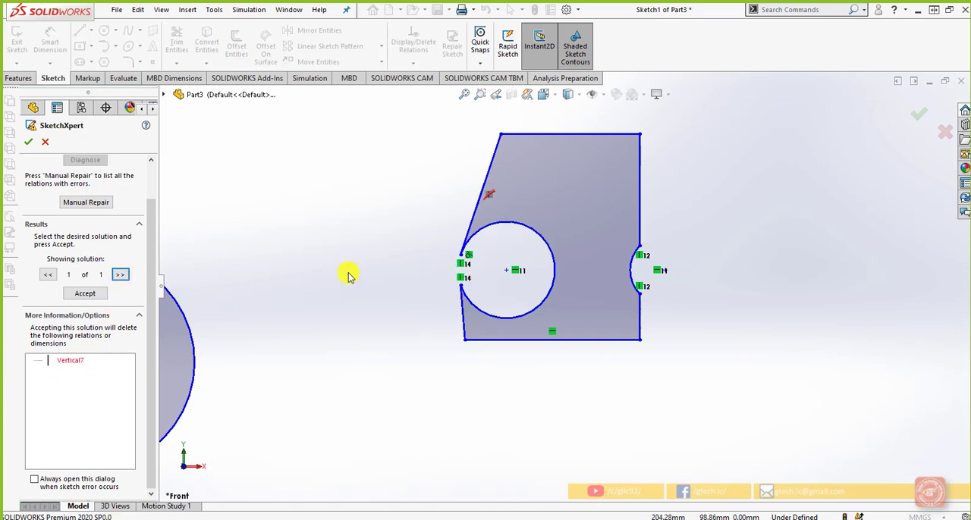
left_click(47, 274)
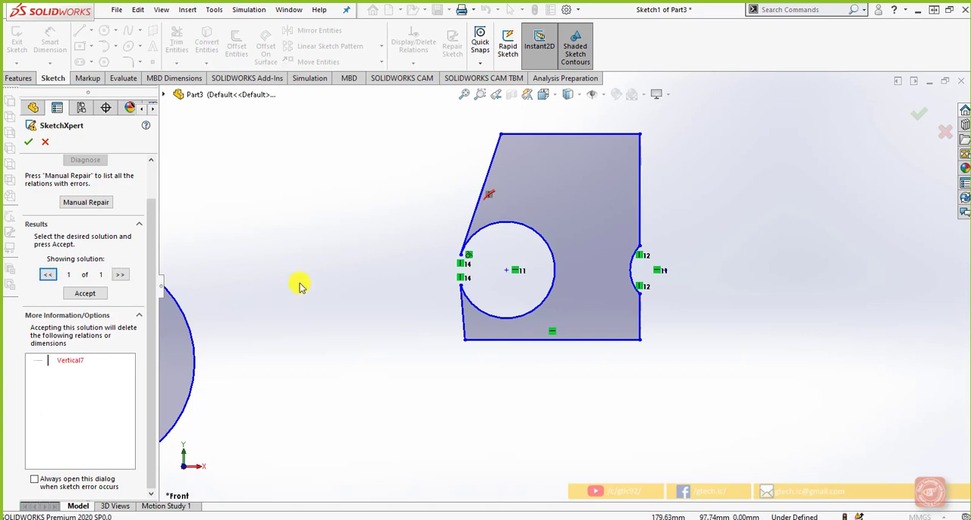
Step: Use SketchXpert's Manual Repair to delete the conflicting Vertical relation on the upper slanted line, and accept the repair
left_click(100, 205)
left_click(64, 281)
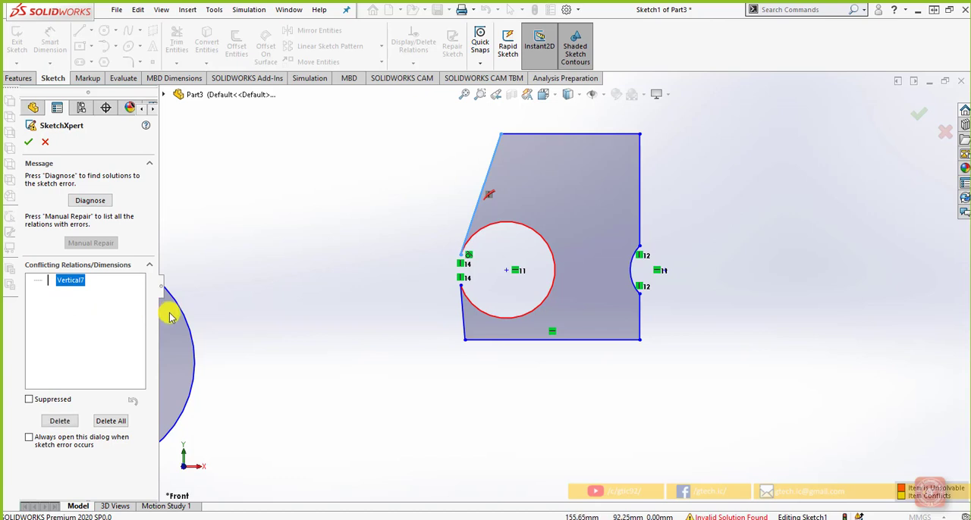
left_click(356, 275)
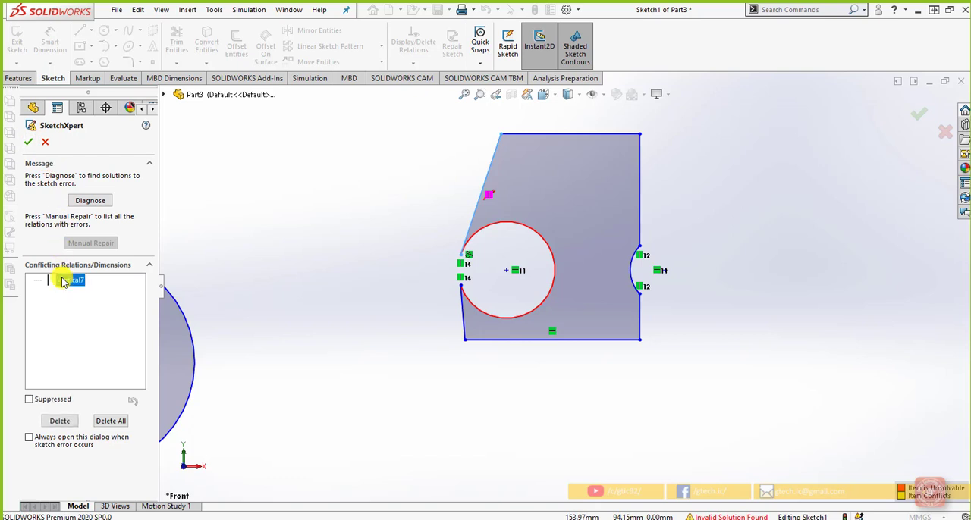
left_click(59, 420)
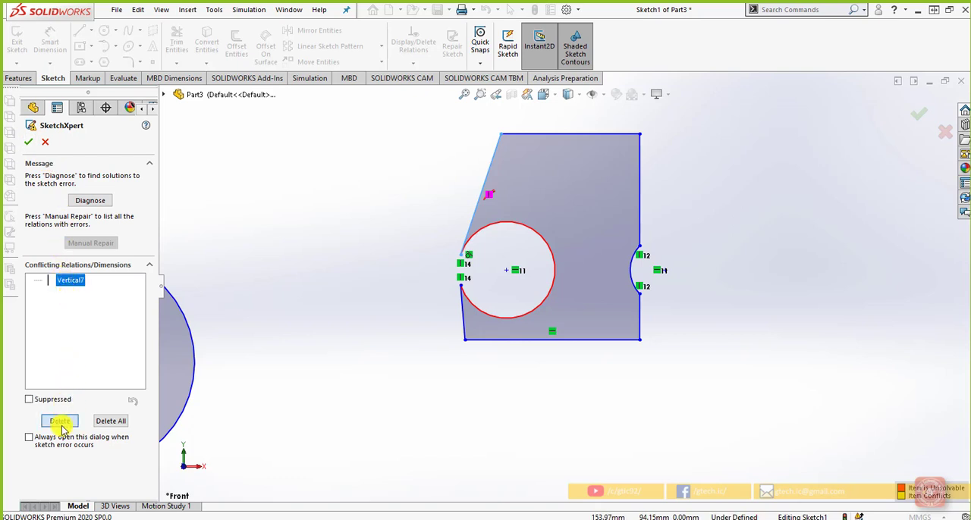
left_click(32, 143)
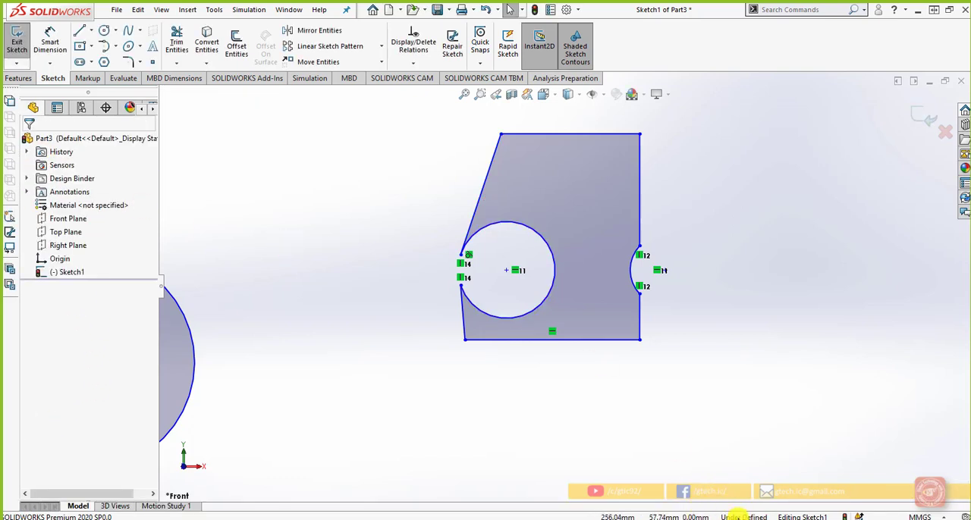
Step: Delete the Tangent relation between the profile's upper slanted line and its larger arc
left_click(469, 257)
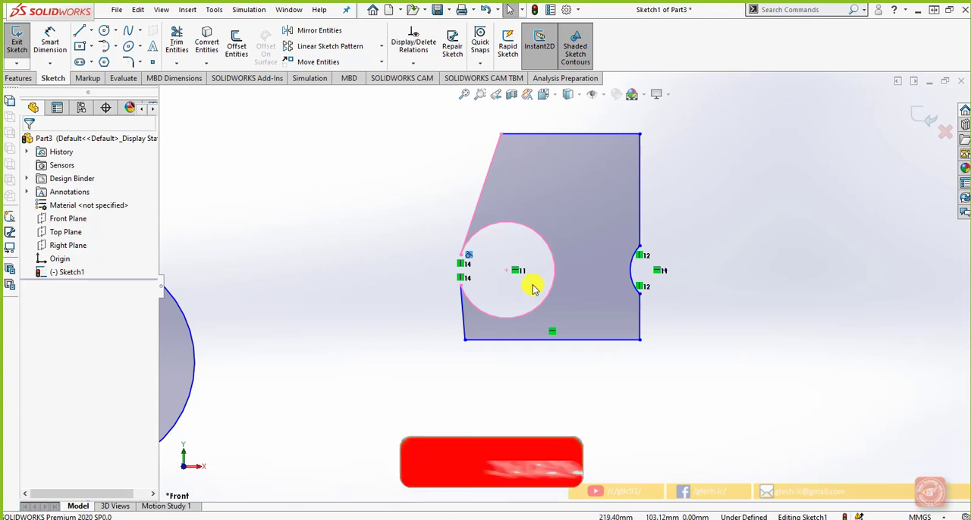
scroll(438, 249, "down", 2)
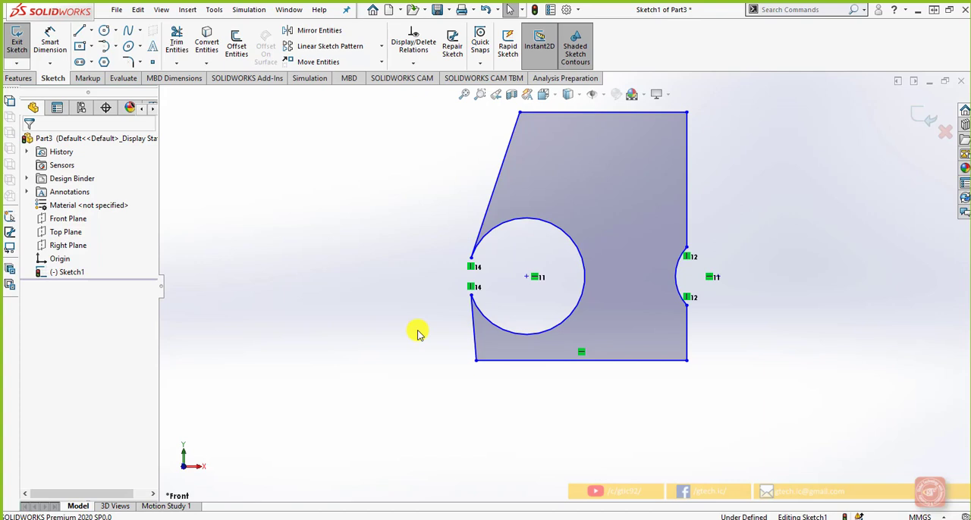
Step: Open Display/Delete Relations and review the relations listed for the whole sketch
left_click(413, 63)
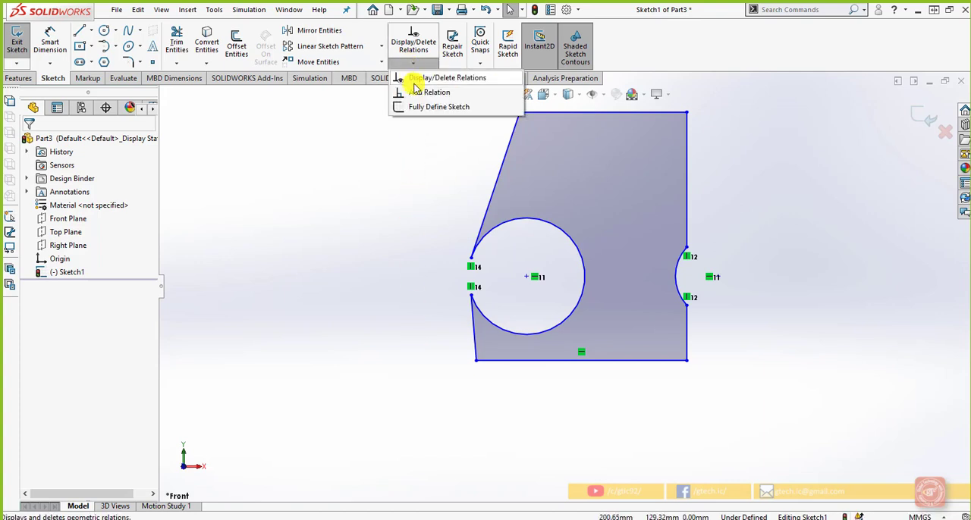
left_click(414, 82)
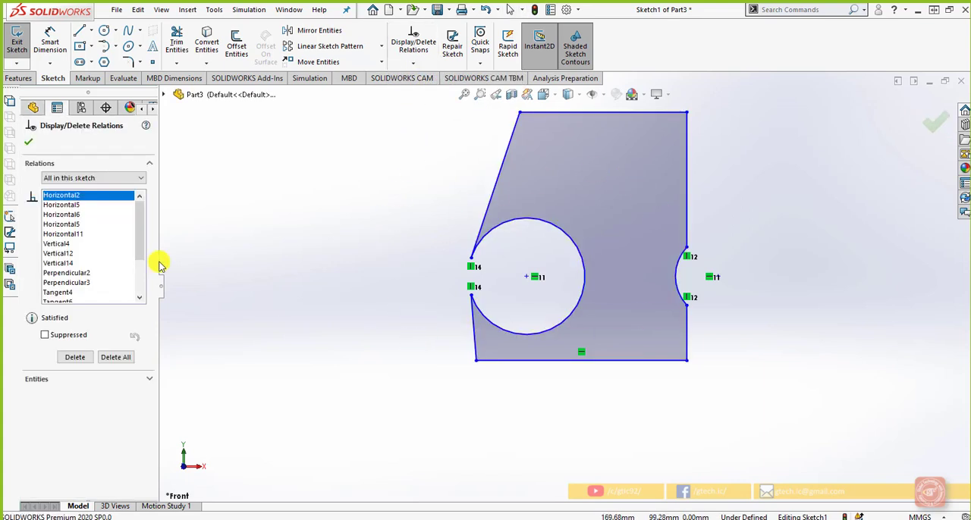
mouse_move(136, 216)
left_mouse_down()
mouse_move(140, 272)
mouse_move(154, 202)
left_mouse_up()
scroll(349, 287, "up", 6)
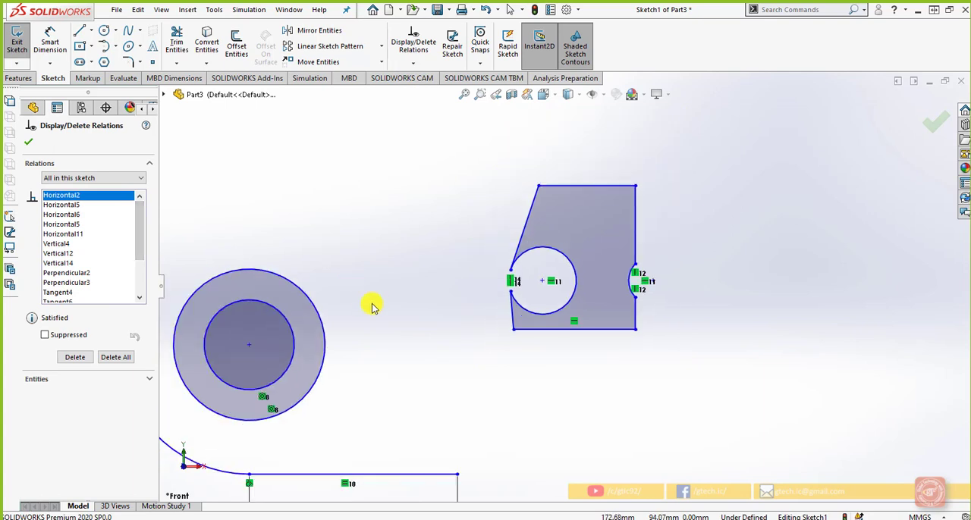
scroll(535, 288, "up", 2)
scroll(549, 296, "down", 3)
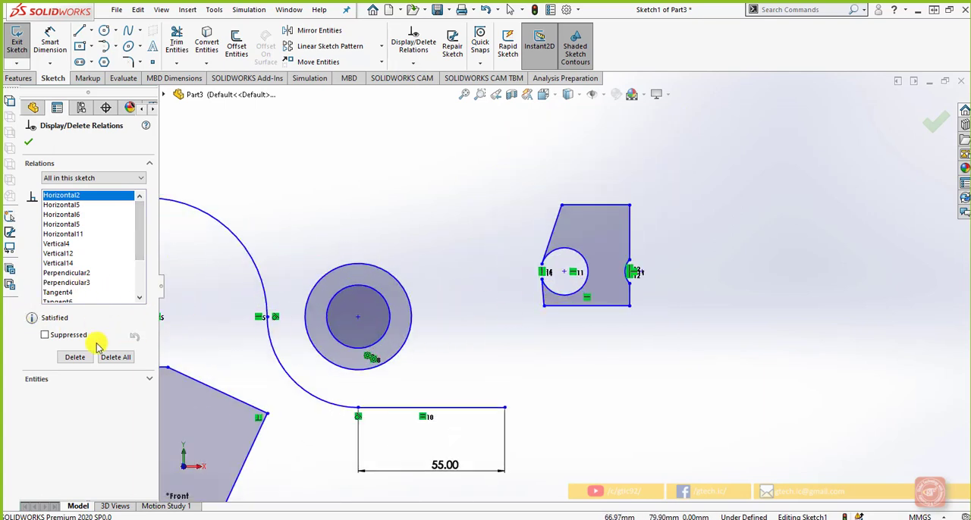
scroll(587, 304, "down", 3)
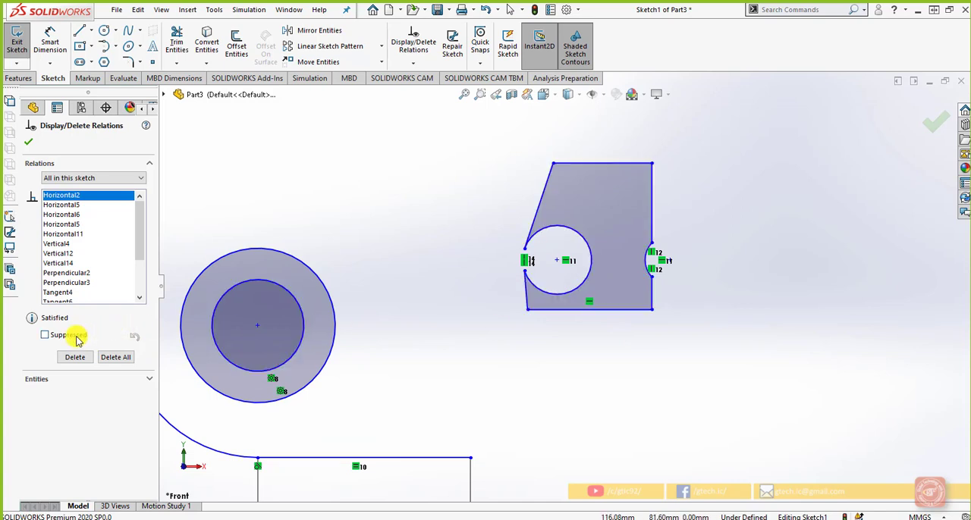
Step: Suppress the Horizontal relation between the centres of the profile's two arcs and close the relations list
left_click(569, 262)
left_click(44, 341)
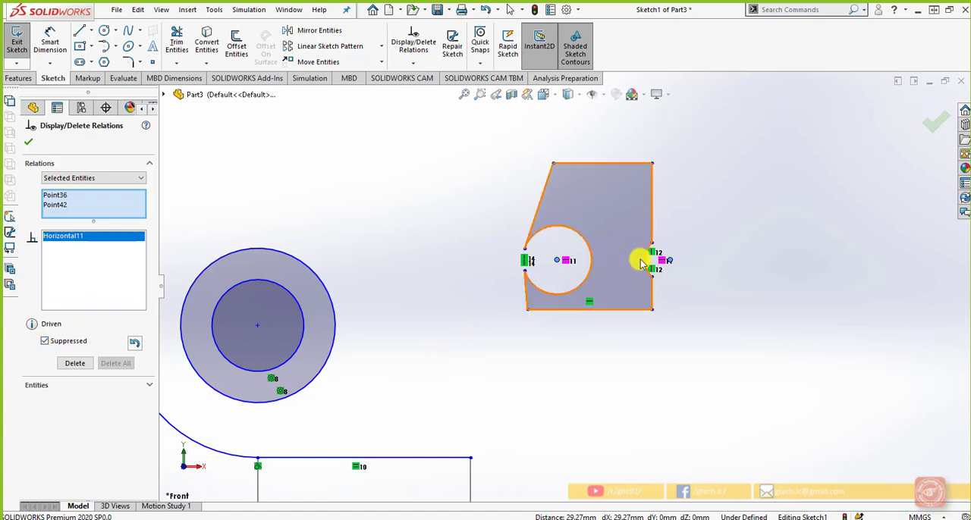
left_click(672, 261)
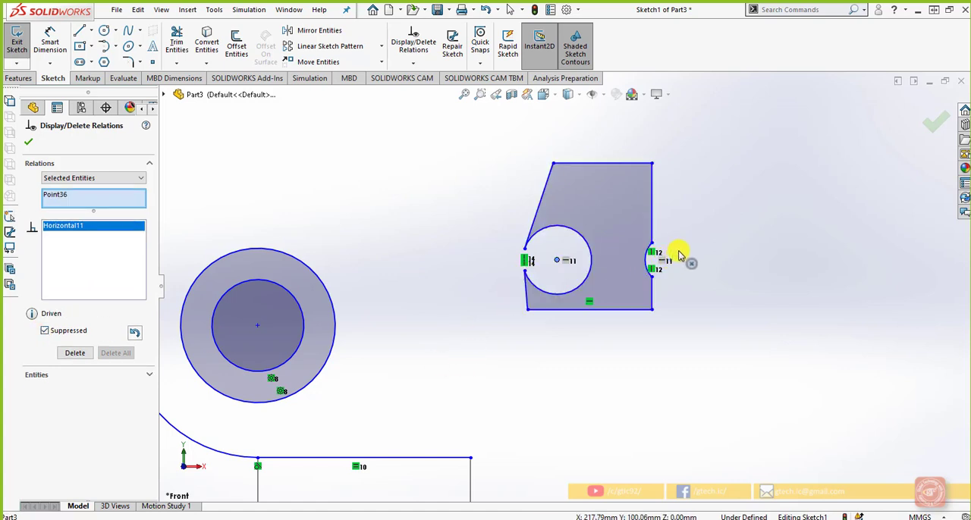
left_click(683, 254)
key("Escape")
scroll(618, 246, "down", 2)
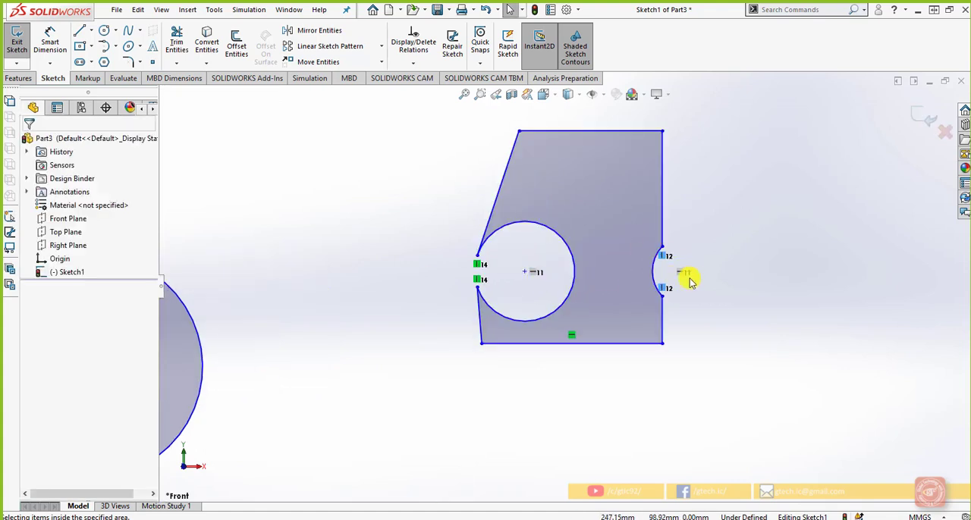
Step: Move the smaller arc's upper endpoint up and outward, and bring the arc's centre back level with the larger arc's centre
left_click_drag(661, 247, 785, 165)
left_click(796, 209)
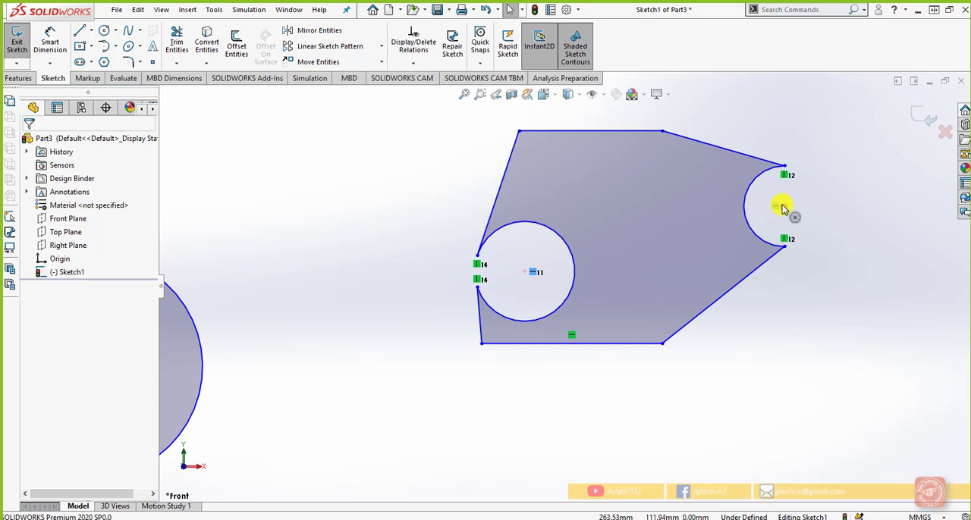
left_click_drag(784, 206, 717, 272)
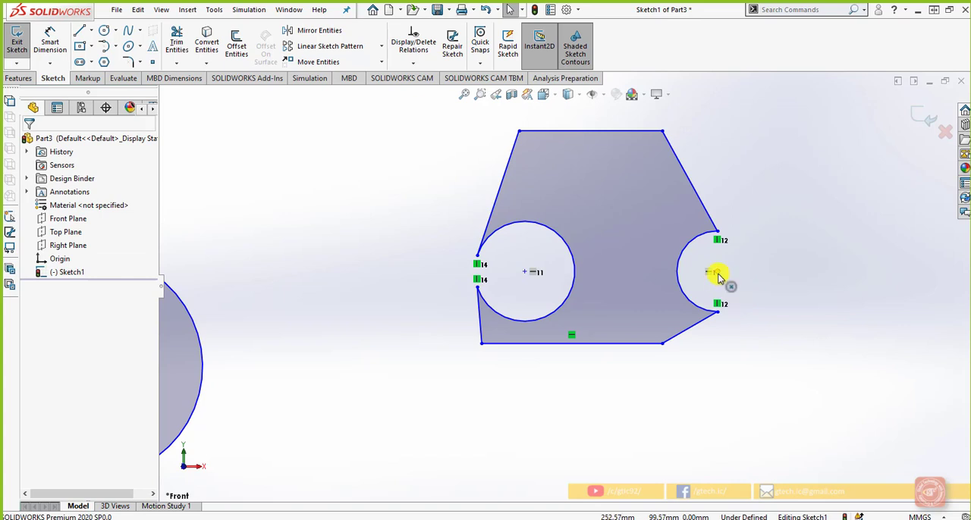
left_click(716, 275)
left_click(745, 383)
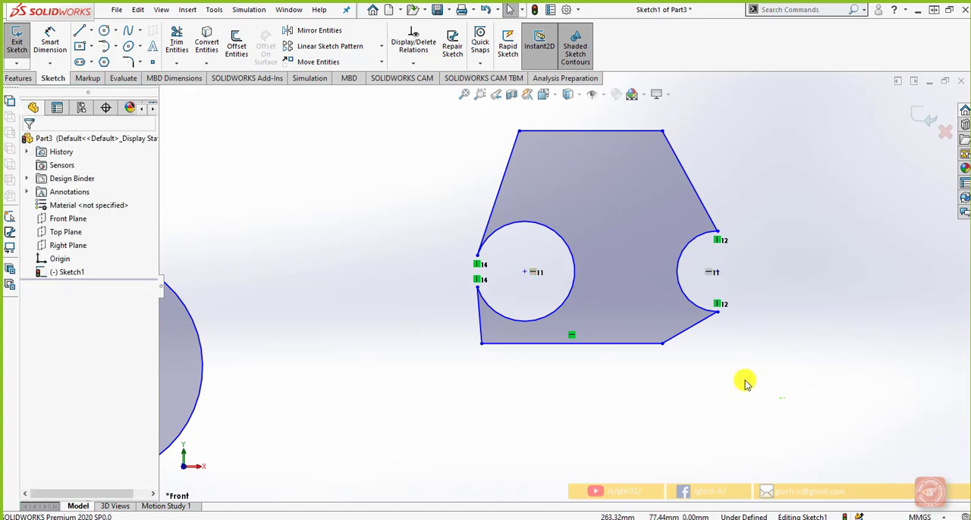
Step: Select the whole notched profile, open Display/Delete Relations, and delete the Horizontal relation on its bottom line
mouse_move(785, 398)
left_mouse_down()
mouse_move(480, 184)
mouse_move(461, 123)
left_mouse_up()
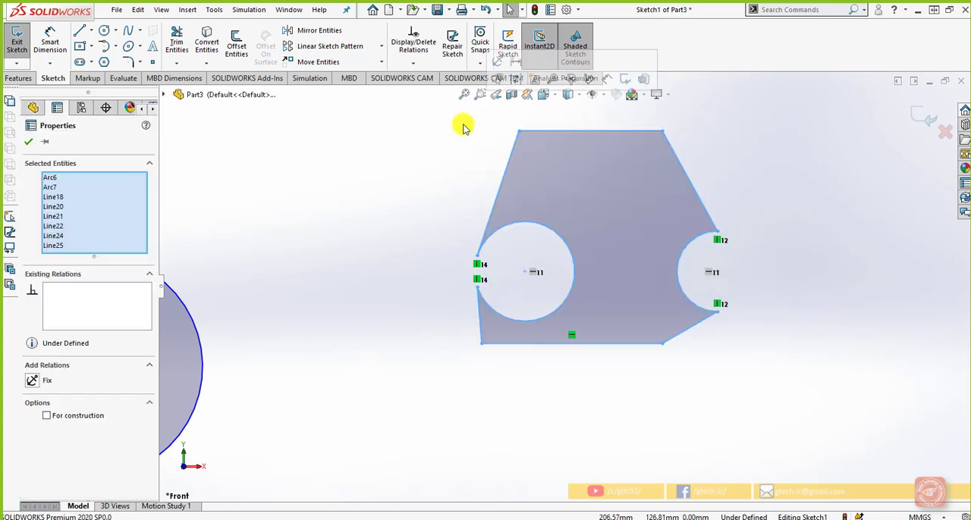
left_click(413, 62)
left_click(417, 83)
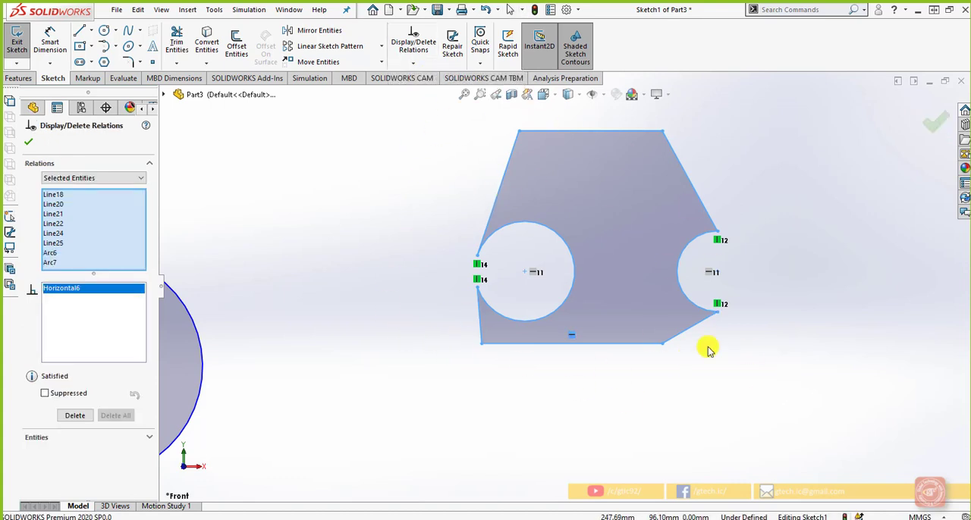
left_click(54, 194)
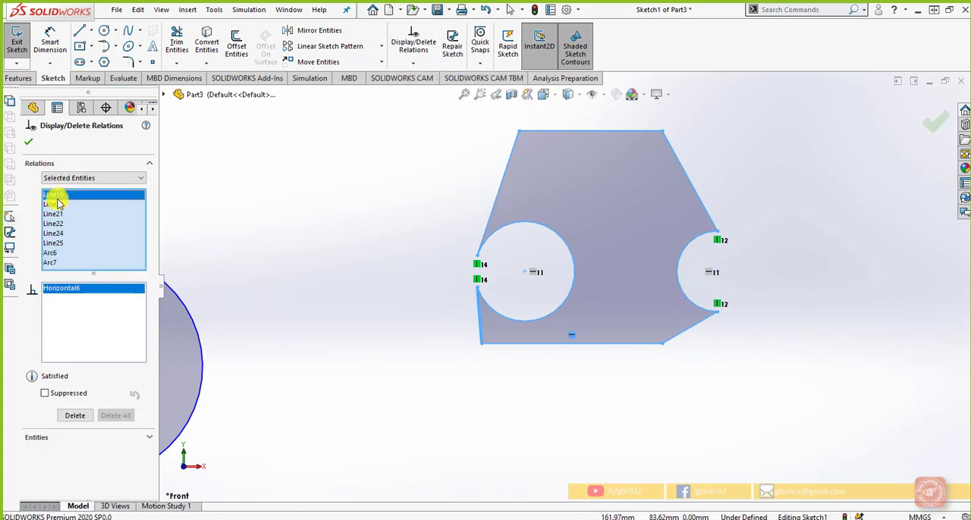
left_click(74, 416)
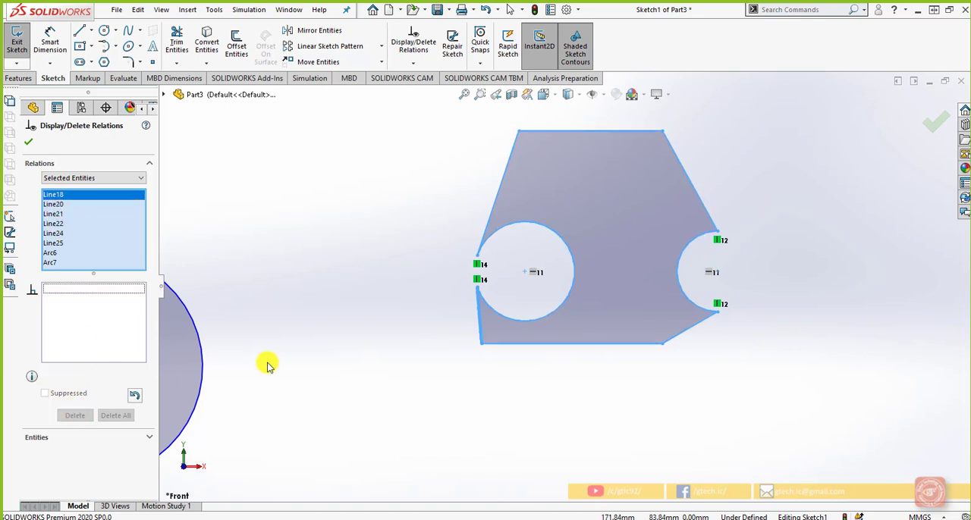
Step: Show the relations for All in this sketch, and switch the list back to Selected Entities
left_click(85, 178)
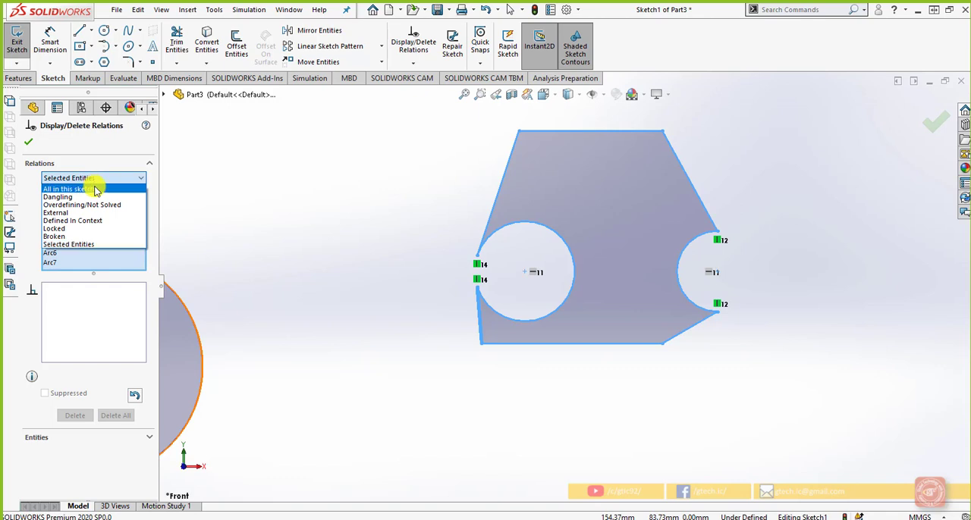
left_click(96, 190)
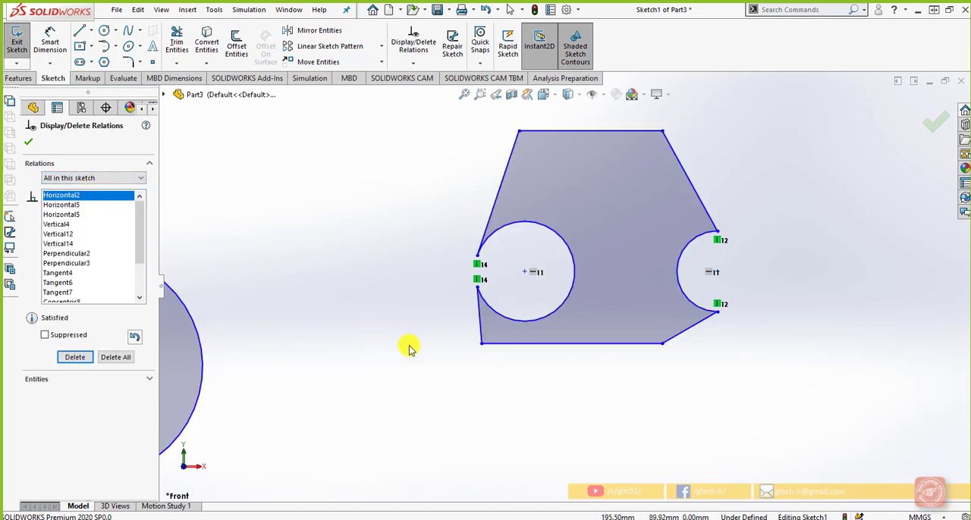
scroll(408, 347, "up", 4)
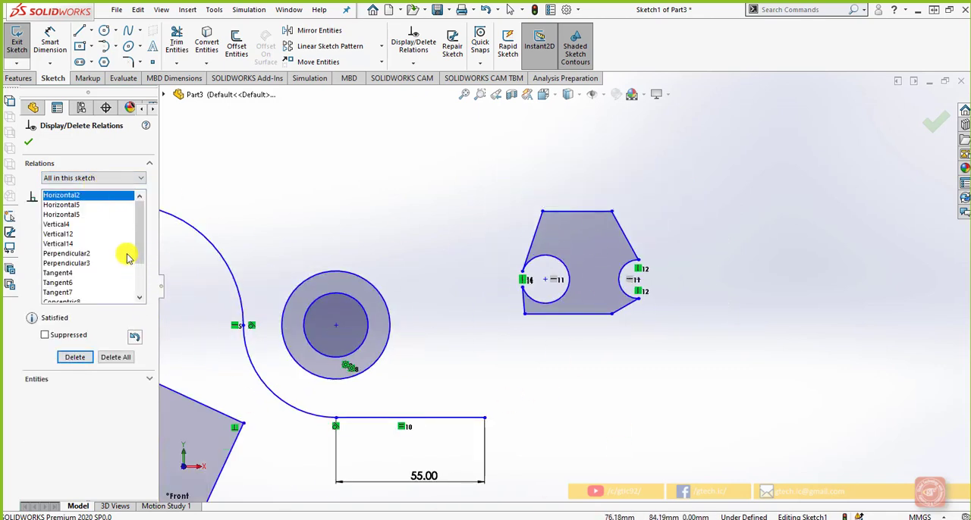
left_click(126, 179)
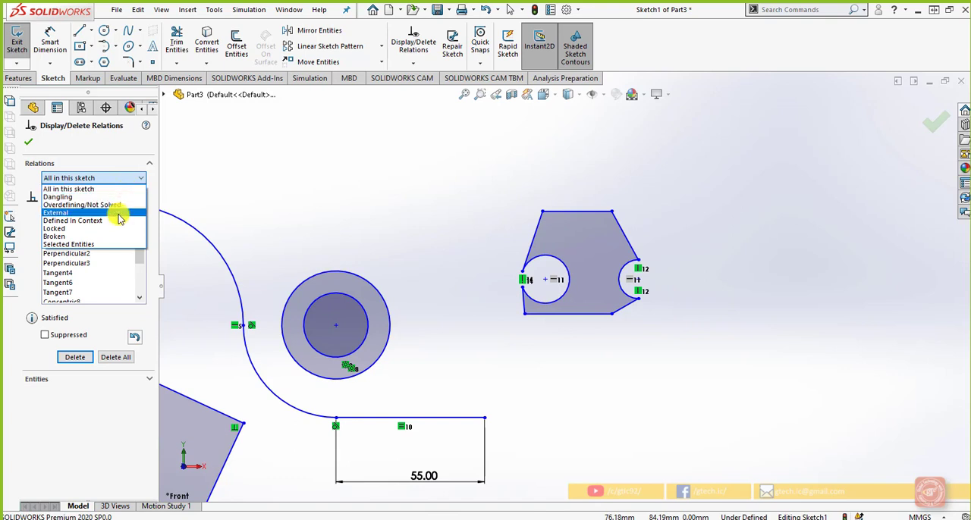
left_click(112, 245)
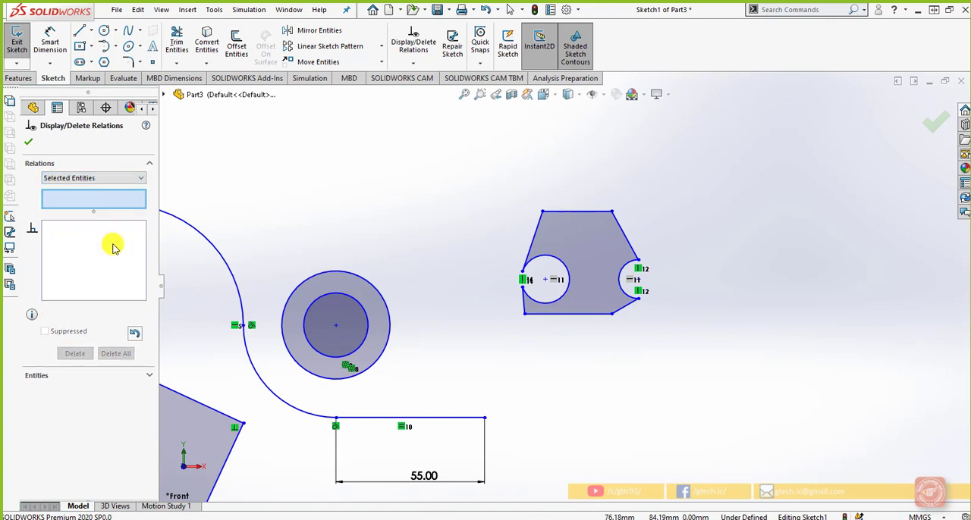
Step: Select the notched profile and the inner concentric circle, examine their relations and entity details, and close the relations list
mouse_move(696, 371)
left_mouse_down()
mouse_move(529, 251)
mouse_move(500, 192)
left_mouse_up()
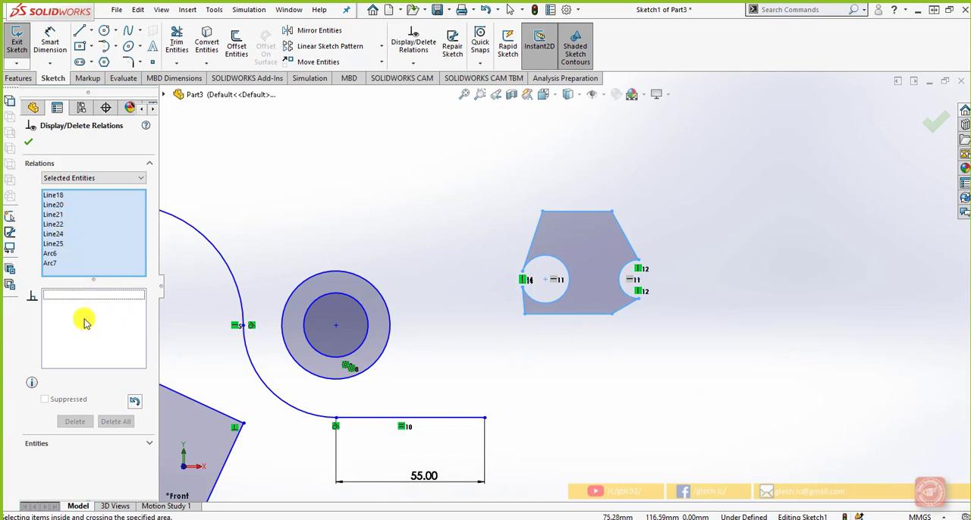
left_click(148, 443)
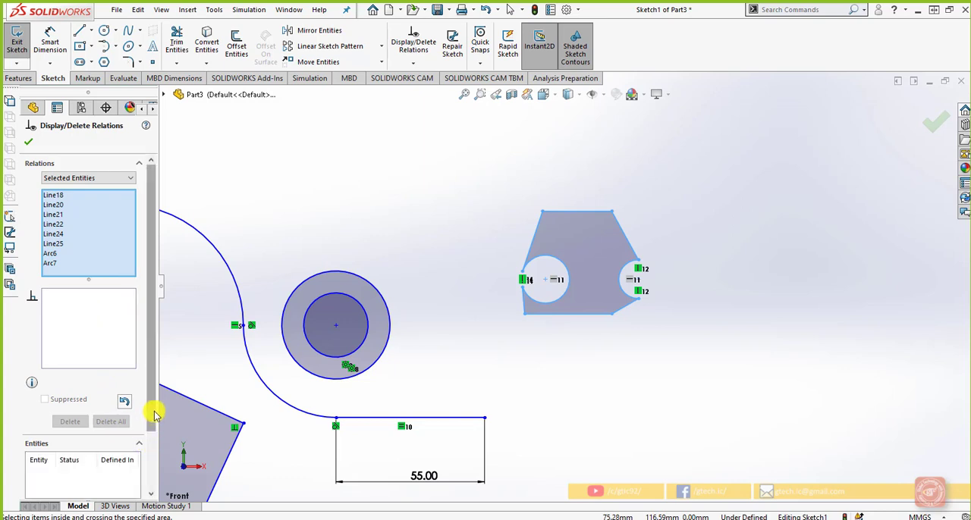
left_click_drag(154, 413, 151, 468)
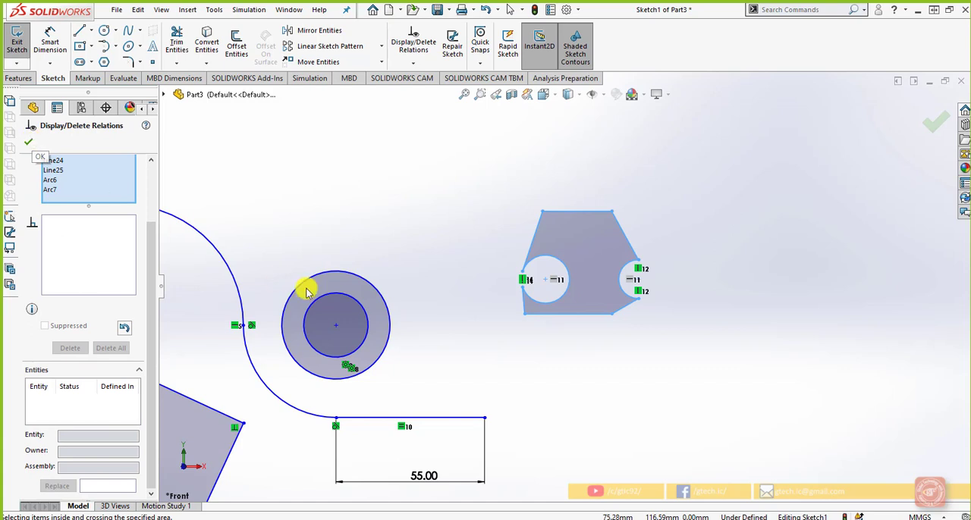
left_click(360, 306)
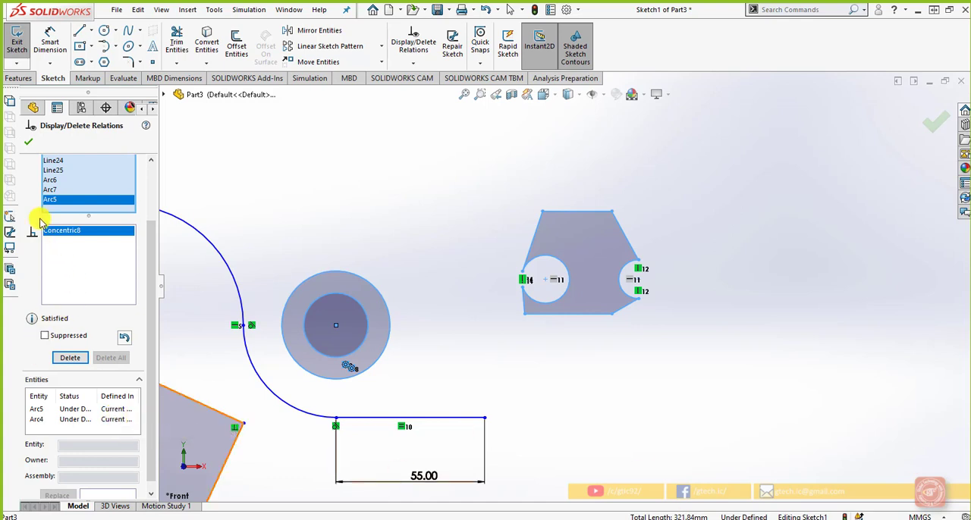
left_click(16, 139)
Step: Delete the Vertical relation between the larger arc's two endpoints through Display/Delete Relations, and close the relations list
scroll(486, 301, "down", 3)
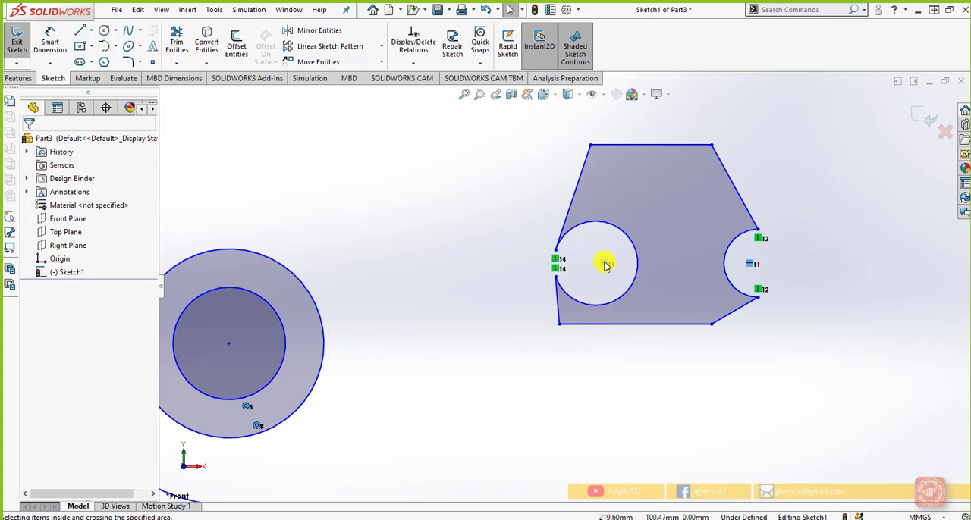
left_click(558, 263)
left_click(413, 64)
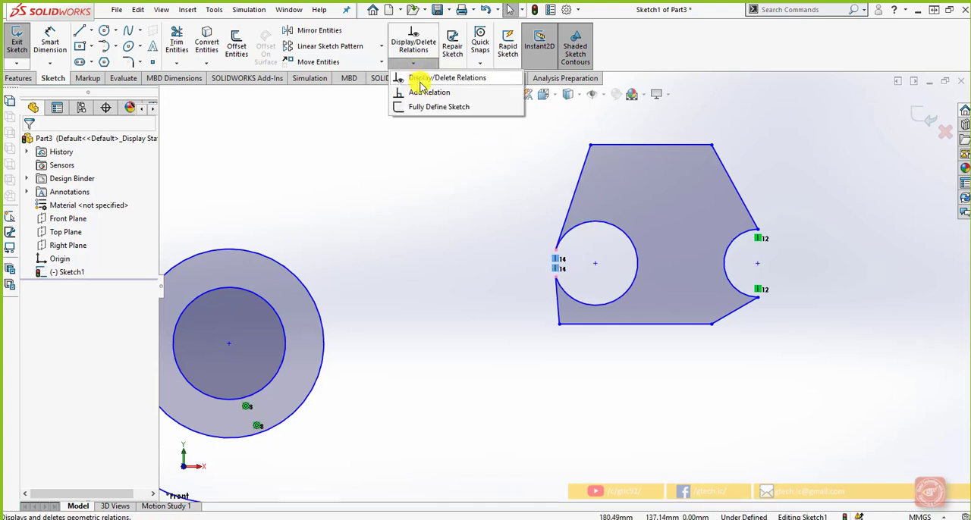
left_click(420, 80)
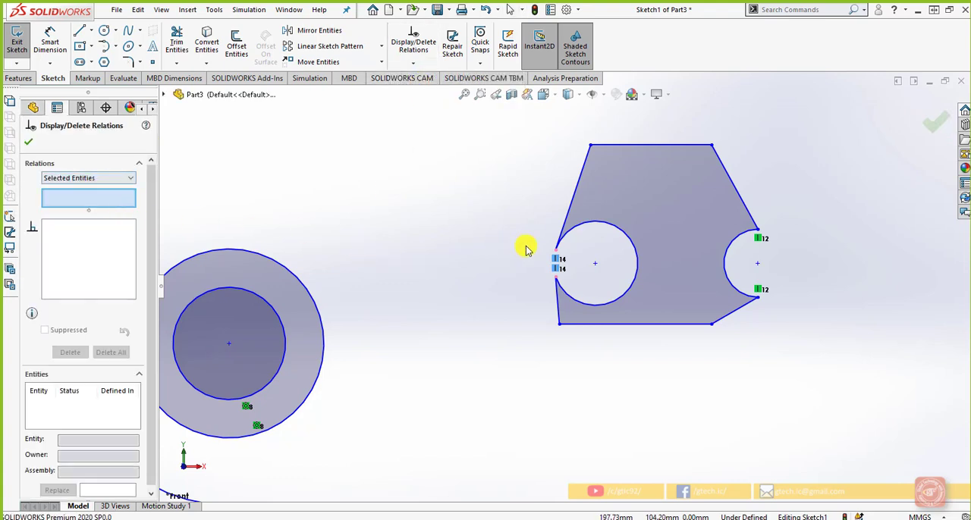
left_click(557, 262)
left_click(564, 242)
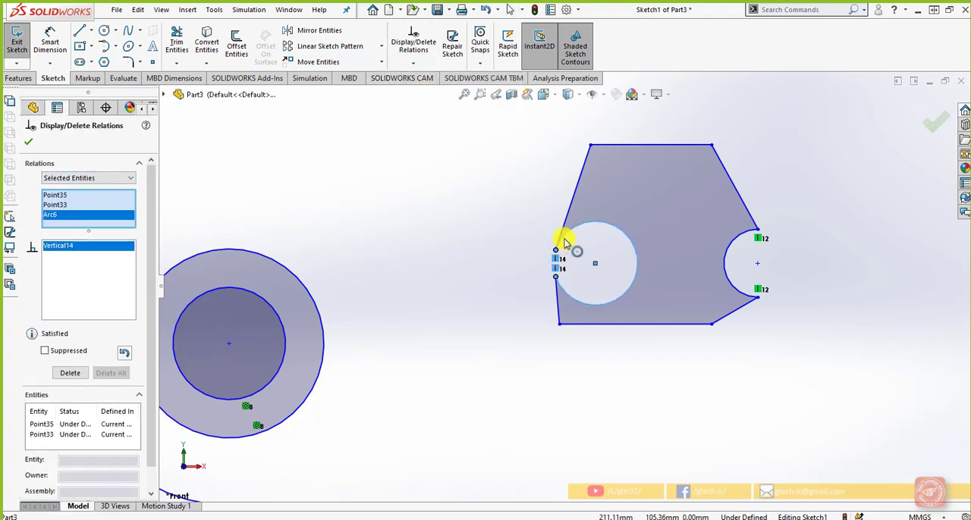
left_click(561, 235)
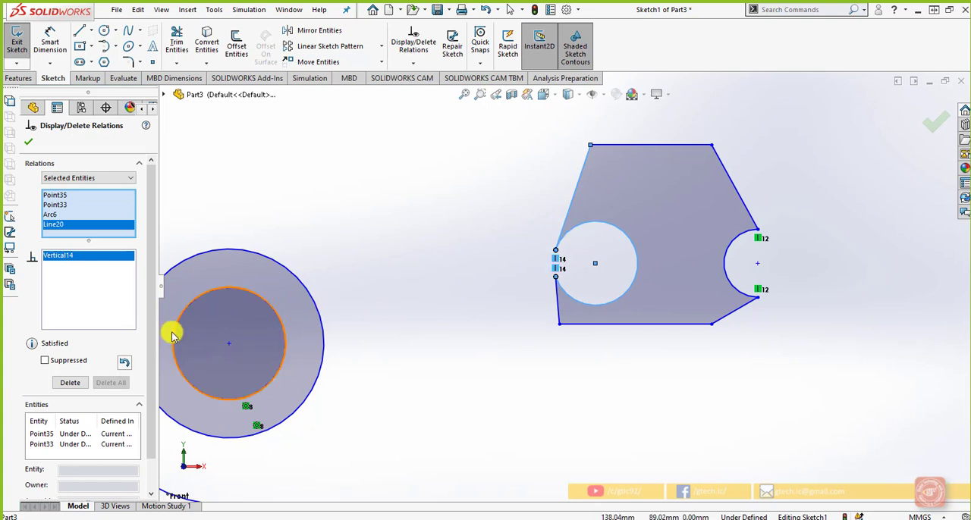
left_click(78, 432)
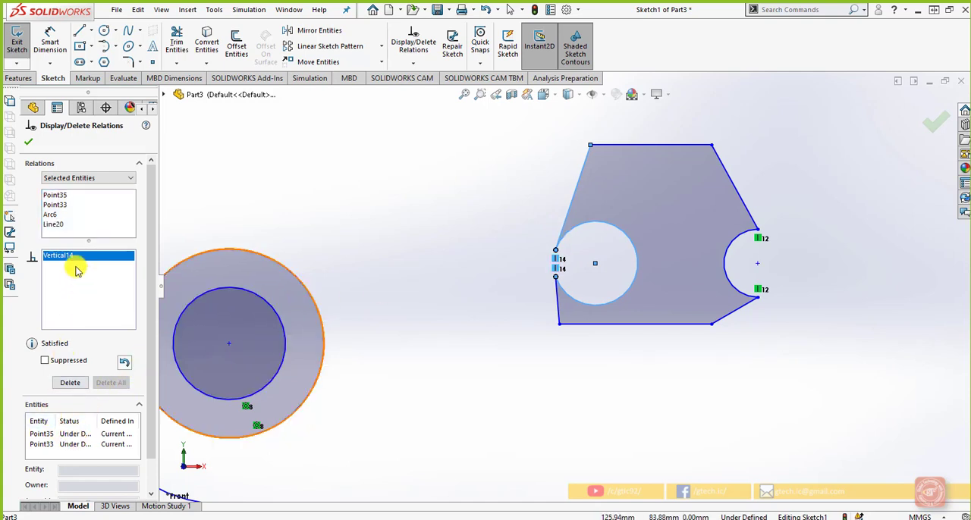
left_click(65, 224)
left_click(61, 195)
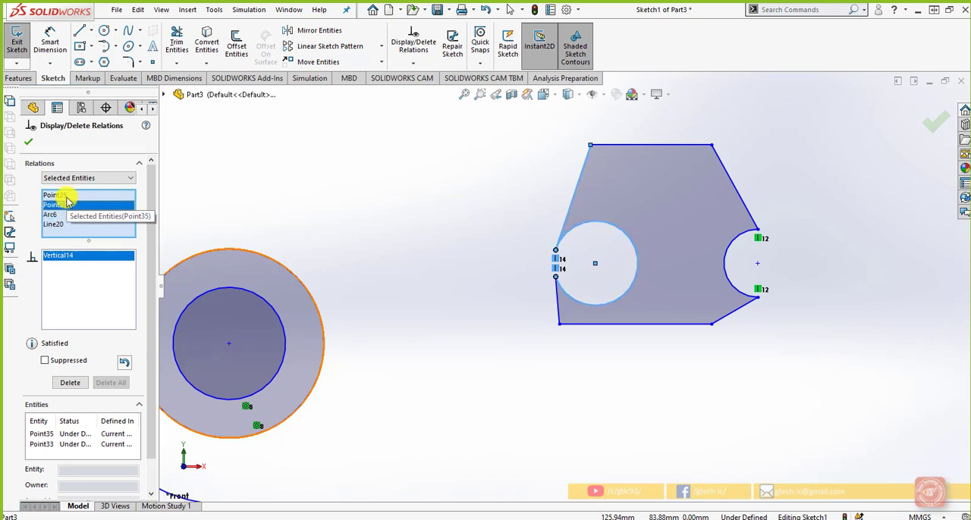
left_click(69, 383)
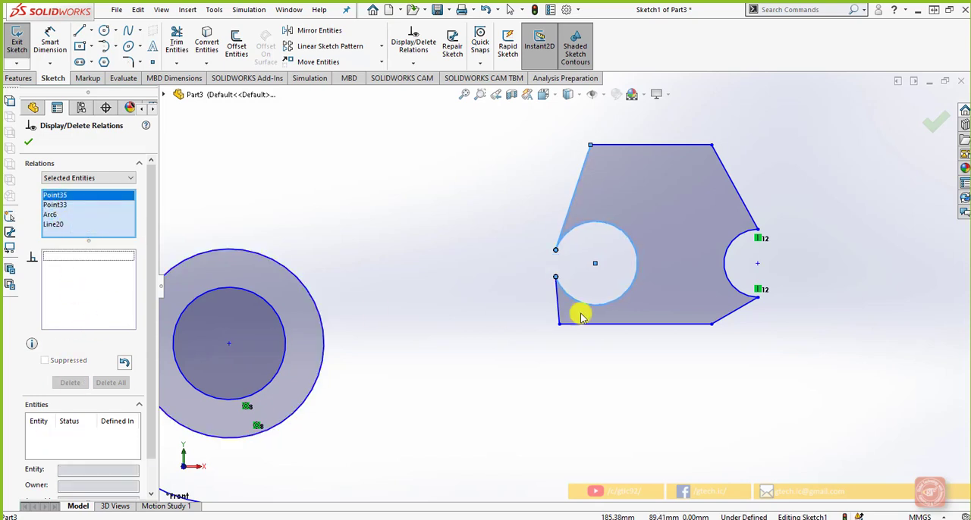
left_click(557, 283)
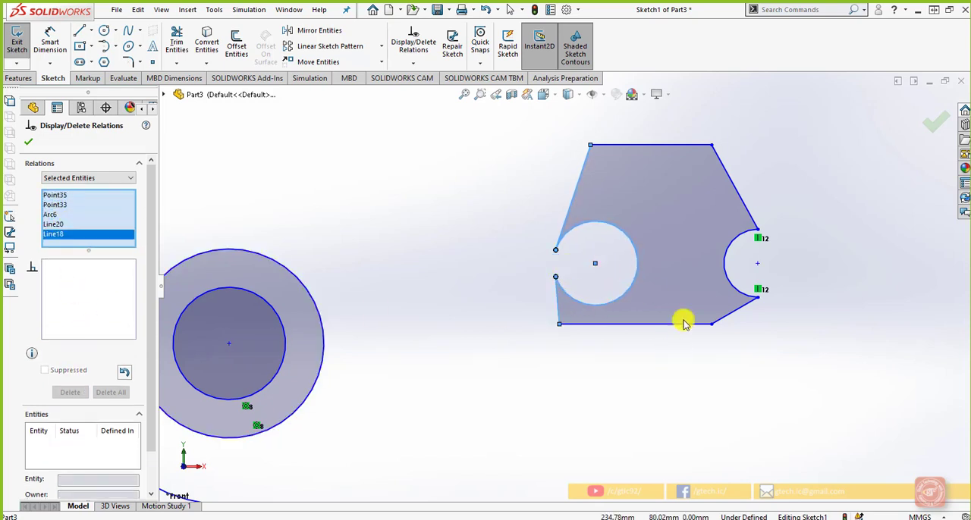
left_click(934, 121)
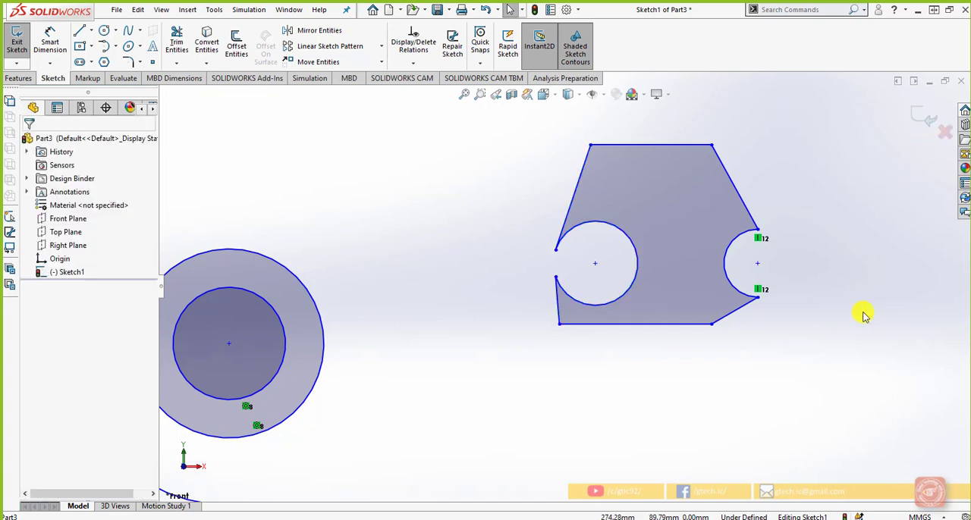
Step: Above the S-curve, sketch connected lines: a vertical down, a horizontal about 117 mm to the right, and a shorter vertical up
scroll(778, 356, "up", 3)
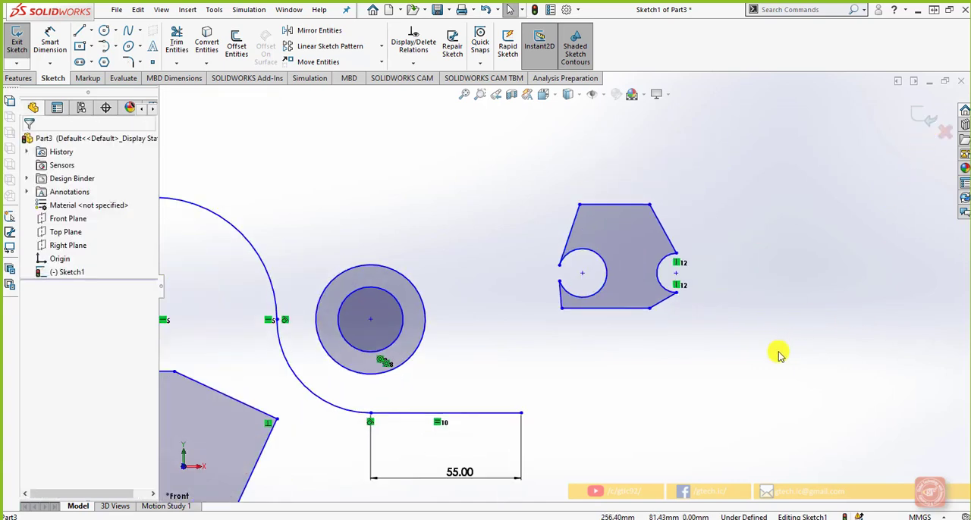
scroll(778, 356, "up", 4)
scroll(420, 216, "down", 2)
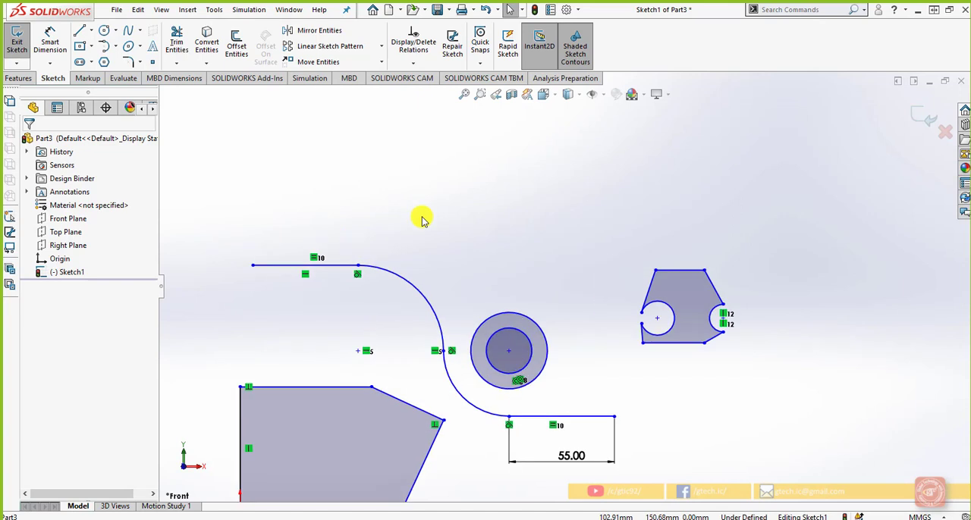
left_click(91, 30)
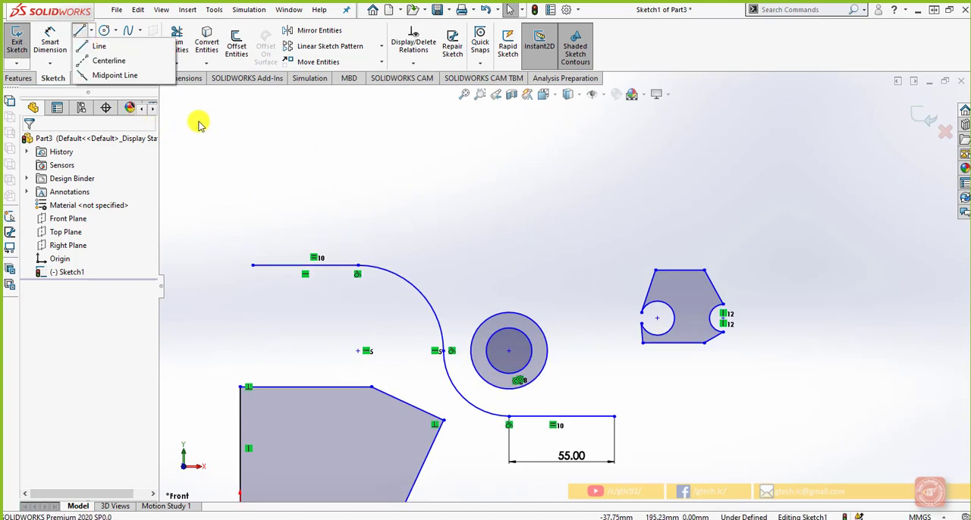
left_click(365, 228)
scroll(460, 159, "up", 1)
scroll(459, 158, "down", 2)
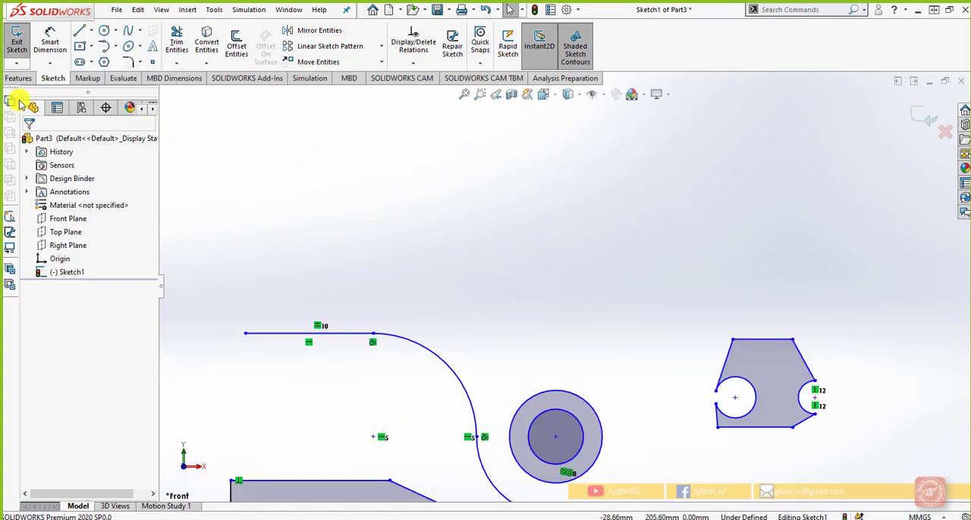
left_click(79, 30)
left_click(413, 144)
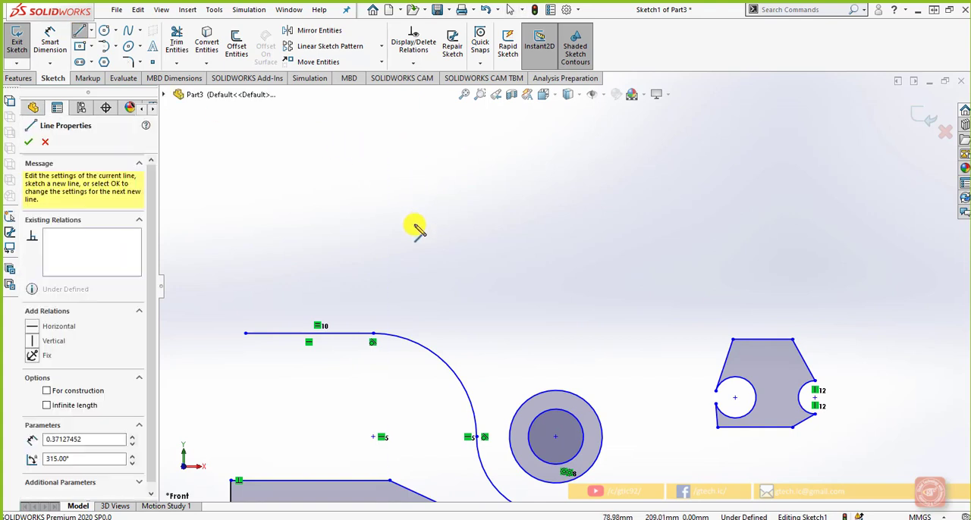
left_click(413, 260)
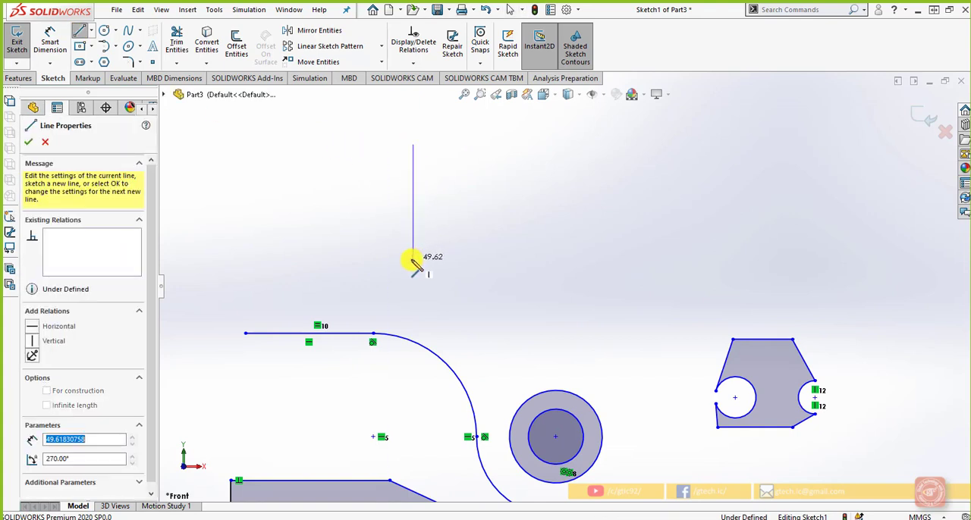
left_click(683, 259)
left_click(682, 201)
Step: Continue the line chain leftward with a short tooth, a level notch floor, a taller second tooth, and a slightly slanted notch floor
left_click(664, 202)
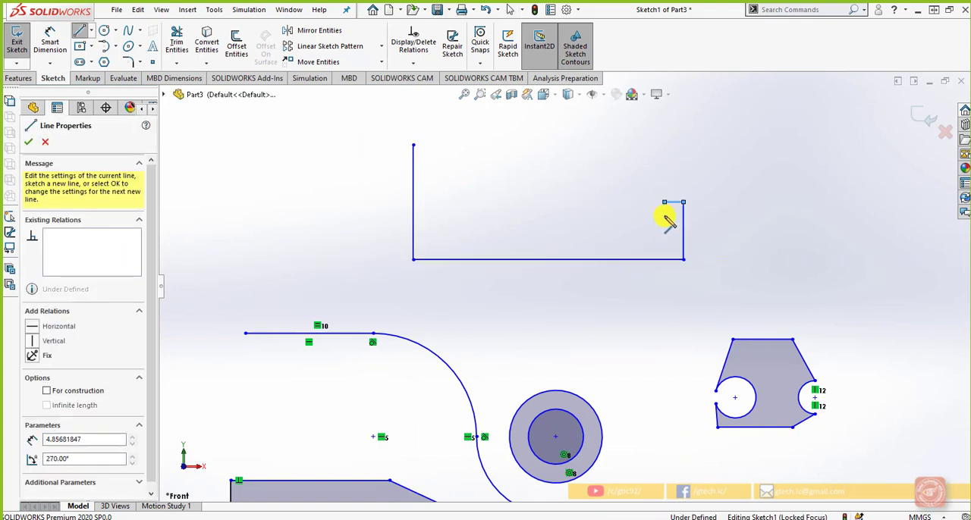
left_click(664, 237)
left_click(628, 237)
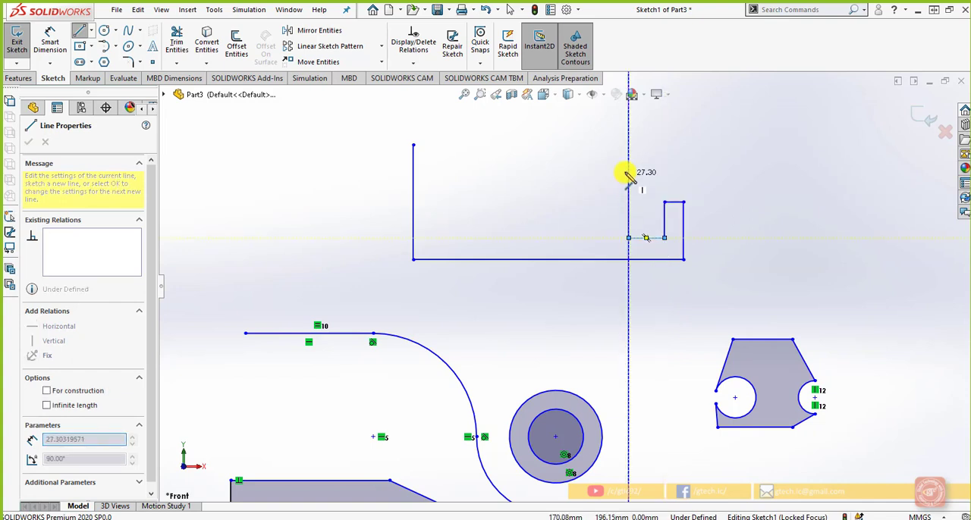
left_click(628, 162)
left_click(594, 162)
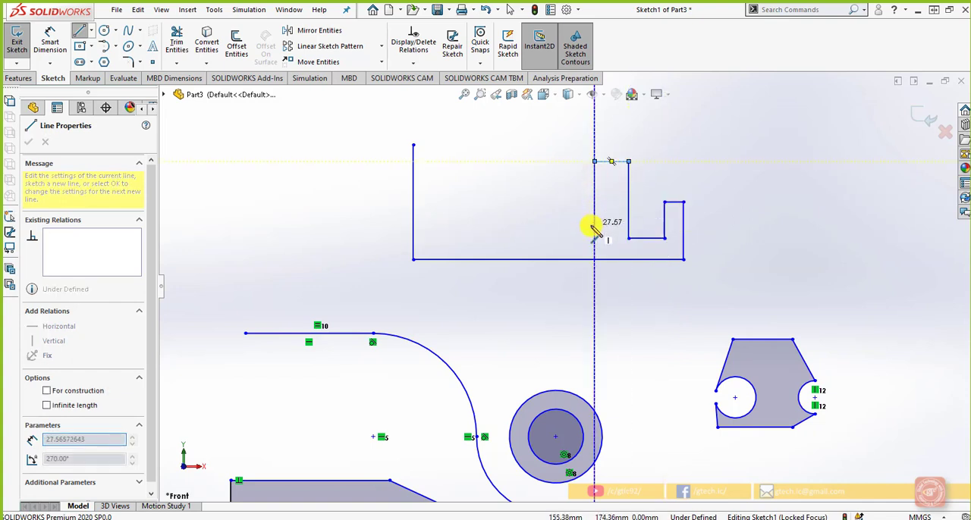
left_click(595, 224)
left_click(539, 220)
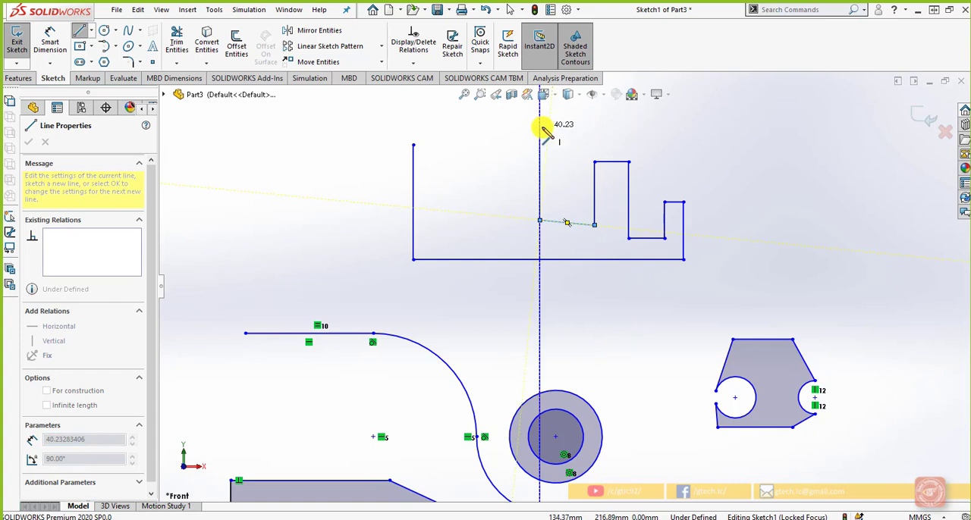
Step: Sketch the tallest tooth, a notch floor about 22 mm long, and a sloped tooth top about 13 mm long, closing the profile at its start point
left_click(539, 126)
left_click(487, 127)
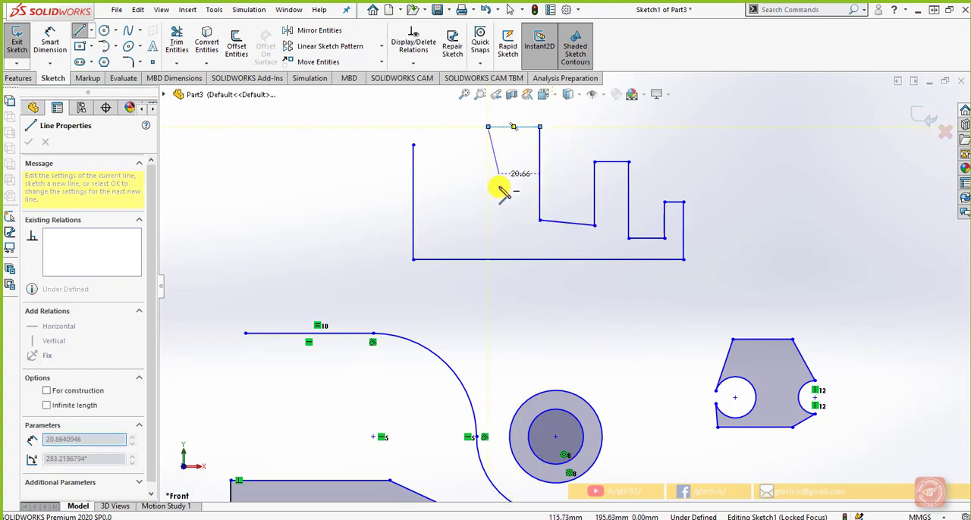
left_click(488, 248)
left_click(436, 249)
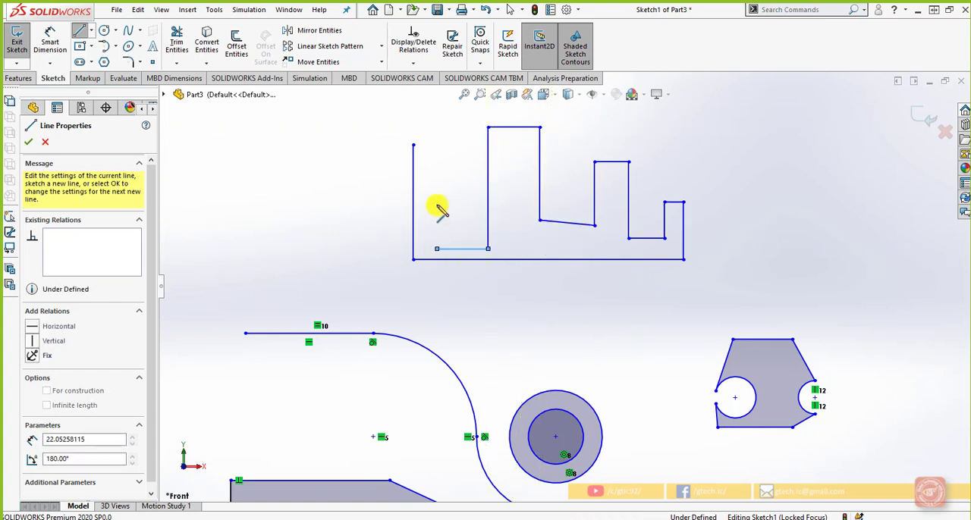
left_click(413, 144)
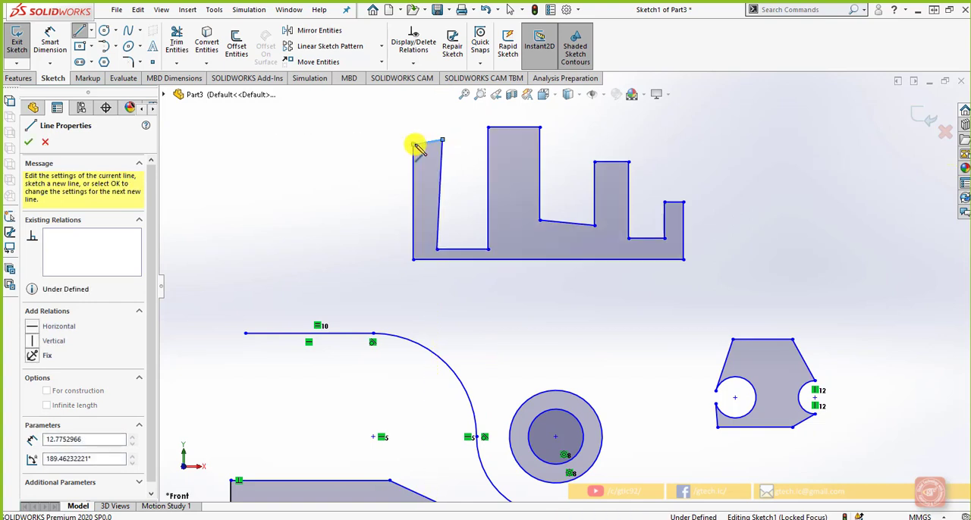
right_click(383, 180)
scroll(380, 235, "up", 1)
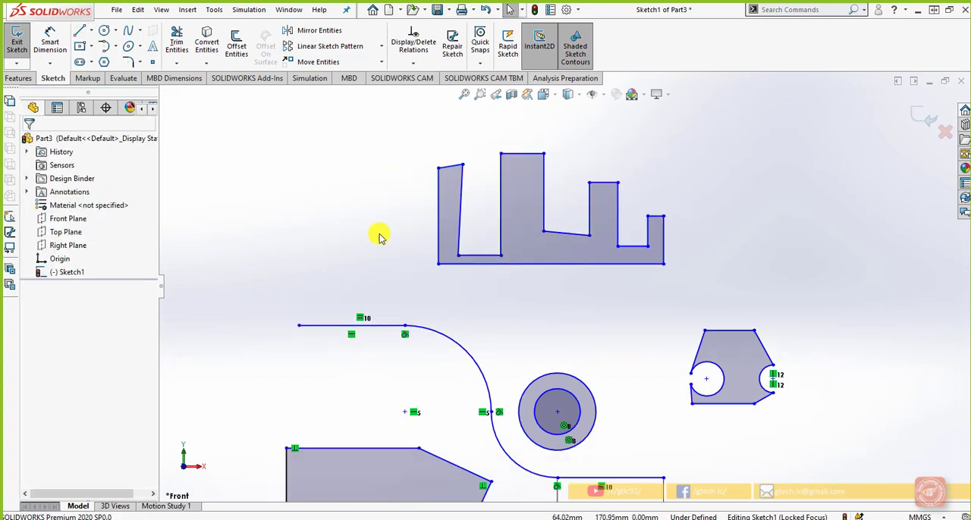
scroll(488, 230, "down", 1)
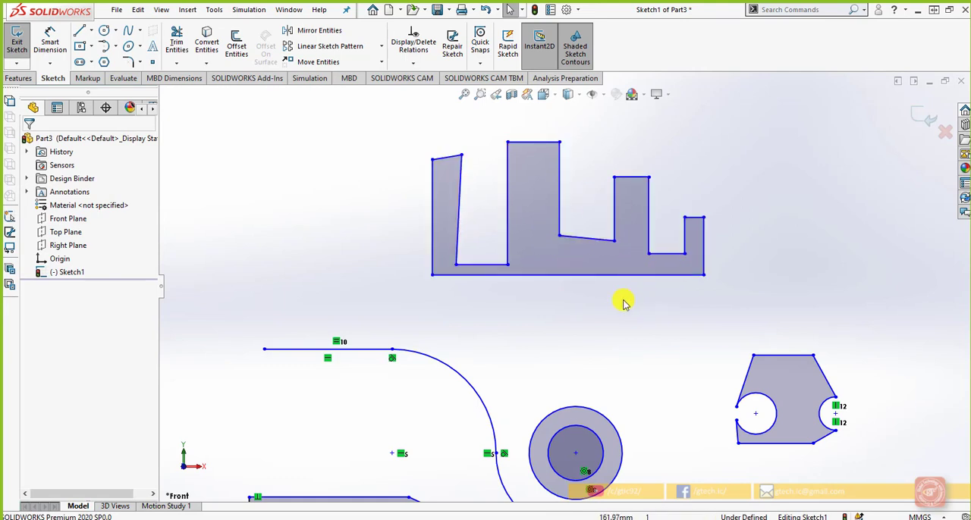
Step: Dimension the leftmost notch floor of the toothed profile with Smart Dimension and set it to 22 mm
left_click(50, 43)
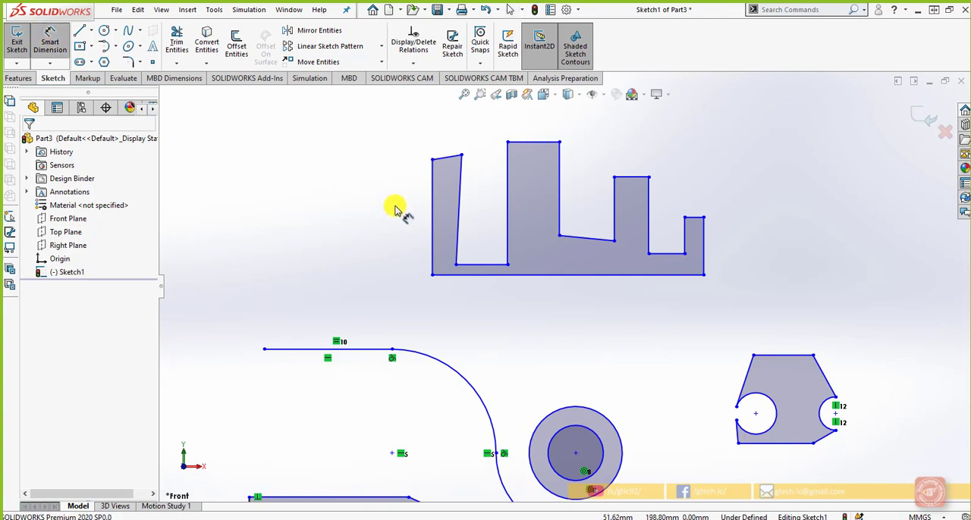
left_click(472, 269)
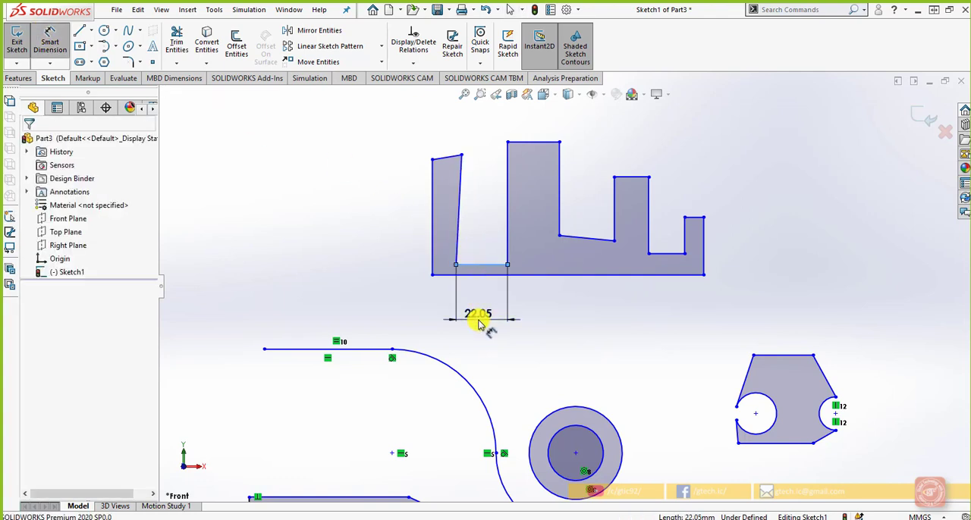
left_click(480, 321)
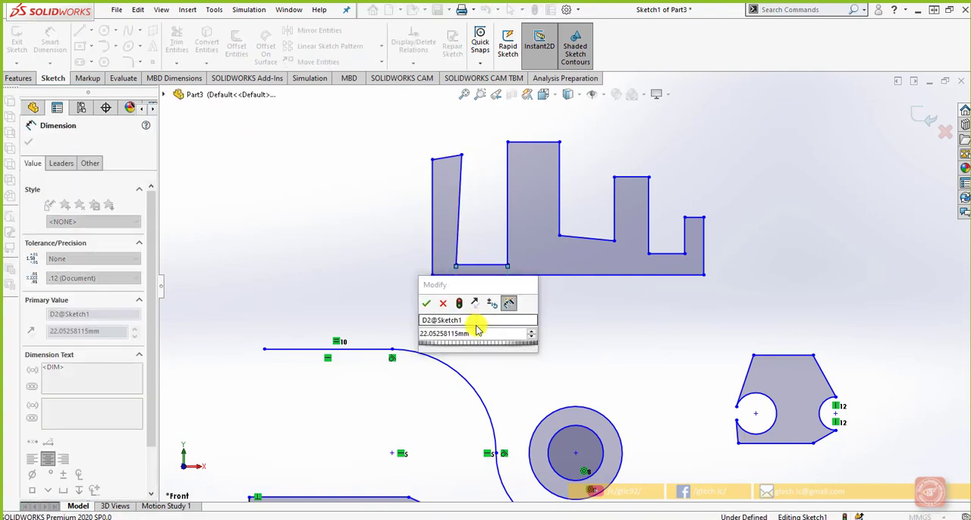
type("22")
left_click(426, 303)
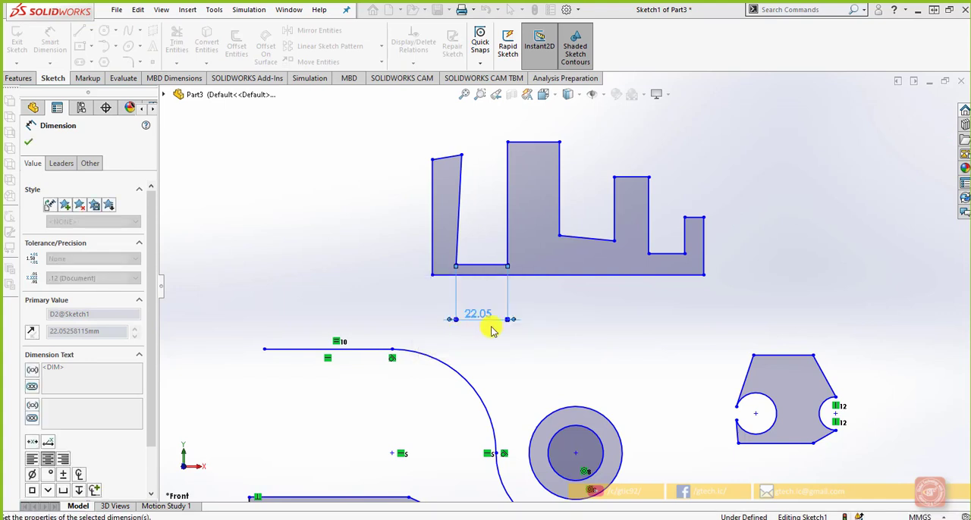
left_click(606, 339)
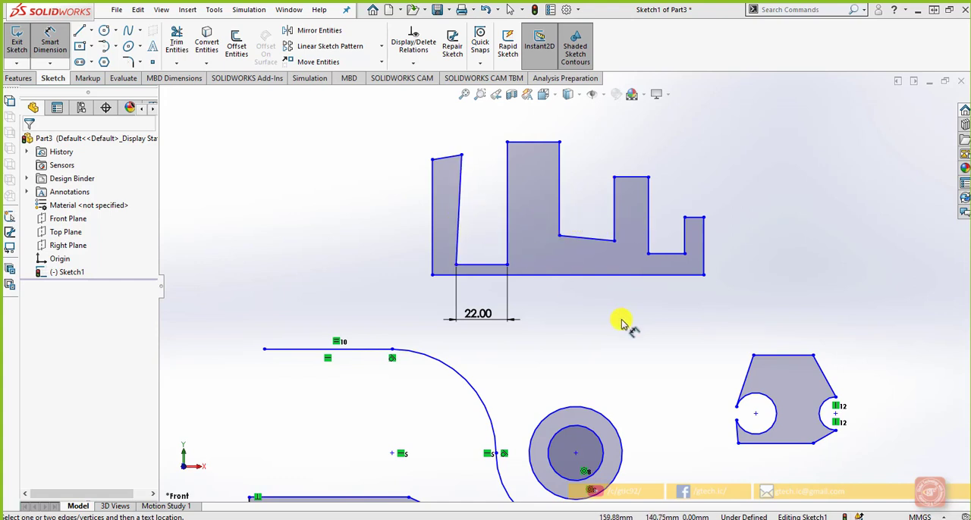
Step: Dimension the toothed profile's long base line and set its length to 120 mm
left_click(639, 288)
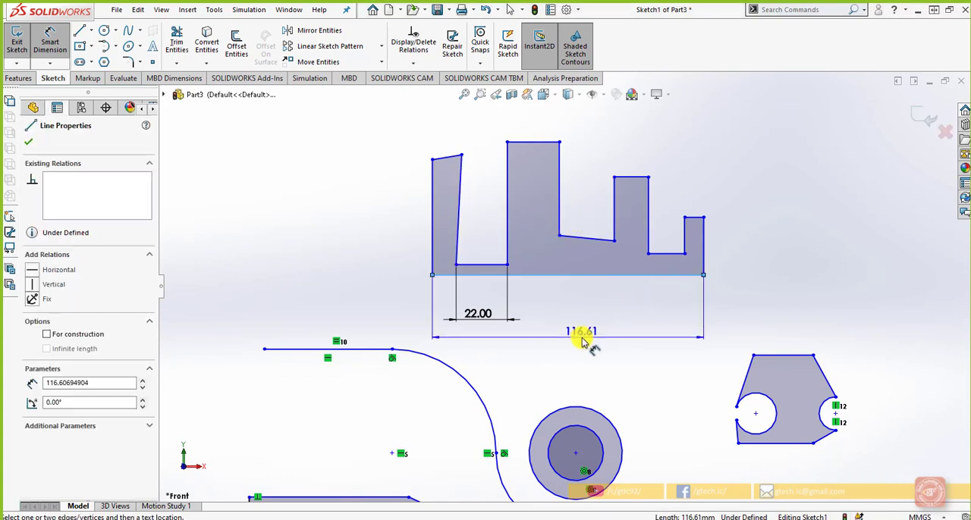
left_click(582, 341)
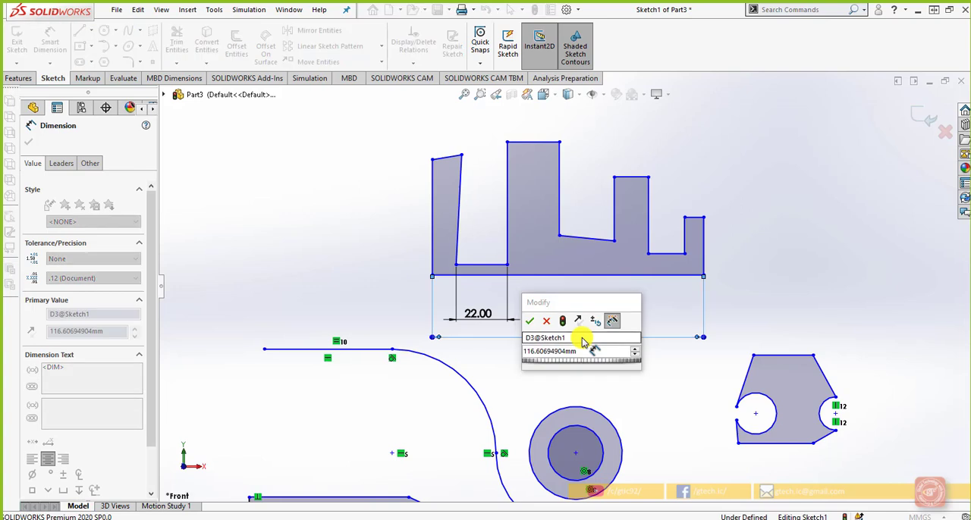
type("120")
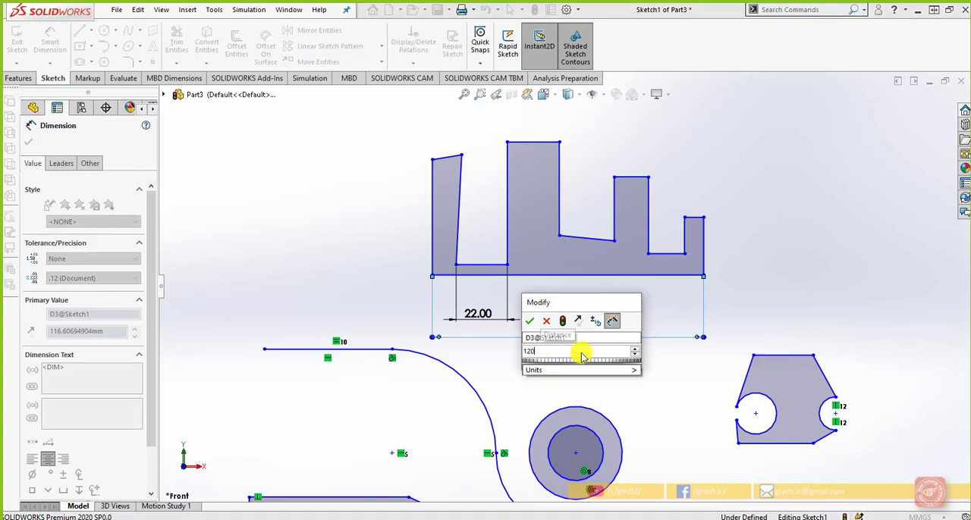
key("Return")
left_click(751, 307)
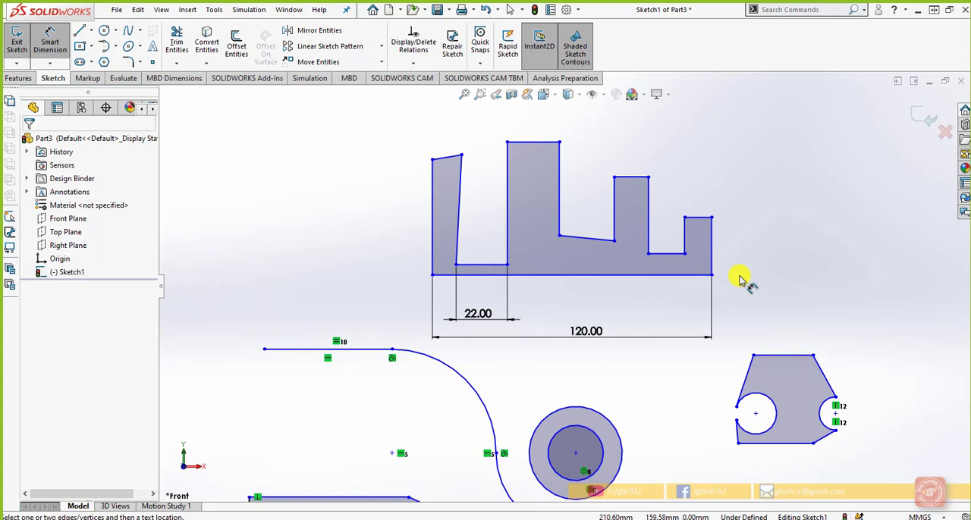
key("Escape")
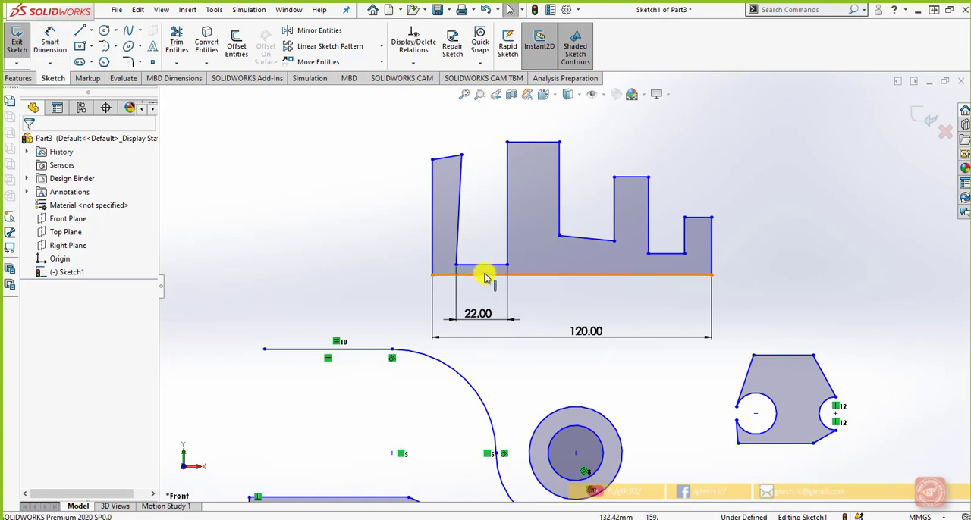
Step: Select the three notch floor lines of the toothed profile and add Collinear and Horizontal relations to them
left_click(516, 254)
left_click(574, 236, "ctrl")
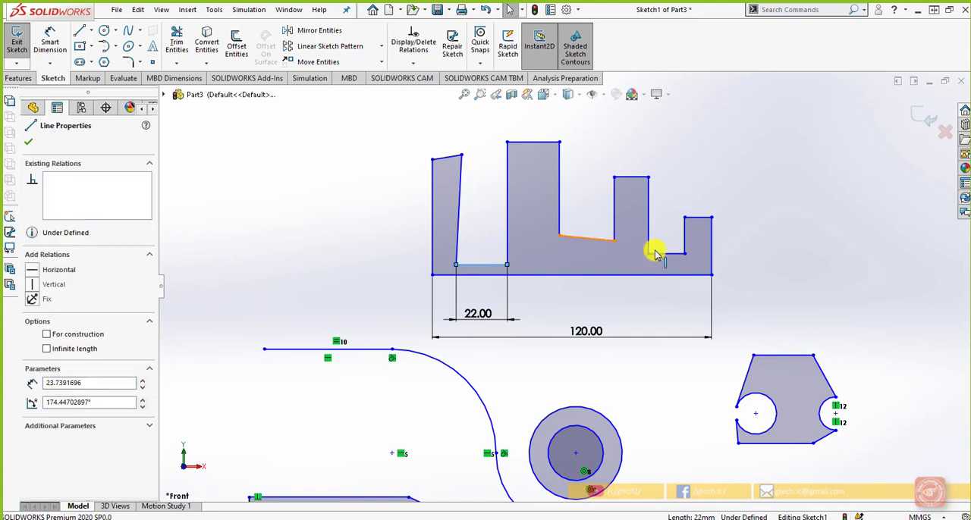
left_click(659, 257, "ctrl")
left_click(659, 256, "ctrl")
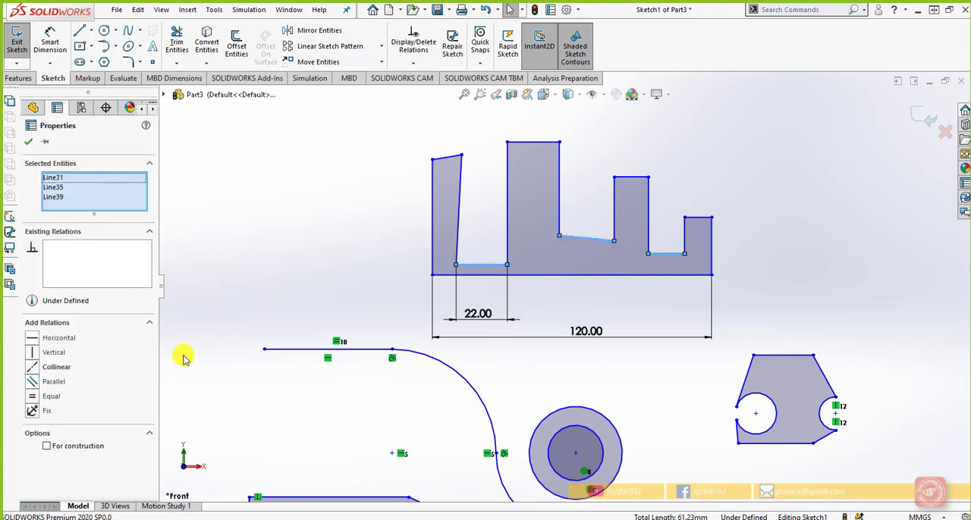
left_click(32, 370)
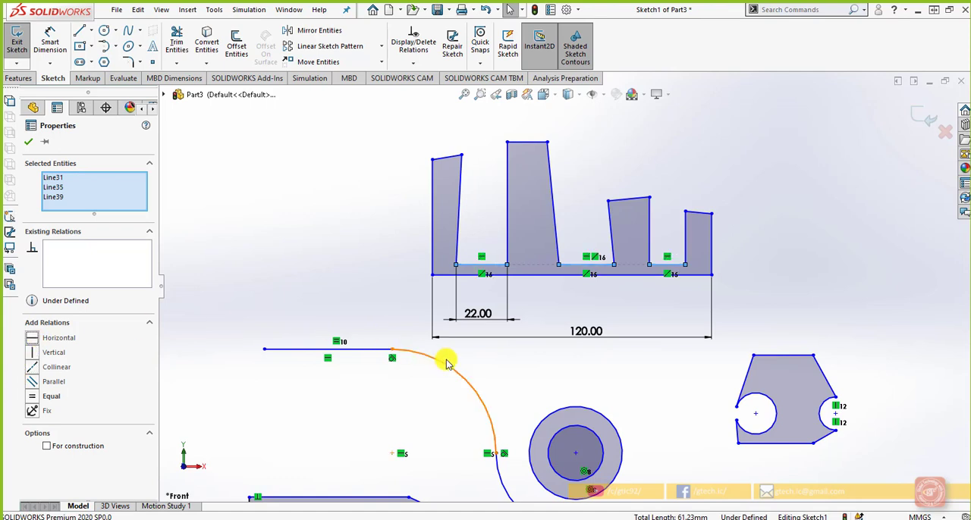
left_click(511, 371)
Step: Make the three notch floor lines the same length with an Equal relation
scroll(615, 321, "down", 3)
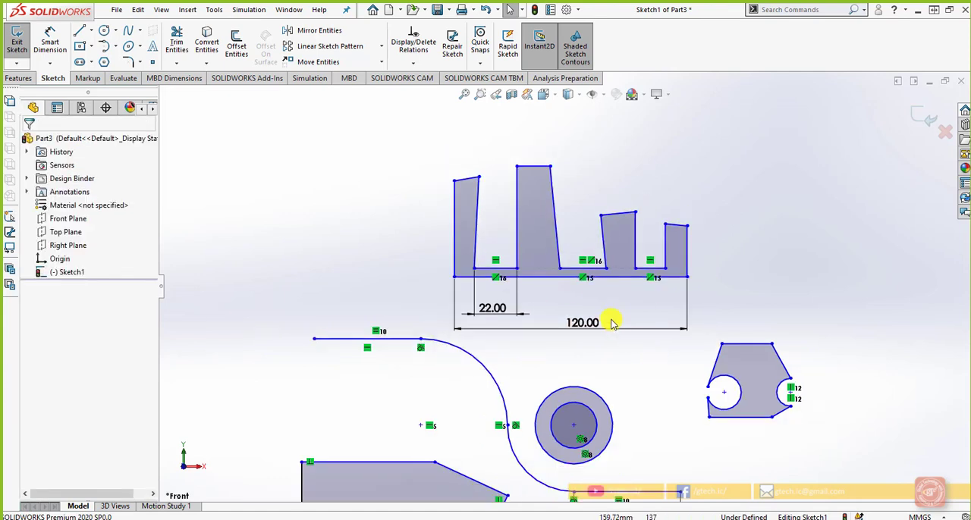
left_click(485, 254)
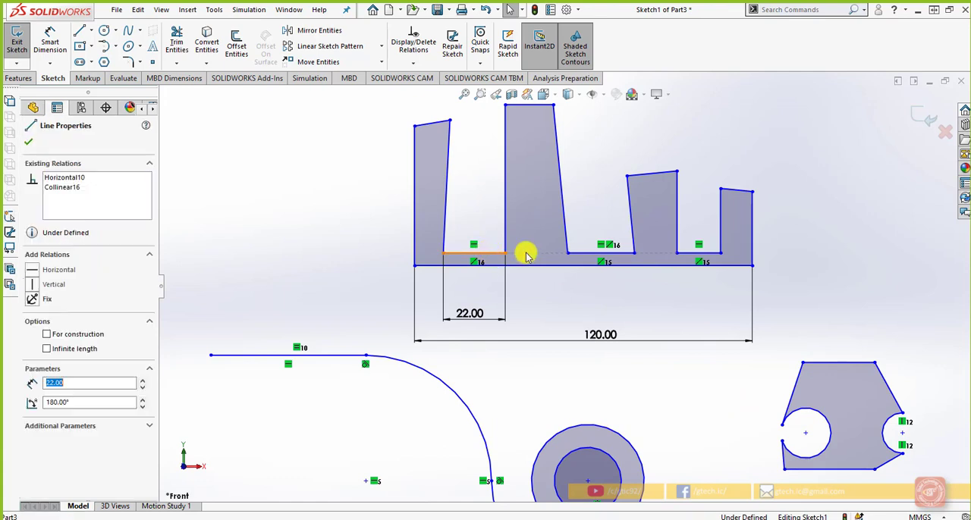
left_click(634, 253, "ctrl")
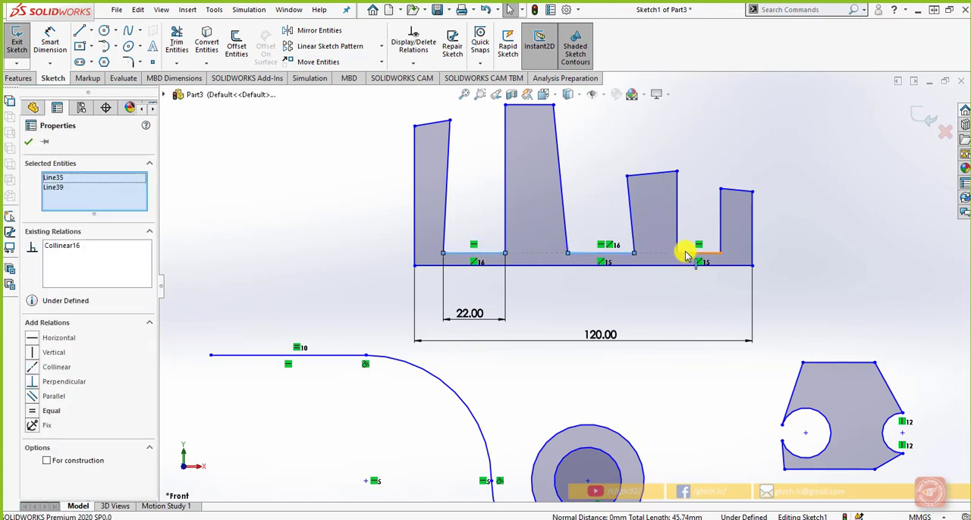
left_click(686, 254, "ctrl")
left_click(32, 397)
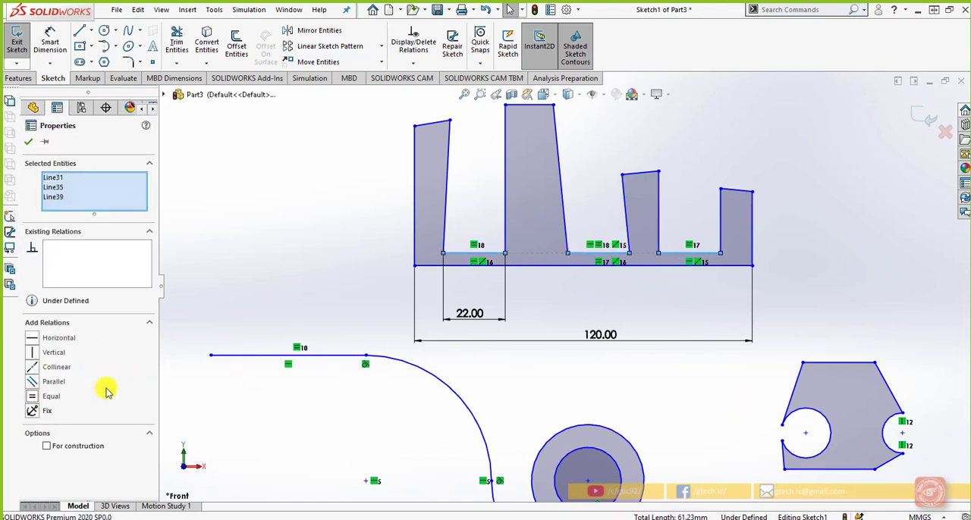
left_click(517, 390)
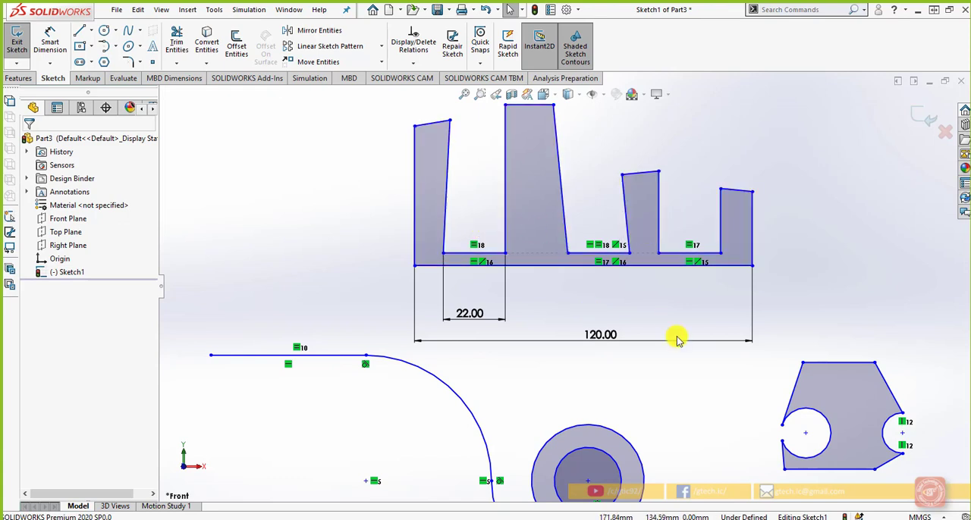
Step: Select the four tooth top lines and add Horizontal and Equal relations to them
scroll(658, 331, "up", 2)
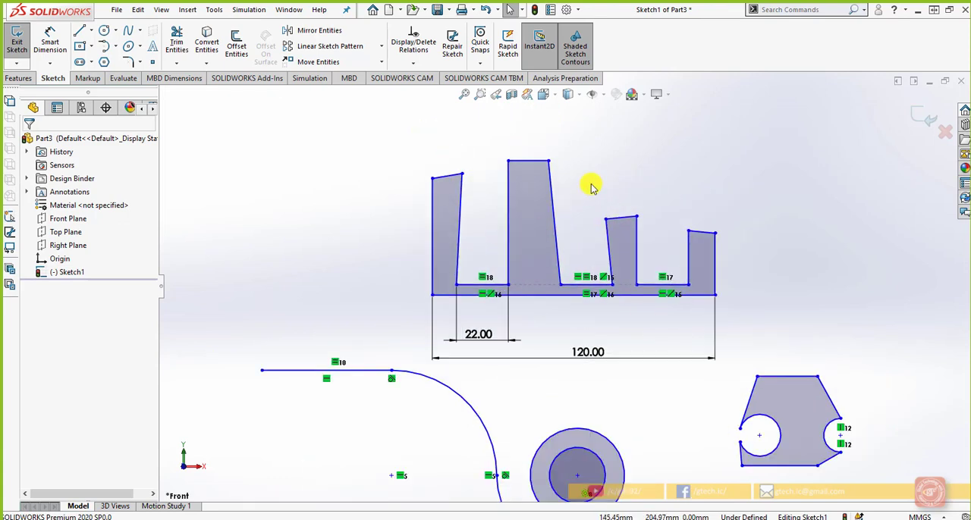
left_click(515, 257)
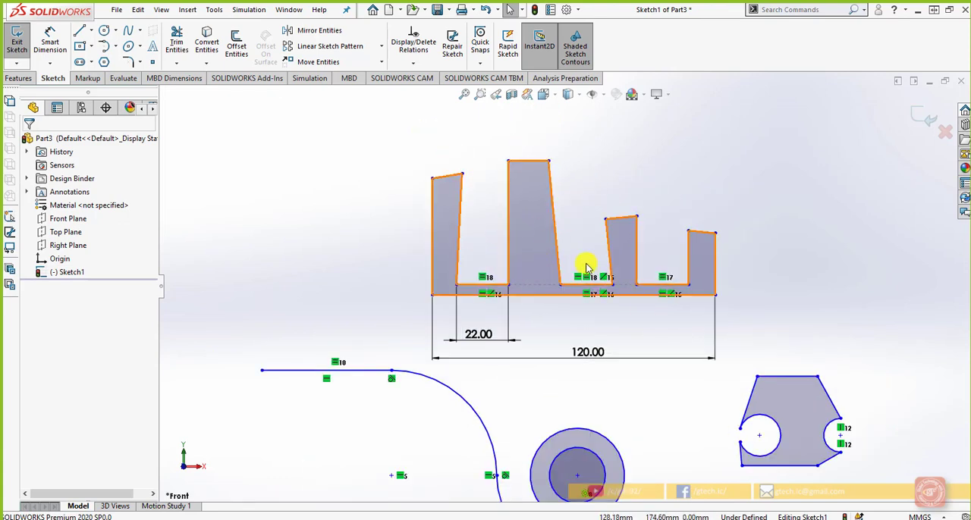
left_click(700, 233)
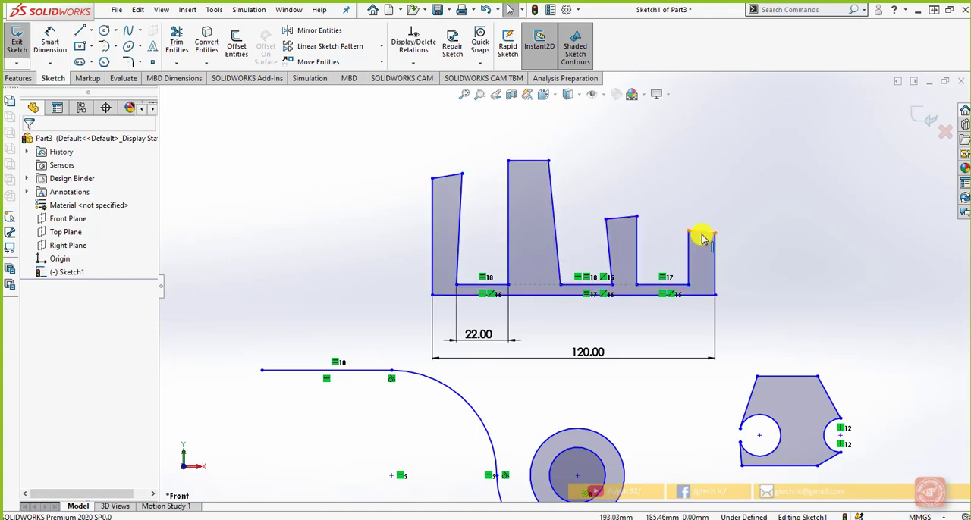
left_click(624, 221, "ctrl")
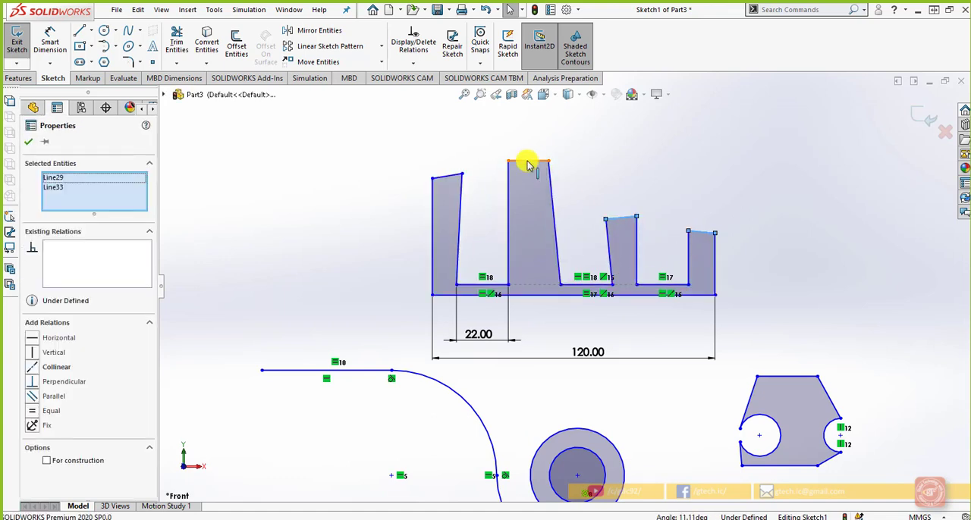
left_click(528, 160, "ctrl")
left_click(451, 179, "ctrl")
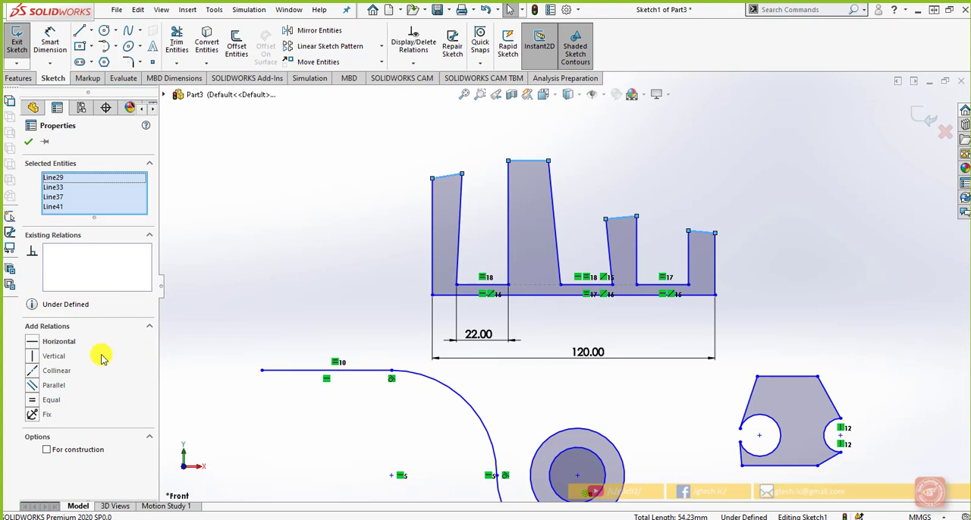
left_click(47, 342)
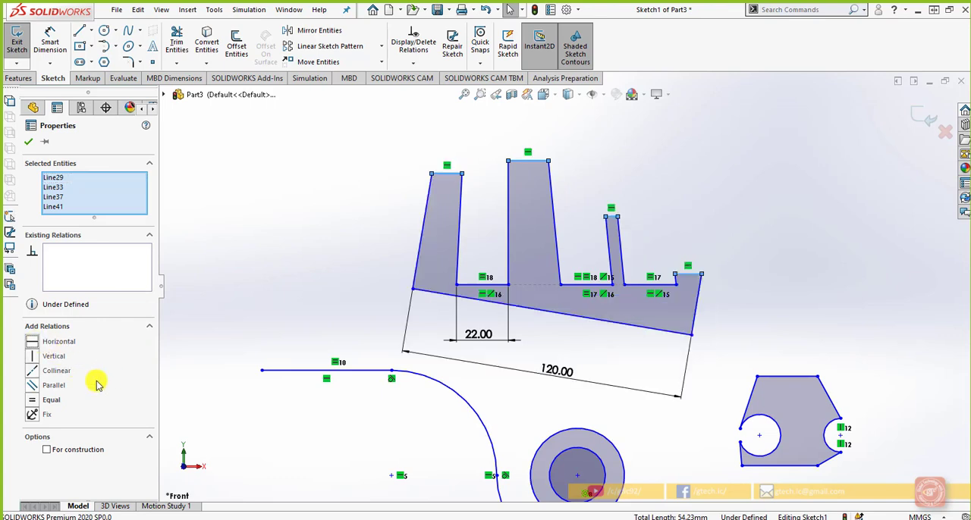
left_click(31, 400)
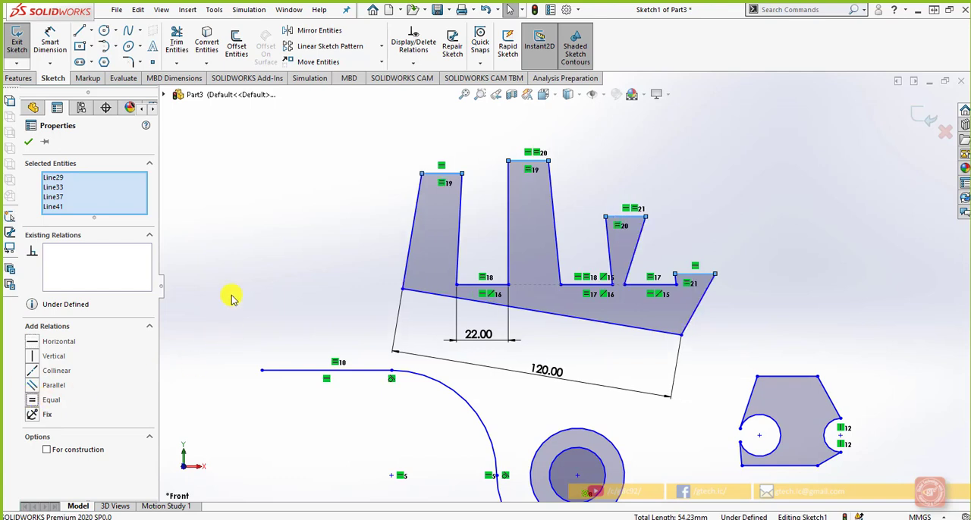
left_click(244, 294)
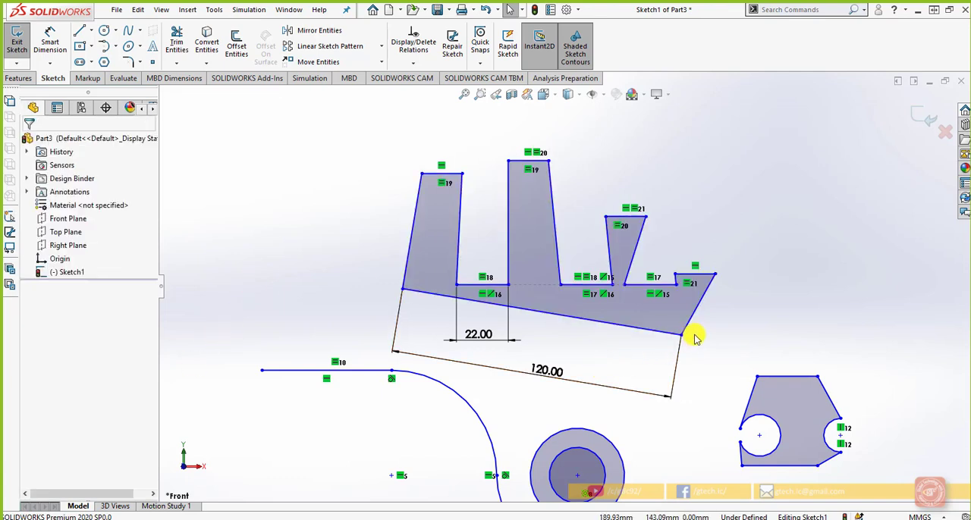
Step: Add a Vertical relation to the slanted end line at the toothed profile's right side
left_click(690, 328)
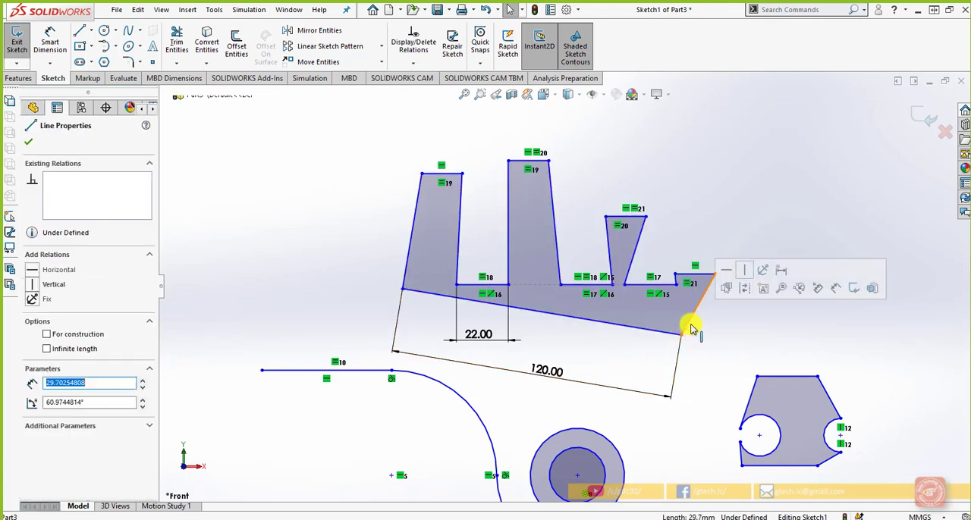
left_click(745, 274)
left_click(741, 319)
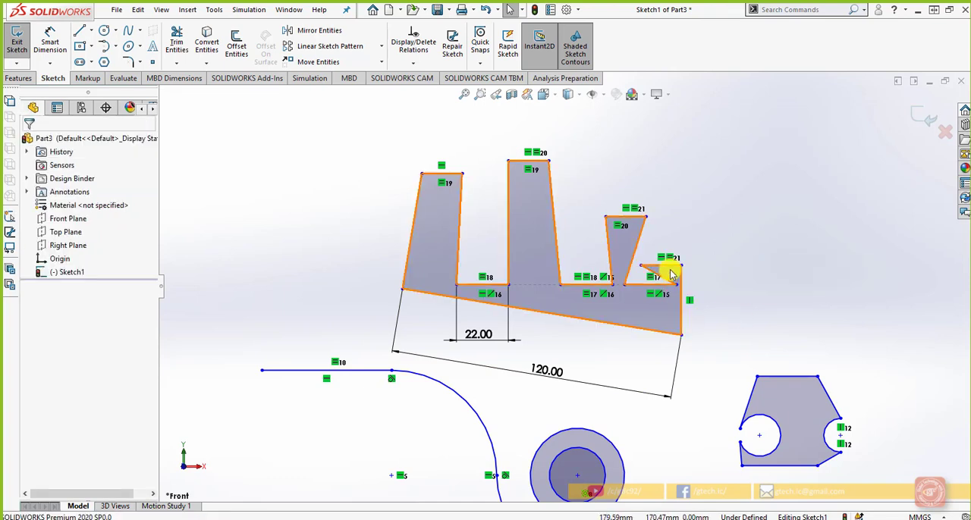
Step: Add a Horizontal relation to the toothed profile's 120 mm base line
left_click(538, 318)
left_click(538, 329)
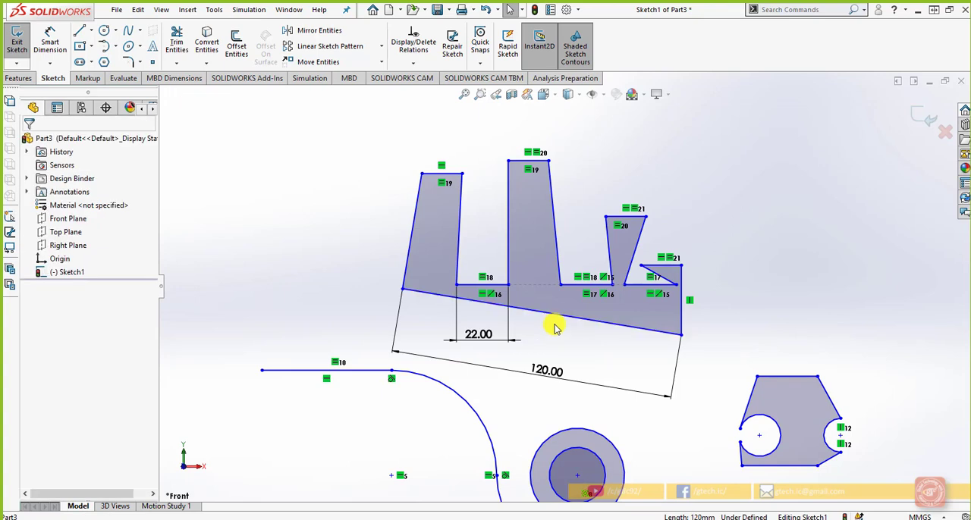
left_click(595, 313)
left_click(597, 262)
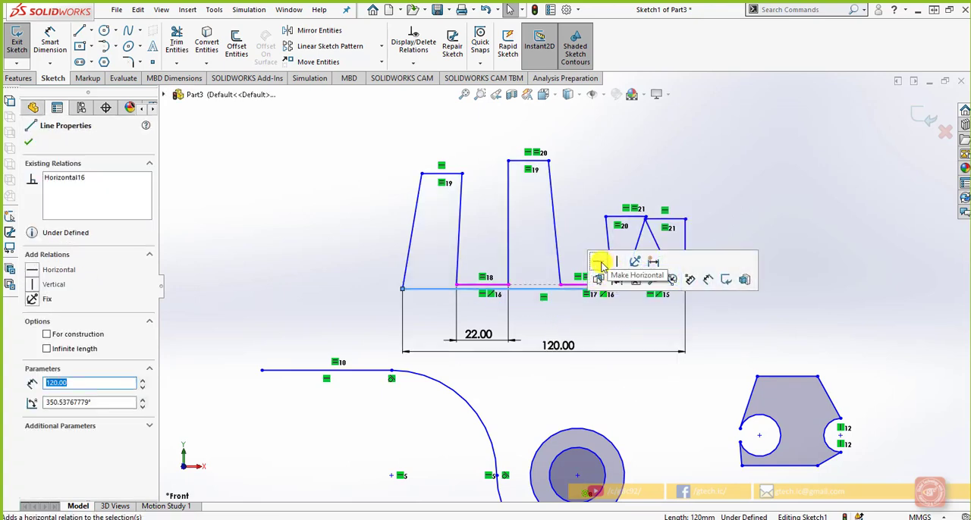
left_click(752, 321)
scroll(688, 290, "up", 1)
scroll(622, 262, "down", 2)
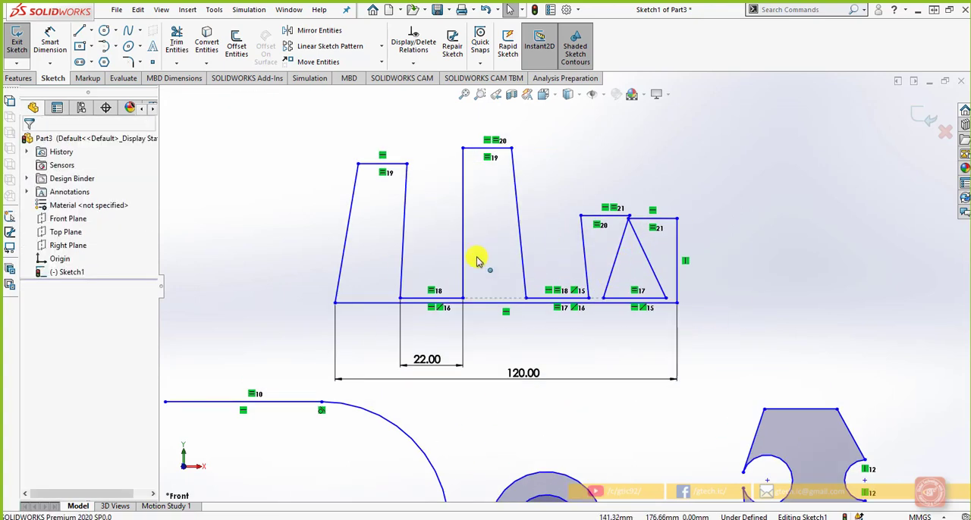
scroll(477, 274, "down", 1)
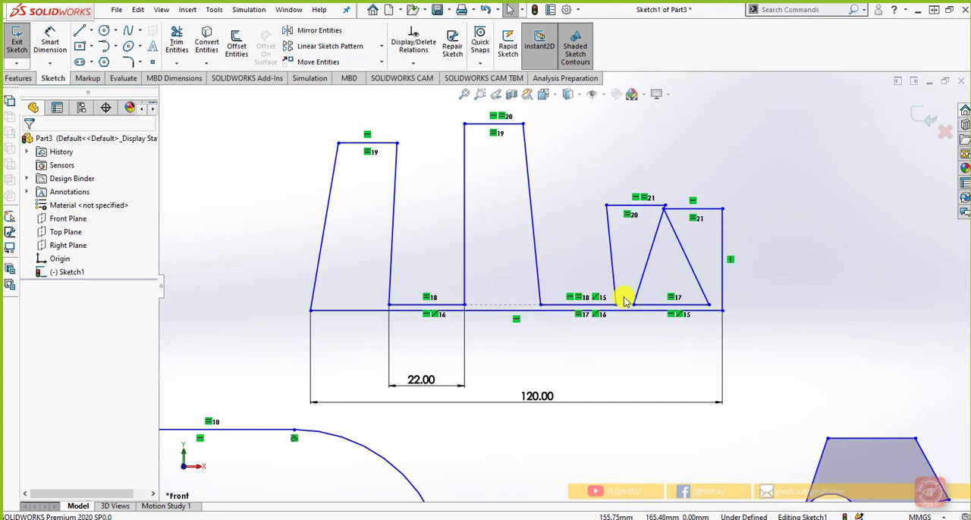
left_click(662, 211)
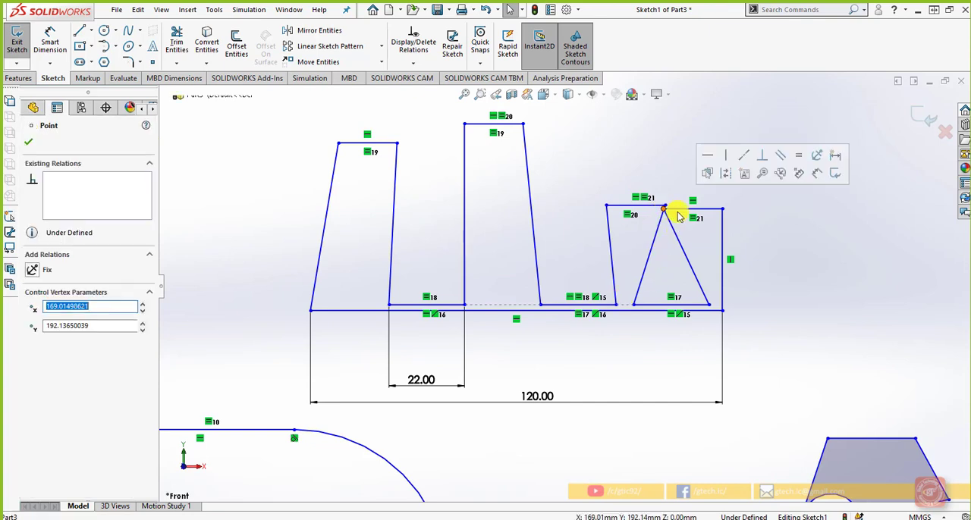
left_click(434, 379)
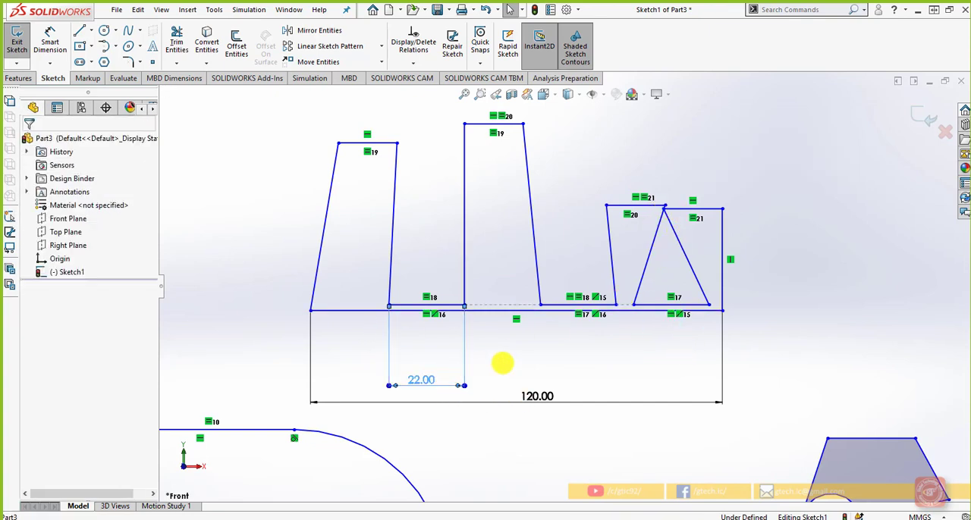
left_click(502, 363)
key("z")
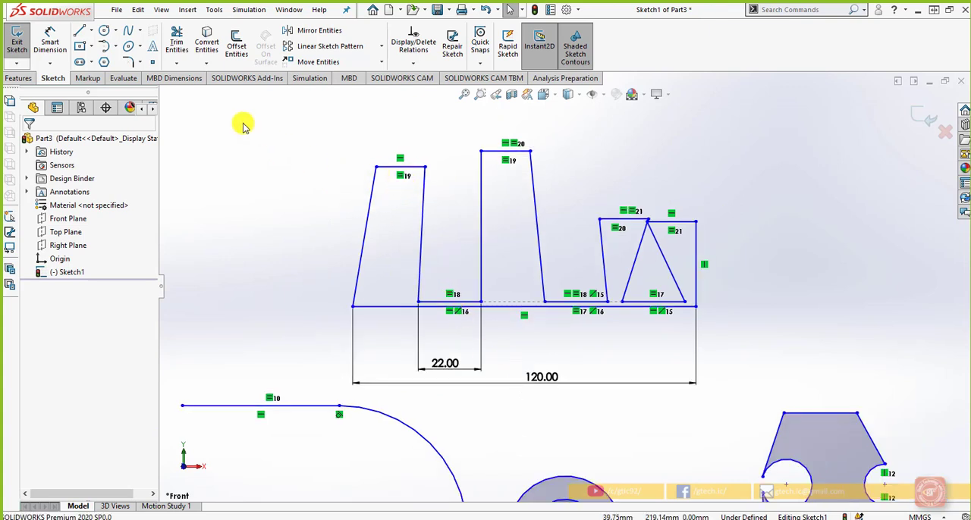
Step: Dimension the top line of the tallest tooth and set its length to 5 mm
left_click(50, 42)
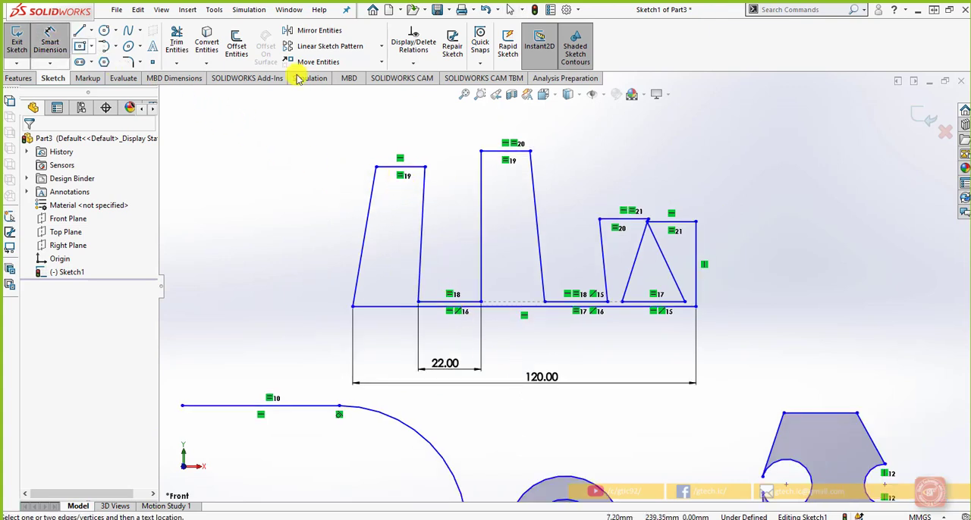
left_click(499, 155)
left_click(496, 128)
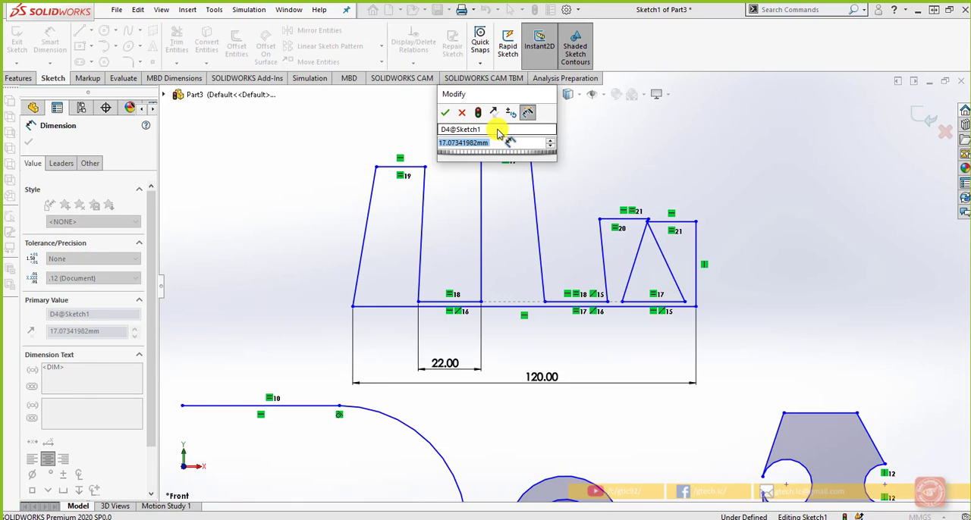
type("5")
key("Return")
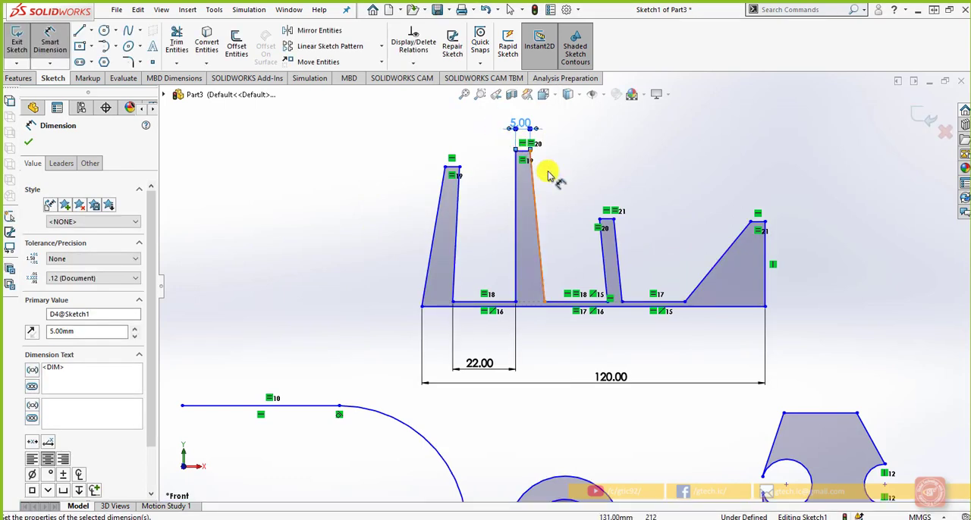
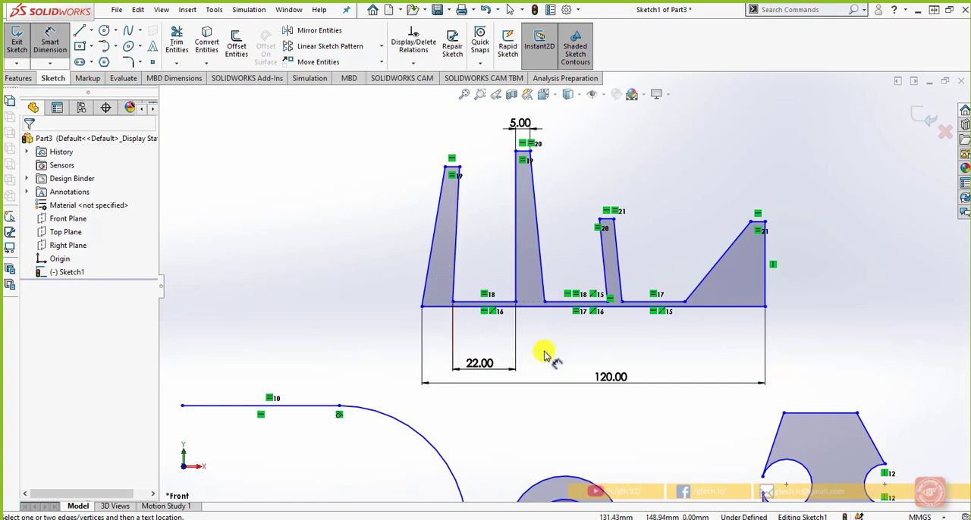
Step: Add a Vertical relation to the slanted outer line of the toothed profile's leftmost tooth
key("Escape")
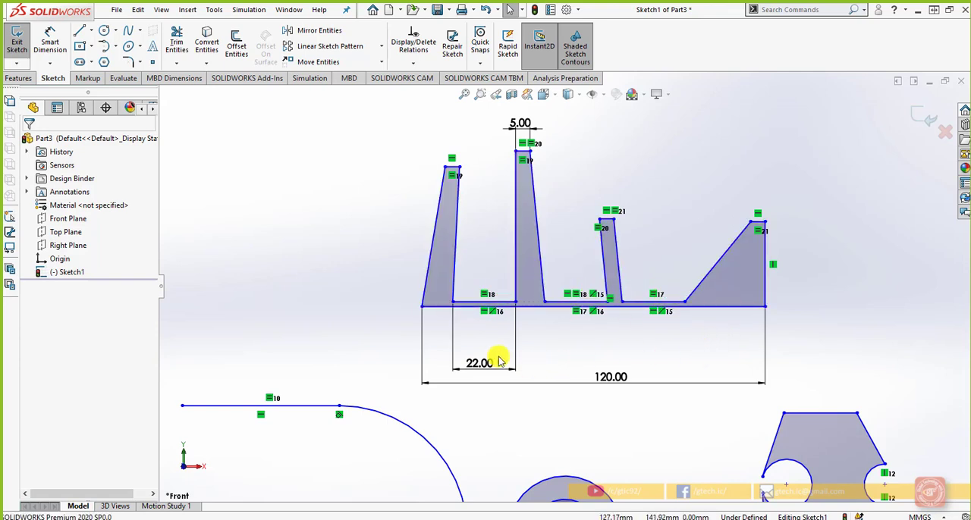
left_click(432, 261)
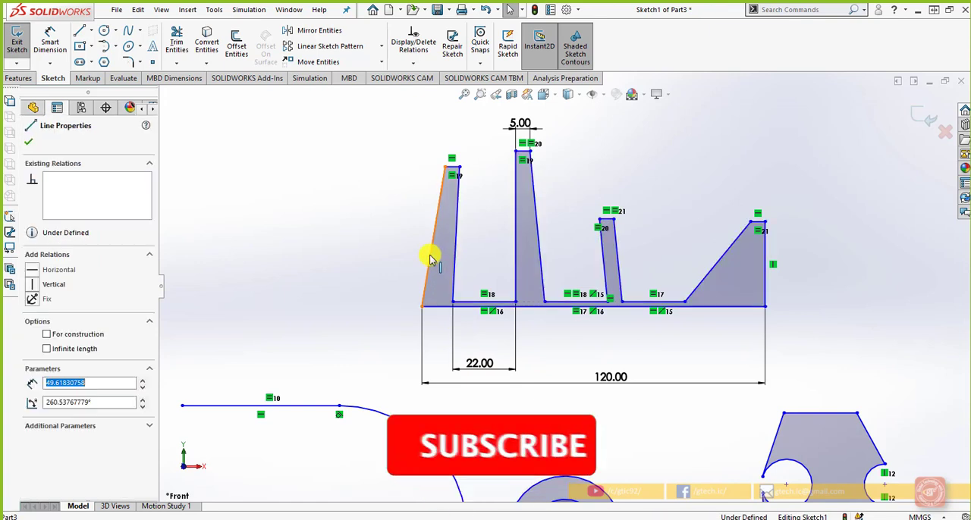
left_click(483, 200)
left_click(421, 231)
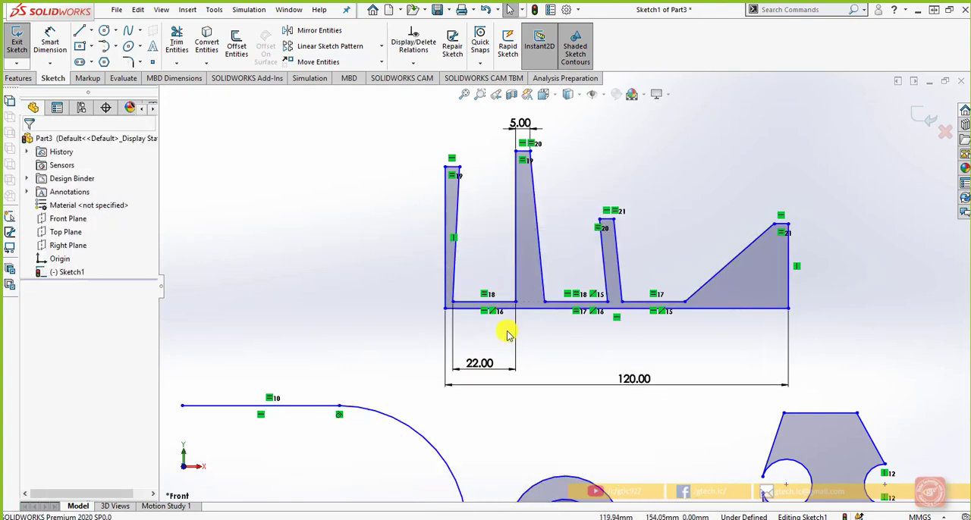
Step: Delete the 5 mm tooth top dimension and the 22 mm gap dimension
scroll(459, 246, "down", 2)
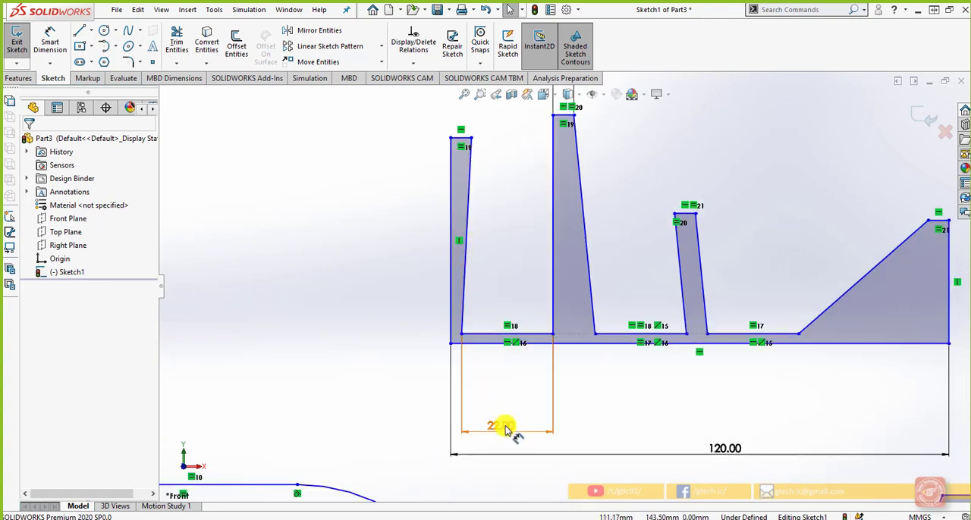
scroll(596, 271, "up", 2)
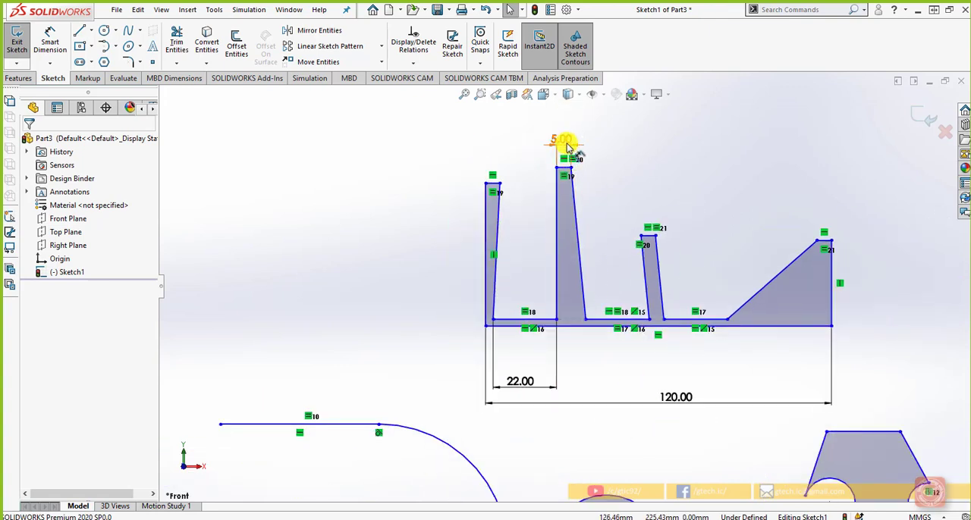
left_click(565, 143)
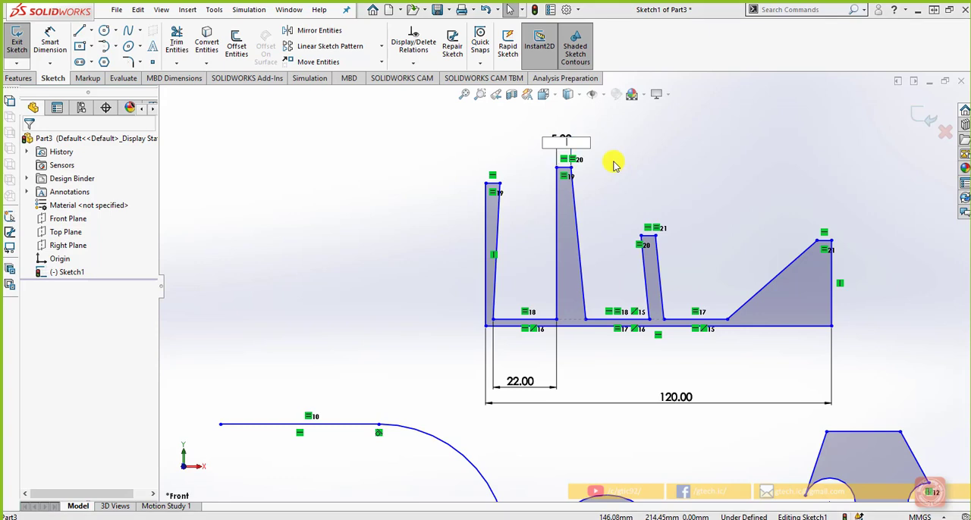
key("Return")
left_click(563, 268)
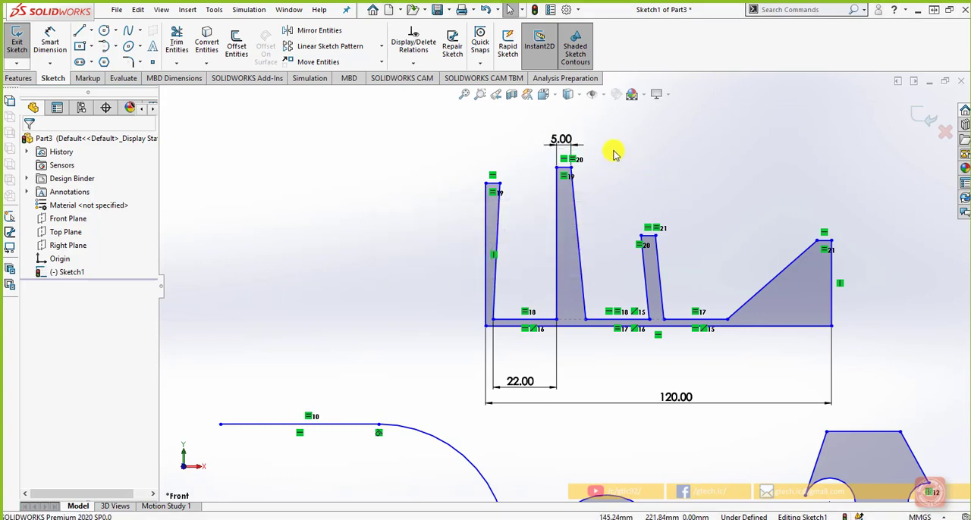
left_click(561, 140)
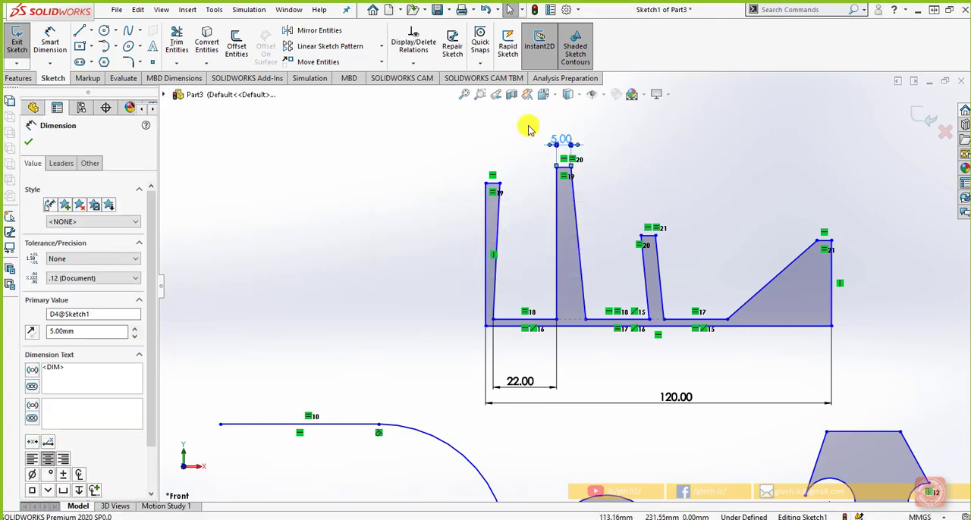
key("Delete")
left_click(552, 388)
key("Delete")
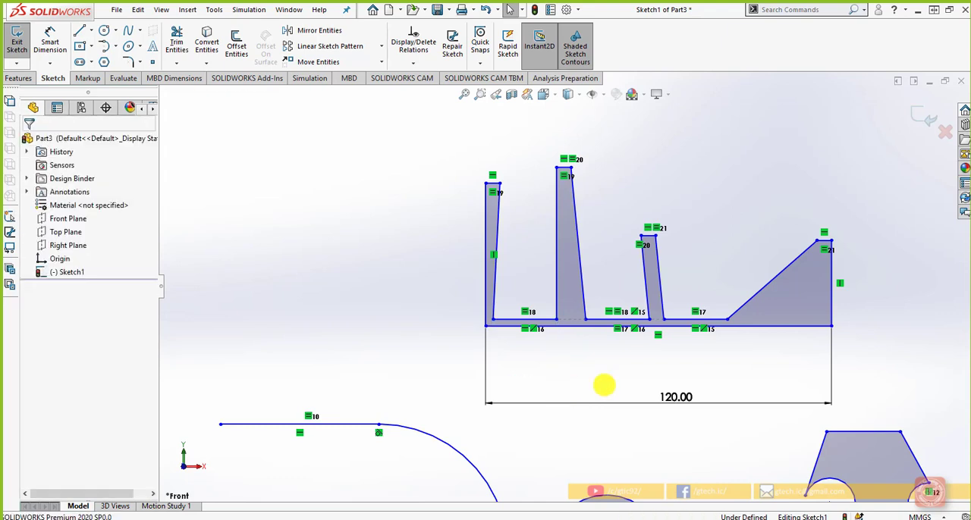
Step: Add a Vertical relation to the slanted inner line of the leftmost tooth
scroll(497, 302, "down", 2)
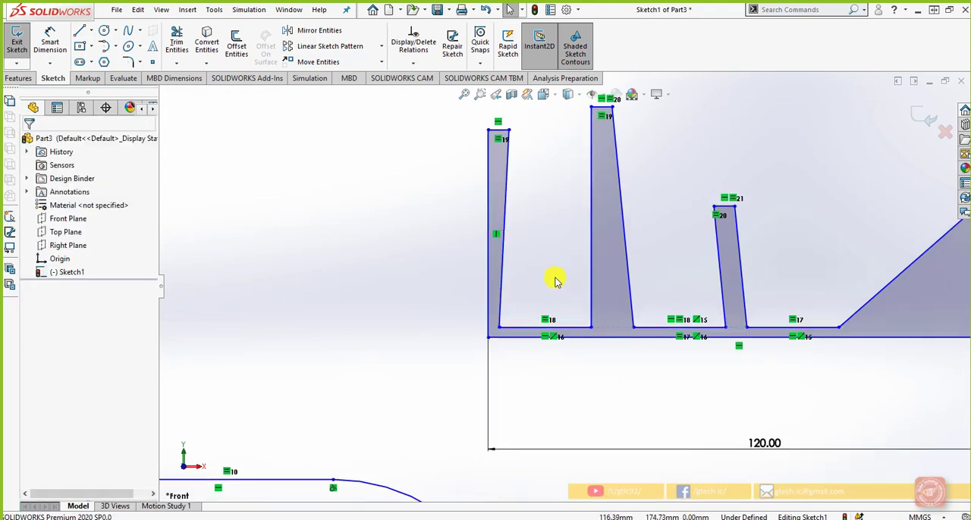
left_click(501, 327)
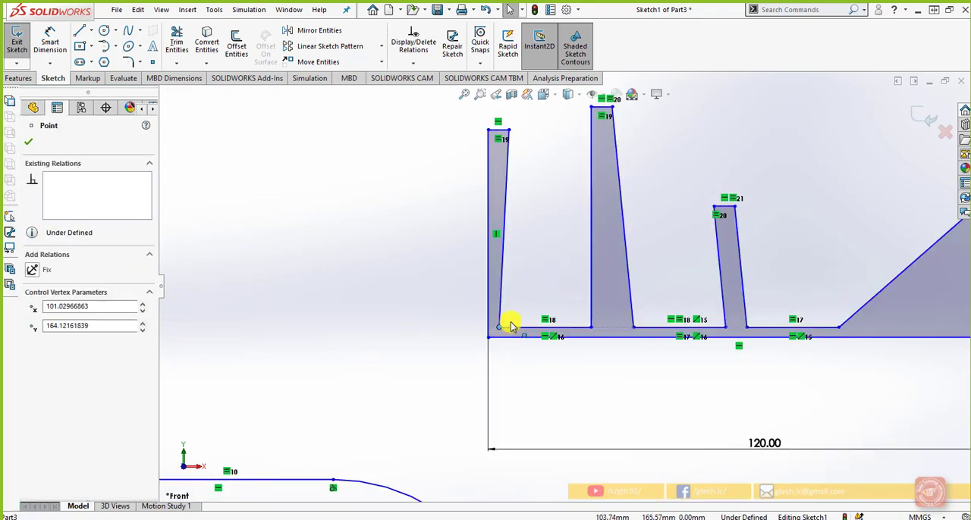
left_click(488, 337, "ctrl")
scroll(532, 387, "up", 1)
left_click(536, 390)
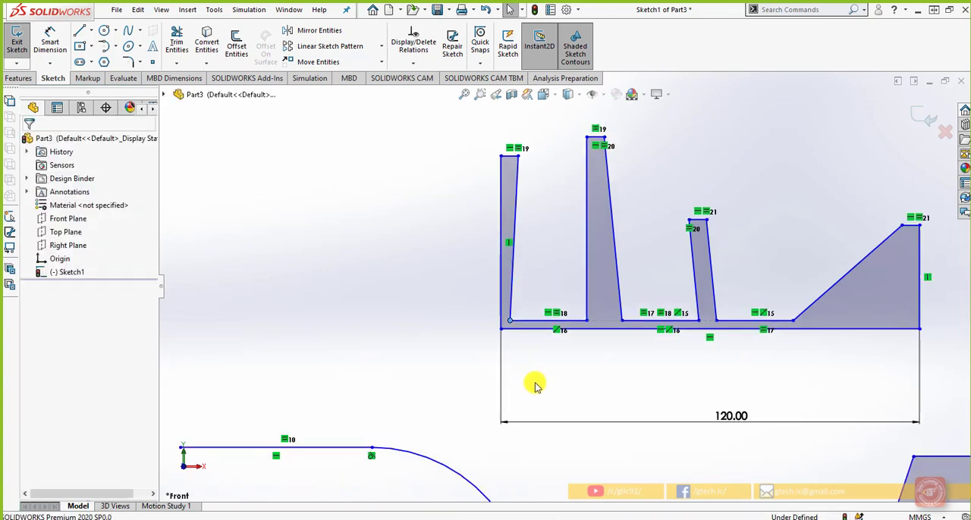
left_click(511, 279)
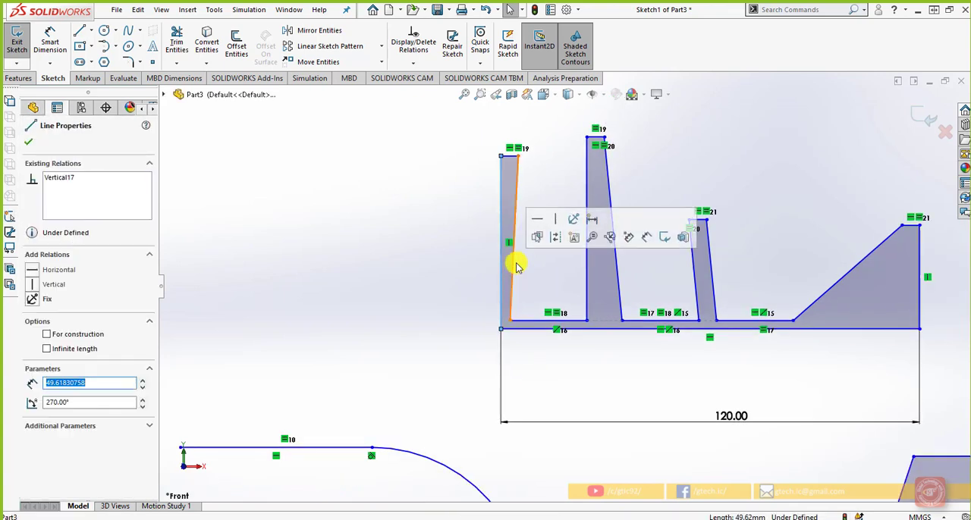
left_click(569, 209)
left_click(557, 269)
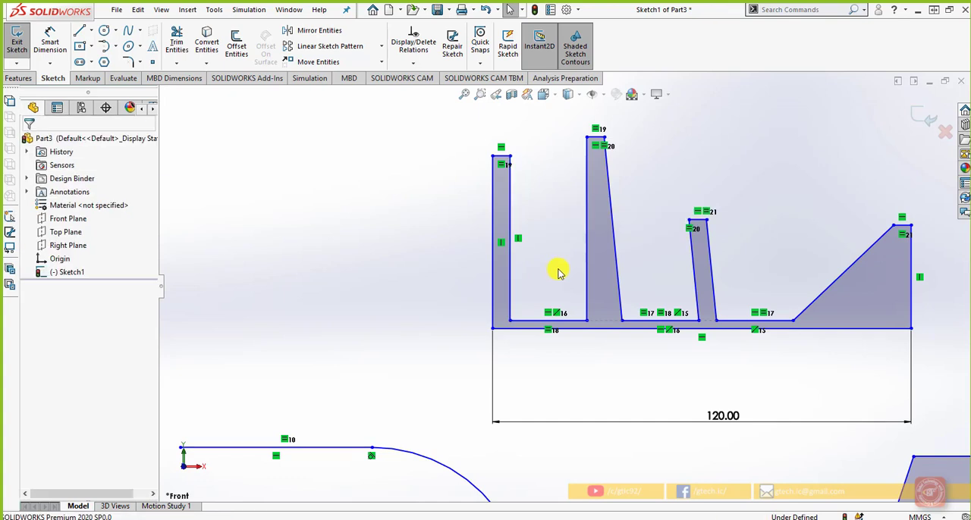
Step: Add Vertical relations to the slanted right-hand lines of the second and third teeth
left_click(616, 246)
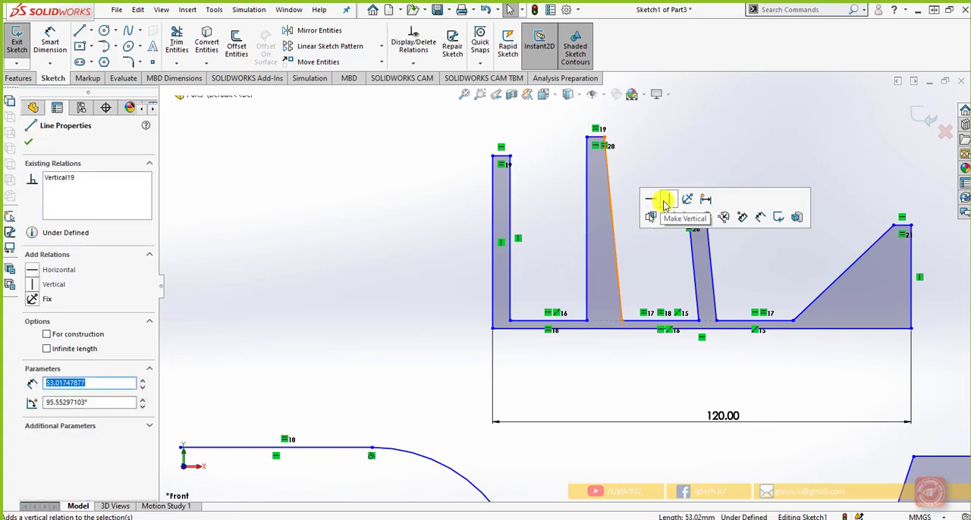
left_click(664, 202)
left_click(710, 267)
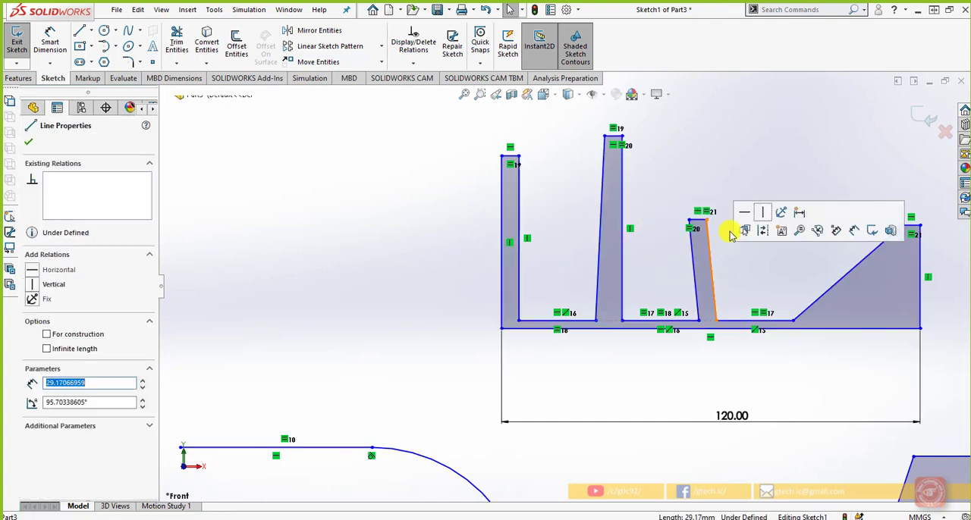
left_click(762, 212)
left_click(758, 265)
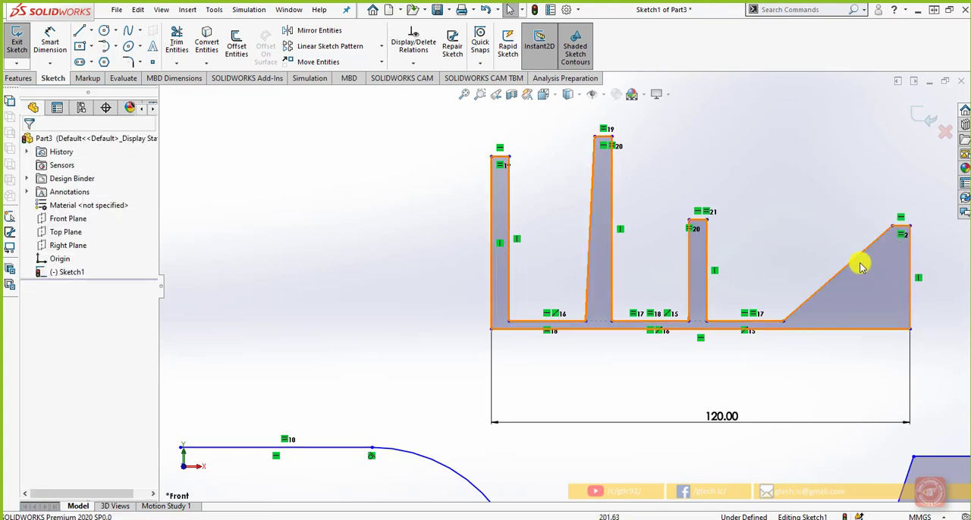
Step: Try to add a Vertical relation to the sloped line of the rightmost tooth with the 120 mm base dimension in place
left_click(859, 265)
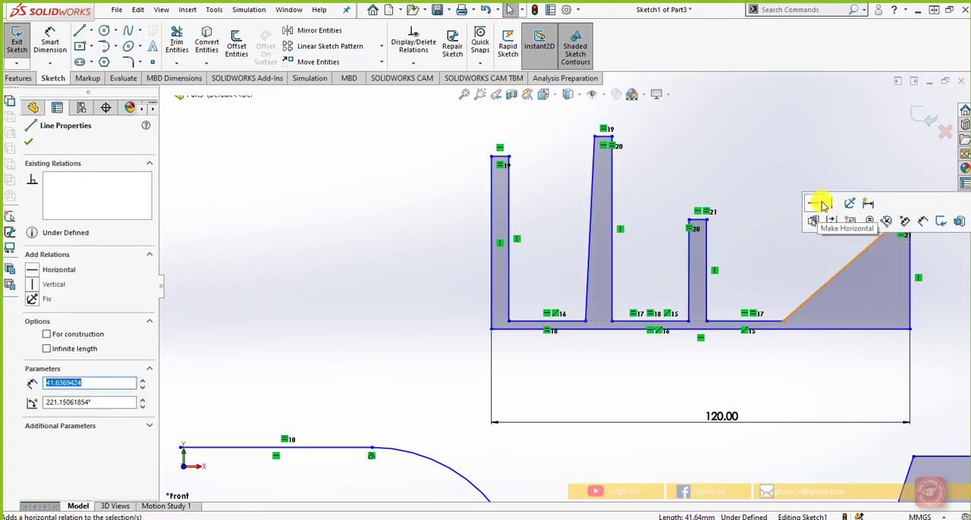
left_click(824, 207)
left_click(796, 276)
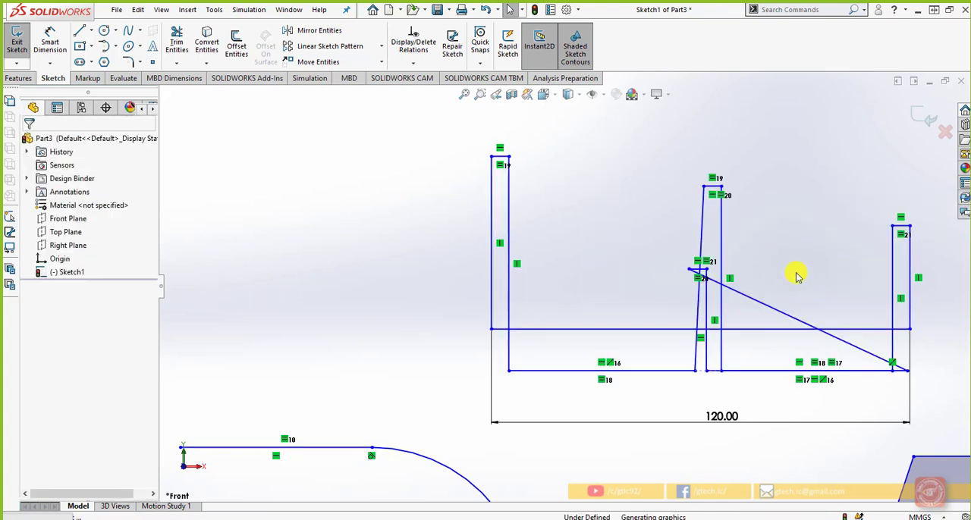
Step: Delete the 120 mm base dimension and add a Vertical relation to the rightmost tooth's sloped line
left_click(746, 428)
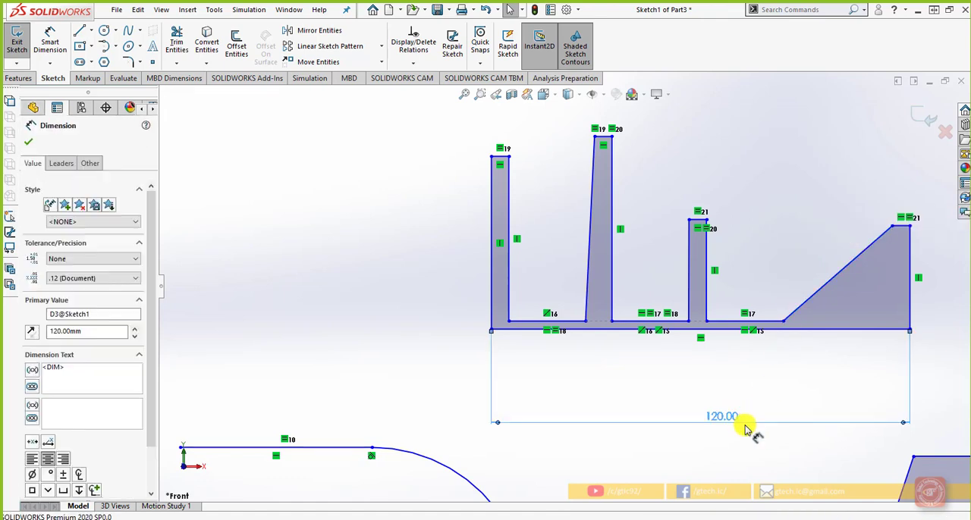
key("Delete")
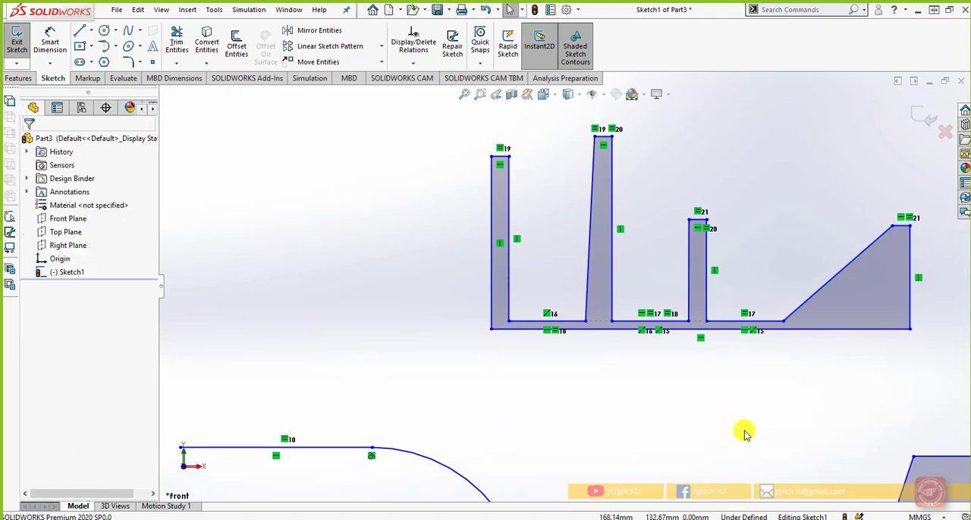
left_click(811, 296)
left_click(829, 235)
left_click(806, 396)
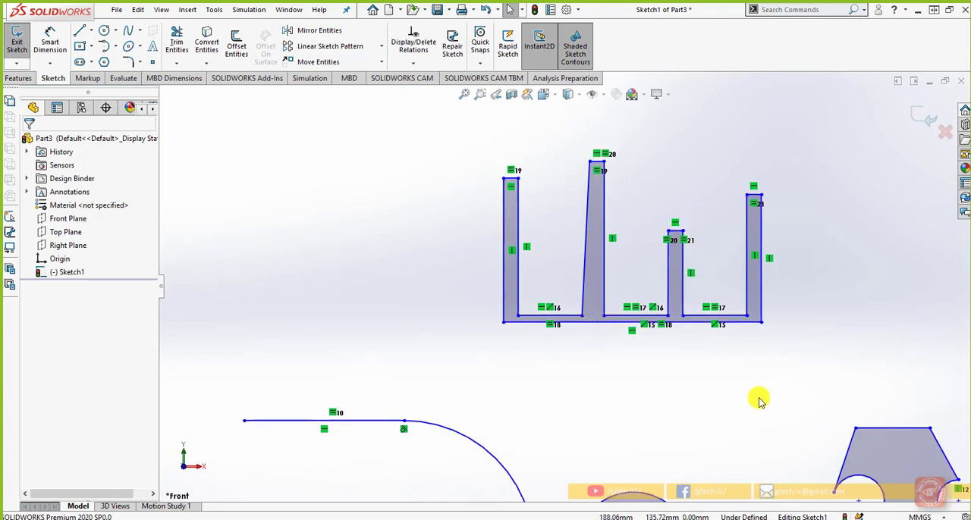
Step: Add a Vertical relation to the slanted left-hand line of the second tooth
left_click(587, 216)
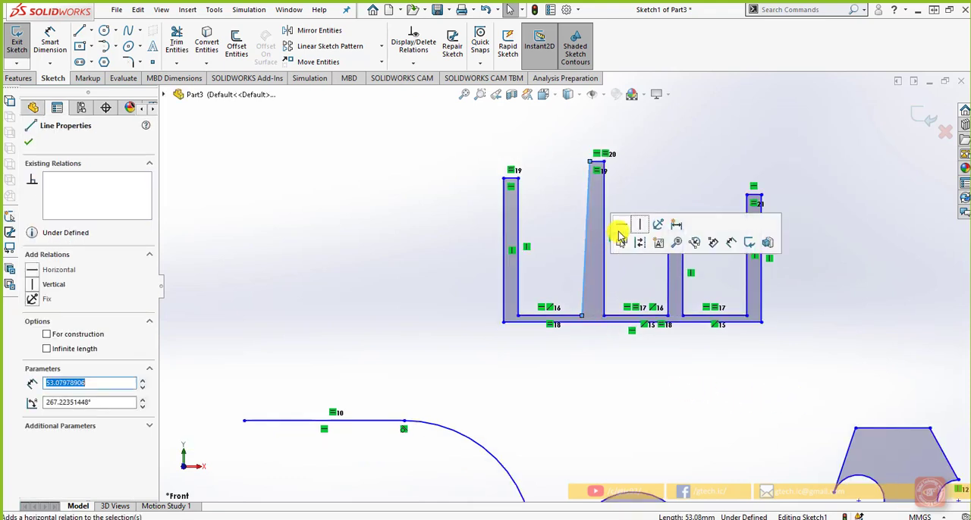
left_click(639, 225)
left_click(682, 405)
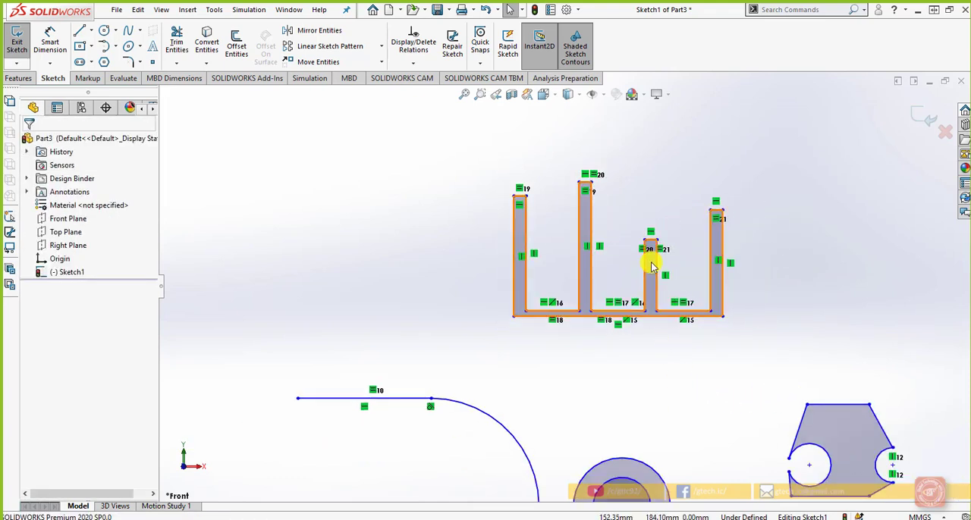
Step: Lower the second tooth's top line to about the third tooth's height and add a Collinear relation between both top lines
scroll(617, 321, "down", 3)
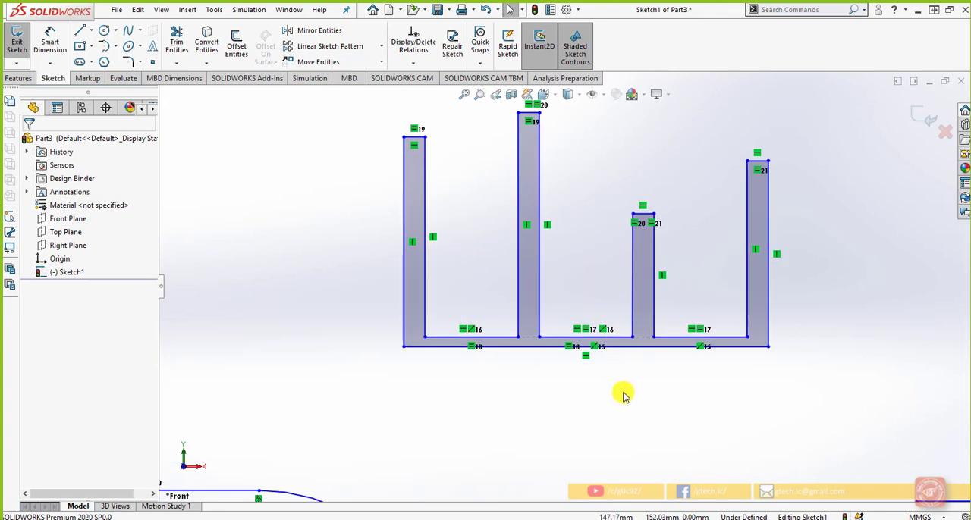
scroll(622, 395, "up", 1)
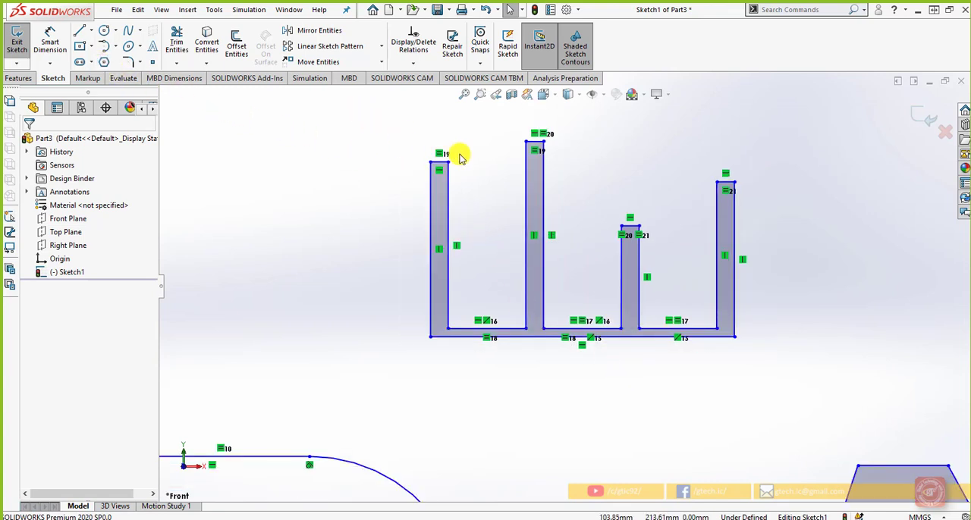
left_click_drag(532, 145, 533, 226)
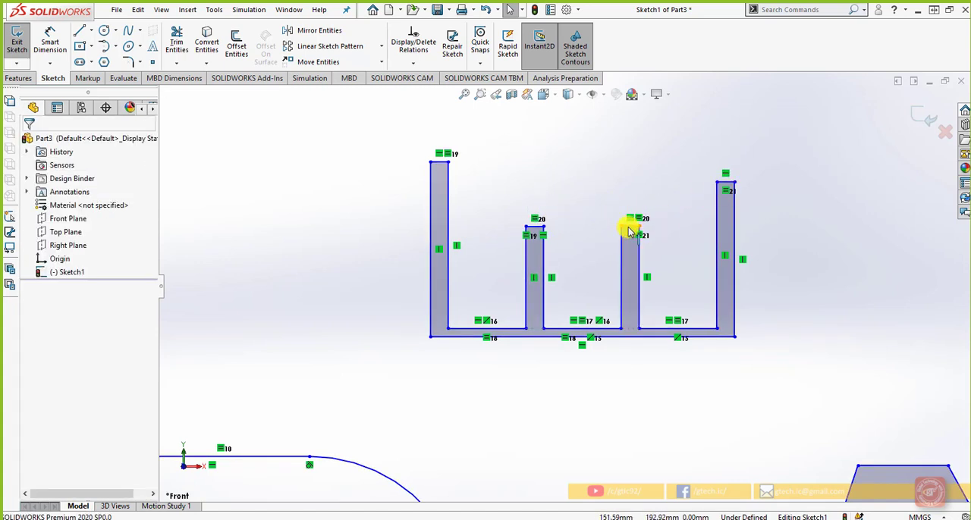
left_click(628, 227)
left_click(534, 225, "ctrl")
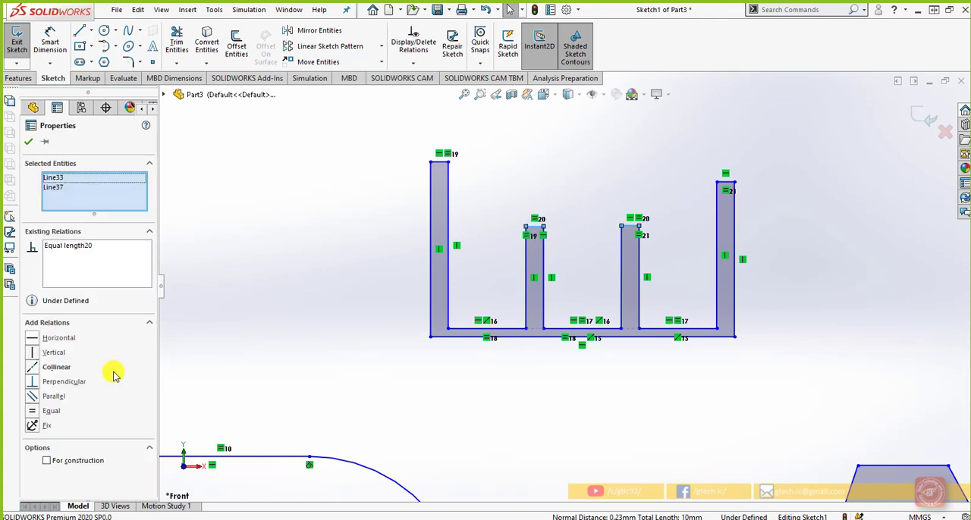
left_click(34, 369)
left_click(374, 364)
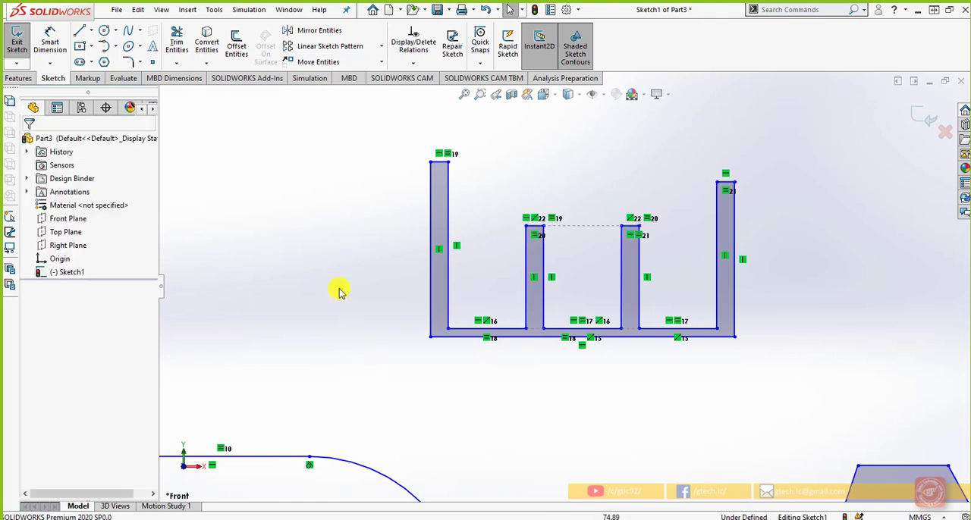
Step: Dimension the leftmost tooth's top line and set its length to 10 mm
left_click(55, 44)
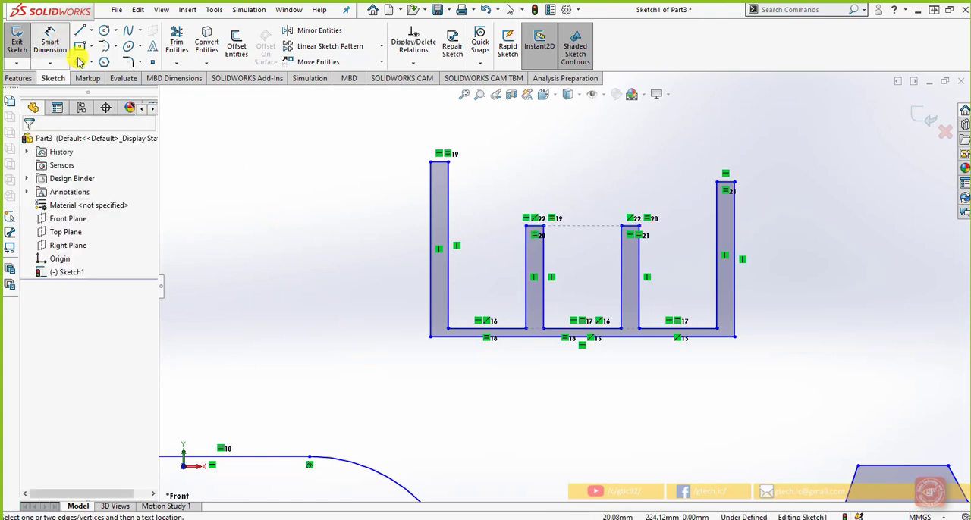
left_click(439, 162)
left_click(438, 130)
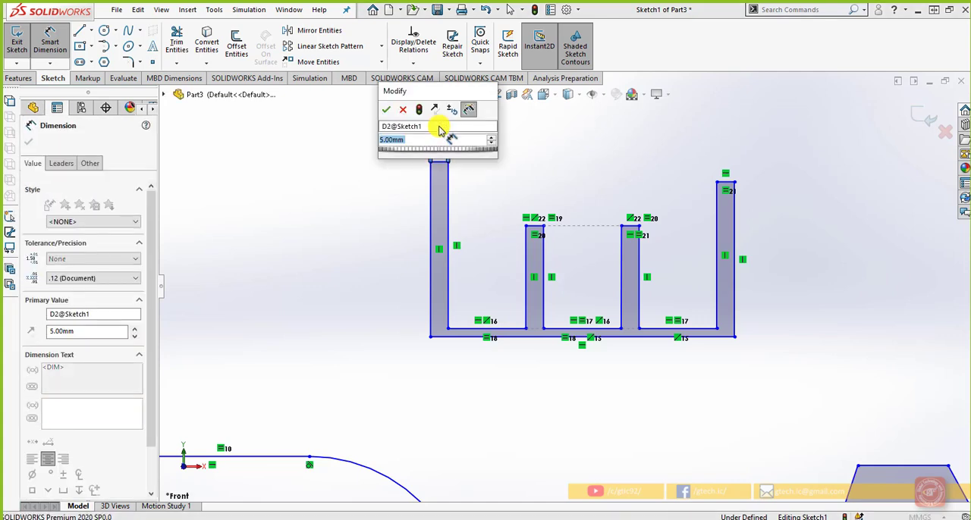
type("10")
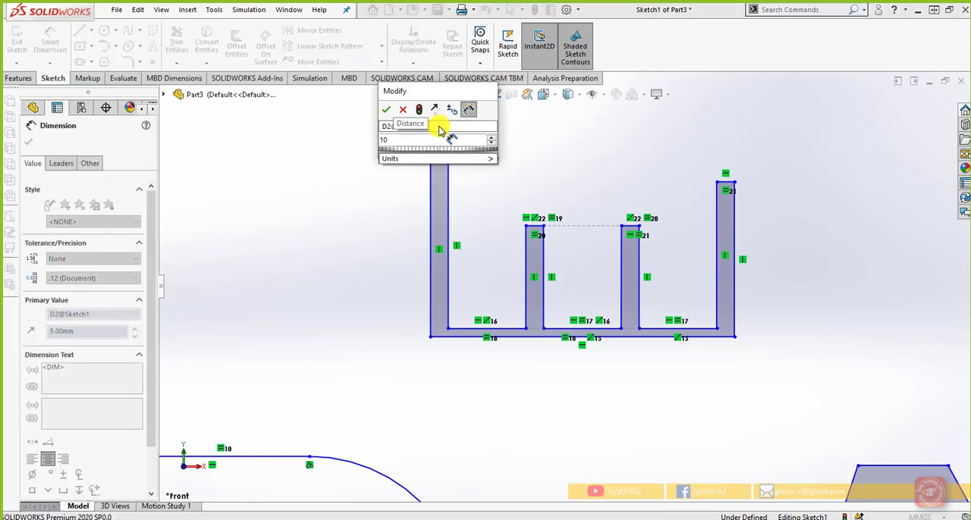
key("Return")
left_click(395, 281)
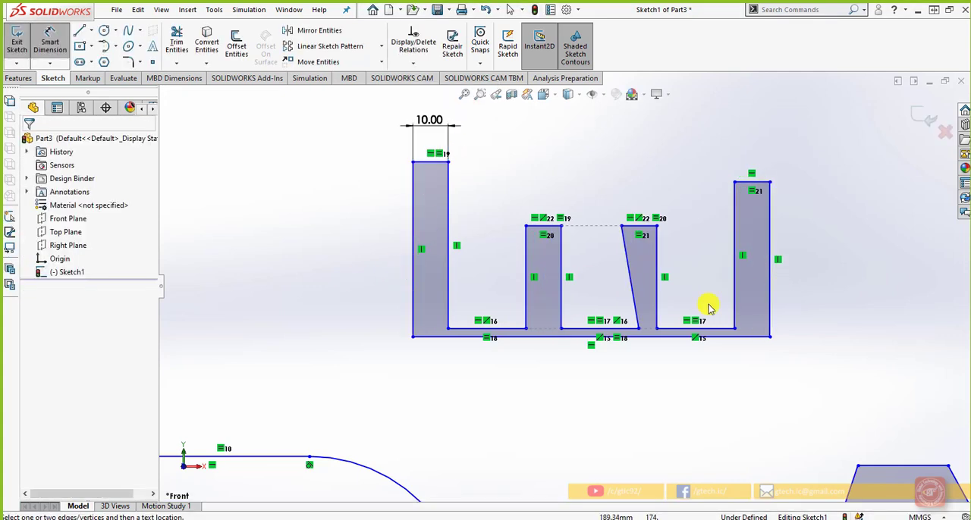
Step: Add a Vertical relation to the slanted left-hand line of the third tooth and exit the sketch
key("Escape")
left_click(630, 281)
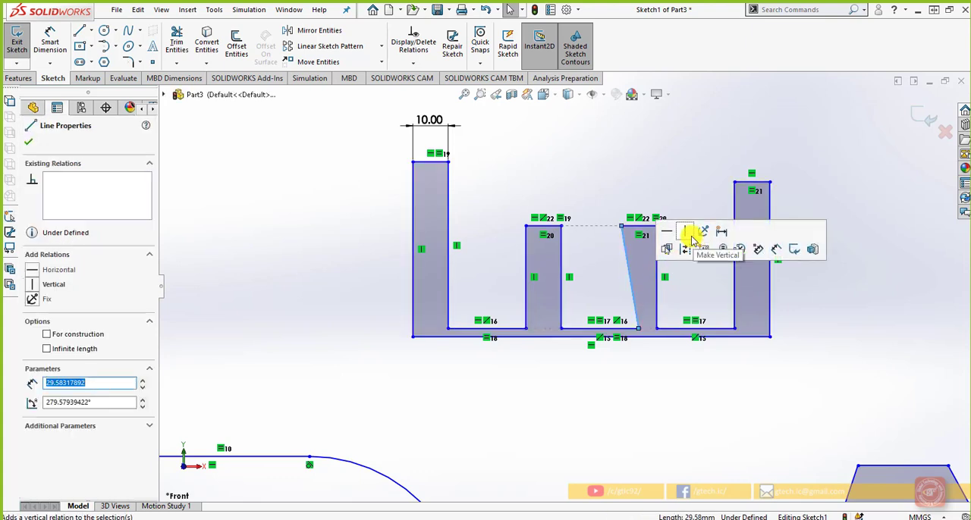
left_click(691, 238)
left_click(669, 388)
key("ctrl+b")
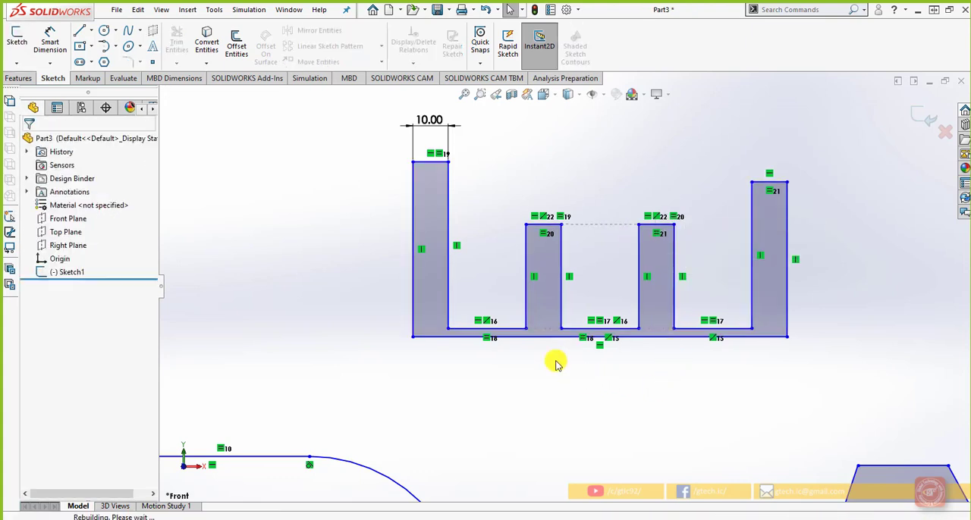
Step: Reopen the toothed profile's sketch and dimension the floor line of its first gap to 20 mm
left_click(56, 272)
left_click(61, 253)
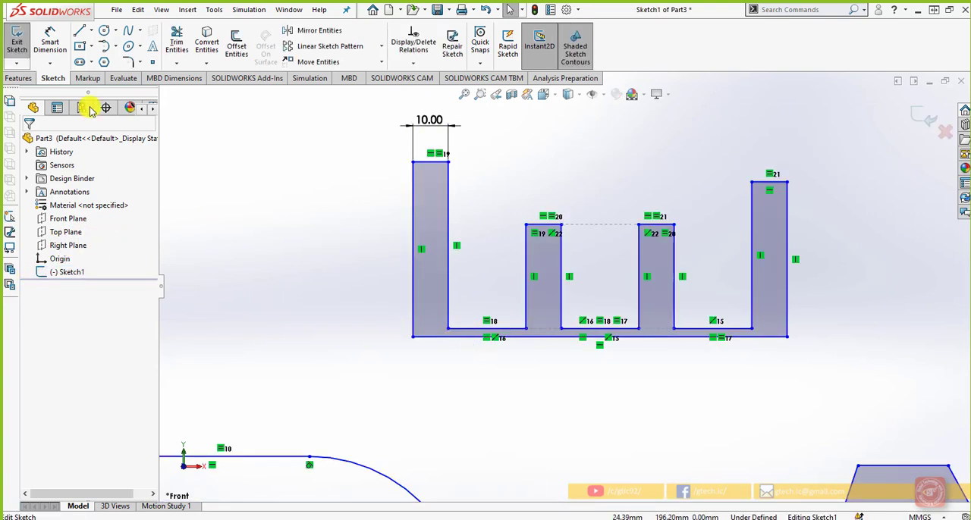
left_click(50, 42)
left_click(470, 331)
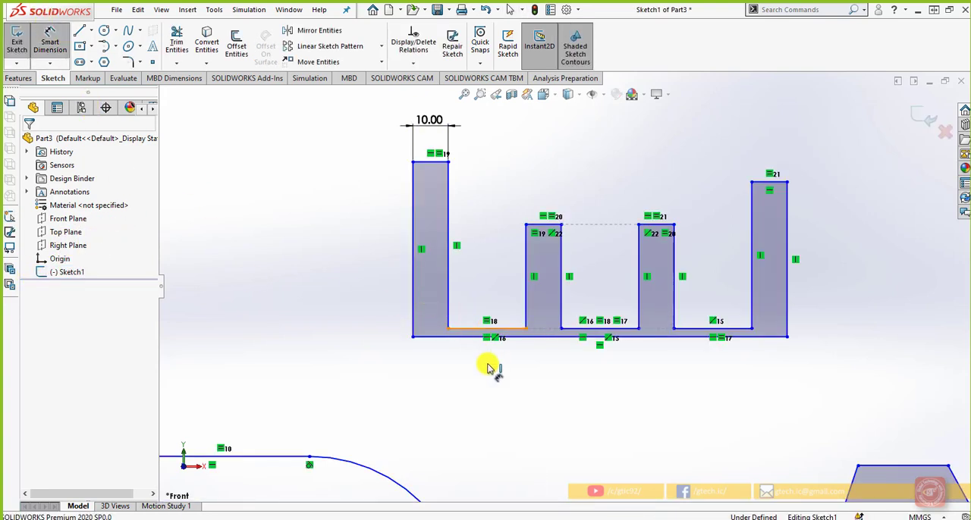
left_click(494, 385)
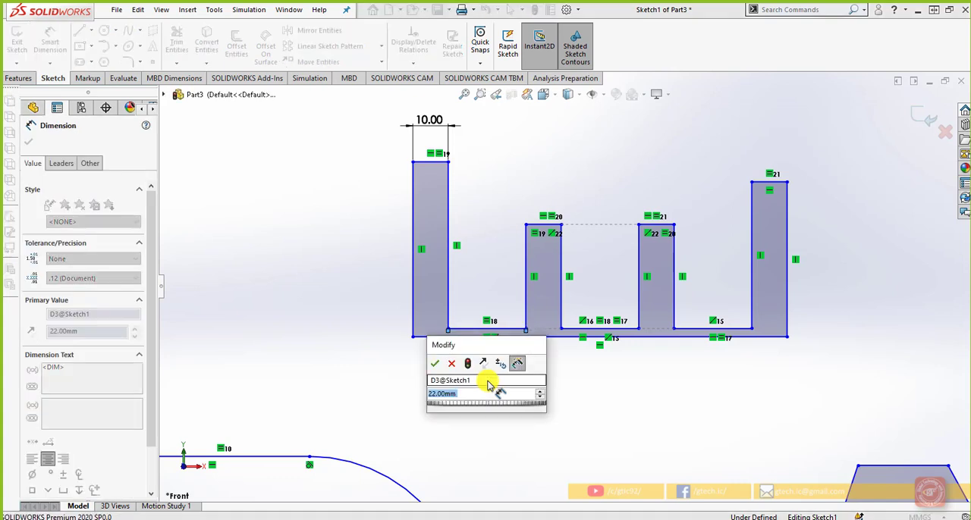
type("20")
key("Return")
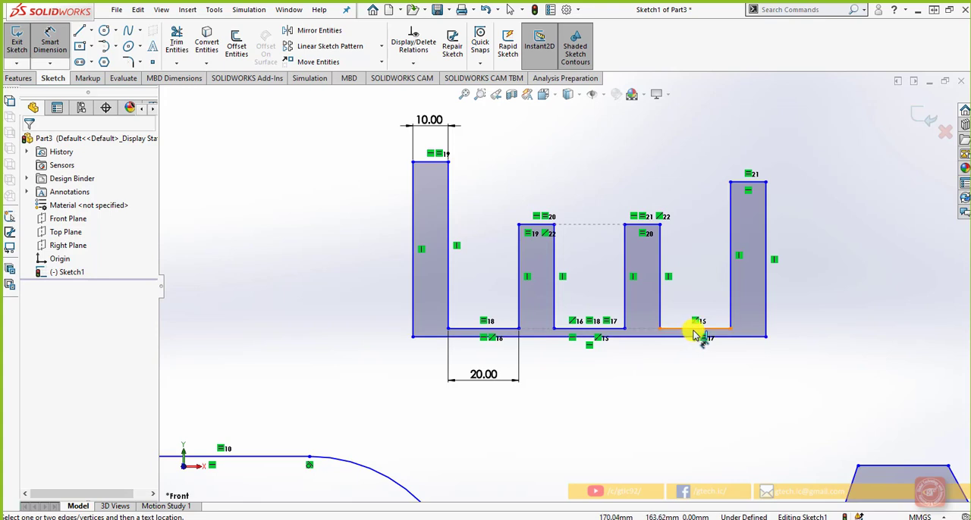
Step: Dimension the distance between the last gap's floor line and the profile's base line to 5 mm
left_click_drag(696, 334, 813, 330)
left_click(813, 329)
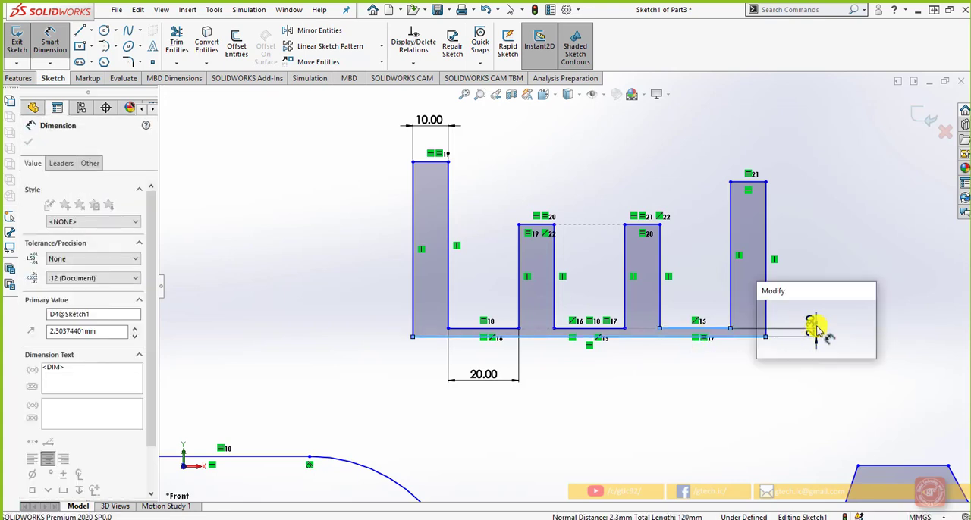
type("5")
key("Return")
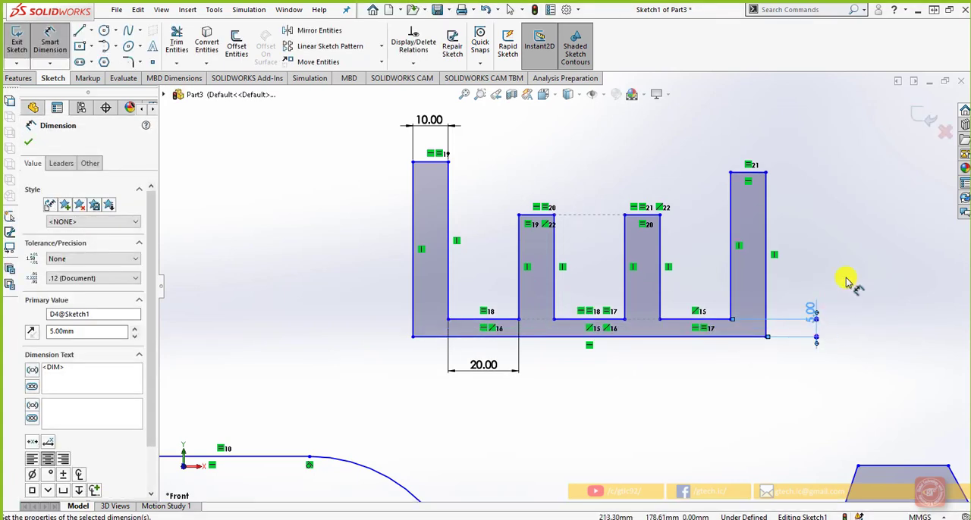
key("Escape")
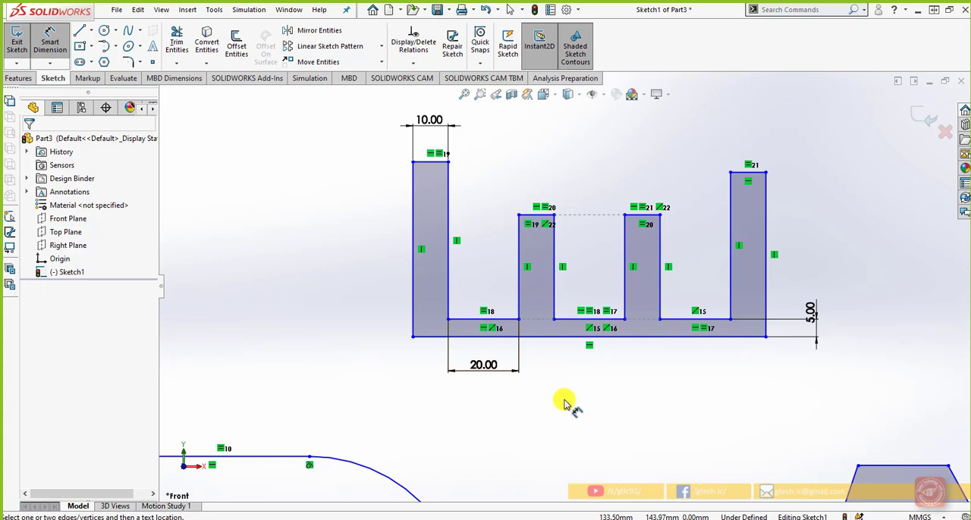
key("Escape")
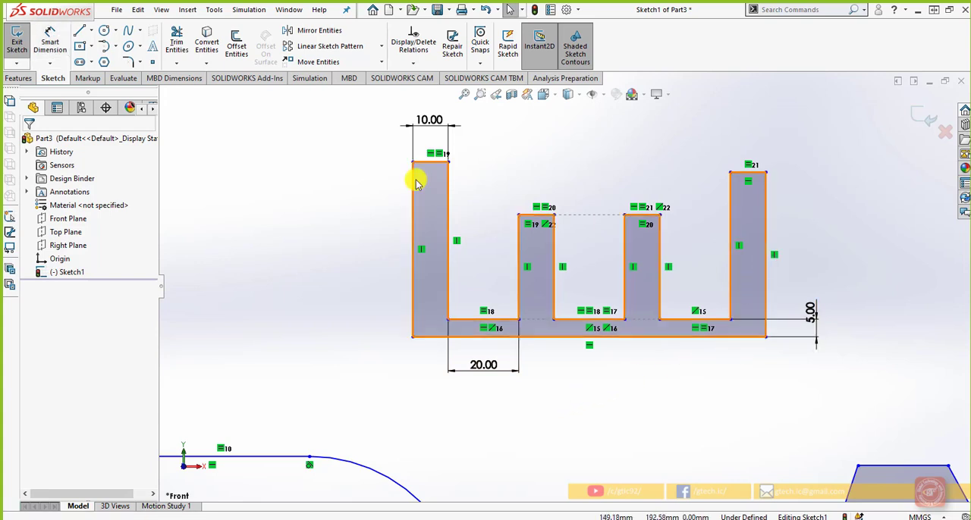
Step: Sketch a horizontal line outward from the midpoint of the rightmost tooth's outer edge and check its attached endpoint
left_click(80, 31)
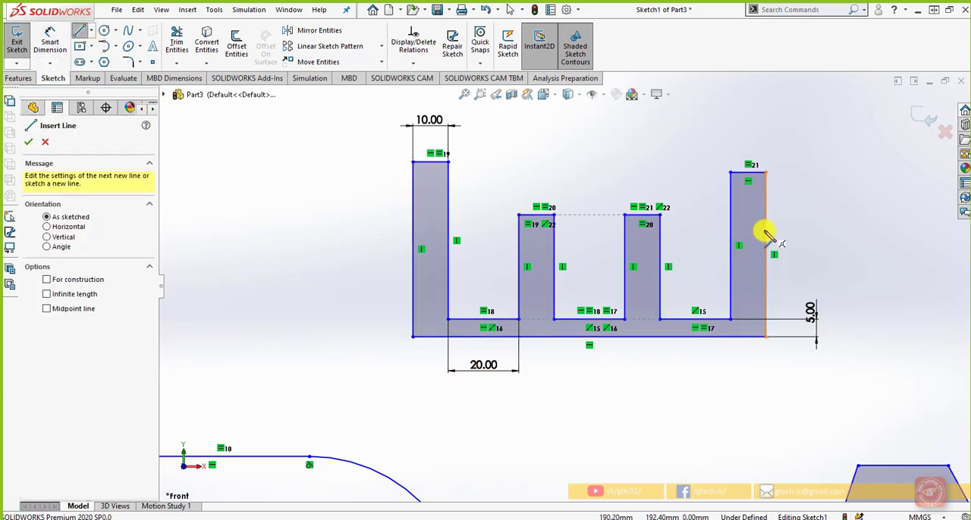
left_click(766, 255)
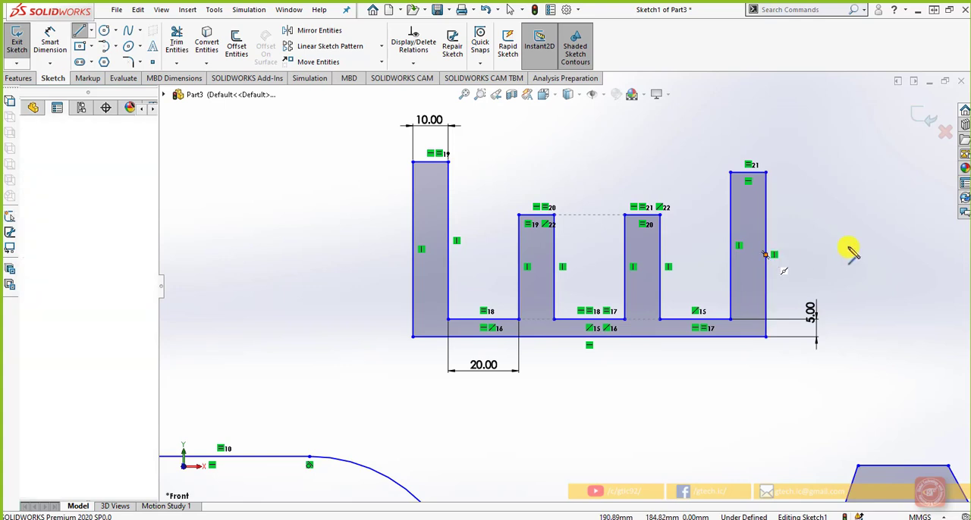
left_click(858, 255)
key("Escape")
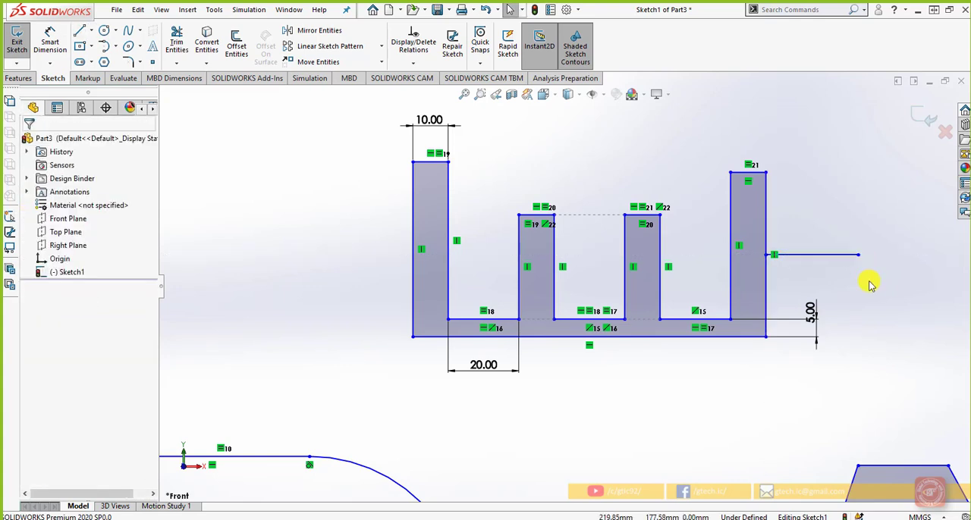
left_click(768, 256)
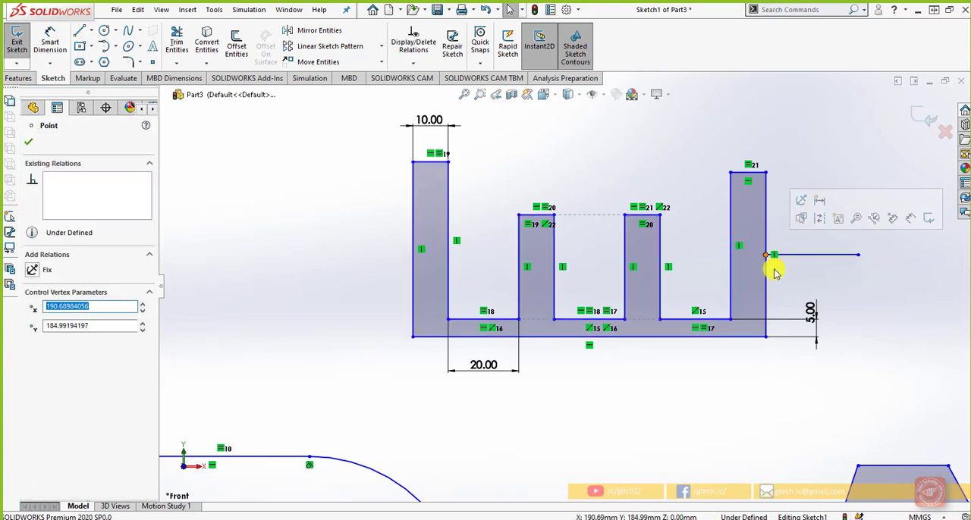
key("Escape")
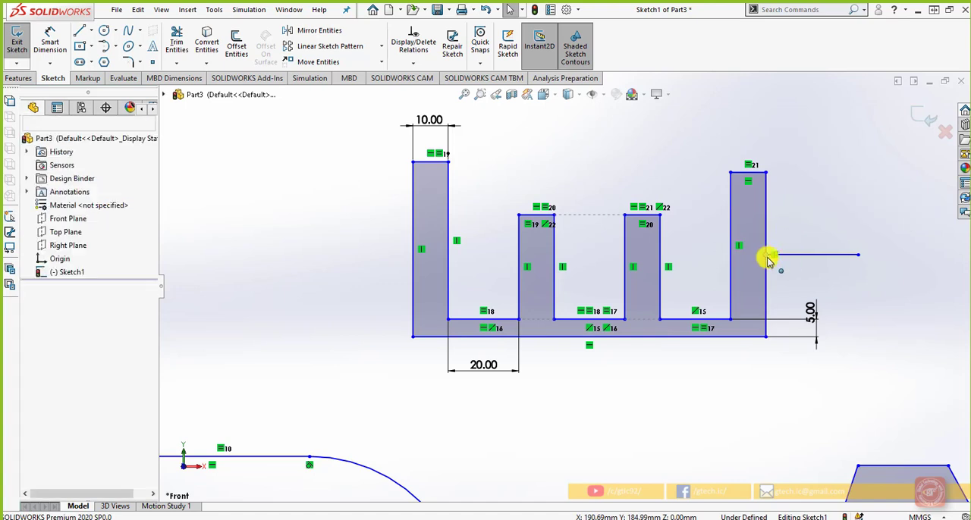
left_click(768, 256)
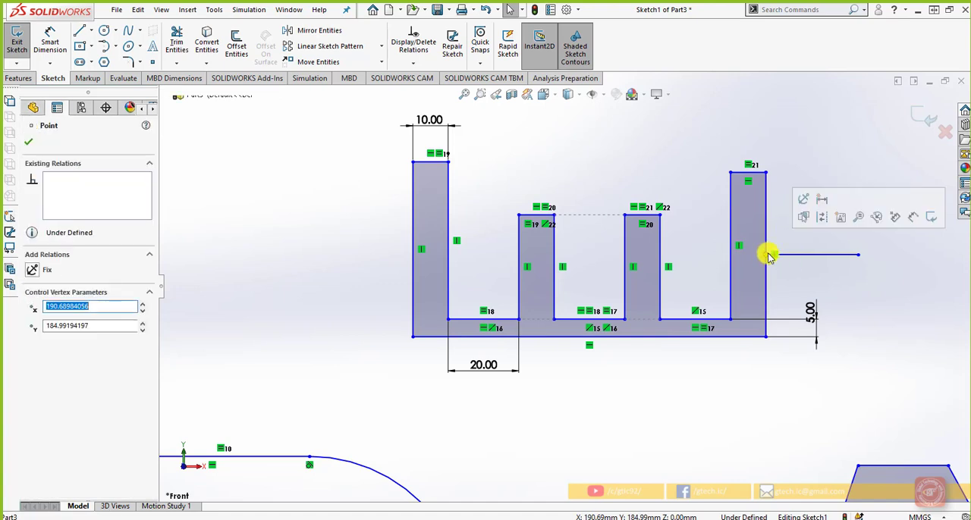
key("Escape")
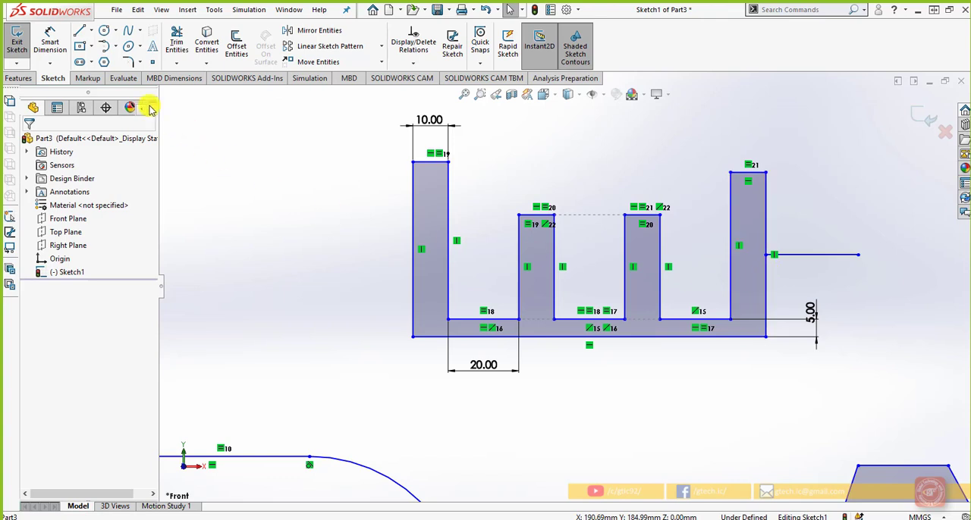
Step: Sketch a horizontal line about 20 mm long outward from the leftmost tooth's outer edge, starting above the edge's midpoint
left_click(79, 30)
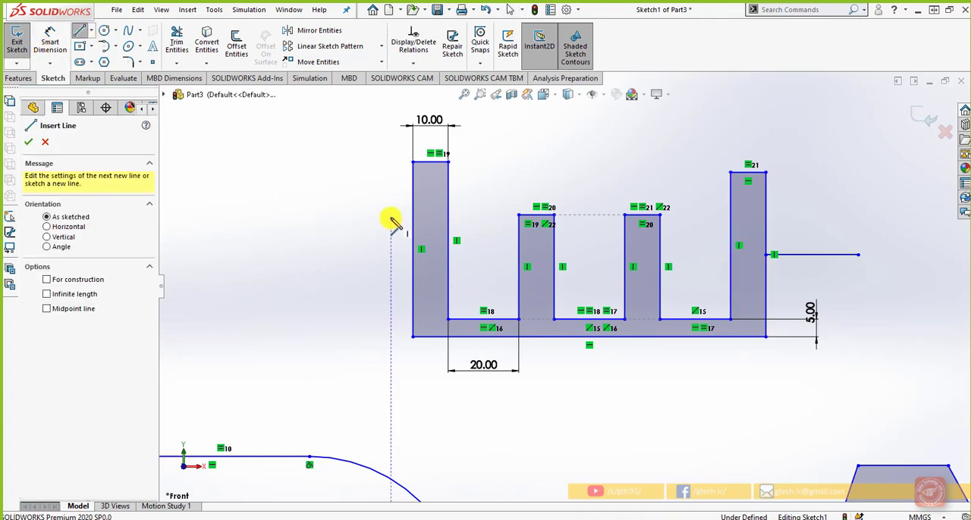
left_click(413, 203)
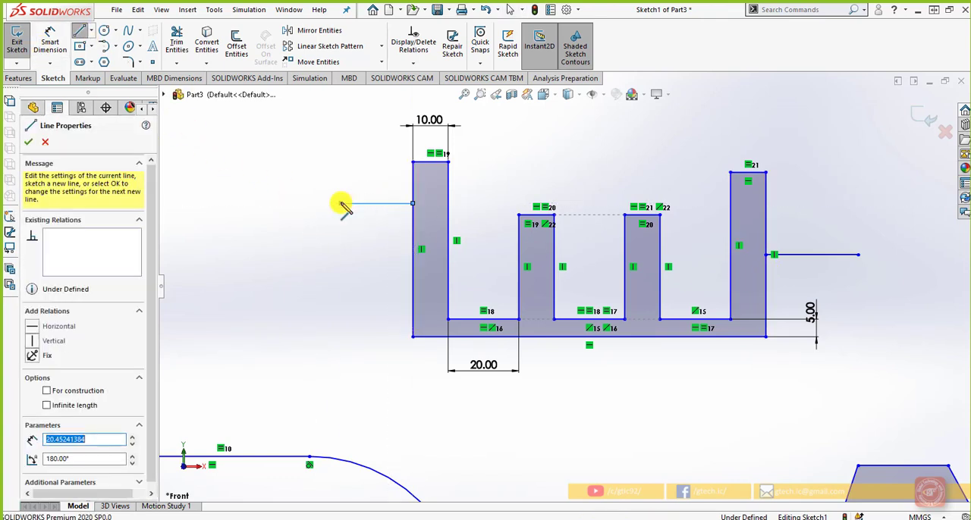
left_click(342, 204)
key("Escape")
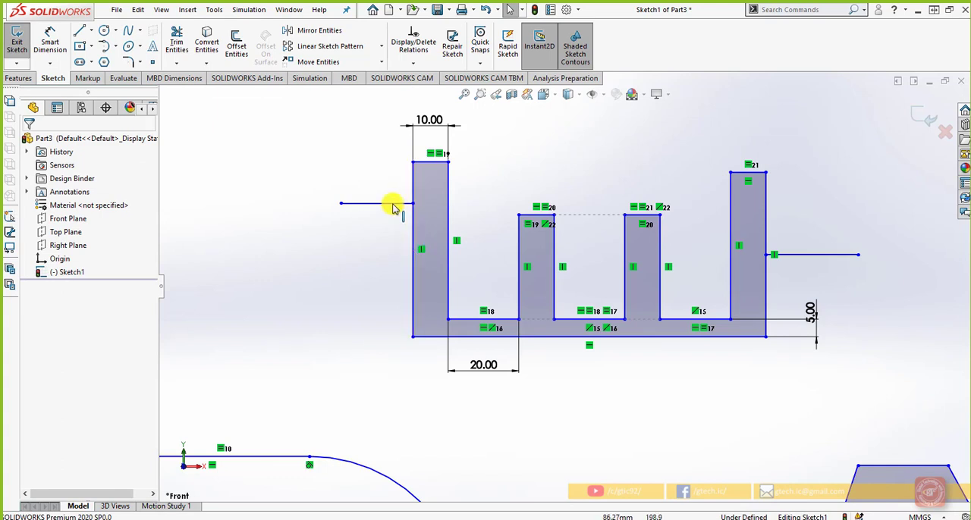
left_click(395, 203)
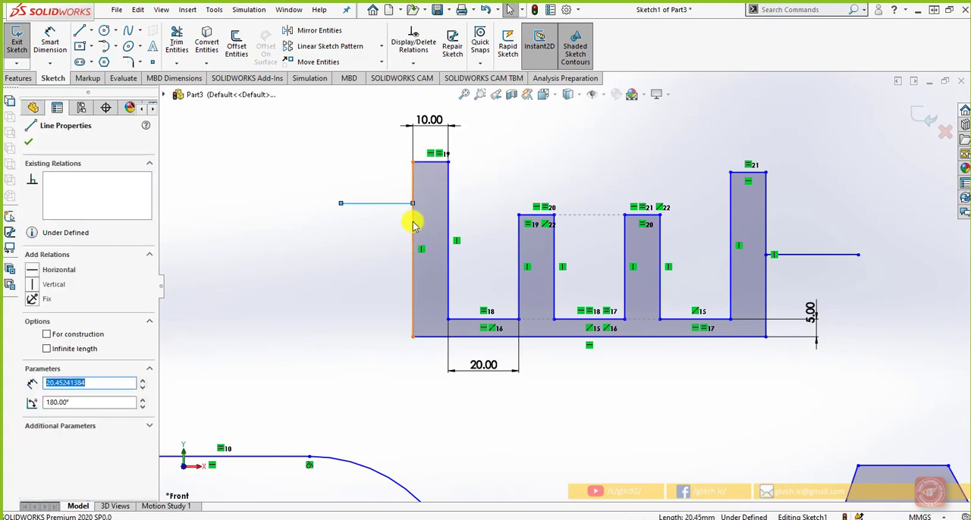
left_click(414, 225, "ctrl")
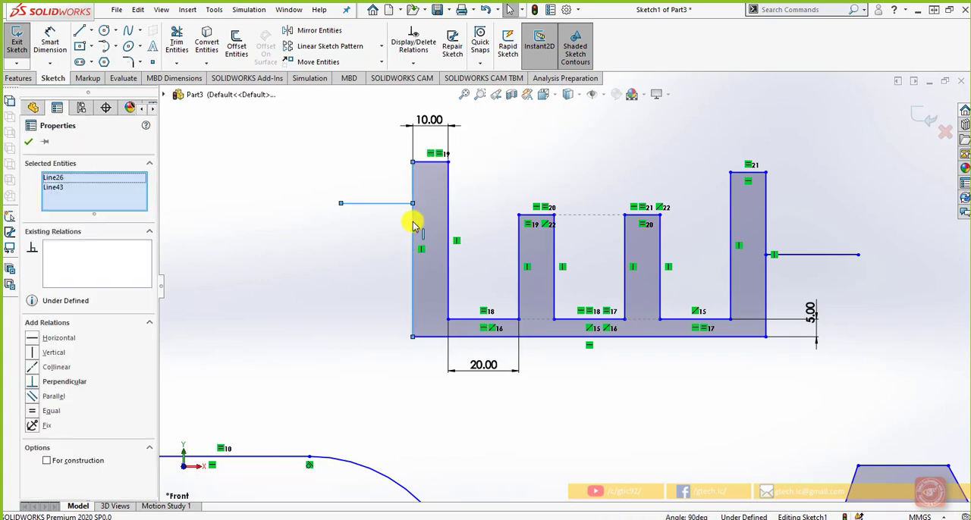
right_click(413, 224)
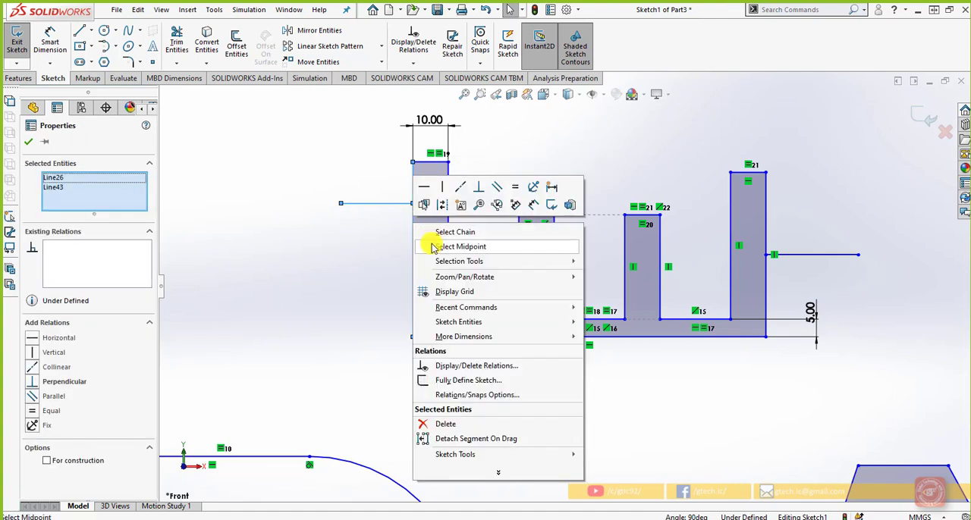
left_click(432, 249)
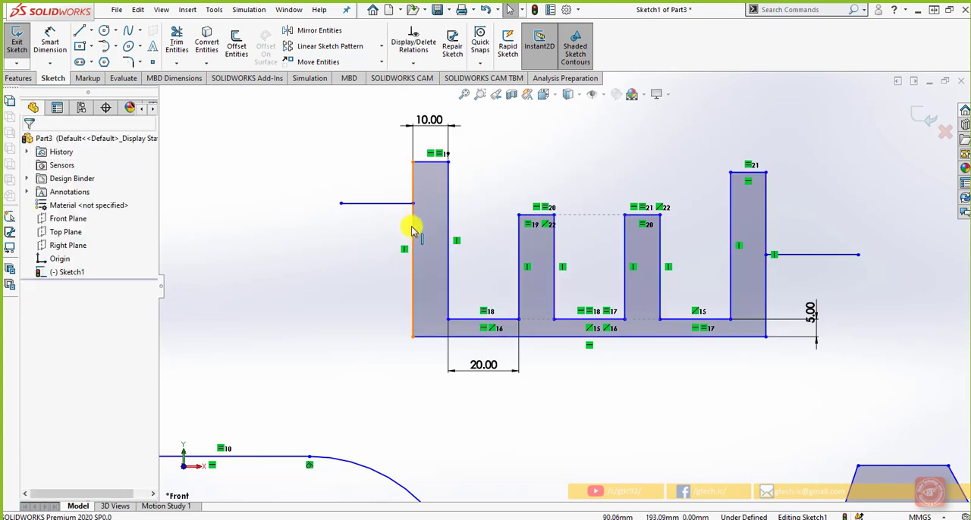
Step: Add a Coincident relation between the midpoint of the leftmost tooth's outer edge and the attached endpoint of the short horizontal line
left_click(411, 228)
right_click(412, 229)
left_click(429, 254)
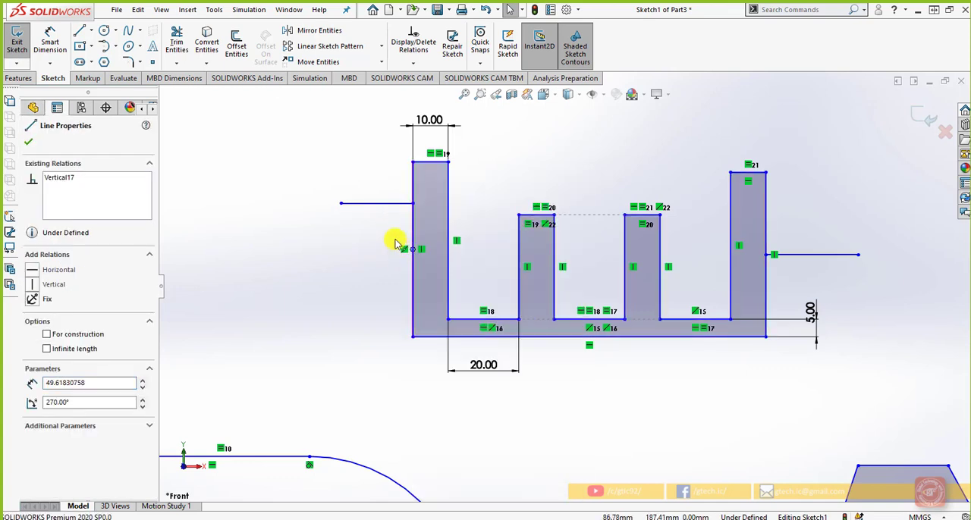
left_click(412, 204, "ctrl")
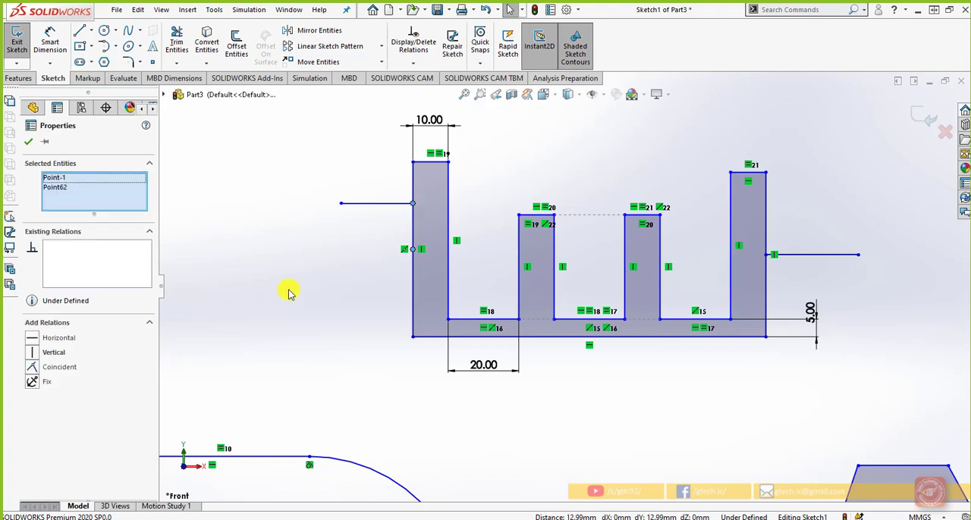
left_click(33, 370)
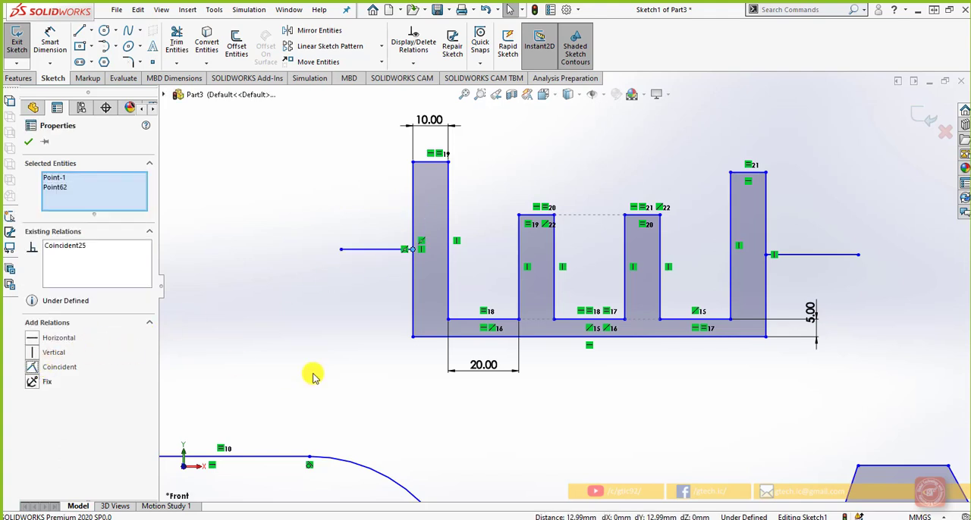
key("Escape")
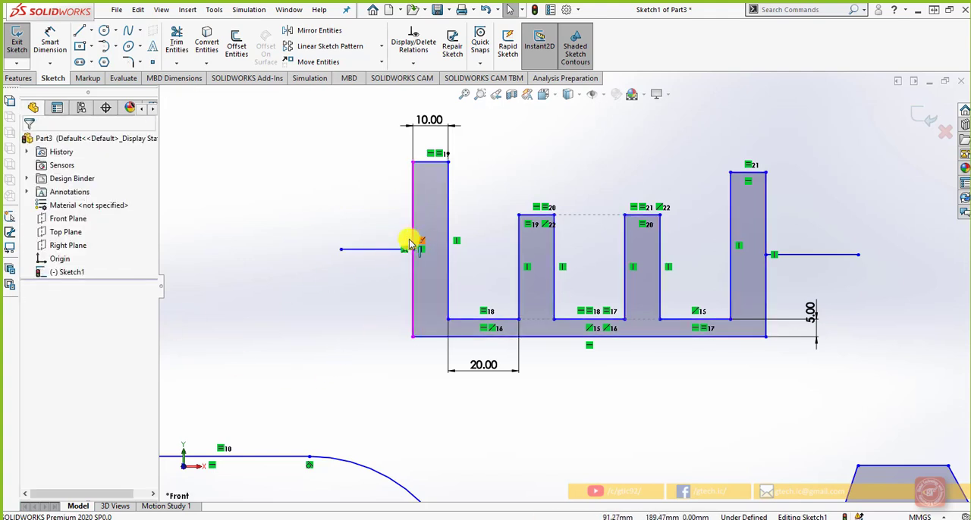
Step: Review all relations in the sketch with Display/Delete Relations and close the list without deleting any
scroll(395, 261, "down", 2)
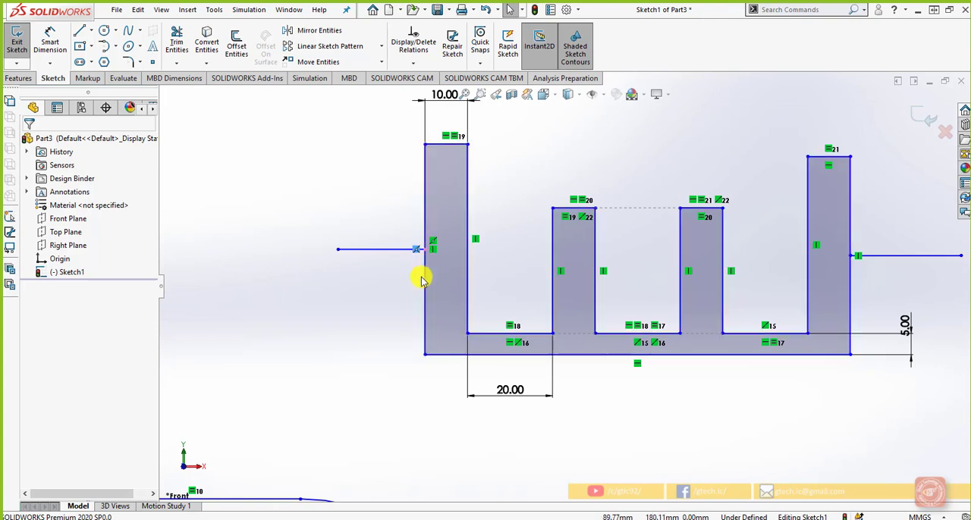
scroll(383, 303, "up", 5)
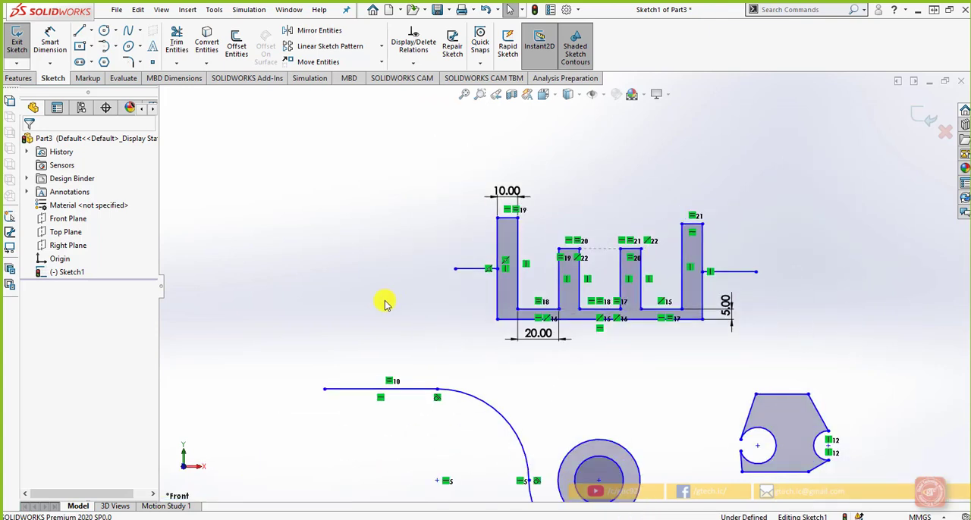
scroll(443, 334, "down", 1)
scroll(443, 333, "up", 1)
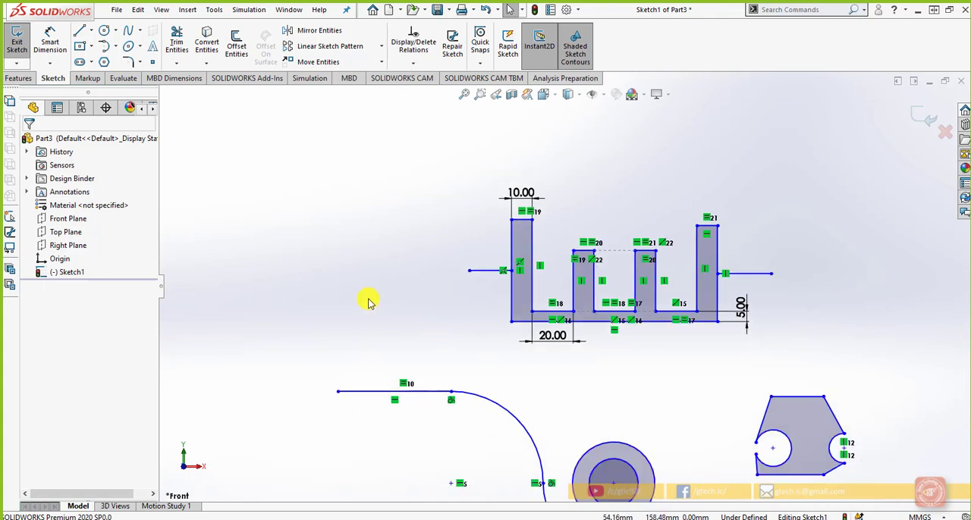
left_click(417, 61)
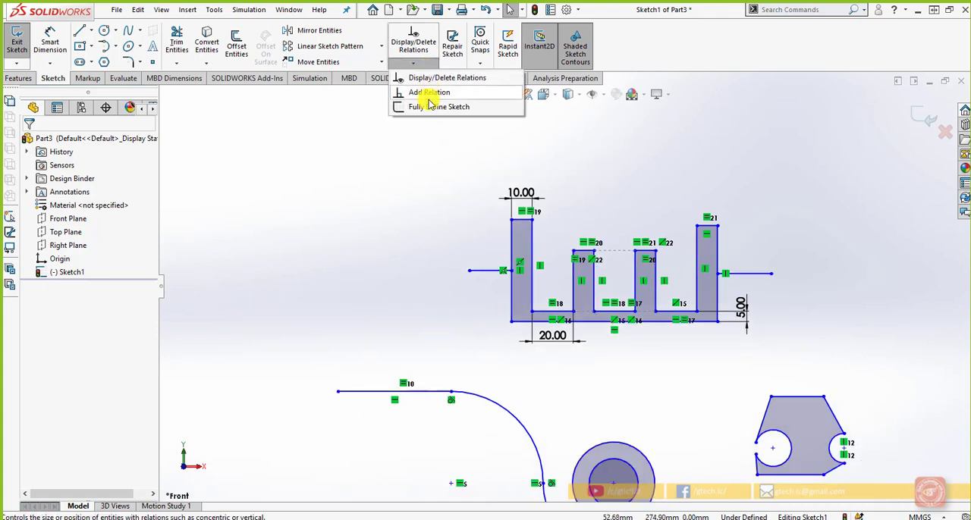
left_click(440, 307)
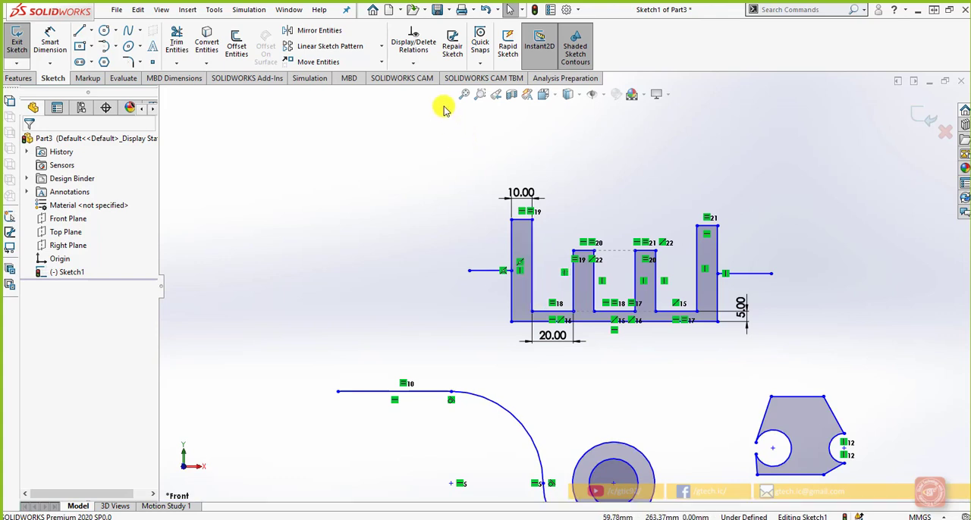
left_click(415, 63)
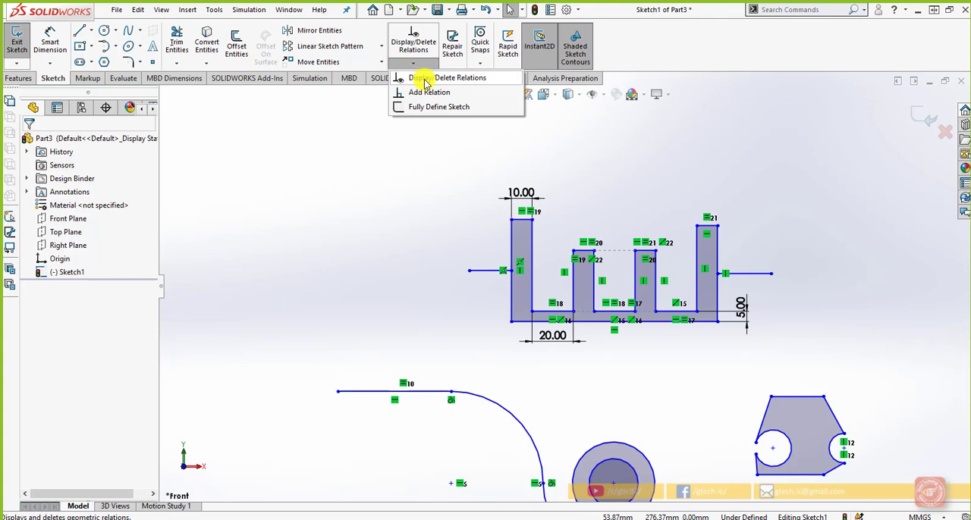
left_click(460, 78)
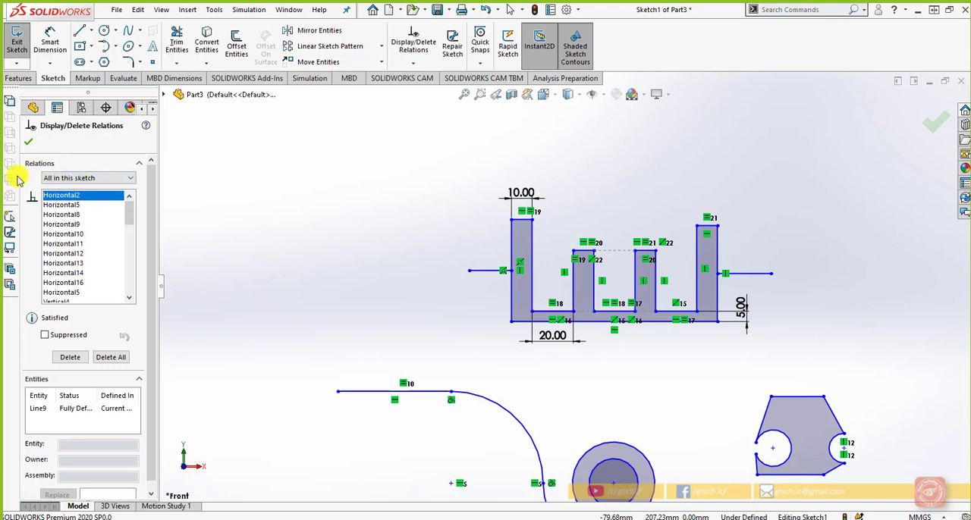
left_click(29, 145)
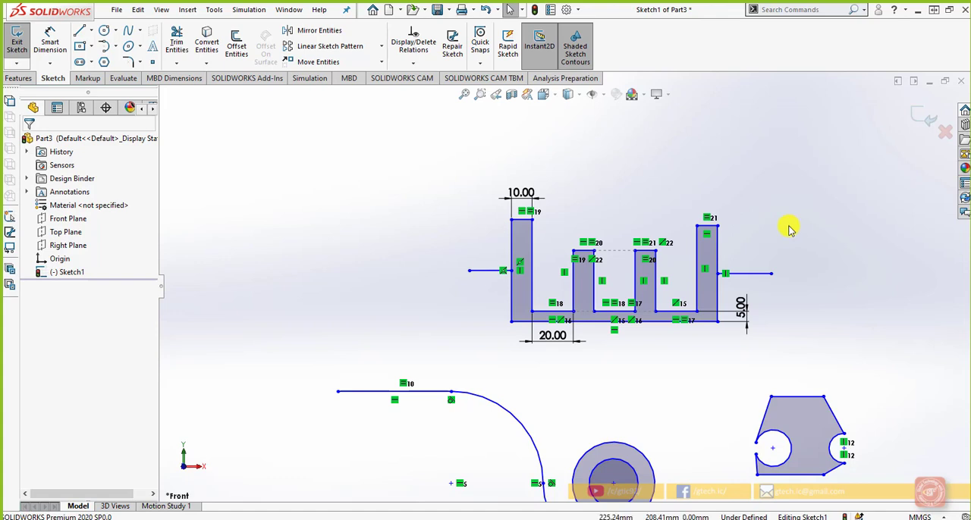
Step: Turn on Automatic relations in the Relations/Snaps system options and apply the change
left_click(576, 9)
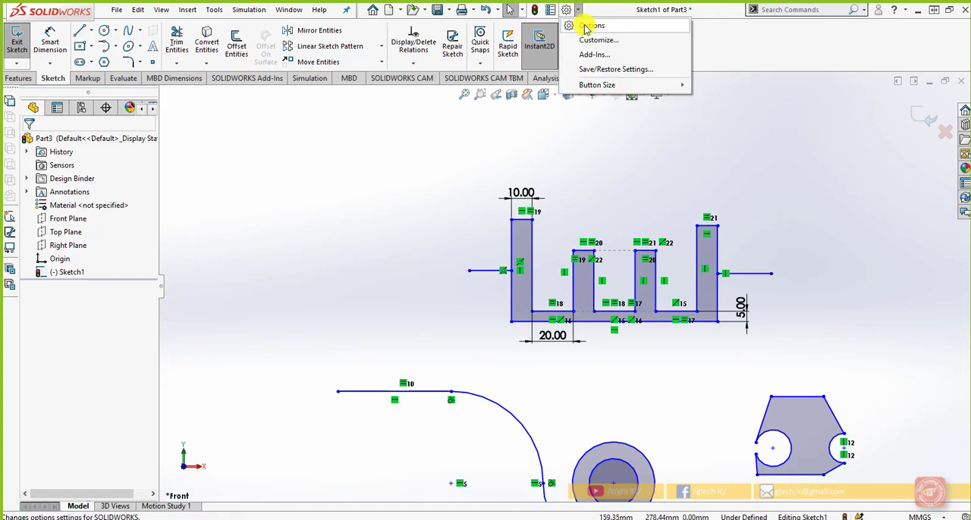
left_click(588, 26)
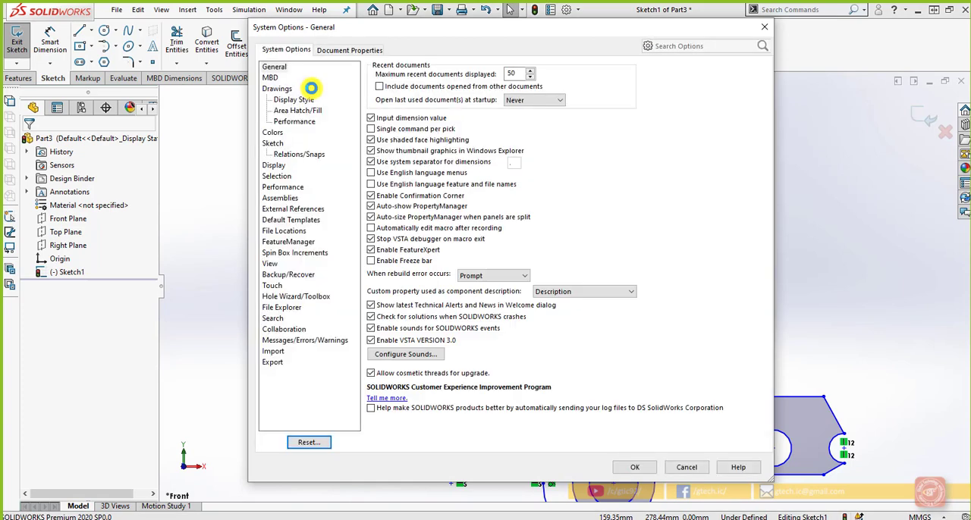
left_click(290, 156)
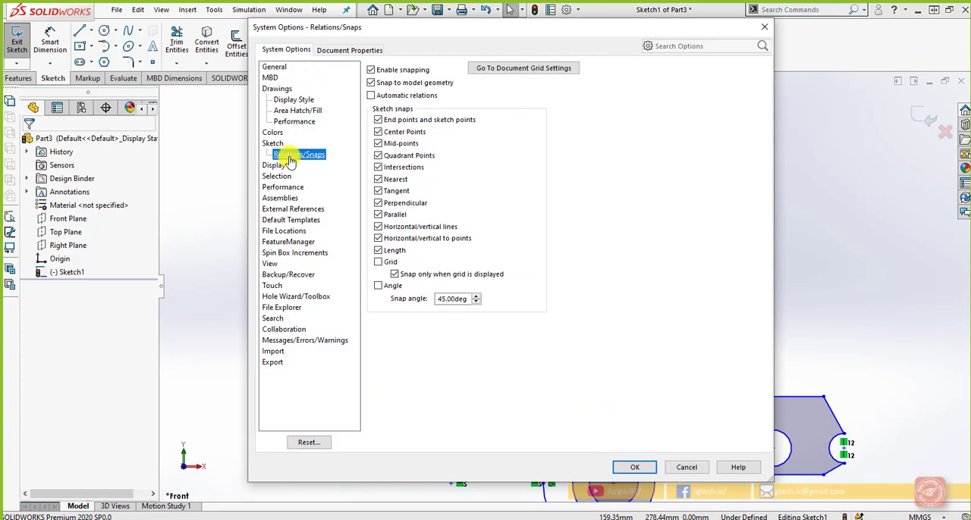
left_click(372, 99)
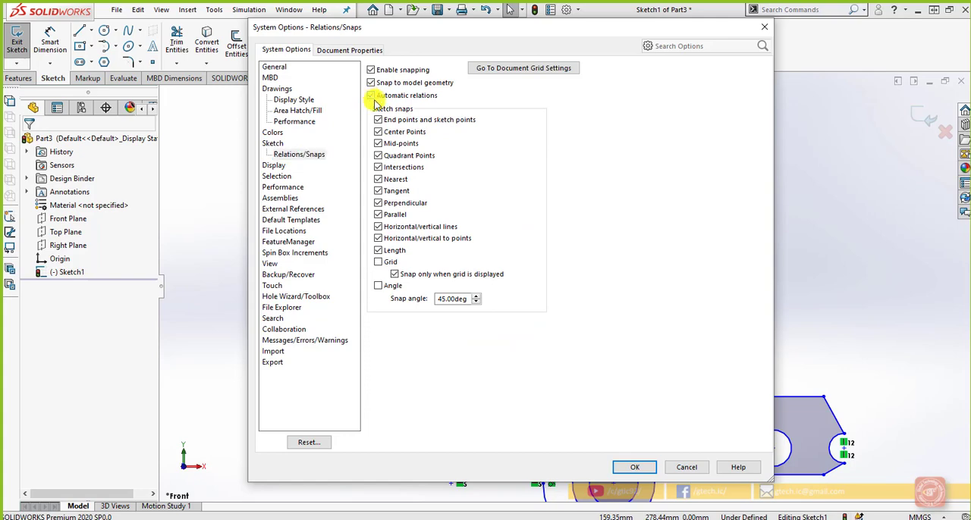
left_click(637, 467)
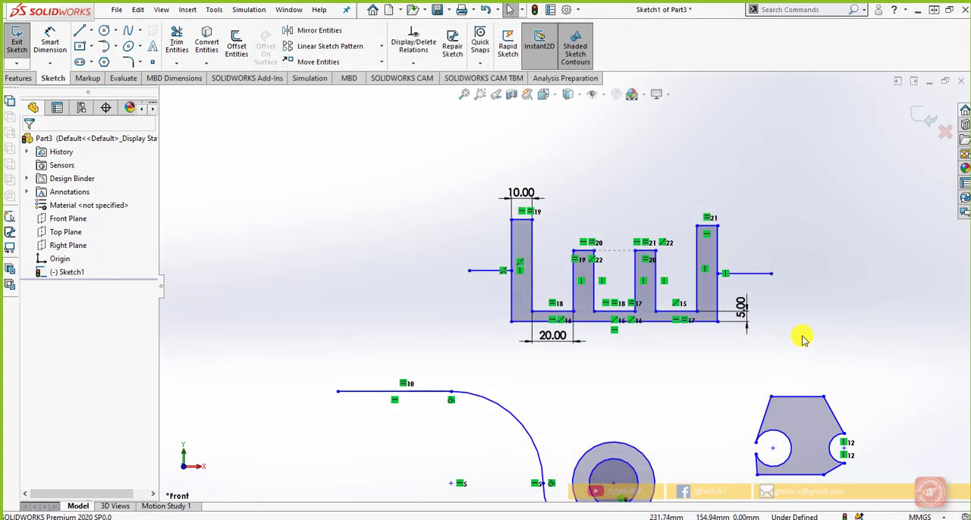
Step: Sketch a closed L-shaped profile beside the toothed profile, with a top edge about 59 mm and a bottom edge about 25 mm long
left_click(79, 30)
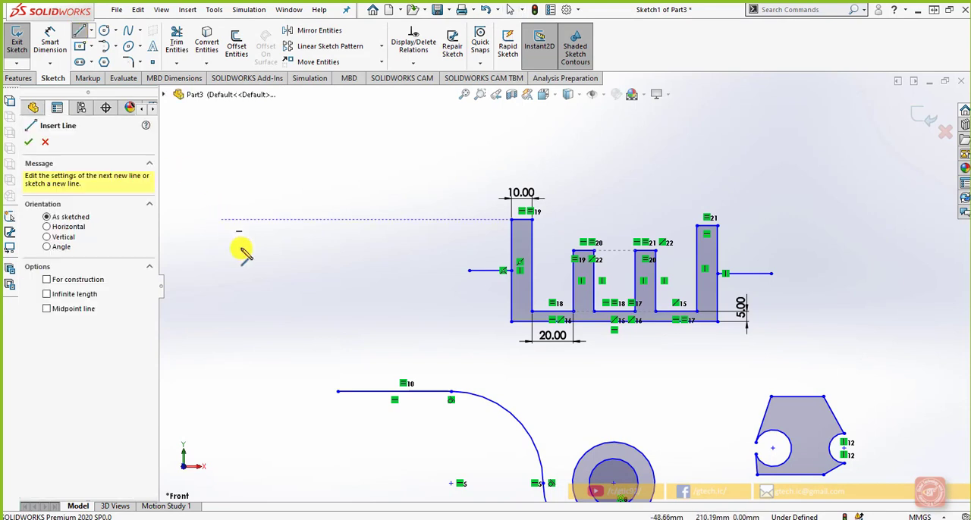
left_click(256, 266)
left_click(256, 175)
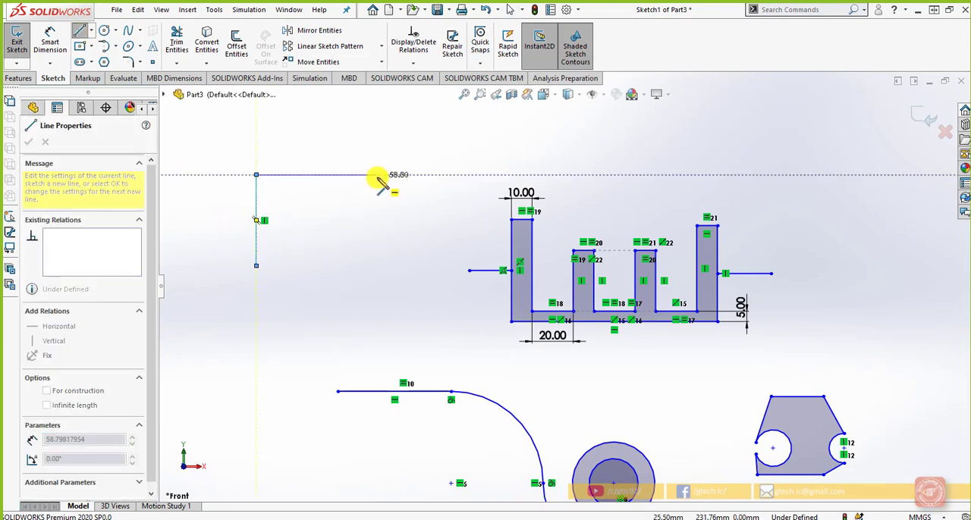
left_click(378, 176)
left_click(378, 225)
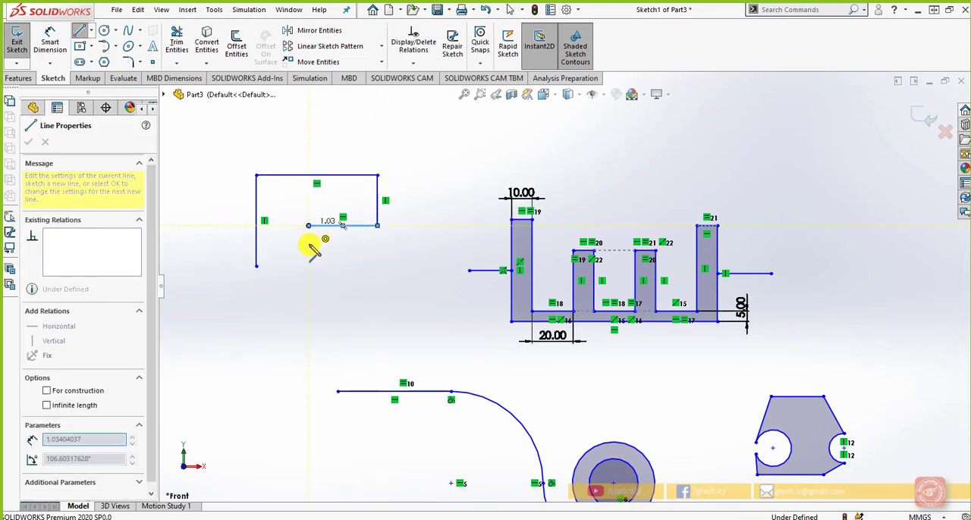
left_click(308, 225)
left_click(309, 265)
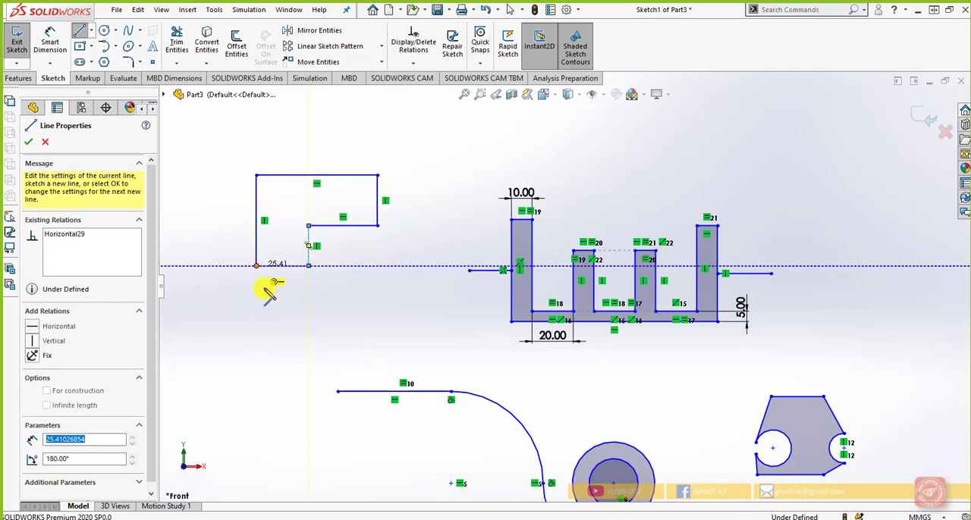
left_click(256, 266)
right_click(269, 298)
left_click(291, 308)
Step: Delete all the sketch's entities and dimensions, leaving only the origin
scroll(332, 315, "up", 1)
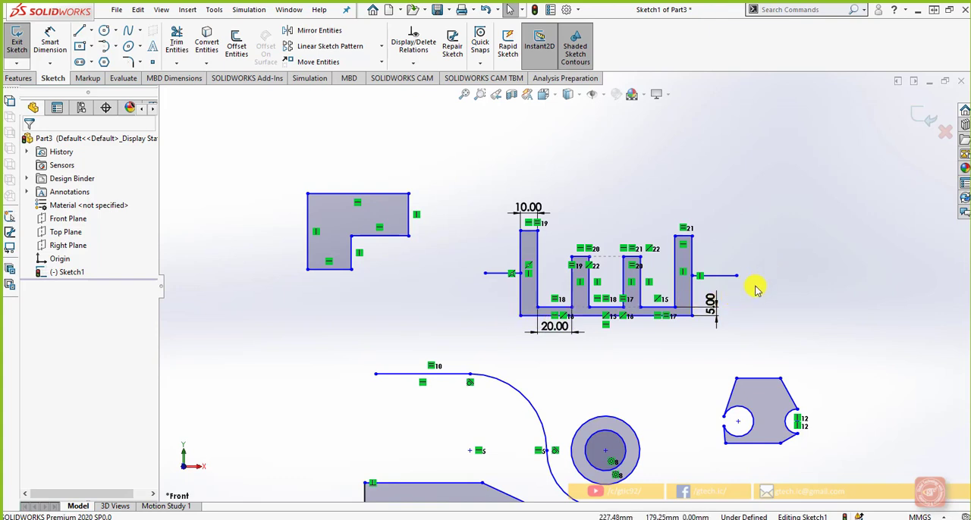
scroll(755, 292, "up", 2)
scroll(459, 290, "up", 2)
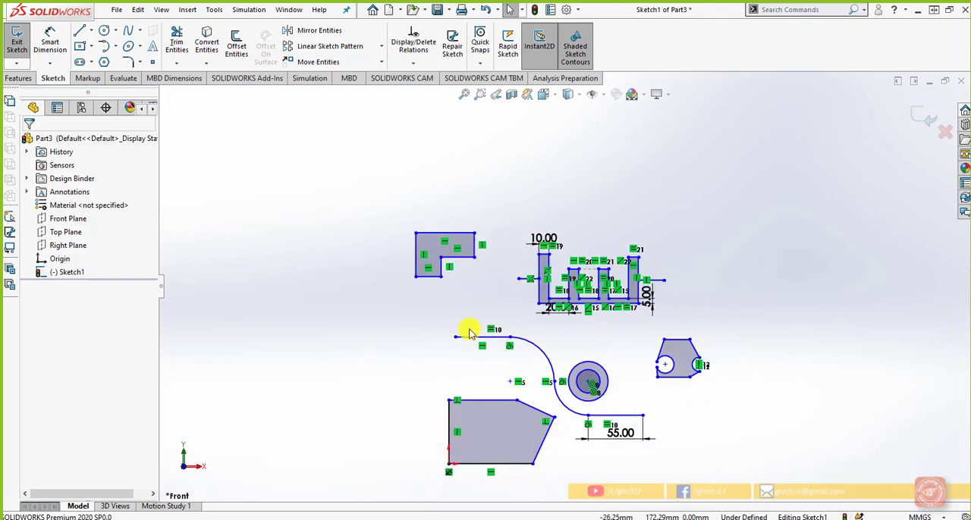
scroll(592, 364, "down", 1)
scroll(640, 413, "down", 1)
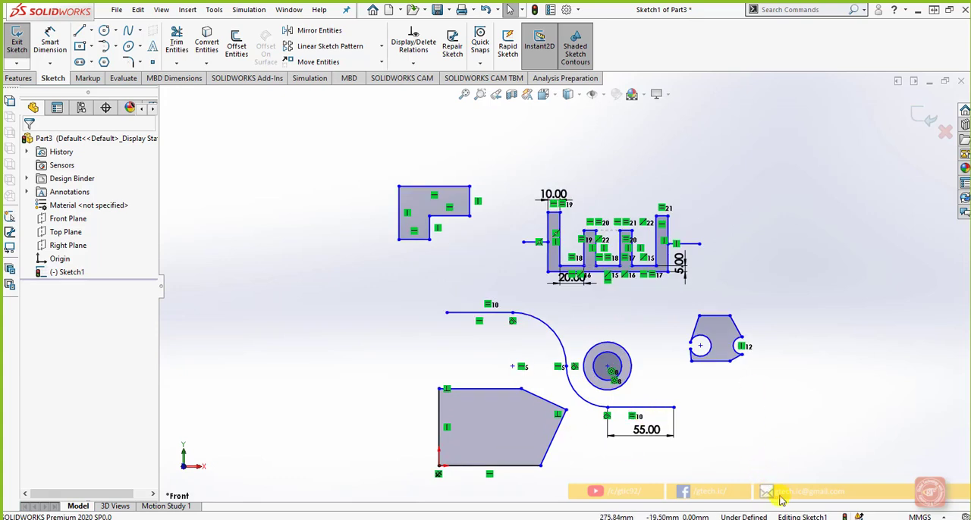
mouse_move(802, 494)
left_mouse_down()
mouse_move(596, 386)
mouse_move(352, 165)
left_mouse_up()
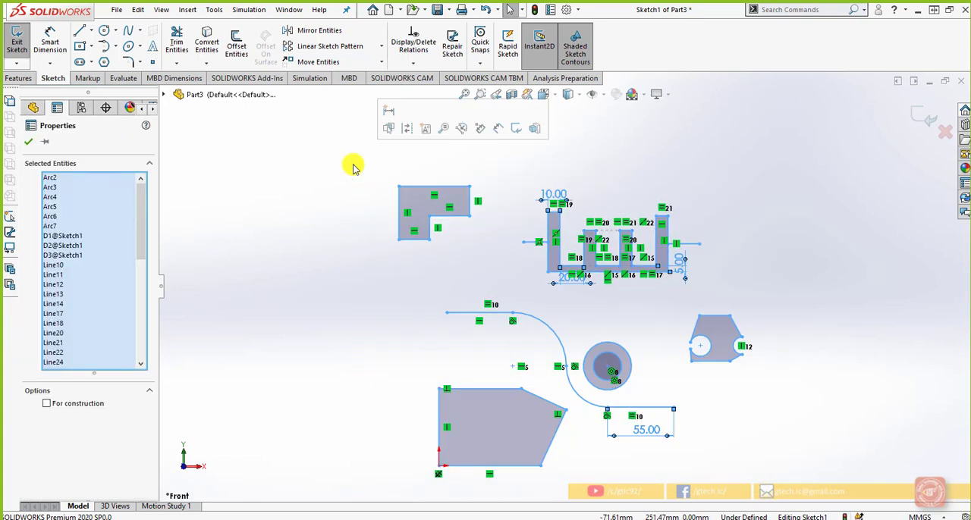
key("Delete")
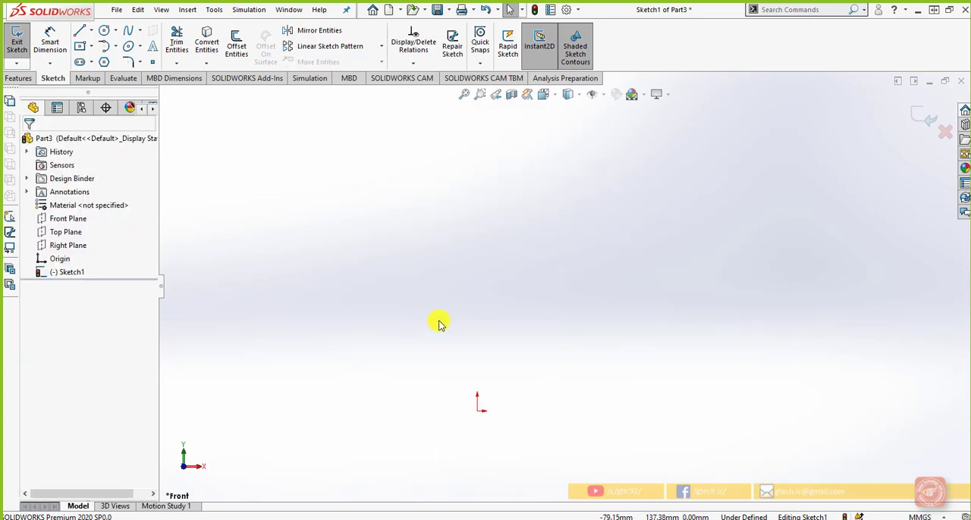
Step: Draw a tall corner rectangle starting at the origin and stretch its lower corner to a width of about 97 mm
scroll(489, 417, "down", 3)
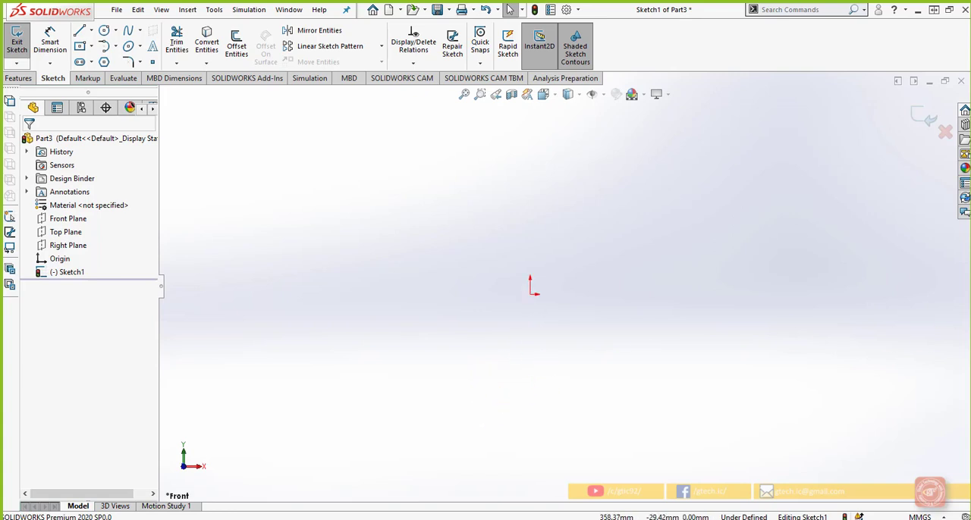
left_click(79, 46)
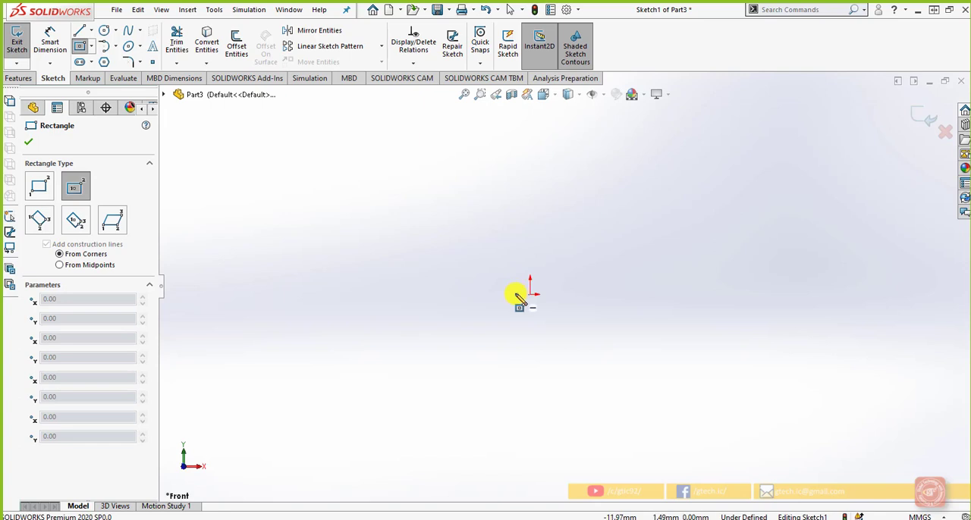
left_click(40, 186)
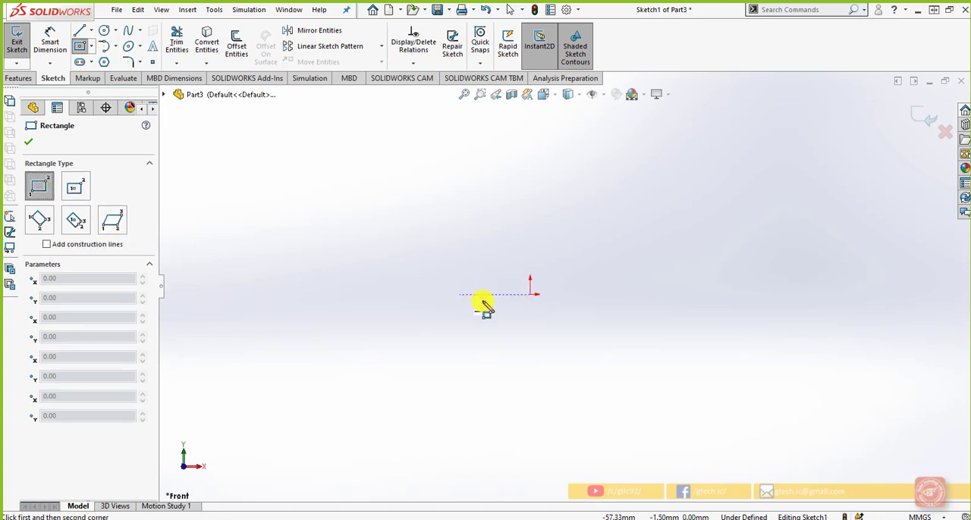
left_click_drag(532, 288, 629, 116)
scroll(634, 220, "down", 1)
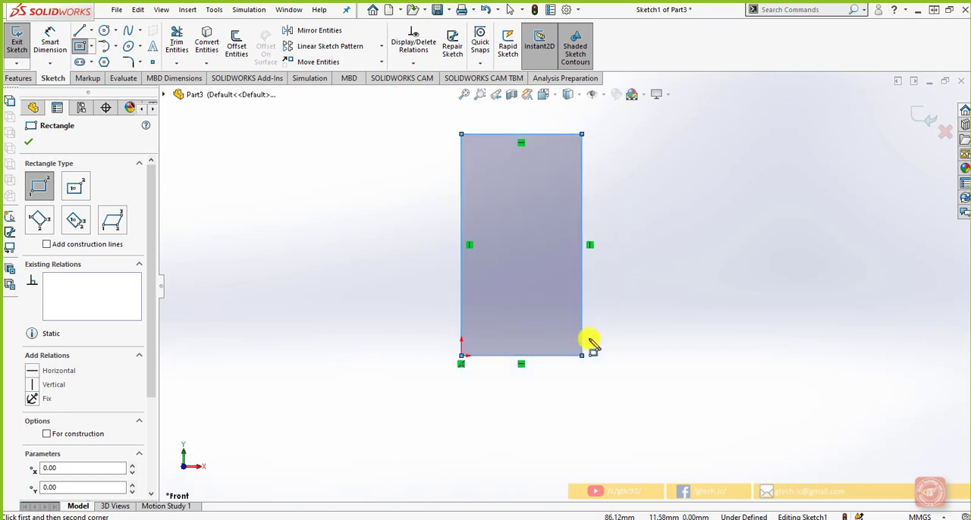
key("Escape")
left_click_drag(584, 356, 611, 345)
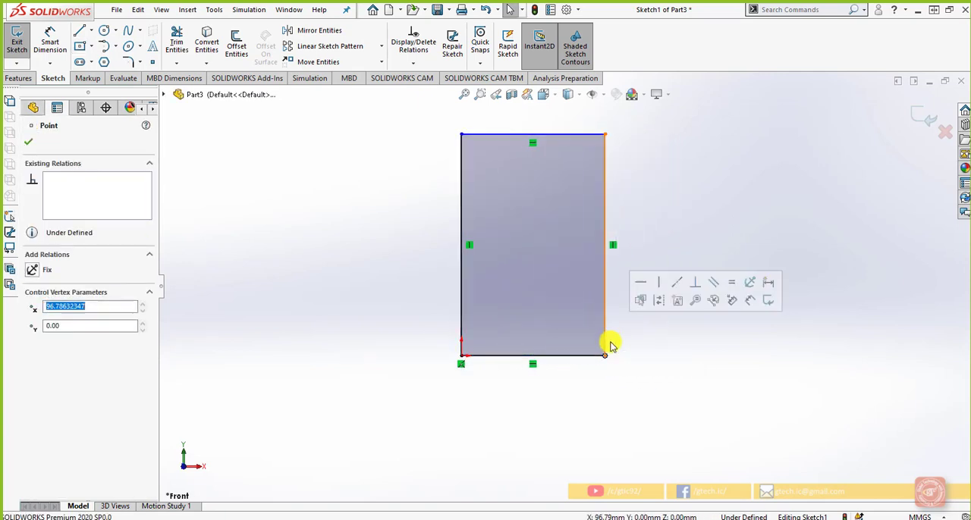
key("Escape")
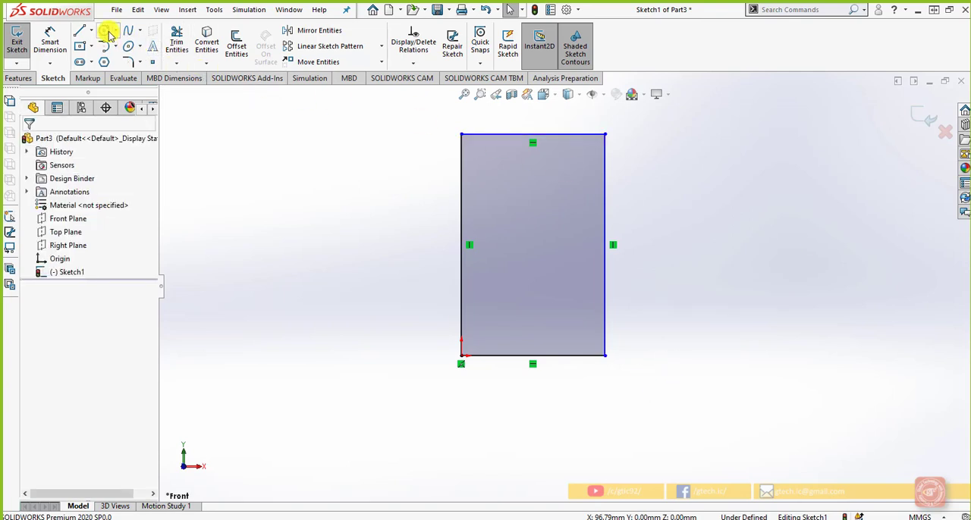
Step: Sketch two circles of about 10 mm radius inside the rectangle, one near the top edge and one near the middle
left_click(104, 30)
left_click(541, 155)
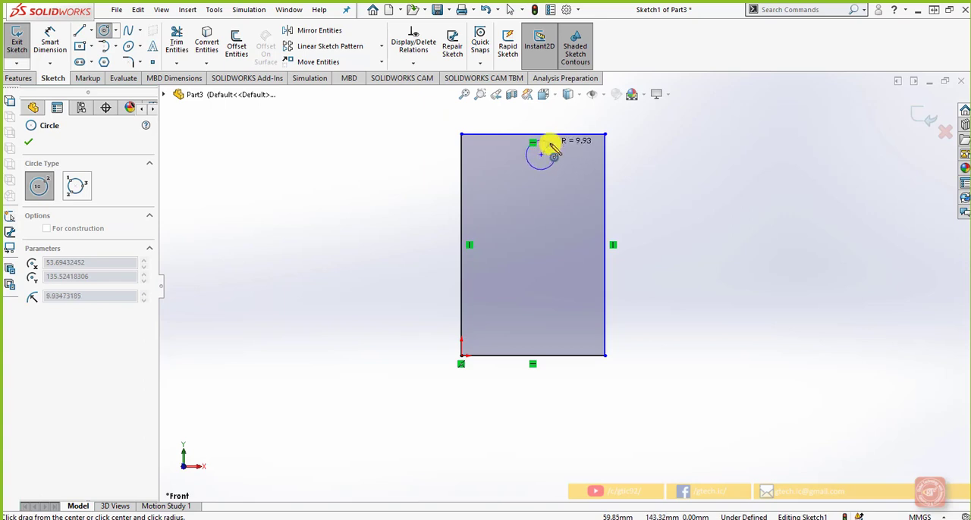
left_click(552, 148)
left_click(525, 249)
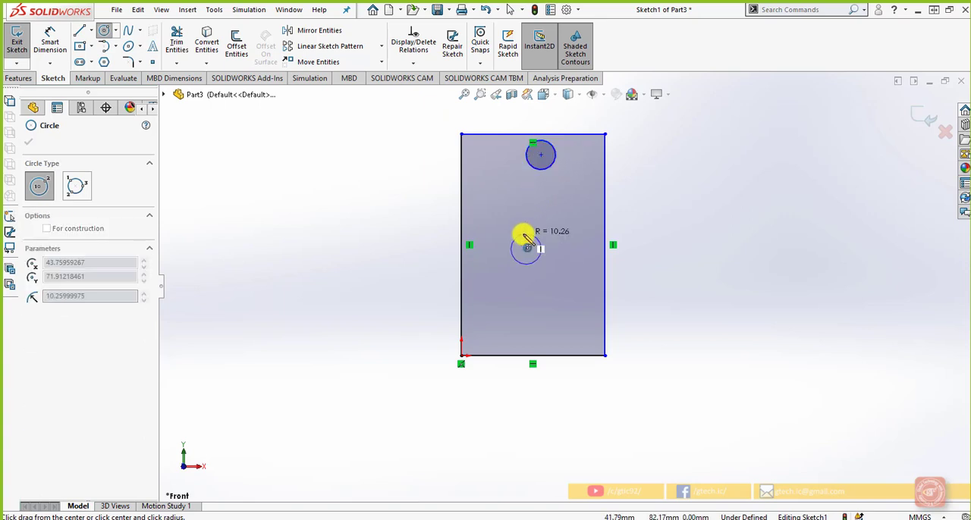
left_click(525, 233)
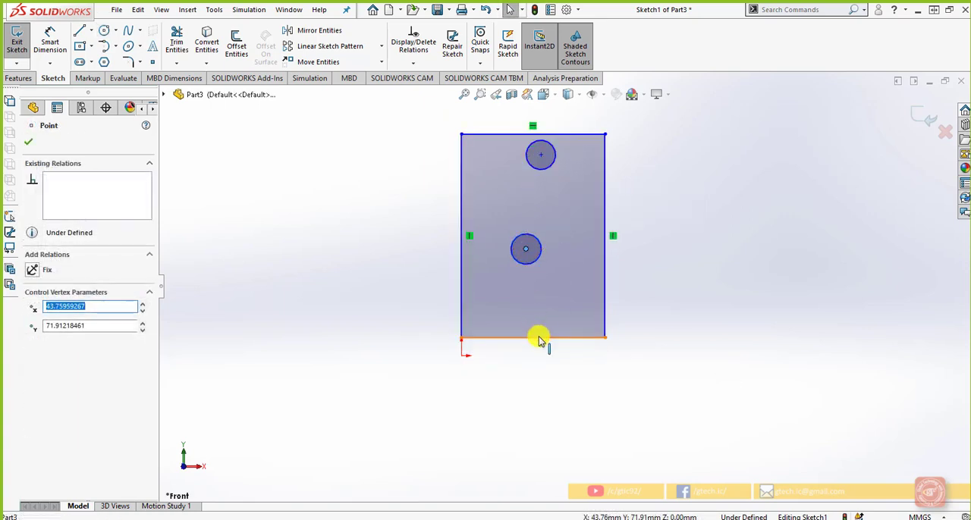
Step: Add a Vertical relation between the middle circle's center and the midpoint of the rectangle's bottom edge
right_click(538, 339)
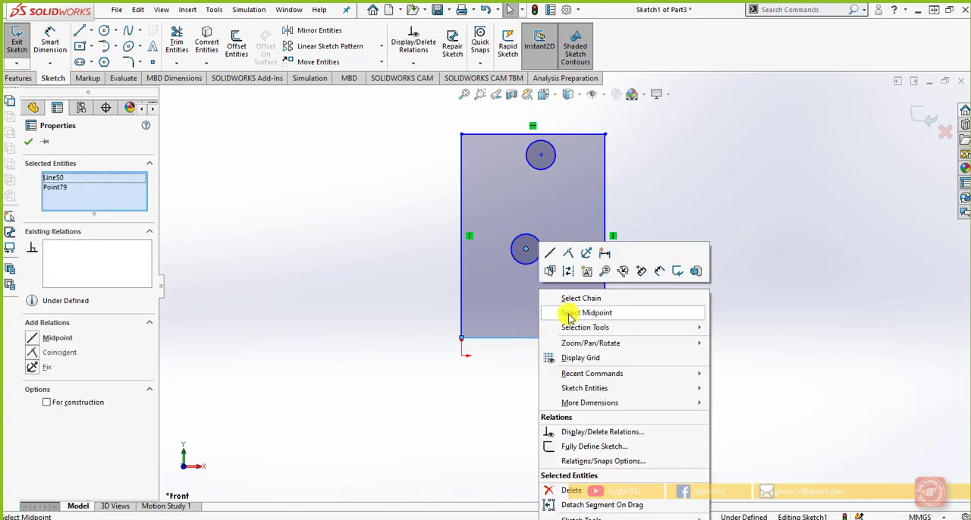
left_click(570, 315)
left_click(525, 249, "ctrl")
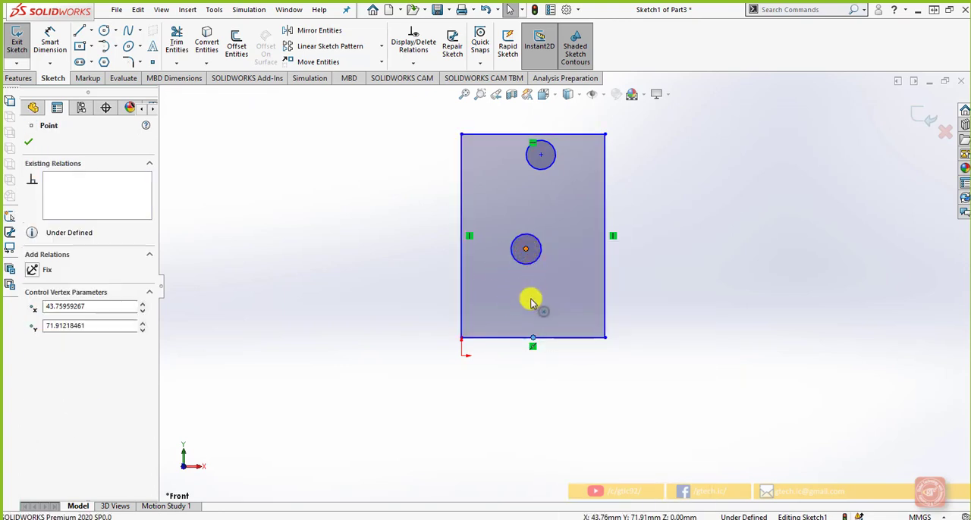
left_click(42, 352)
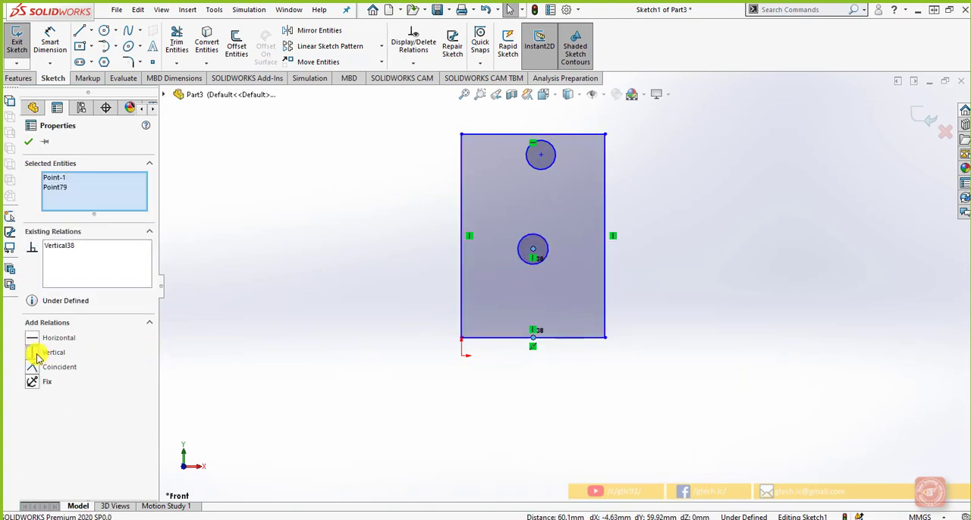
left_click(459, 407)
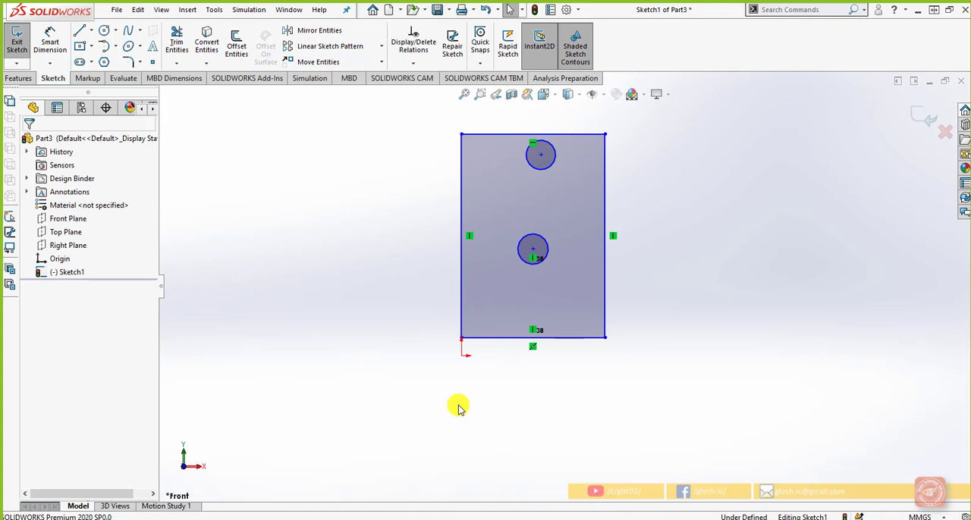
Step: Add a Vertical relation between the centers of the upper and middle circles
left_click(540, 154)
left_click(533, 251, "ctrl")
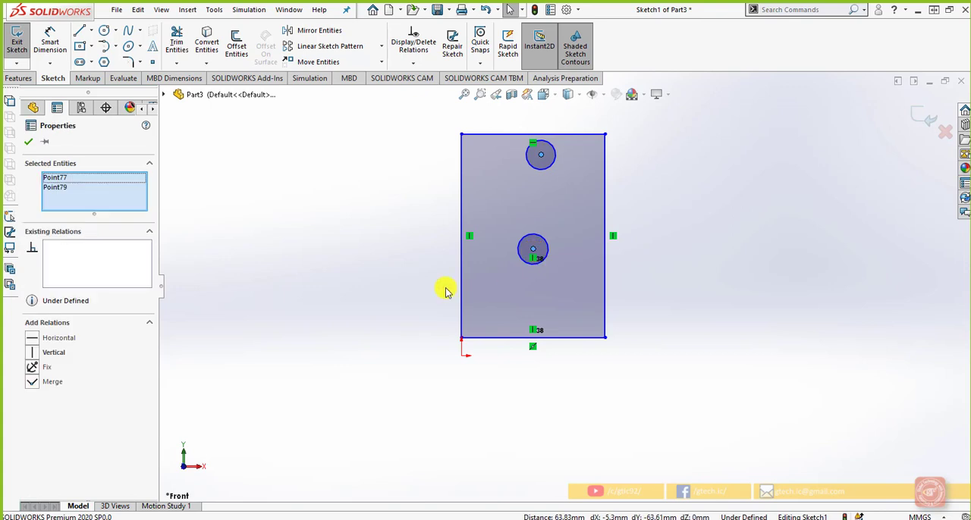
left_click(32, 353)
left_click(278, 316)
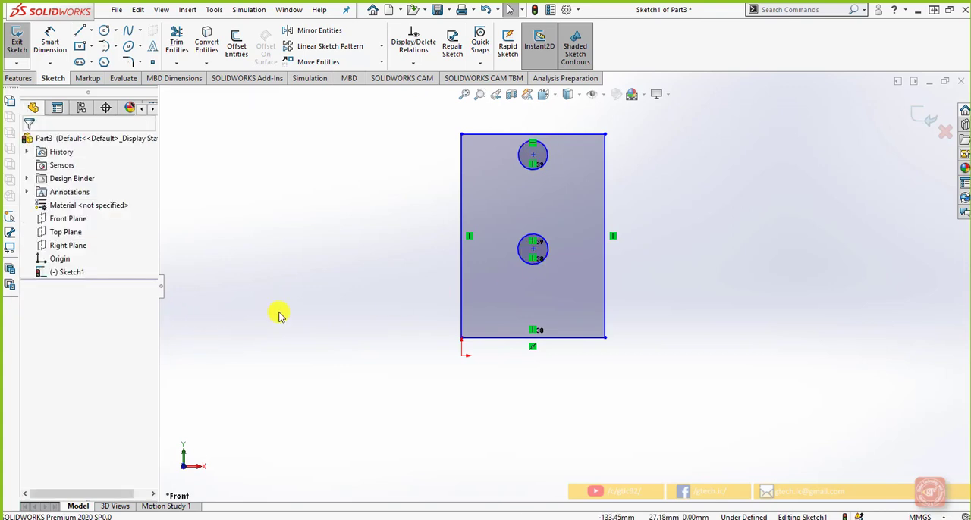
Step: Add a Tangent relation between the upper and middle circles
left_click(526, 242)
left_click(527, 168, "ctrl")
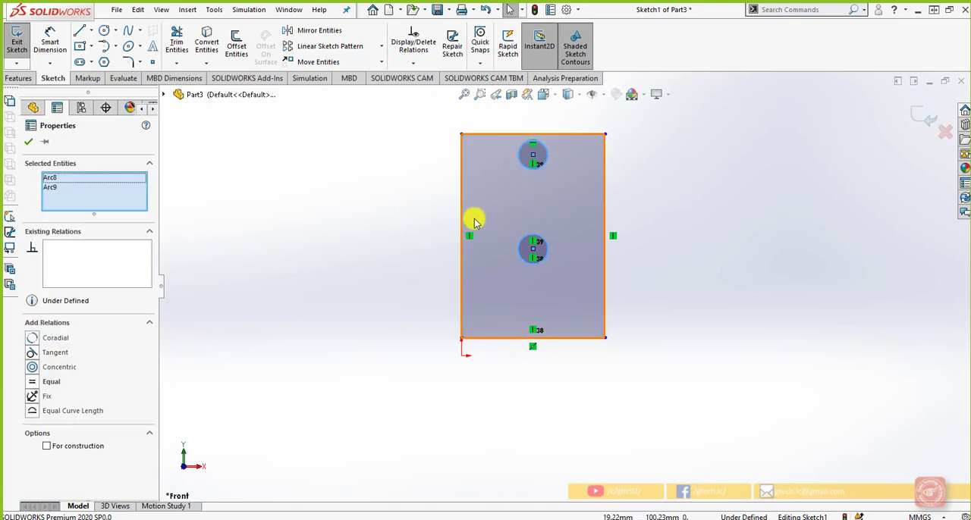
left_click(32, 354)
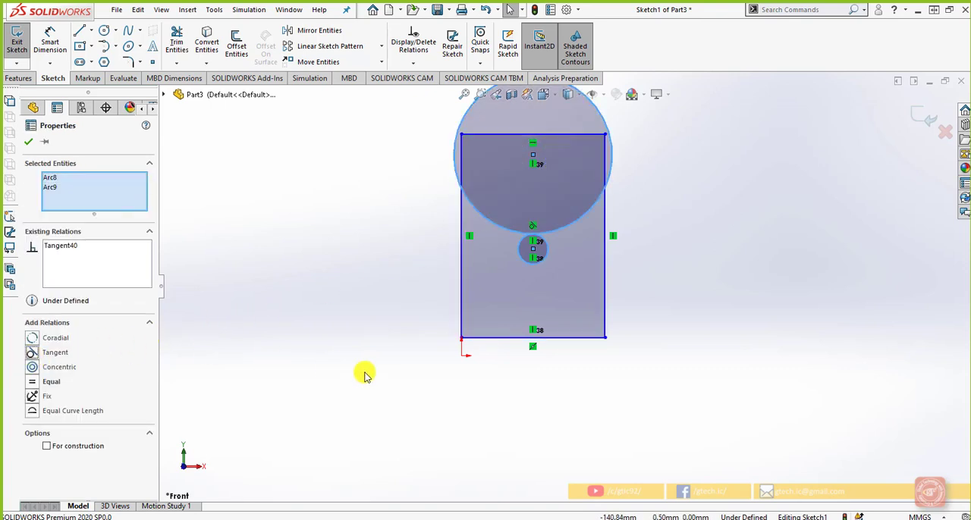
left_click(392, 377)
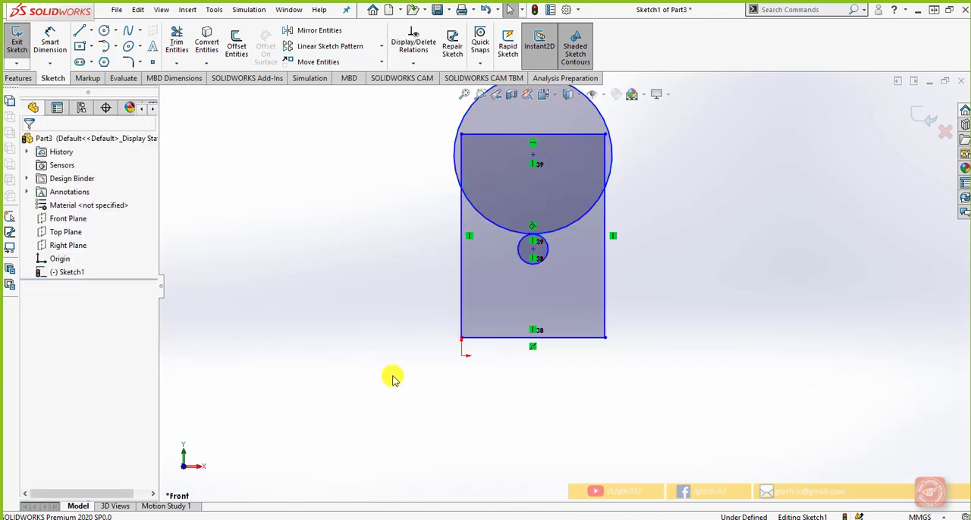
Step: Add an Equal relation between the two tangent circles
left_click(552, 255)
left_click(558, 240, "ctrl")
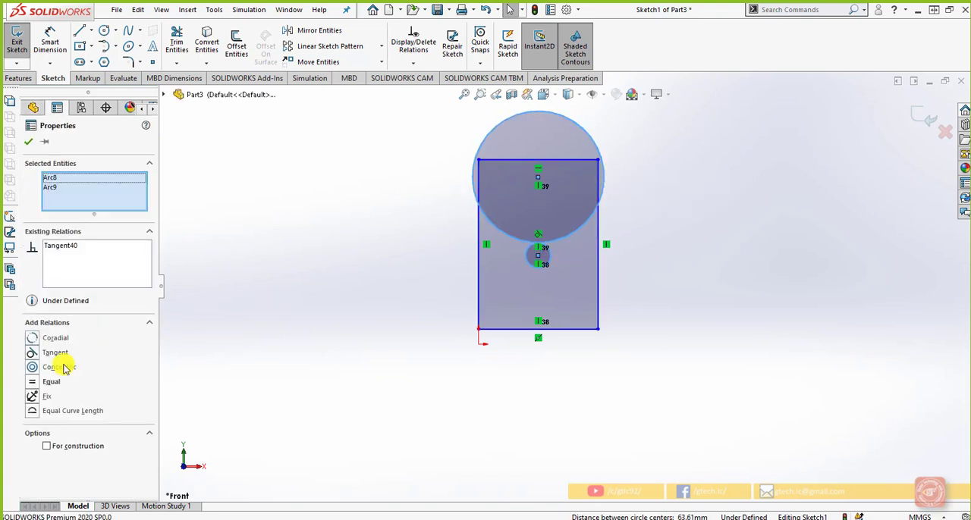
left_click(47, 381)
left_click(405, 372)
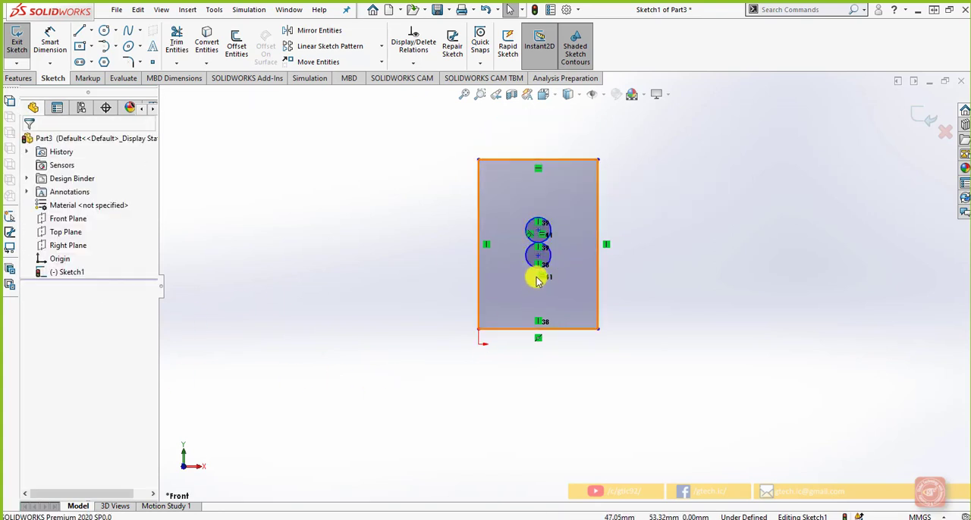
left_click_drag(535, 275, 547, 264)
scroll(581, 277, "up", 1)
scroll(581, 300, "down", 1)
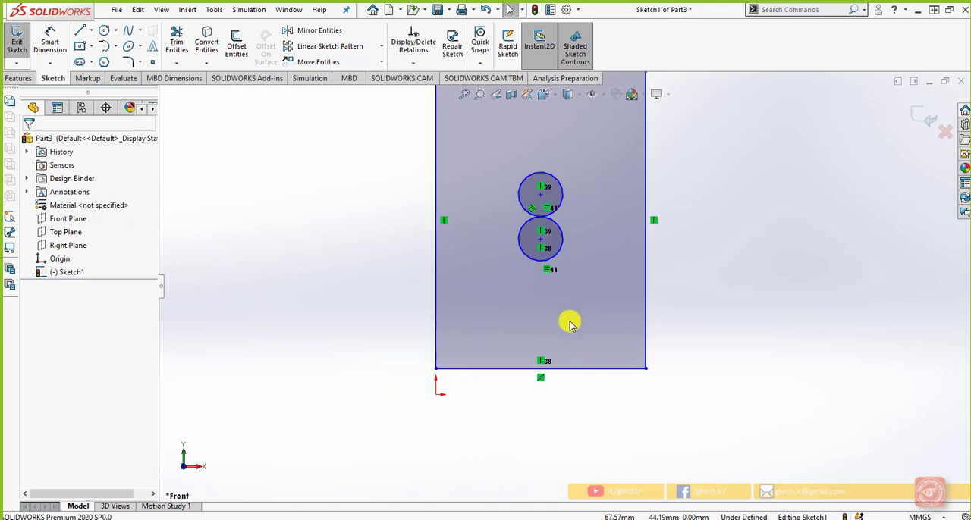
Step: Widen the rectangle by moving its lower-right and lower-left corners outward, placing the lower-left corner at about X -88 mm, Y 24.6 mm
left_click_drag(644, 368, 691, 342)
mouse_move(437, 372)
left_mouse_down()
mouse_move(455, 311)
mouse_move(442, 336)
mouse_move(245, 341)
left_mouse_up()
scroll(458, 405, "up", 2)
scroll(484, 363, "down", 1)
scroll(507, 336, "up", 1)
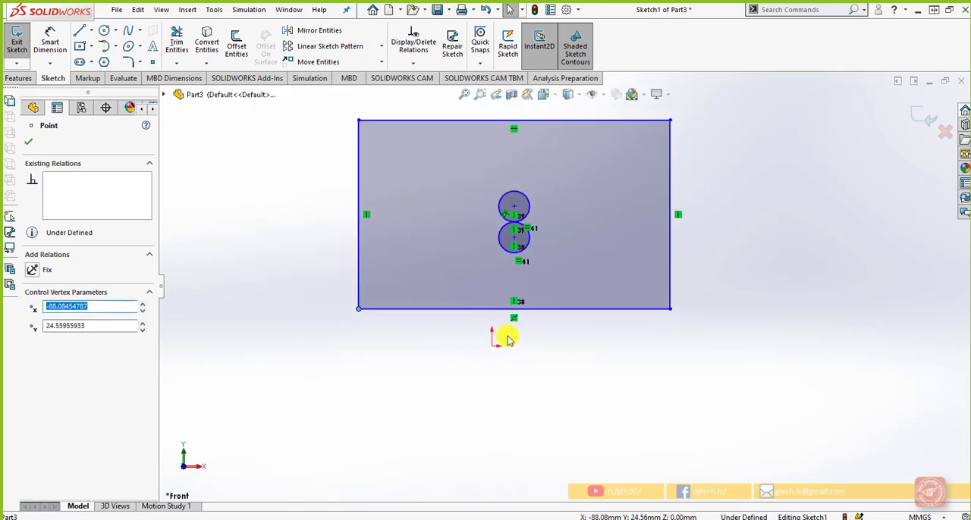
Step: Try to widen the rectangle by moving its lower-left corner farther outward, and undo the change
left_click_drag(359, 249, 299, 245)
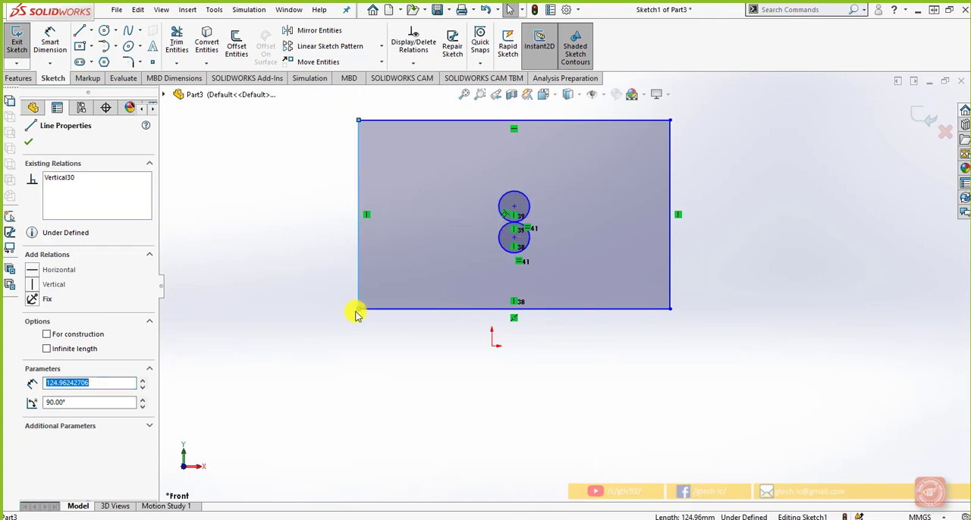
mouse_move(356, 314)
left_mouse_down()
mouse_move(225, 297)
mouse_move(549, 328)
mouse_move(260, 329)
mouse_move(417, 357)
mouse_move(621, 373)
mouse_move(382, 383)
mouse_move(382, 353)
mouse_move(342, 303)
mouse_move(160, 326)
mouse_move(266, 314)
mouse_move(858, 308)
mouse_move(270, 316)
mouse_move(804, 319)
mouse_move(273, 329)
mouse_move(267, 313)
left_mouse_up()
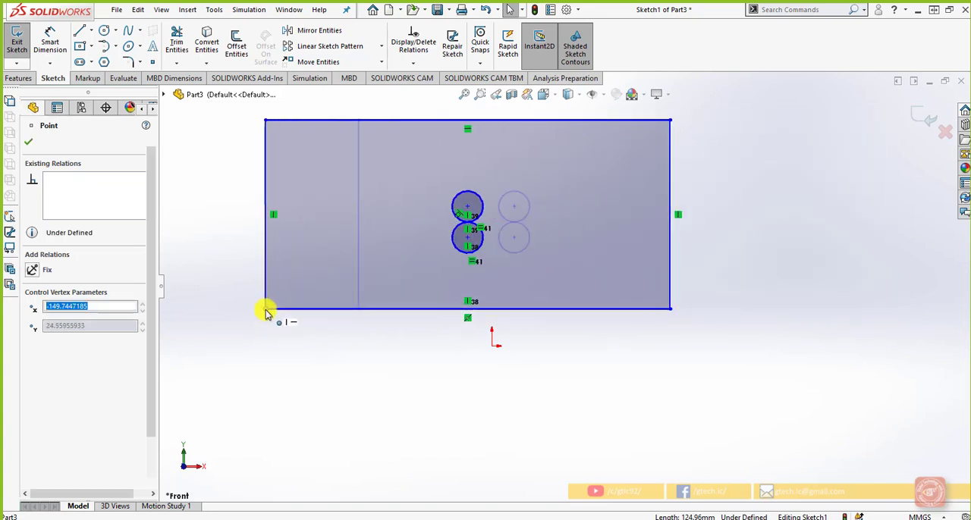
key("ctrl+z")
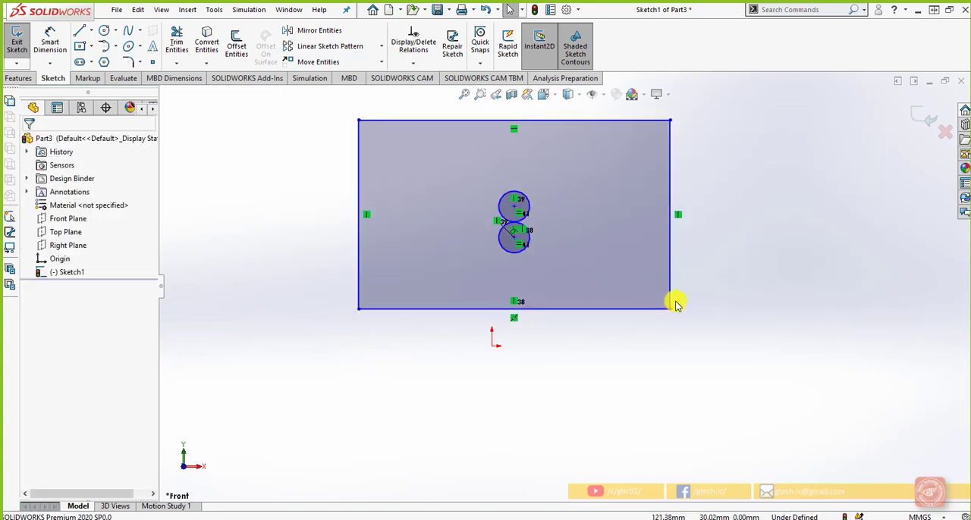
Step: Narrow the rectangle by moving its lower-right corner inward to about X 87 mm
left_click_drag(671, 308, 624, 308)
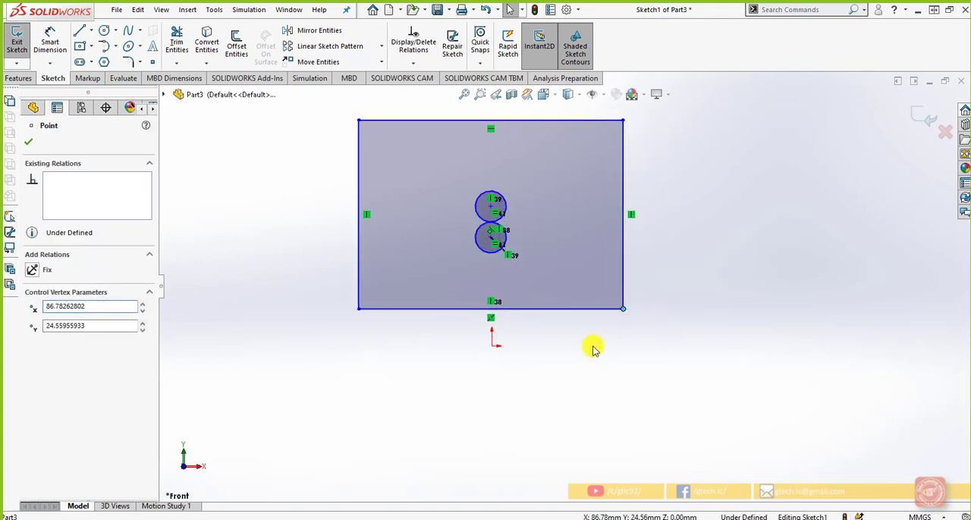
left_click(593, 348)
Step: Add a Midpoint relation between the origin and the rectangle's bottom edge
scroll(507, 332, "down", 2)
left_click(487, 351)
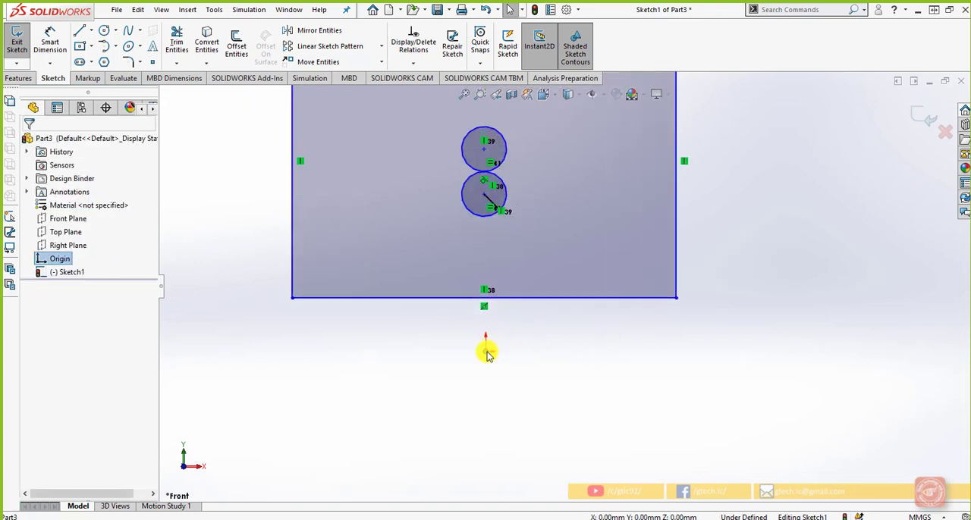
left_click(490, 299, "ctrl")
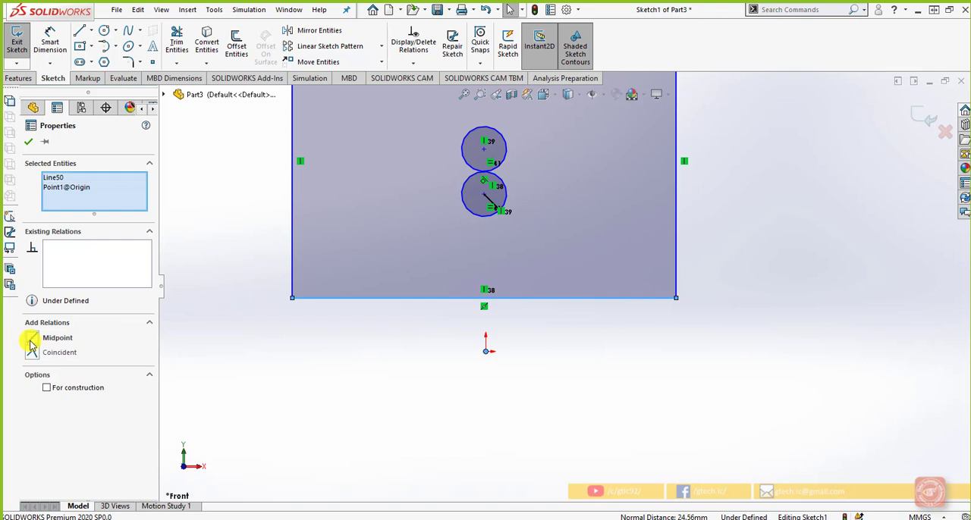
left_click(32, 345)
left_click(501, 395)
scroll(504, 407, "up", 2)
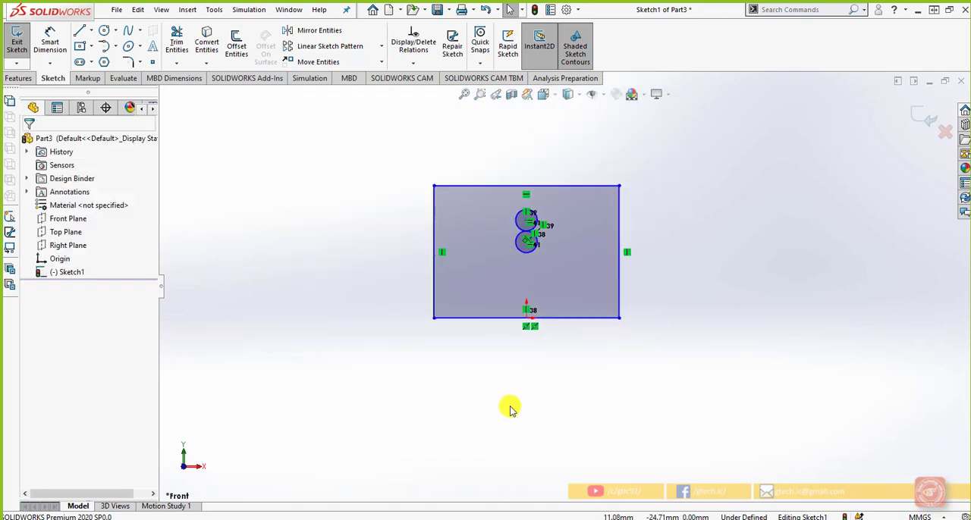
Step: Narrow the rectangle to a half-width of about 47 mm by moving its left edge toward the origin
scroll(509, 287, "down", 2)
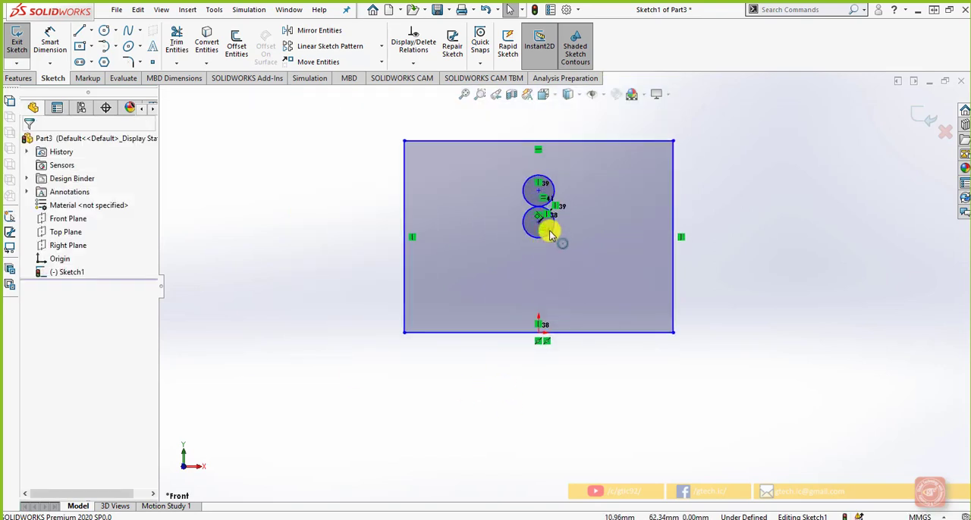
left_click_drag(404, 275, 465, 277)
left_click(452, 324)
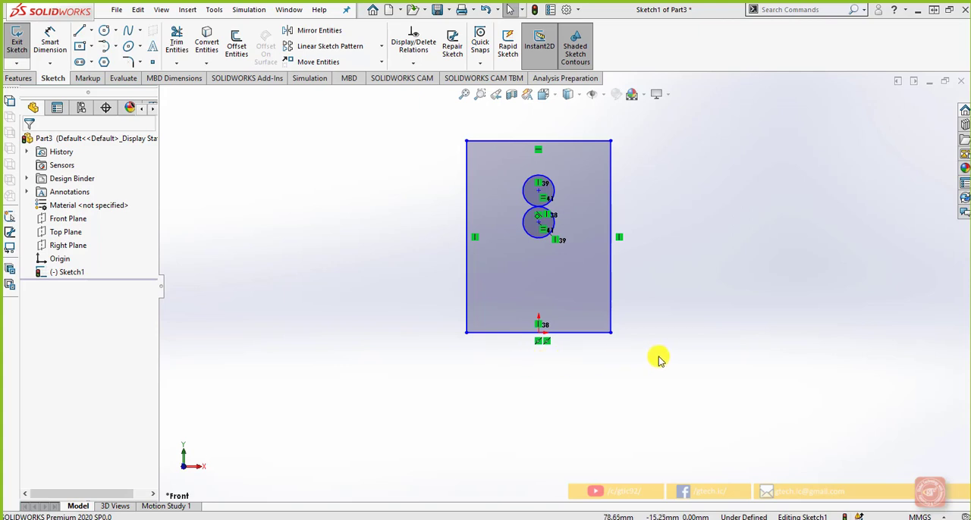
Step: Select the whole sketch and examine its individual entities, existing relations and definition status
left_click_drag(659, 356, 424, 136)
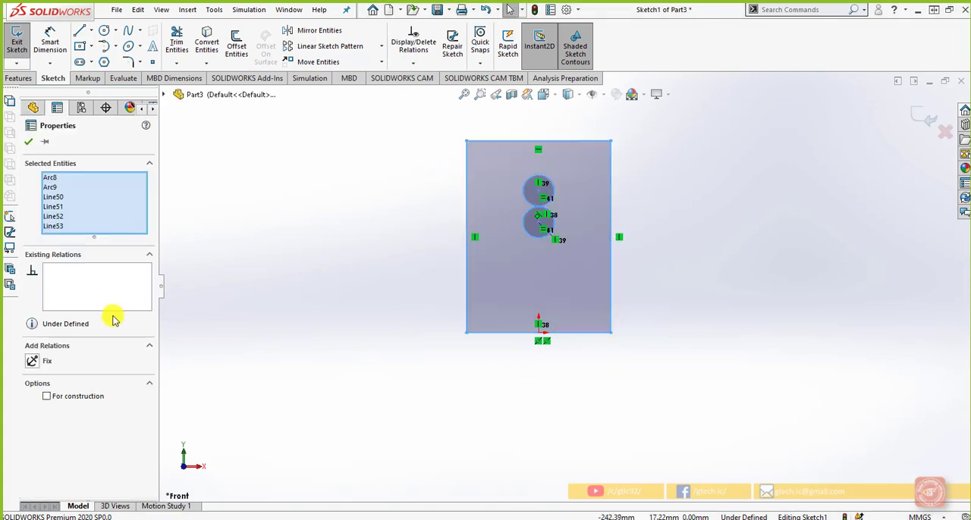
left_click(62, 227)
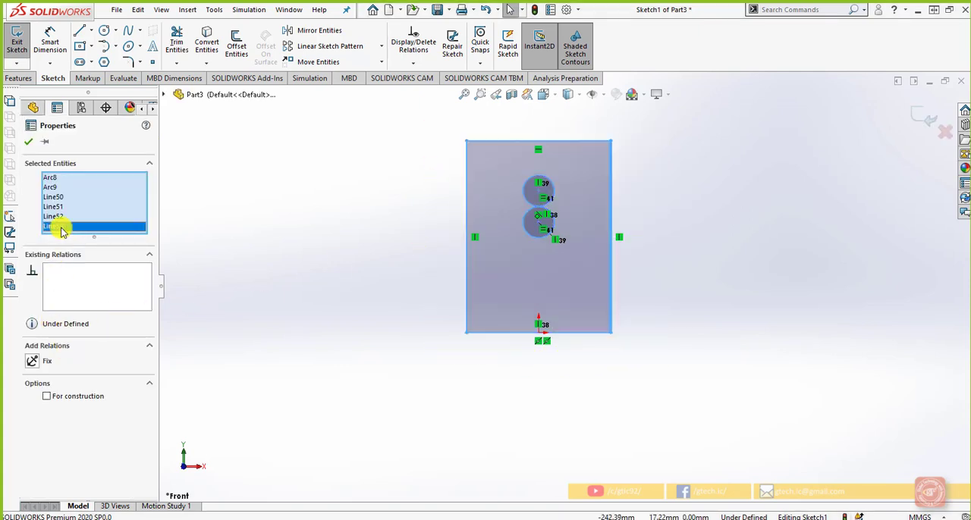
left_click(61, 217)
left_click(60, 207)
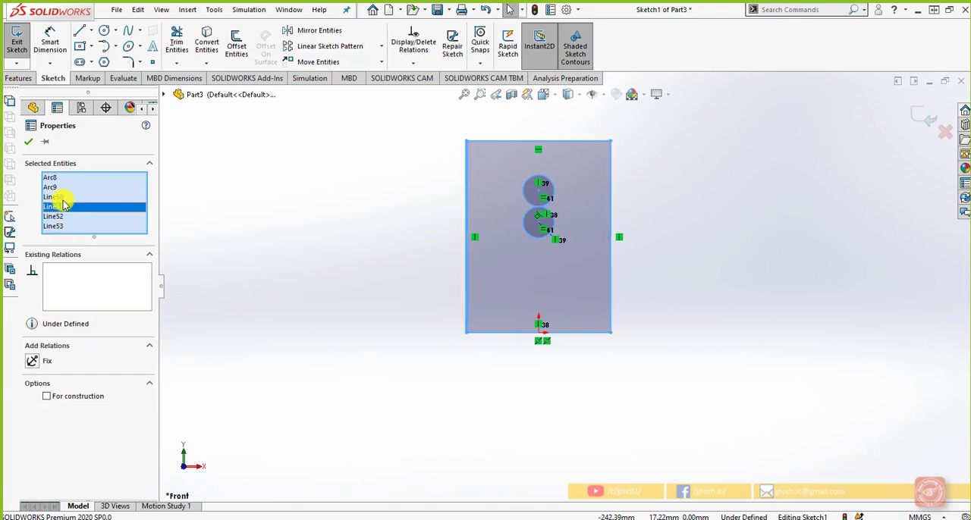
left_click(62, 196)
left_click(56, 179)
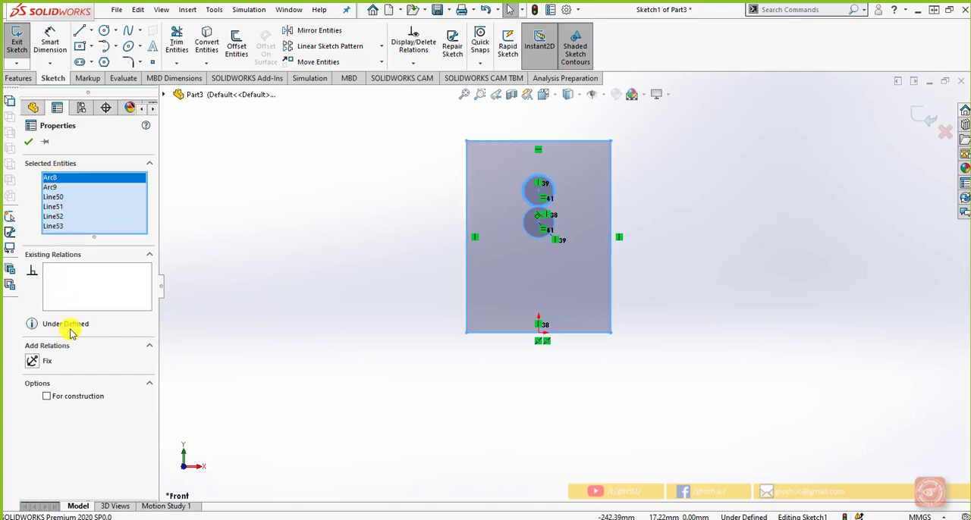
left_click(94, 281)
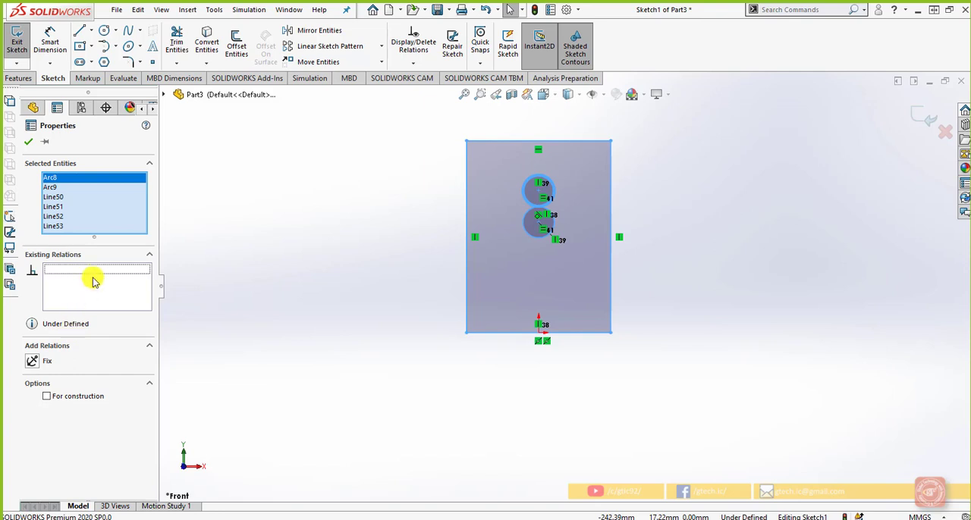
left_click(27, 142)
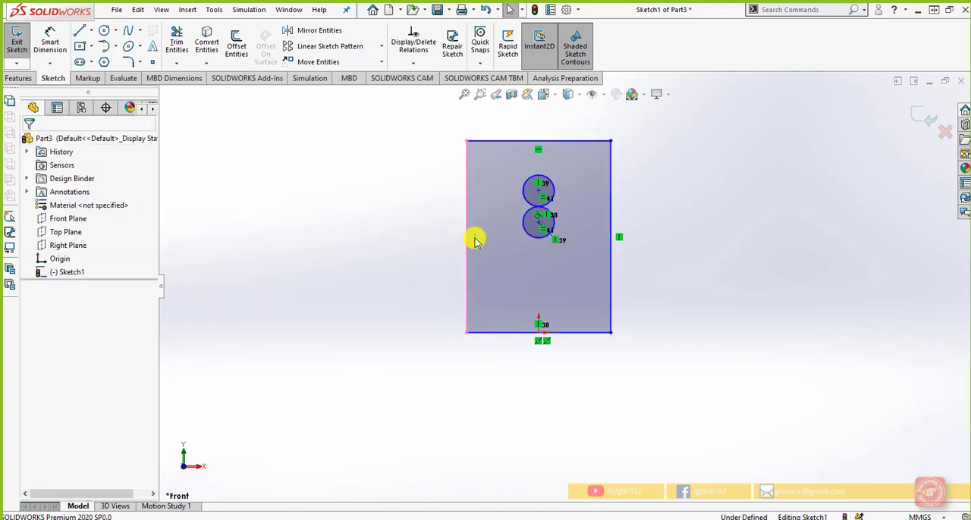
Step: Delete the side edges' Vertical relations, the top edge's Horizontal relation, and the Vertical relation tying the lower circle's center to the bottom edge
left_click(475, 238)
left_click(537, 149, "ctrl")
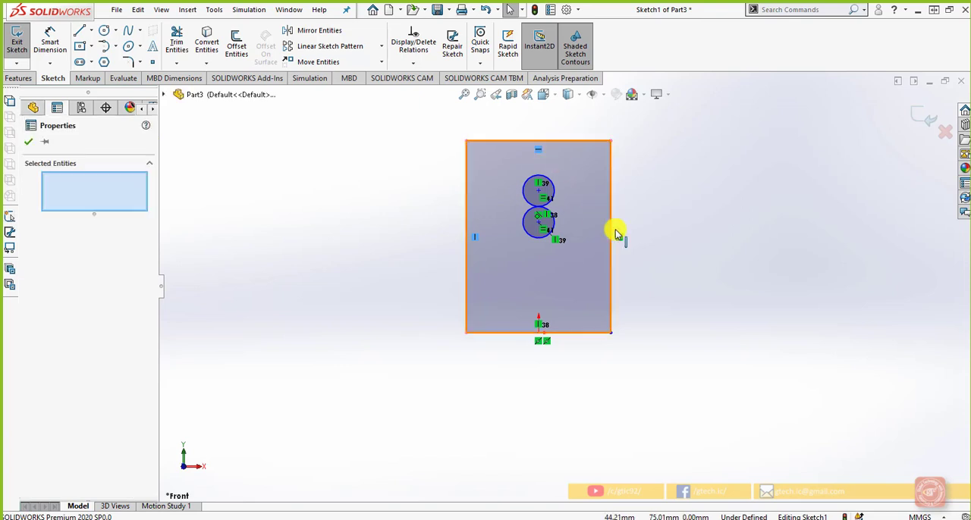
left_click(619, 237, "ctrl")
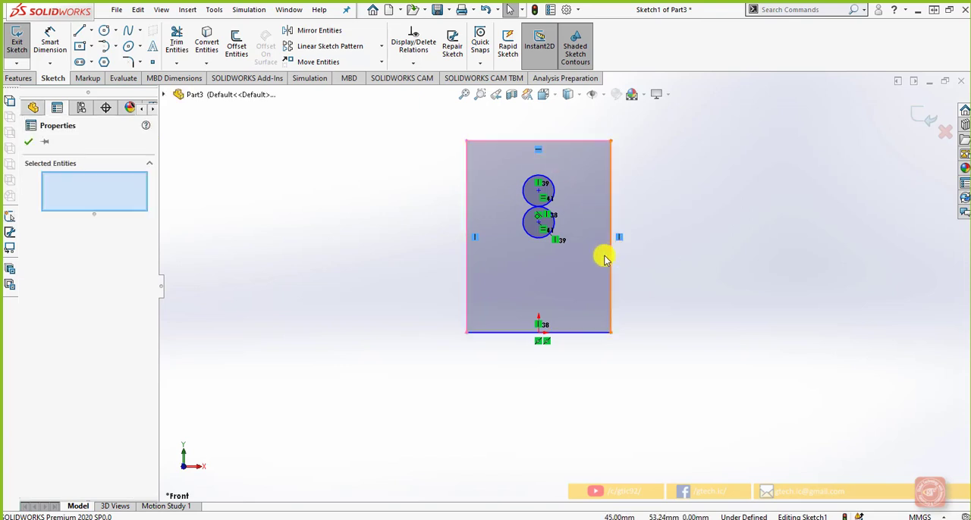
left_click(547, 325, "ctrl")
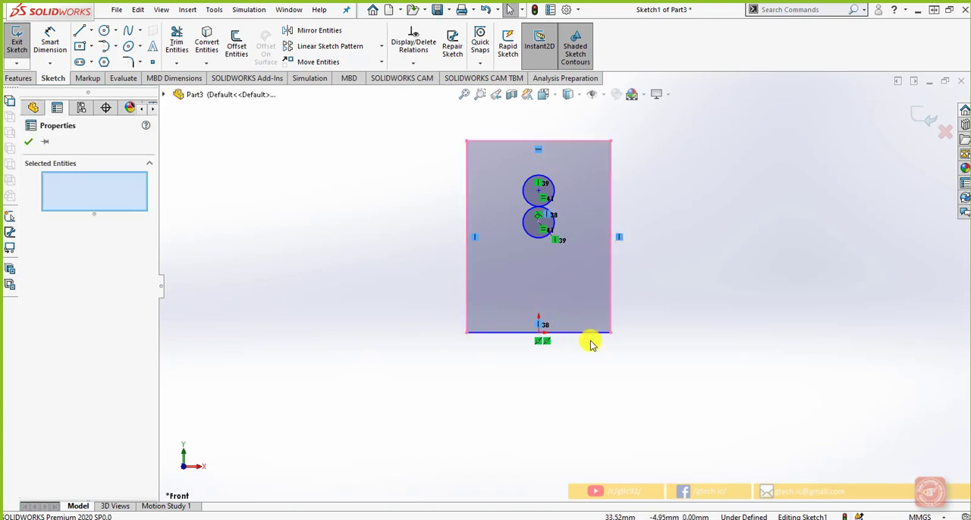
key("Delete")
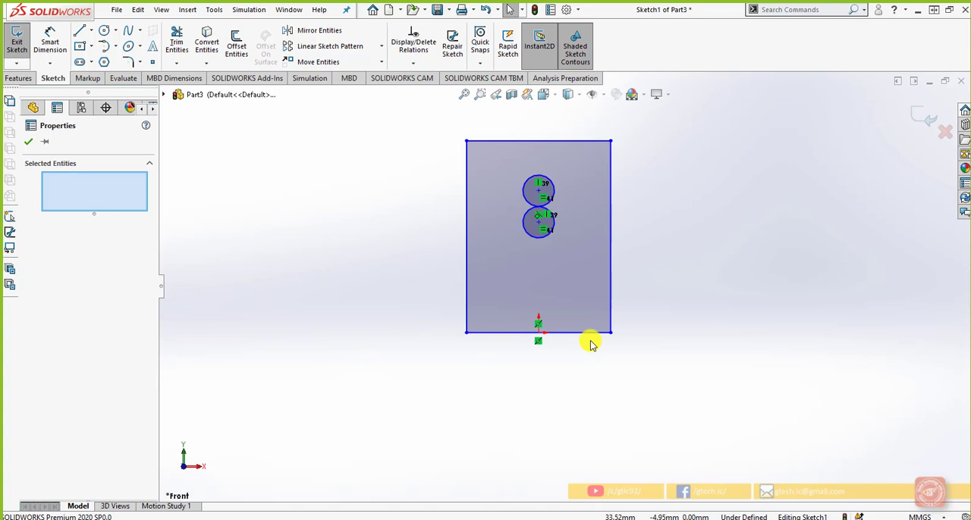
Step: Run Fully Define Sketch on all entities in the sketch and calculate the missing relations and dimensions
left_click(414, 64)
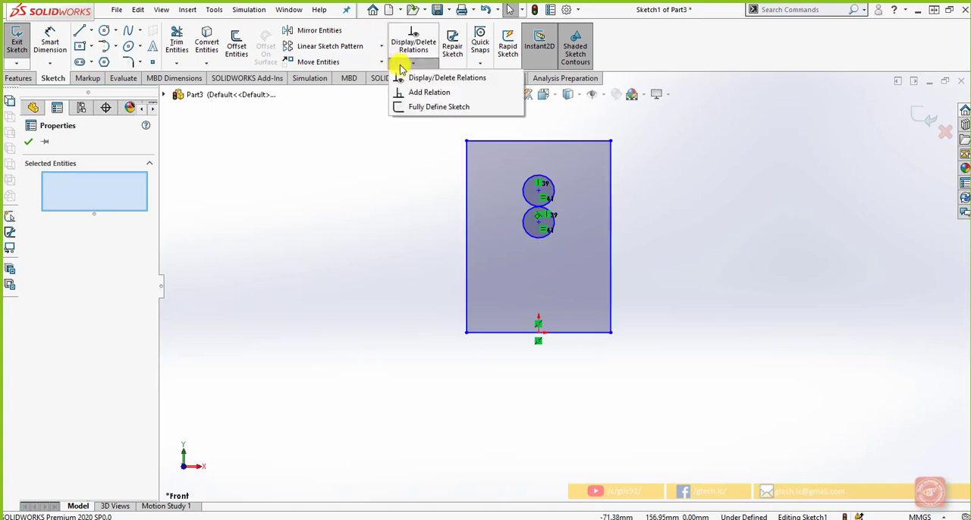
left_click(435, 108)
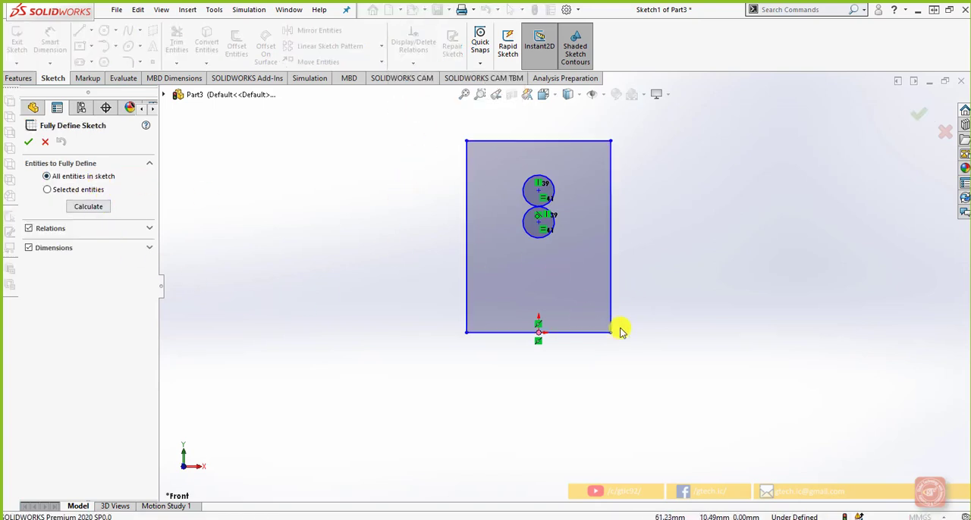
left_click(94, 196)
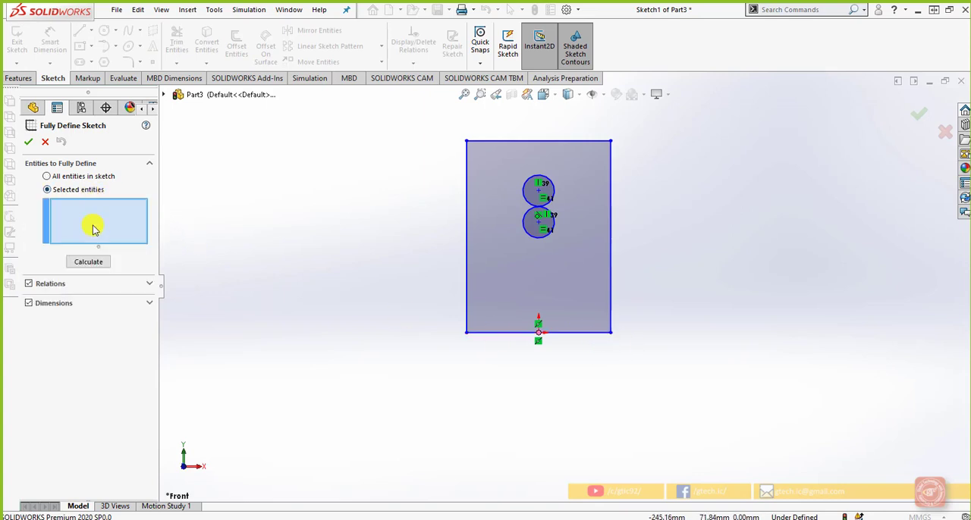
left_click(85, 176)
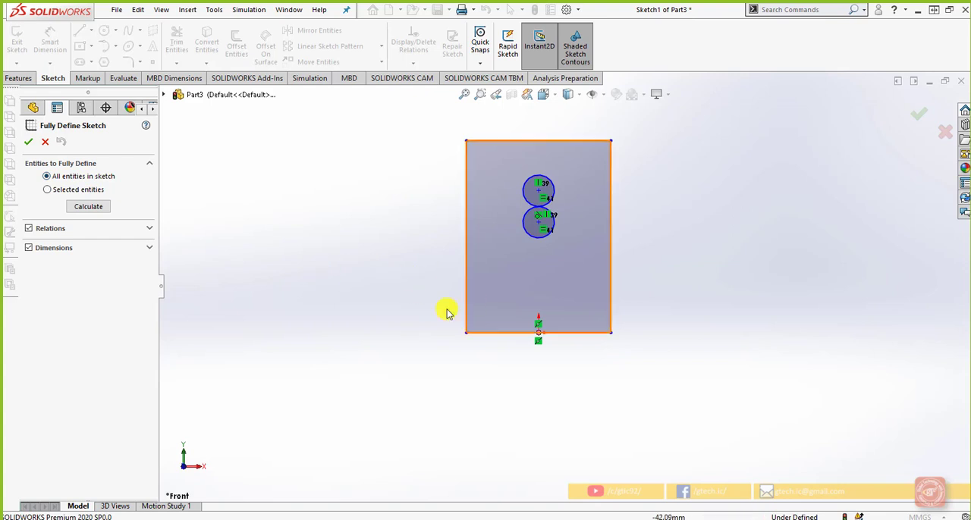
left_click(99, 208)
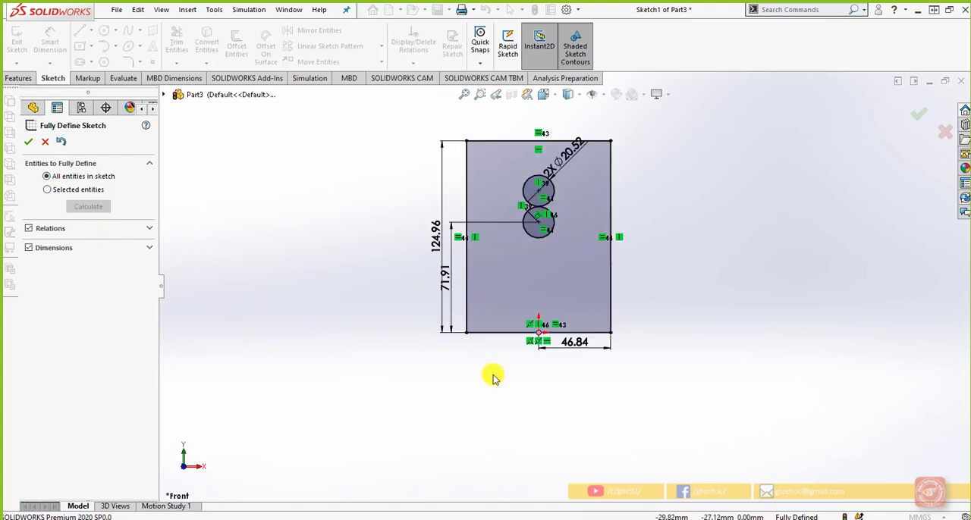
Step: Review the relation and dimension scheme options of Fully Define Sketch and accept the calculated result
left_click(150, 248)
left_click(149, 230)
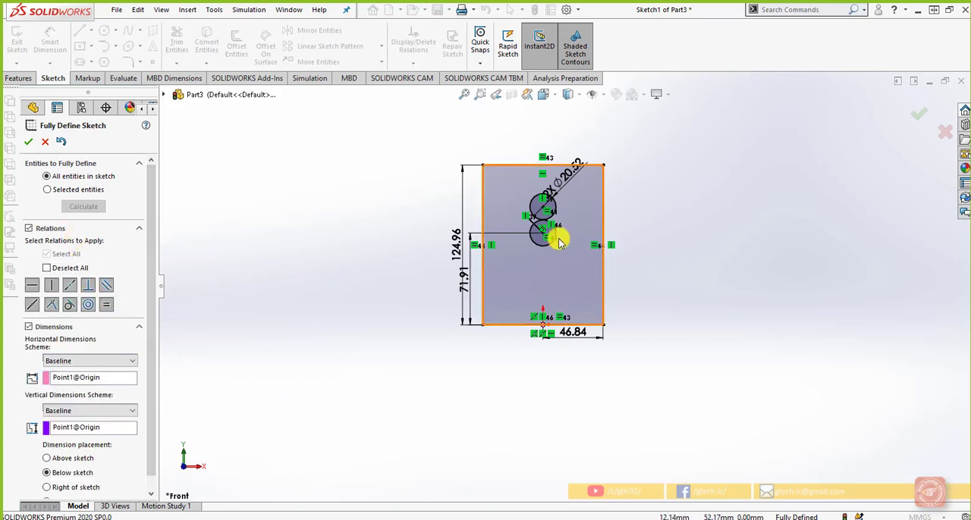
scroll(551, 228, "down", 3)
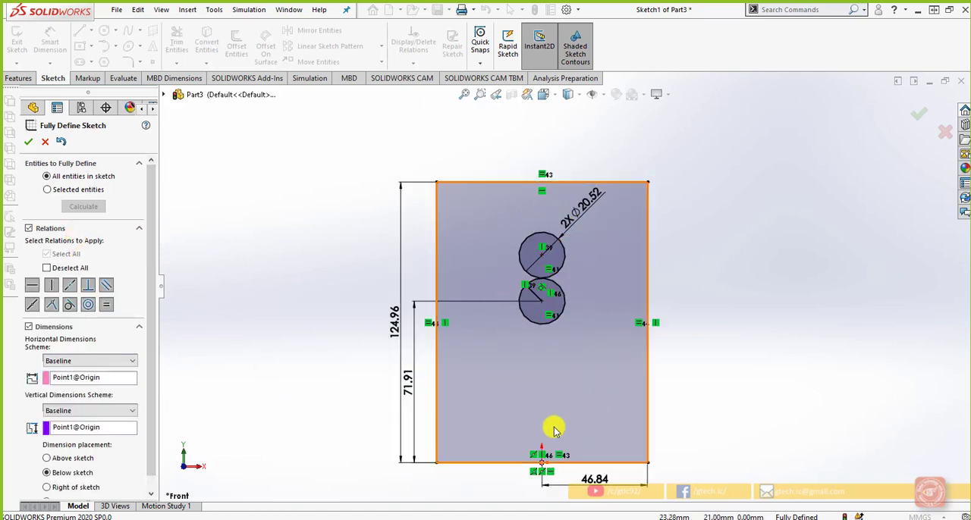
left_click(139, 229)
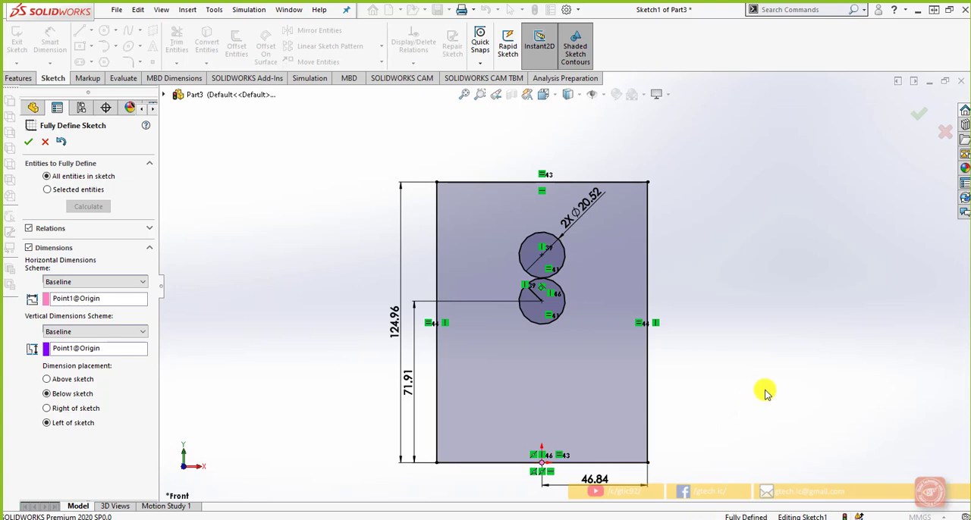
key("f")
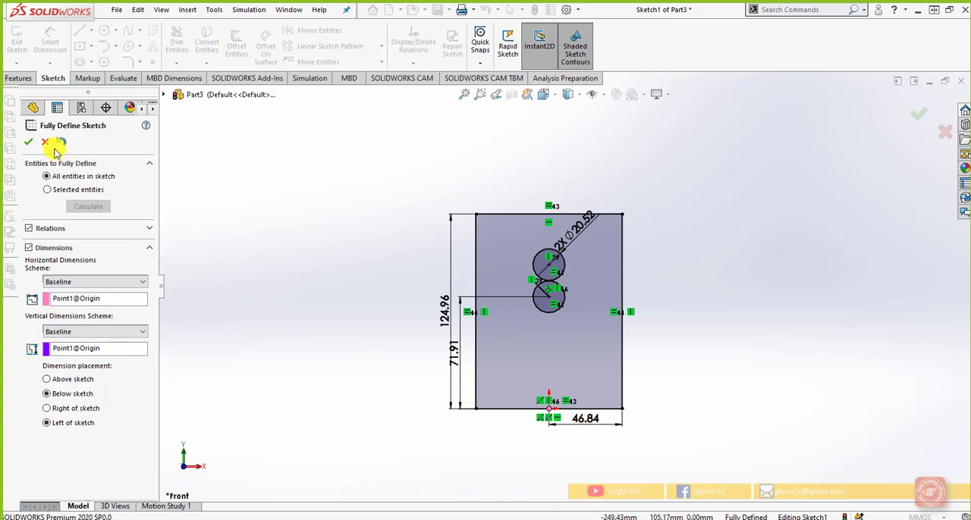
left_click(28, 142)
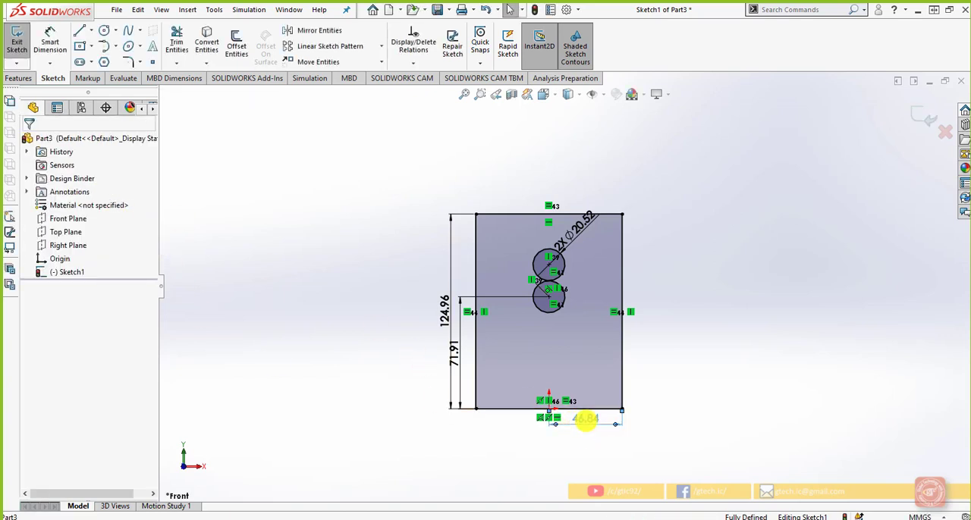
Step: Set the horizontal dimension from the origin to the rectangle's right edge to 45 mm
double_click(586, 419)
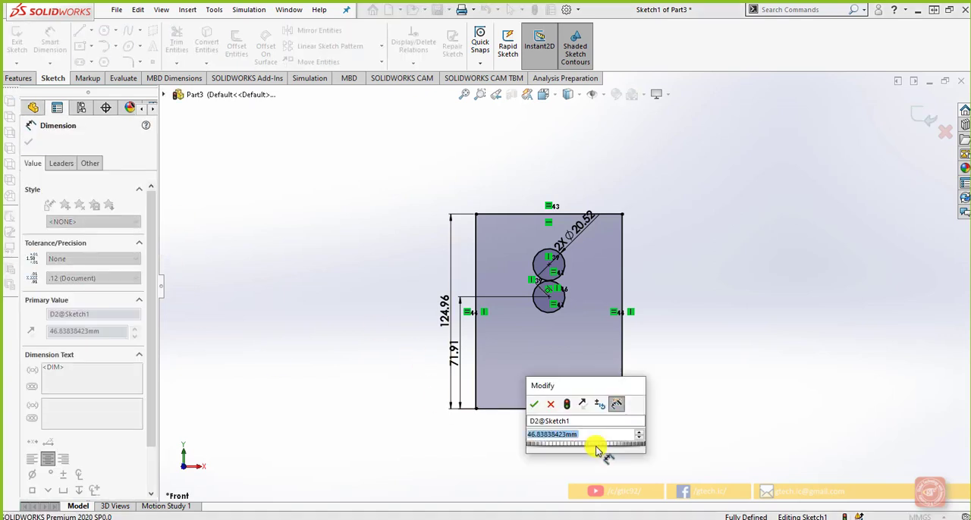
type("45")
key("Return")
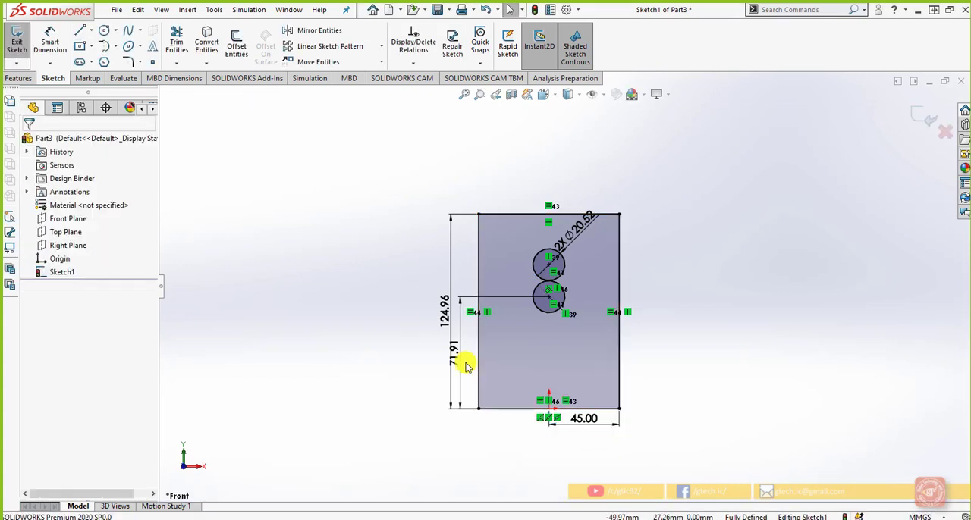
Step: Set the vertical dimension from the origin to the lower circle's center to 50 mm
double_click(464, 369)
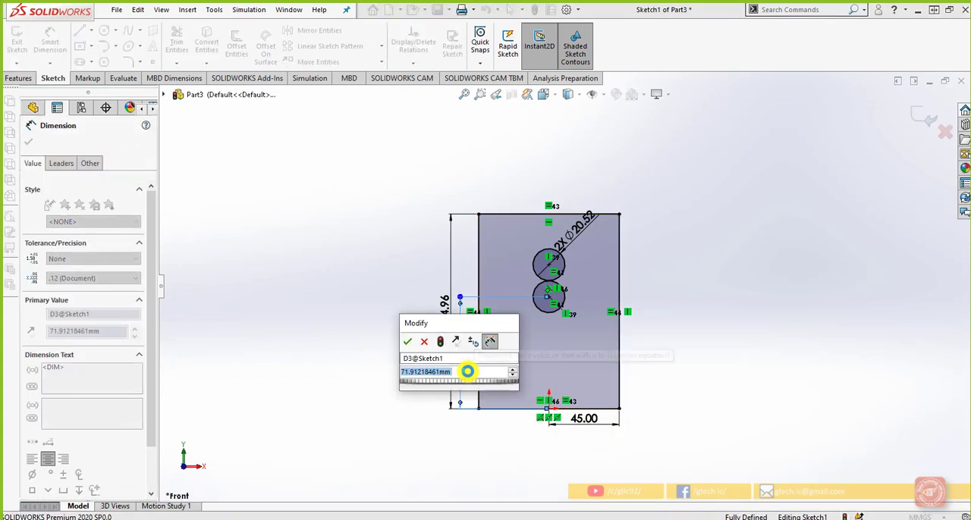
type("50")
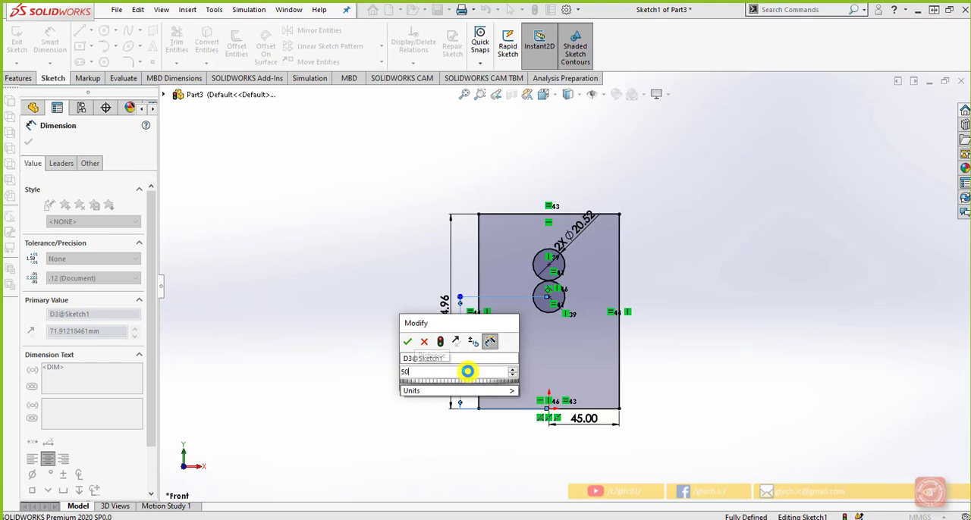
key("Return")
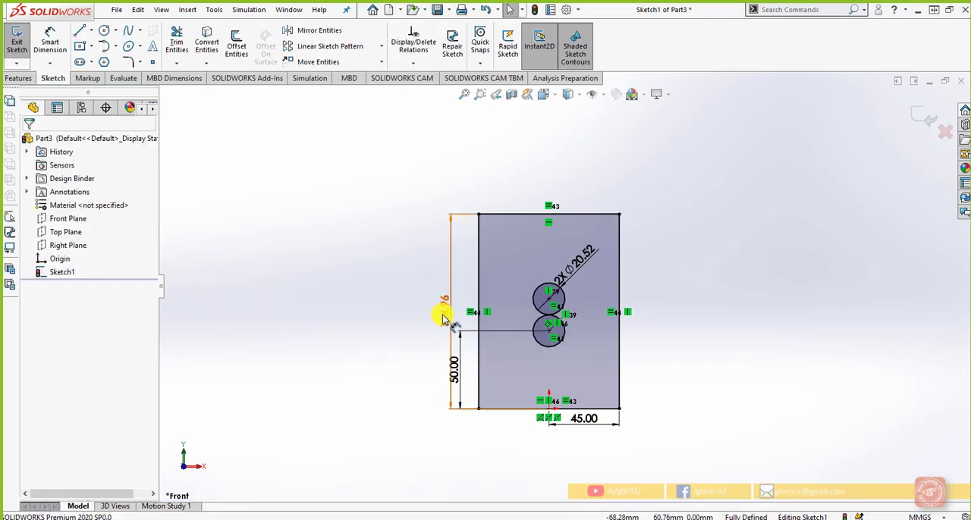
Step: Set the vertical dimension for the rectangle's overall height to 100 mm
double_click(406, 328)
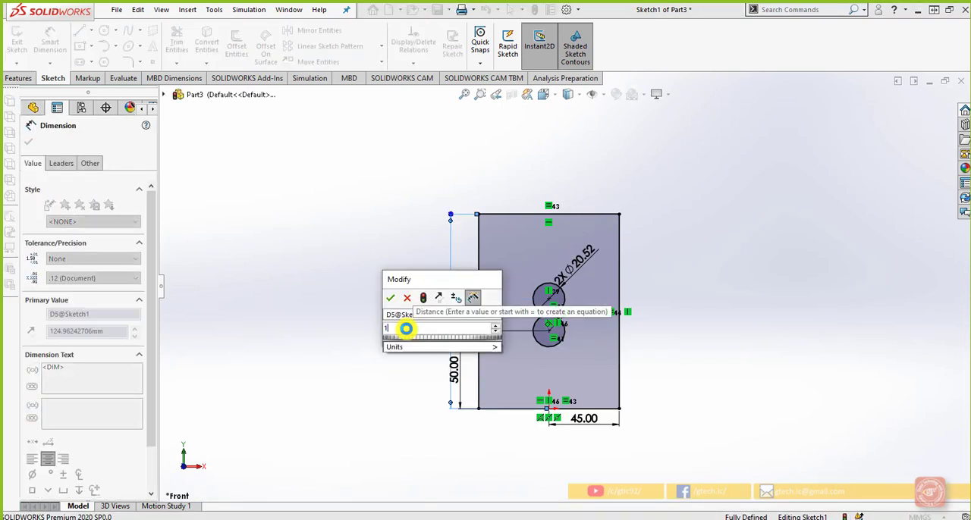
type("100")
key("Return")
left_click(387, 353)
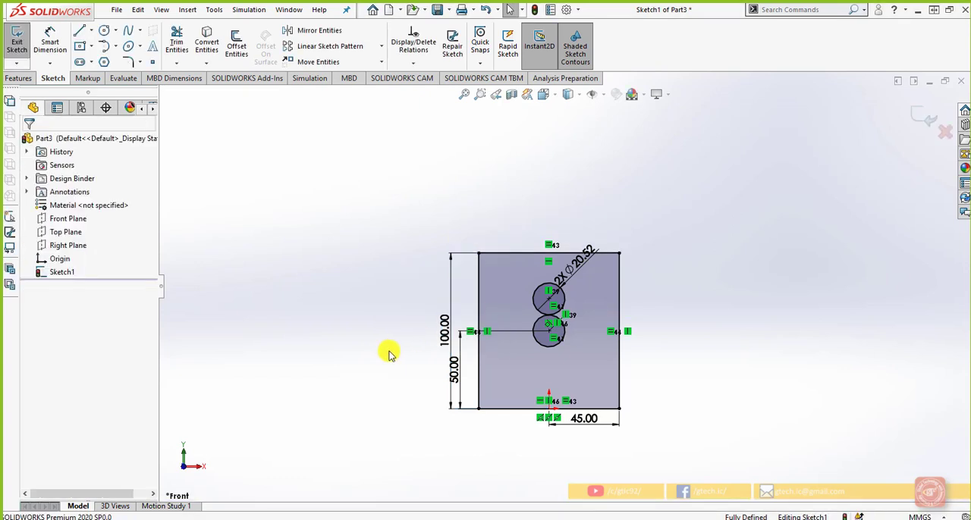
Step: Move the circles' shared diameter dimension outside the rectangle's right edge and set it to 18 mm
left_click_drag(574, 271, 649, 313)
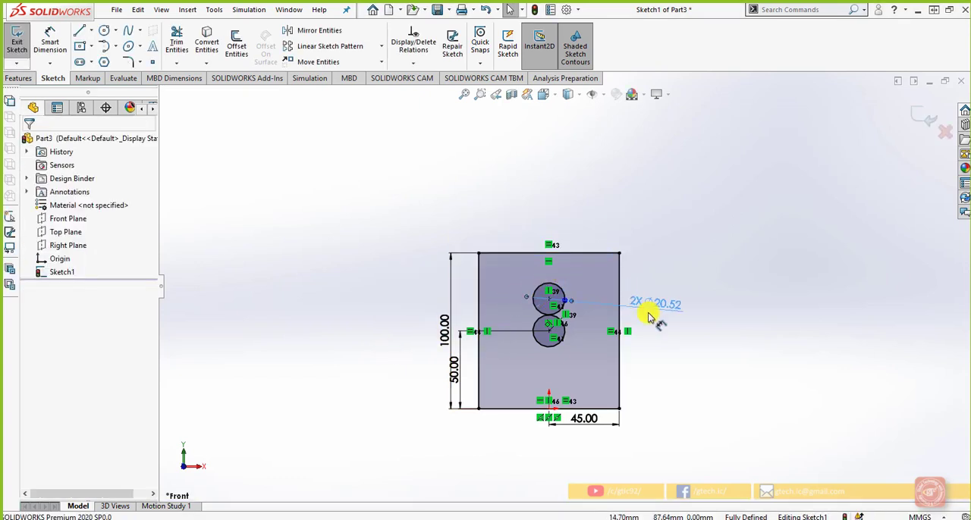
double_click(668, 309)
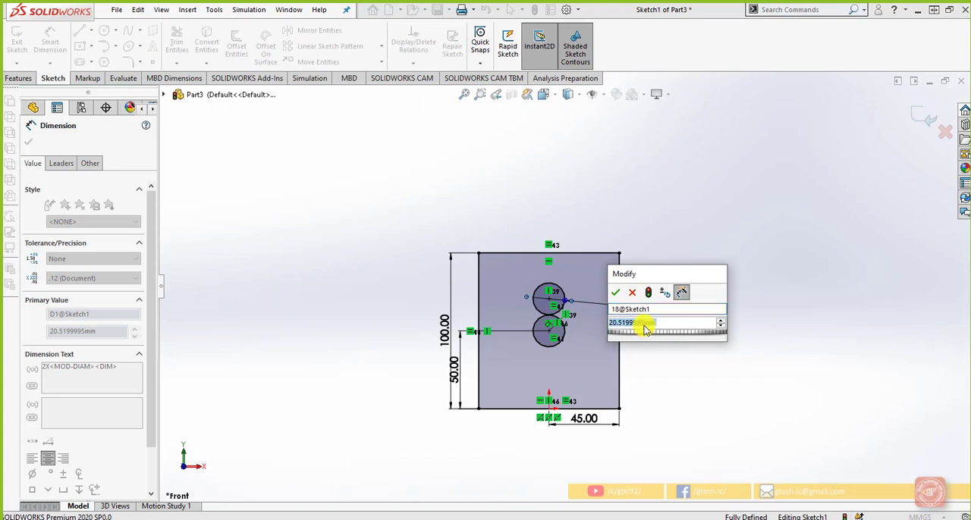
type("18")
key("Return")
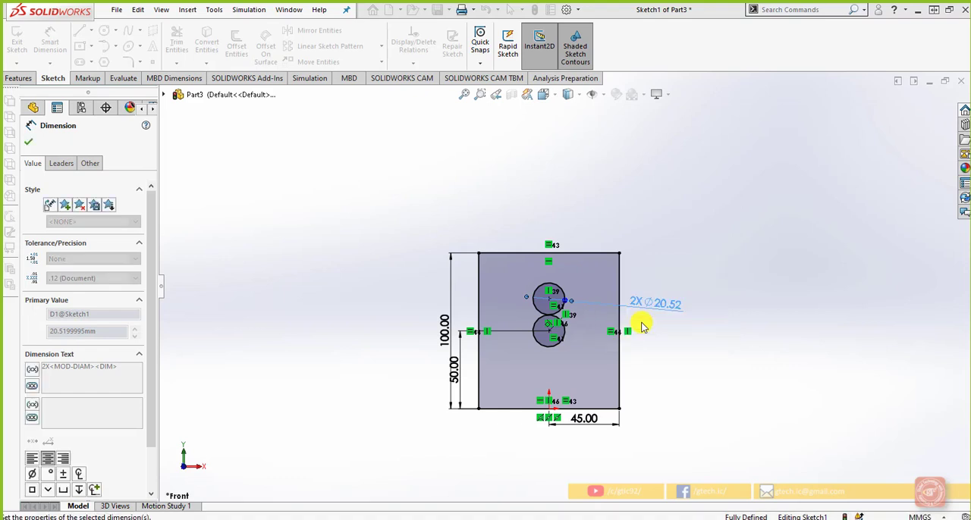
left_click(686, 357)
Step: Move the rectangle's overall height dimension farther out from its left edge, clear of the 50 mm dimension
scroll(656, 377, "up", 1)
scroll(625, 379, "down", 3)
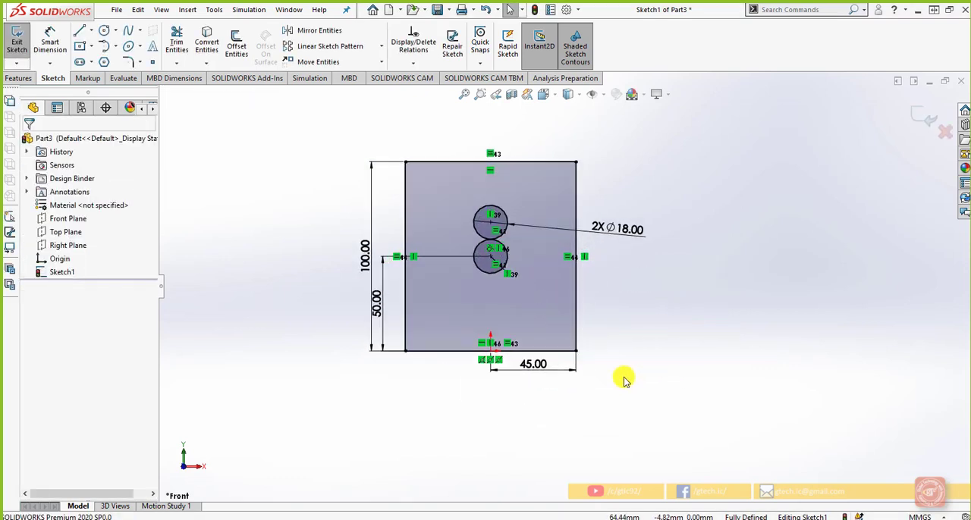
left_click_drag(368, 256, 351, 281)
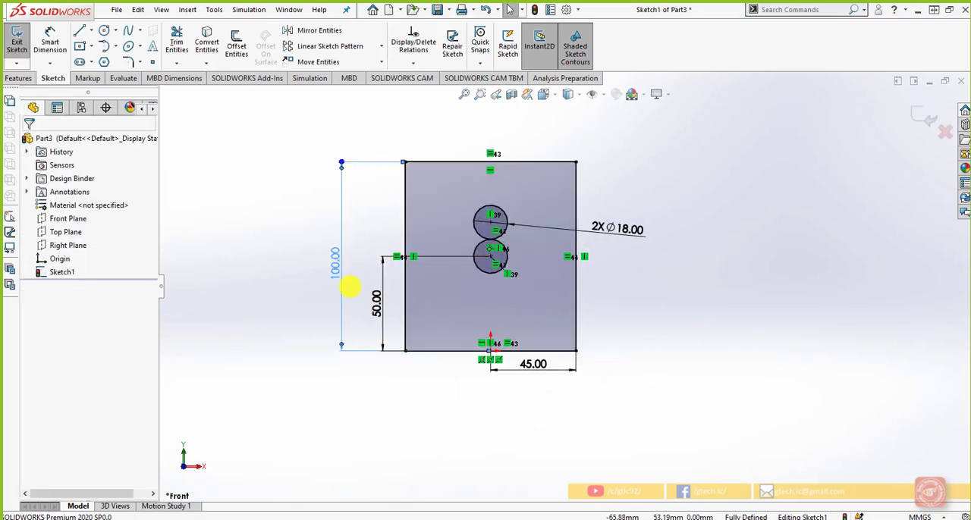
left_click(373, 382)
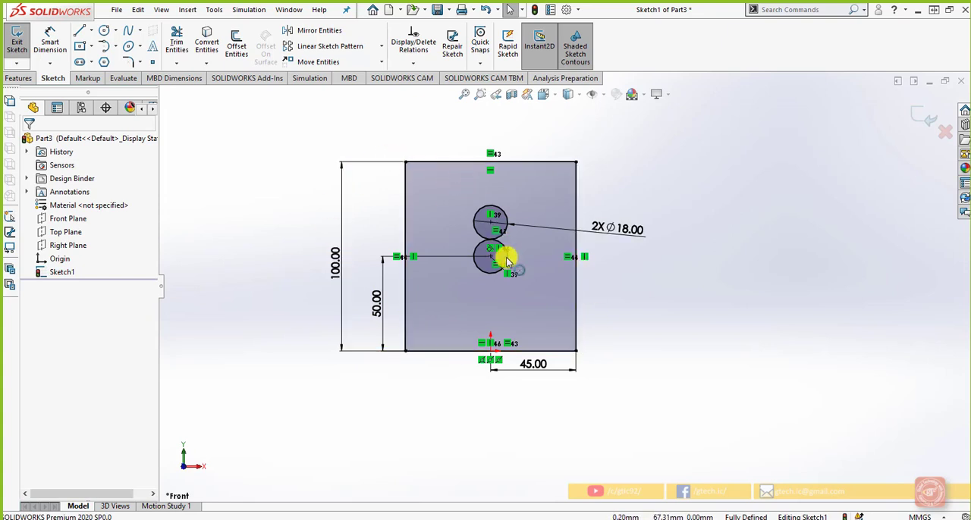